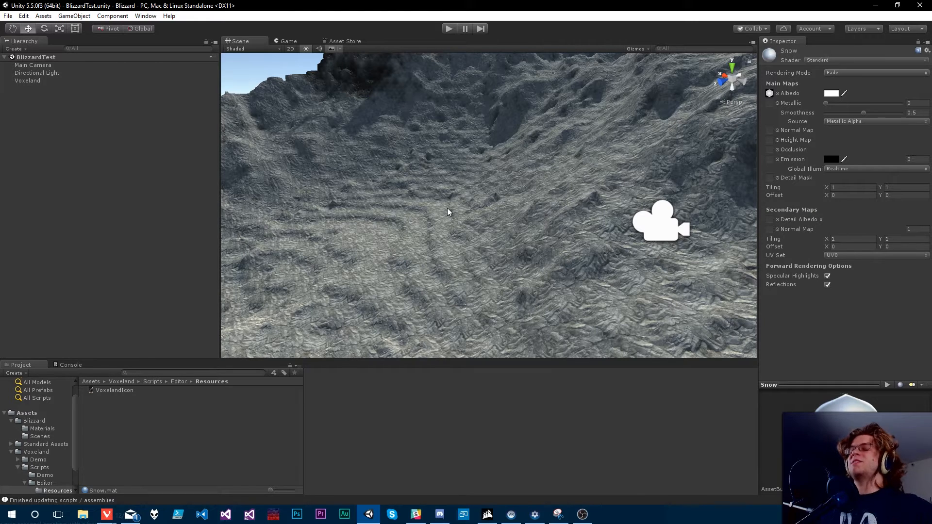
Step: Examine the rocky Voxeland terrain around the main camera up close and from a distance
right_drag(465, 205, 473, 190)
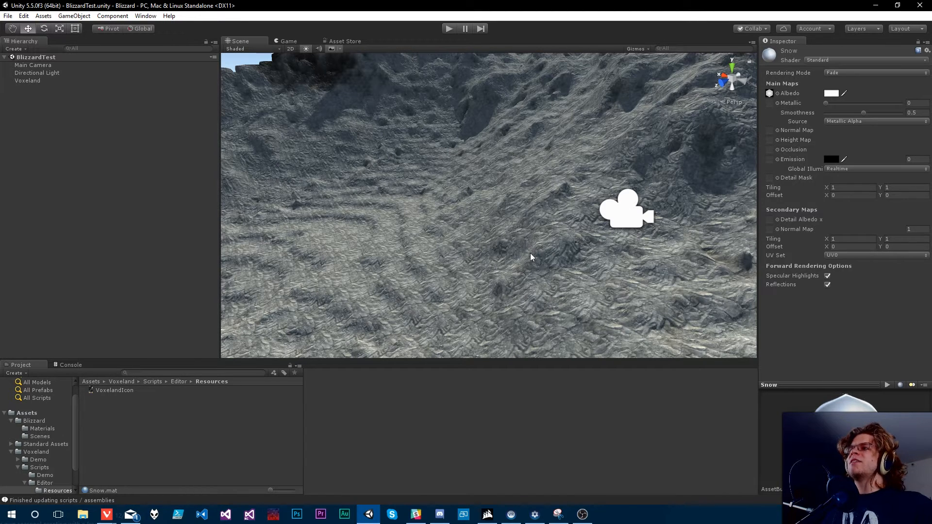
mouse_move(489, 194)
right_down()
mouse_move(553, 222)
mouse_move(516, 215)
mouse_move(493, 181)
mouse_move(489, 193)
right_up()
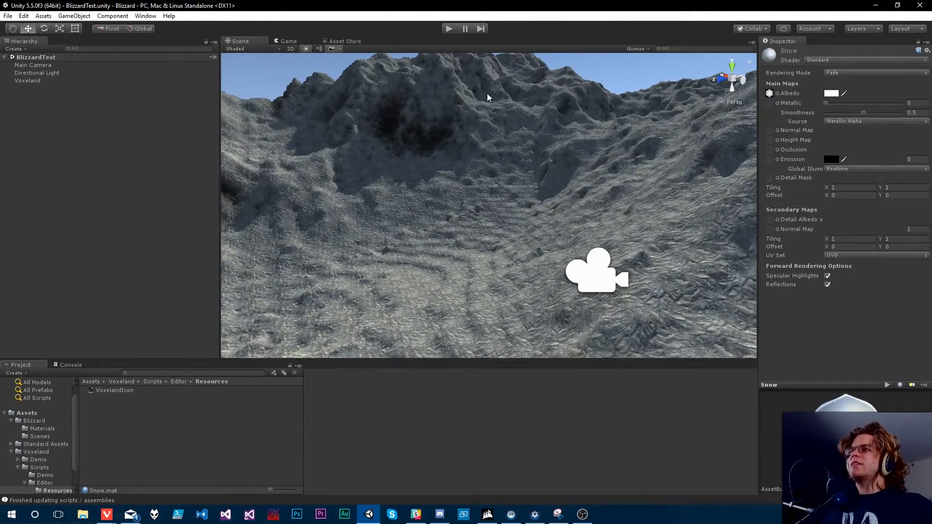
click(524, 135)
click(623, 69)
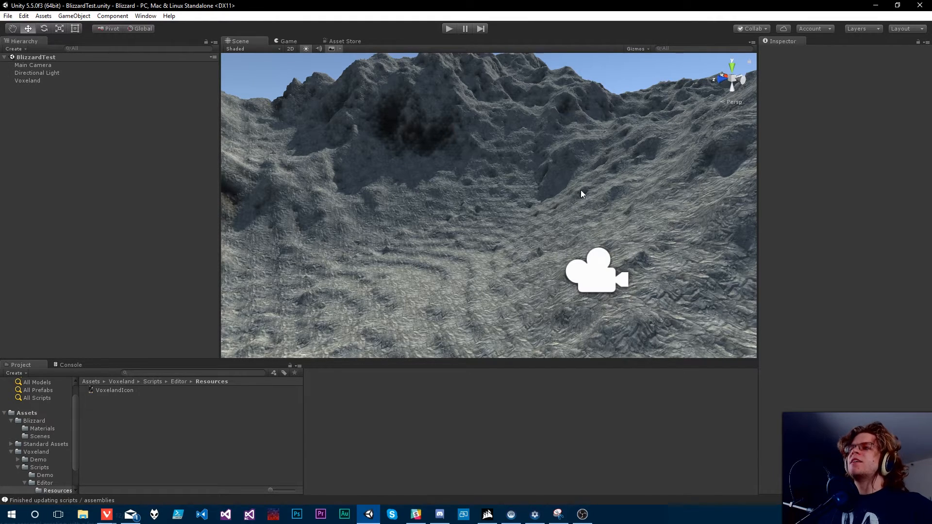
right_drag(580, 193, 573, 224)
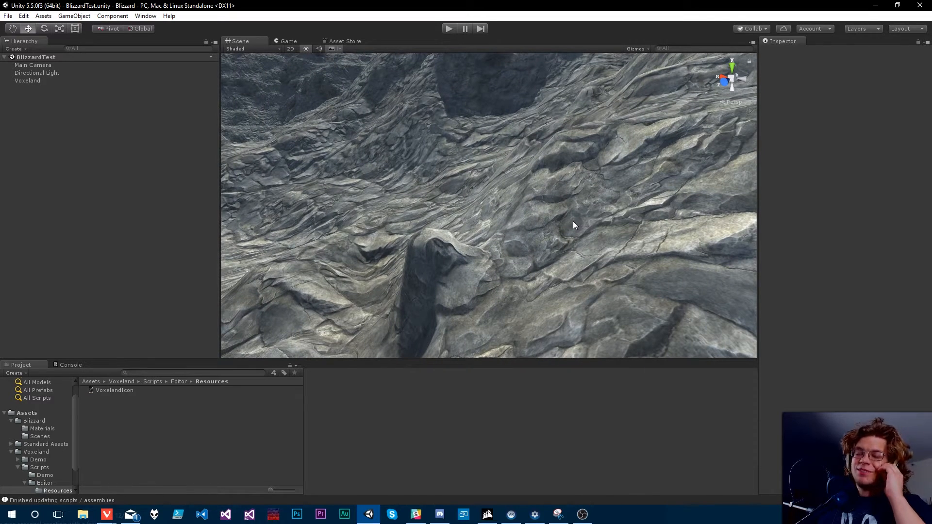
right_drag(573, 225, 550, 191)
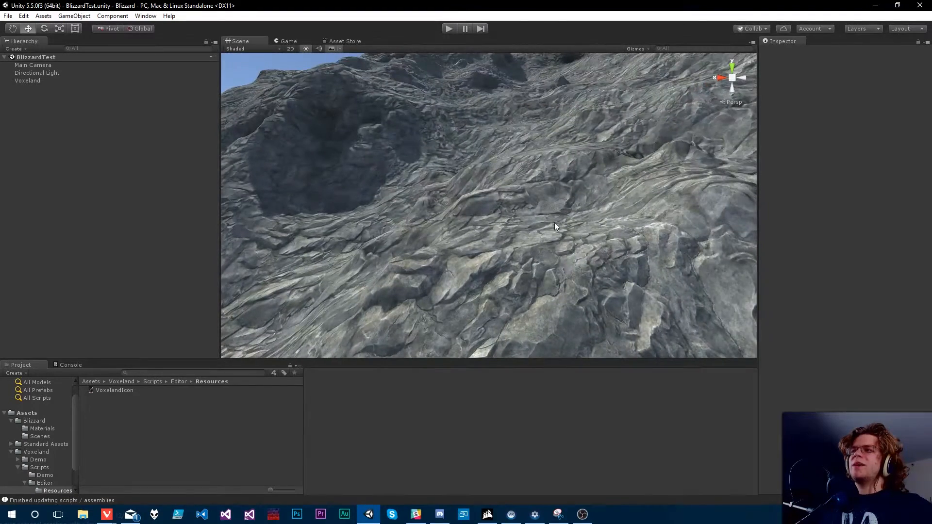
right_drag(555, 223, 424, 267)
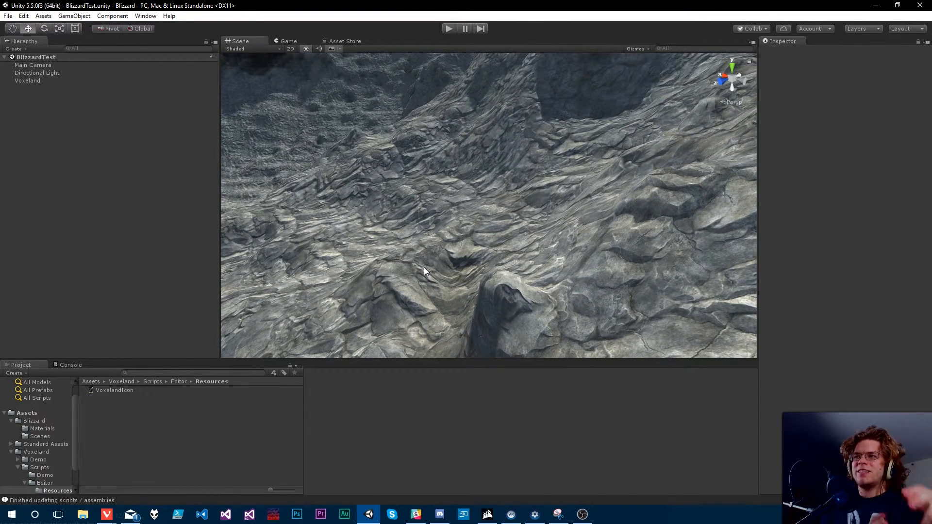
right_drag(480, 206, 559, 206)
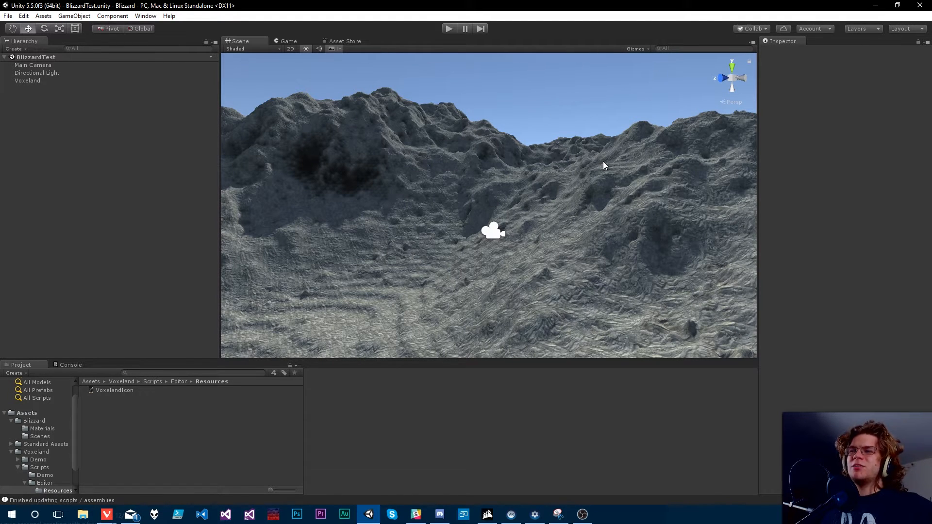
right_drag(521, 160, 472, 214)
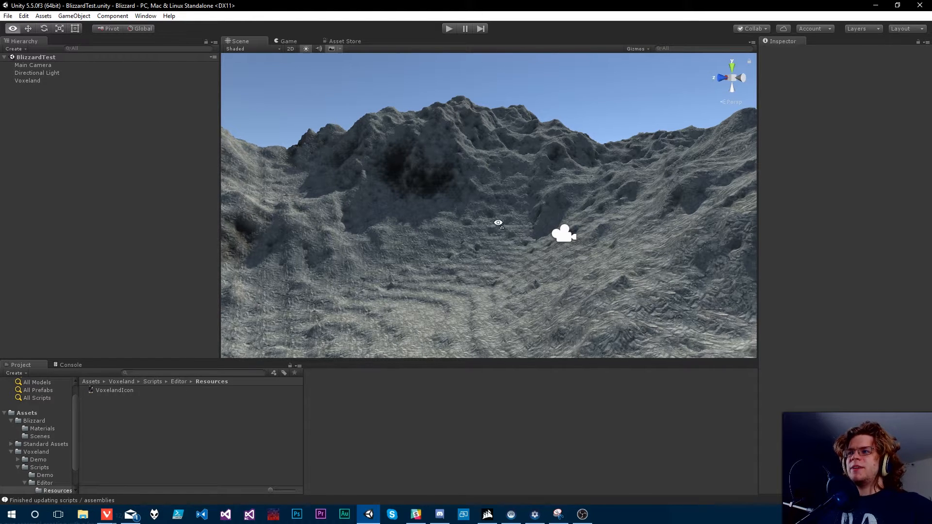
right_drag(499, 220, 473, 212)
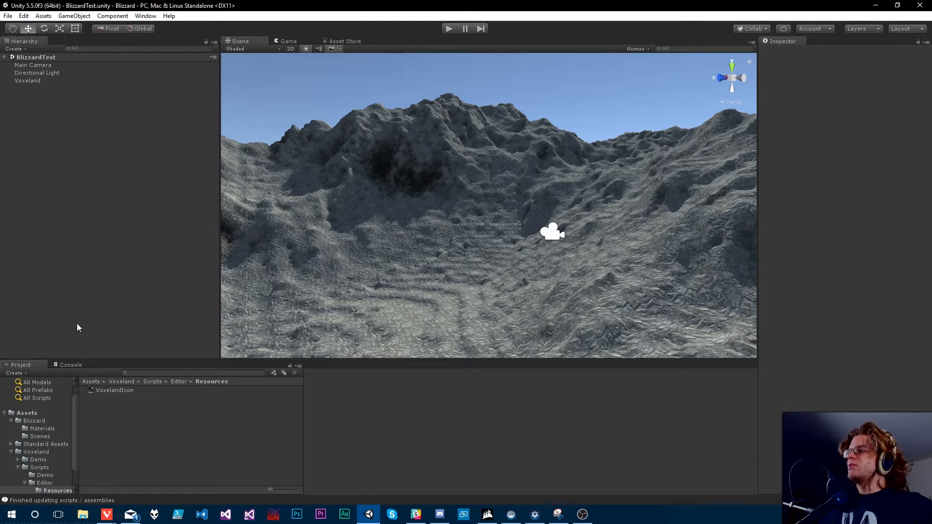
Step: Open the Snow material's settings from the Blizzard project's Materials folder
click(39, 436)
click(42, 429)
click(103, 390)
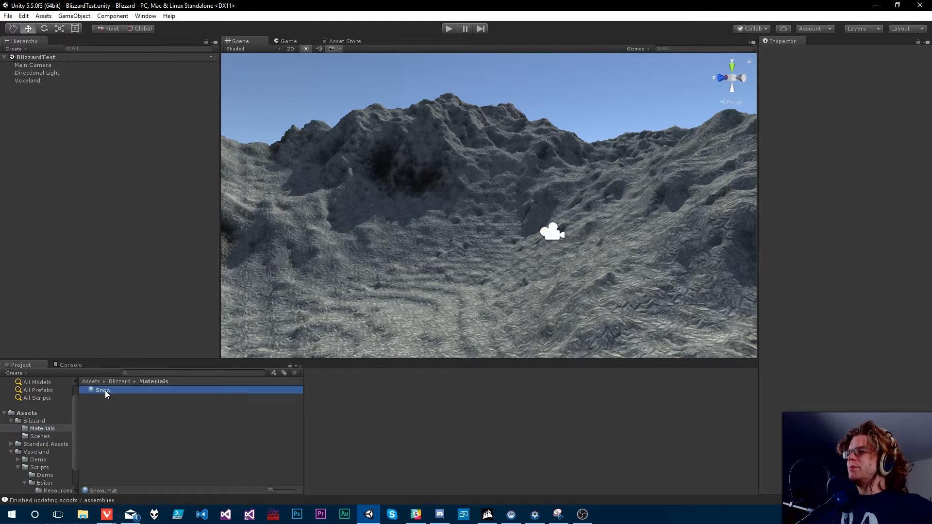
drag(843, 436, 869, 441)
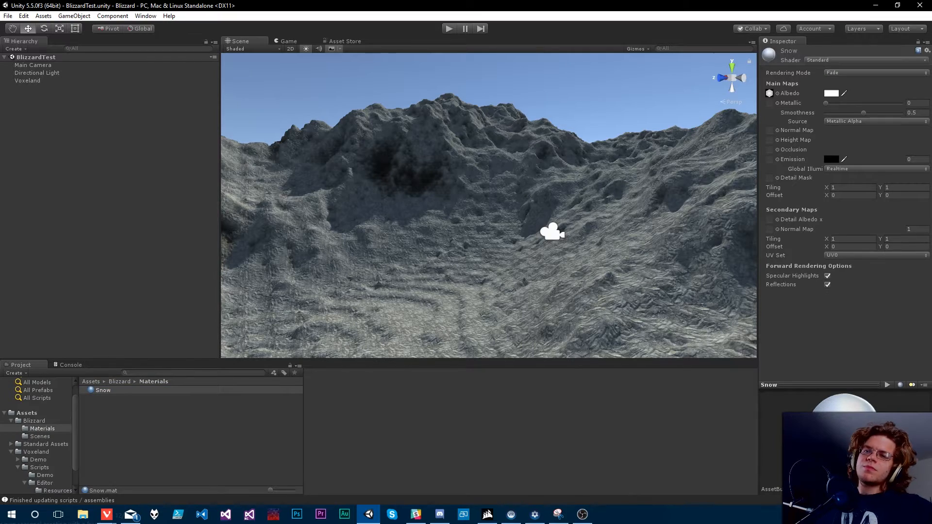
Step: Add a Particle System to the scene above the terrain near the main camera
right_drag(461, 189, 607, 208)
right_drag(512, 228, 523, 268)
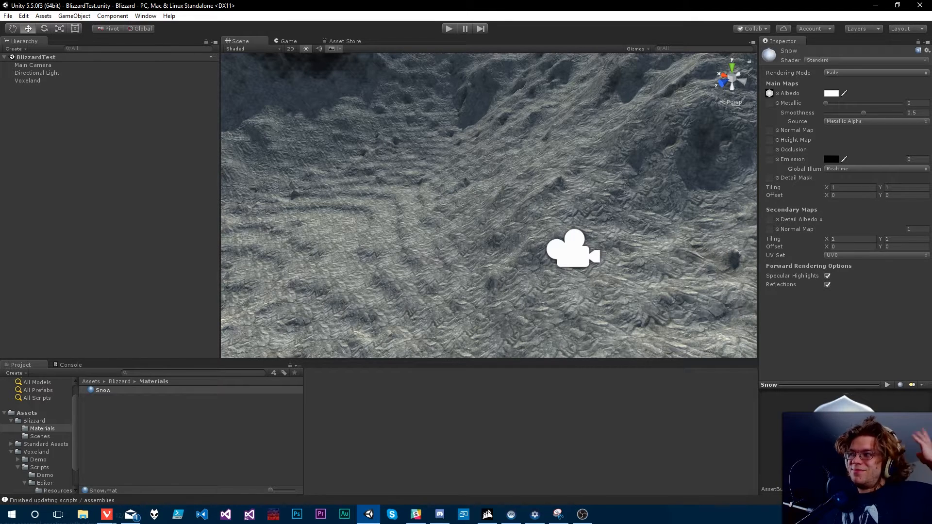
right_drag(576, 160, 495, 170)
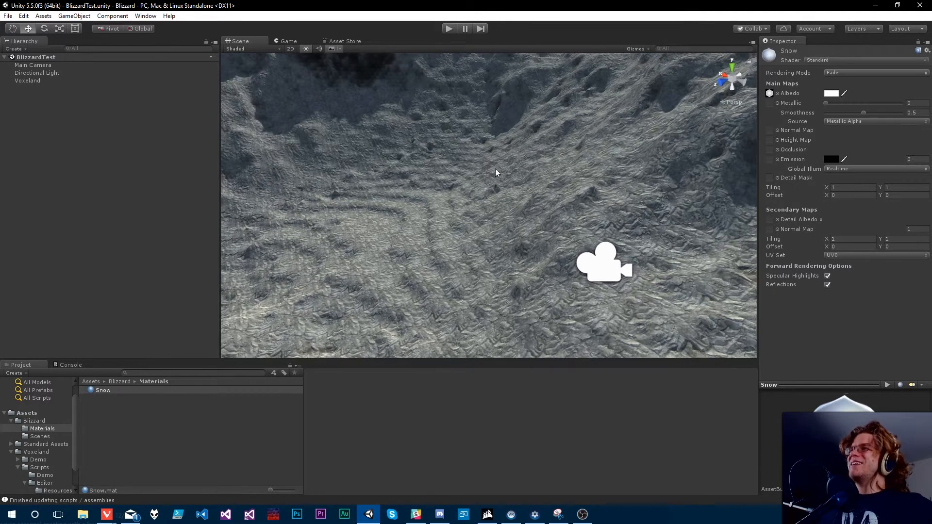
click(73, 16)
click(116, 103)
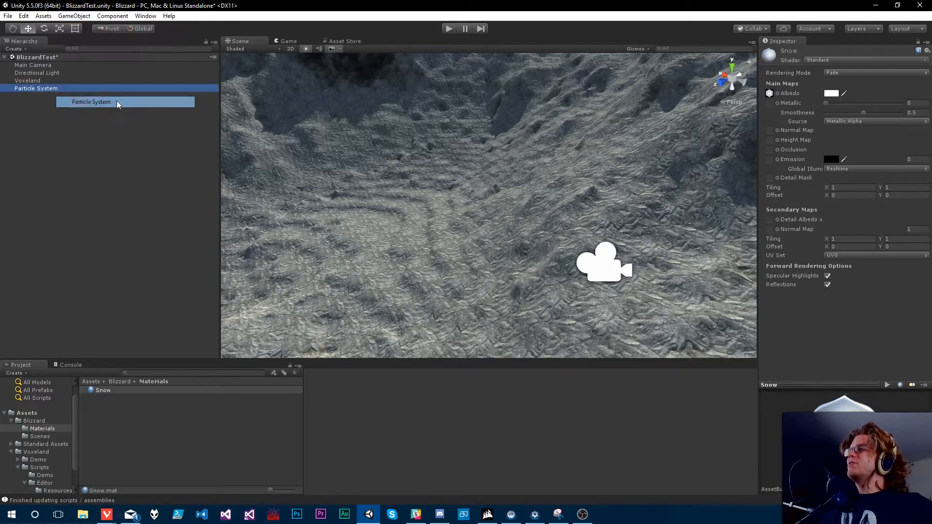
right_drag(525, 195, 512, 183)
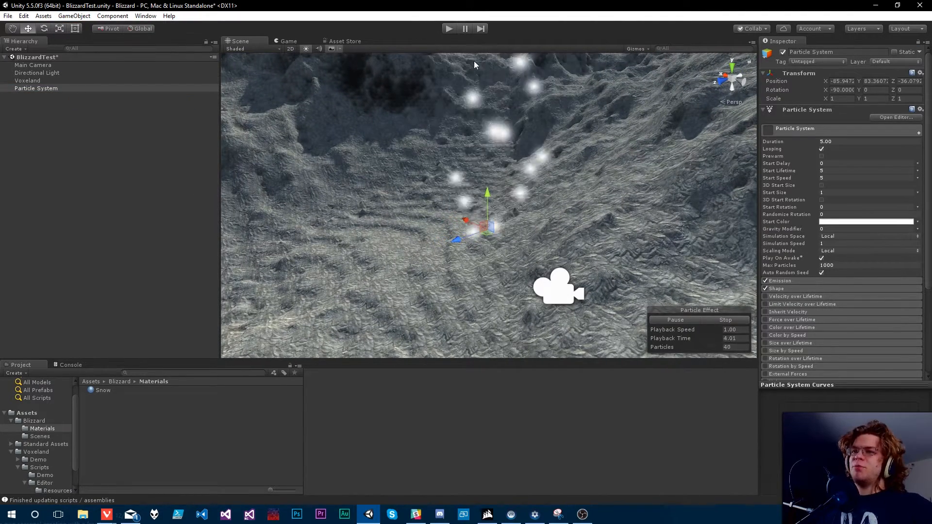
Step: Try the Trails and Lights modules on the particle system
scroll(812, 272, down, 3)
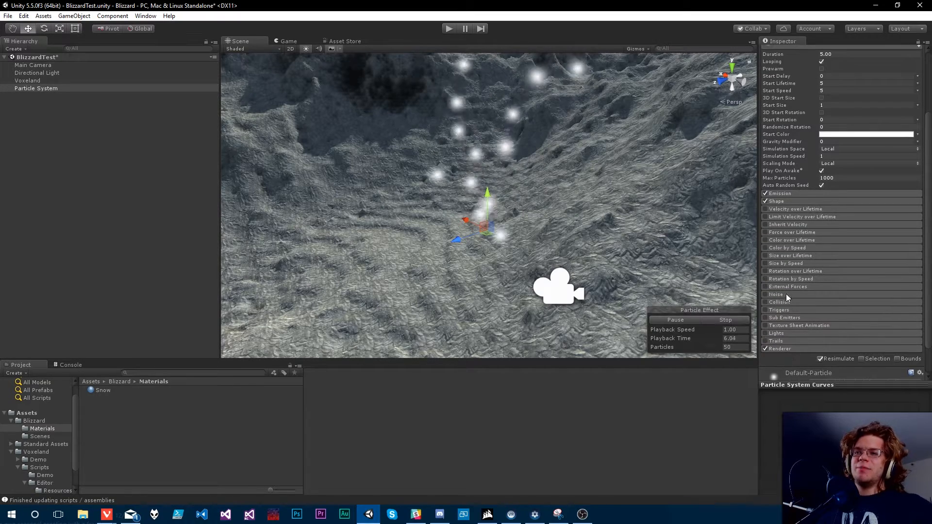
click(765, 341)
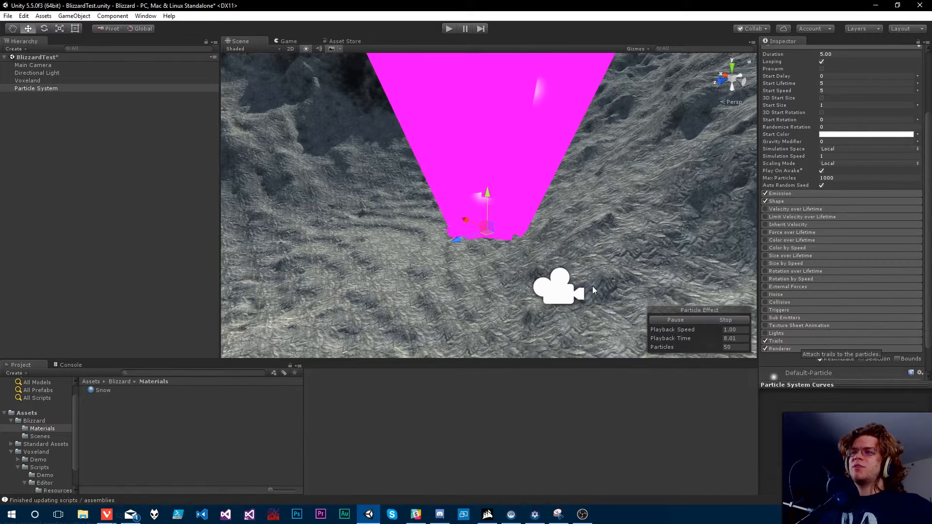
right_drag(592, 286, 515, 209)
click(763, 341)
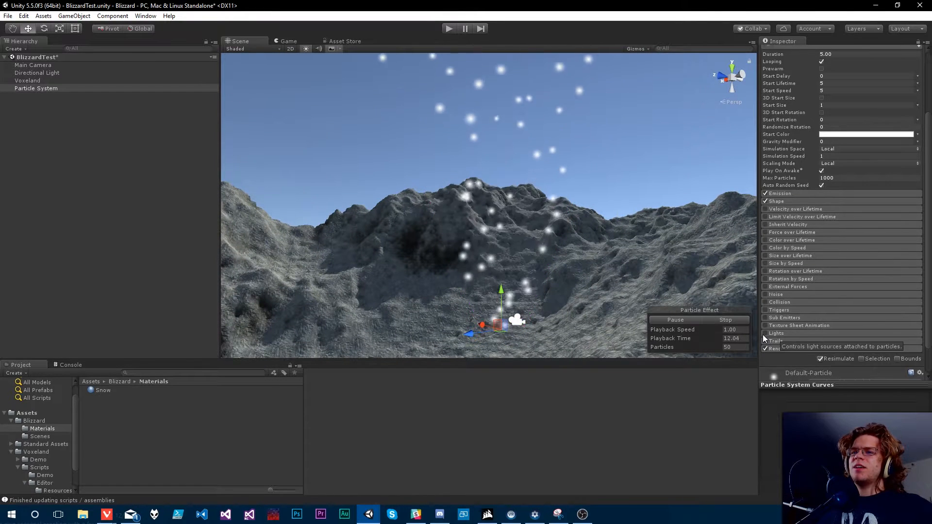
click(764, 333)
click(765, 334)
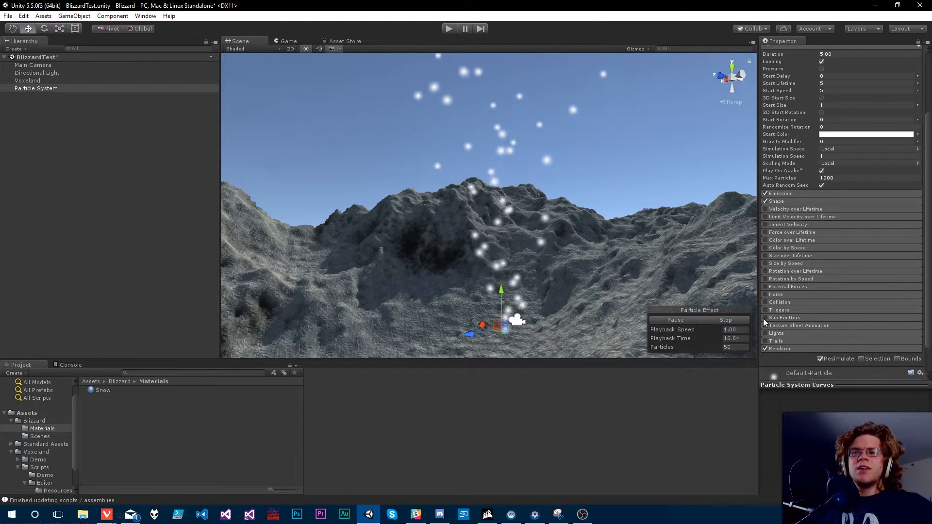
Step: Enable the Noise module on the particle system and expand its settings
click(765, 294)
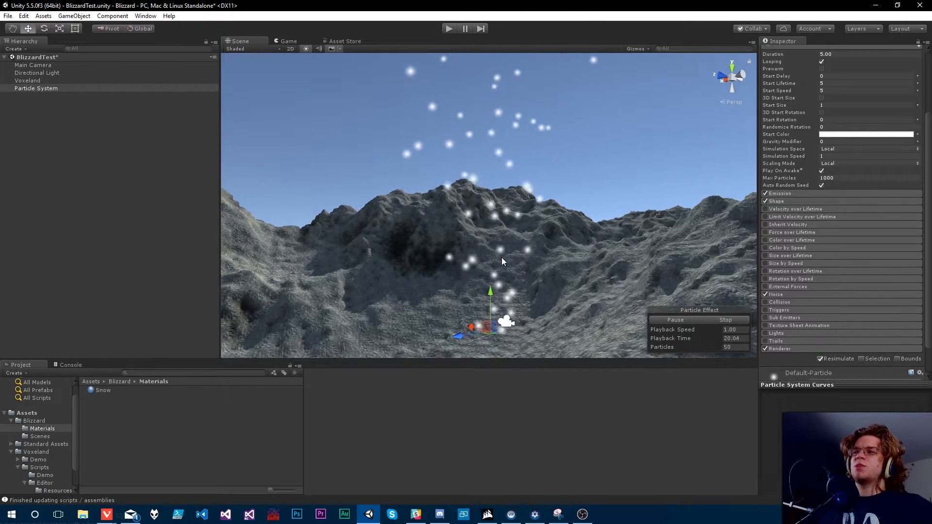
key(w)
right_drag(497, 252, 514, 261)
key(a)
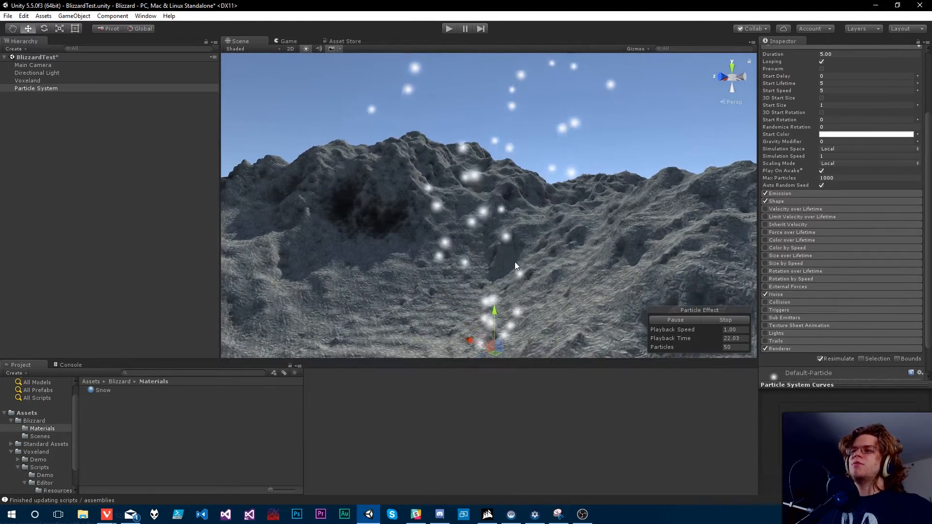
click(791, 294)
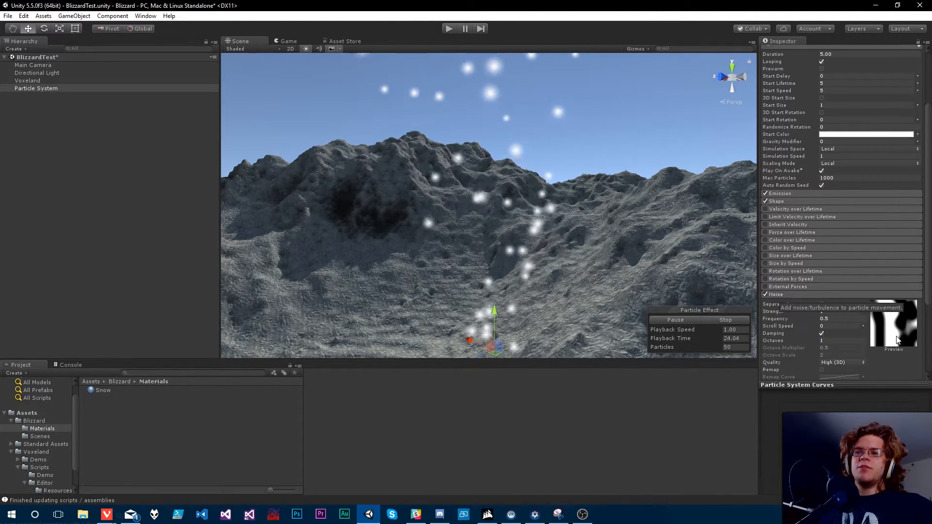
scroll(884, 332, down, 2)
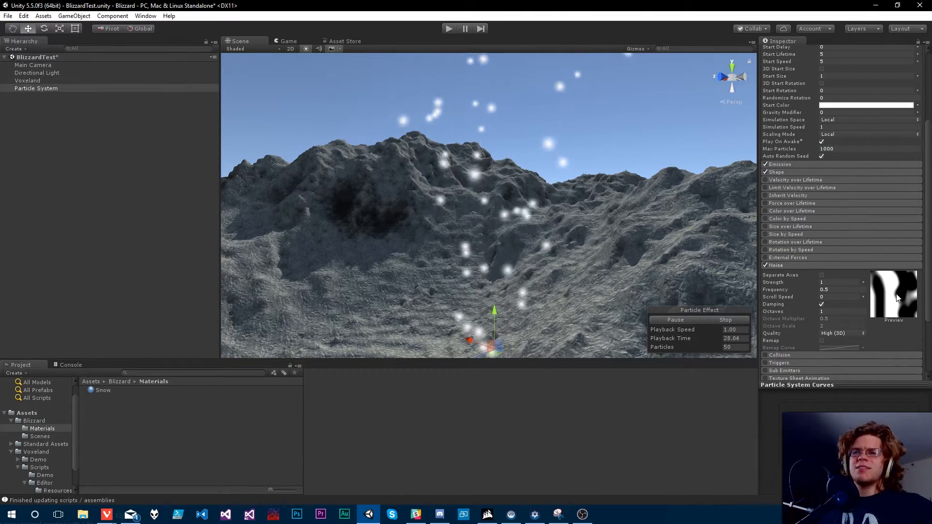
right_drag(654, 304, 505, 294)
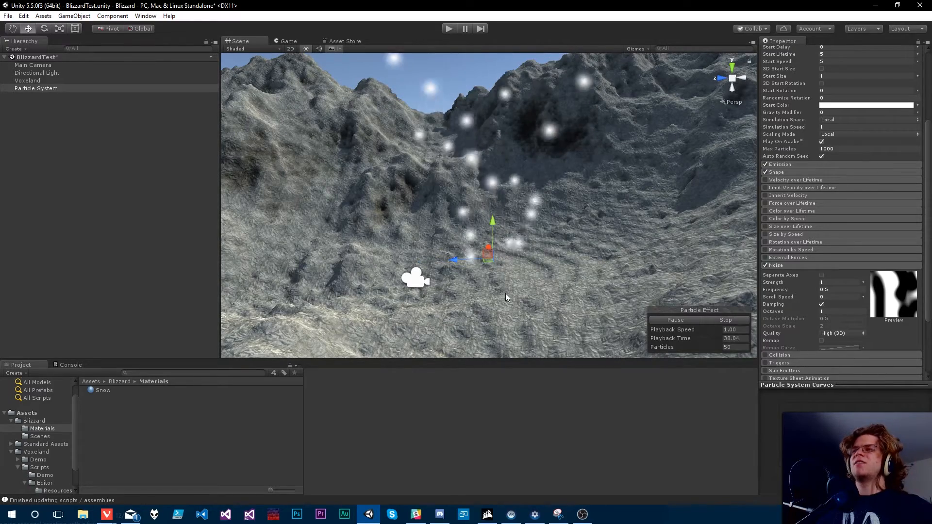
right_drag(505, 297, 507, 233)
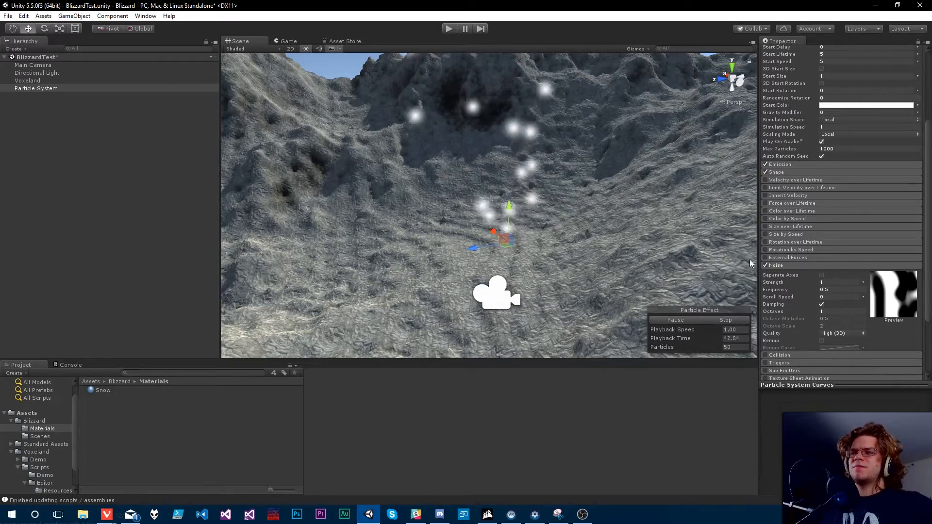
right_drag(515, 198, 636, 201)
scroll(842, 195, up, 5)
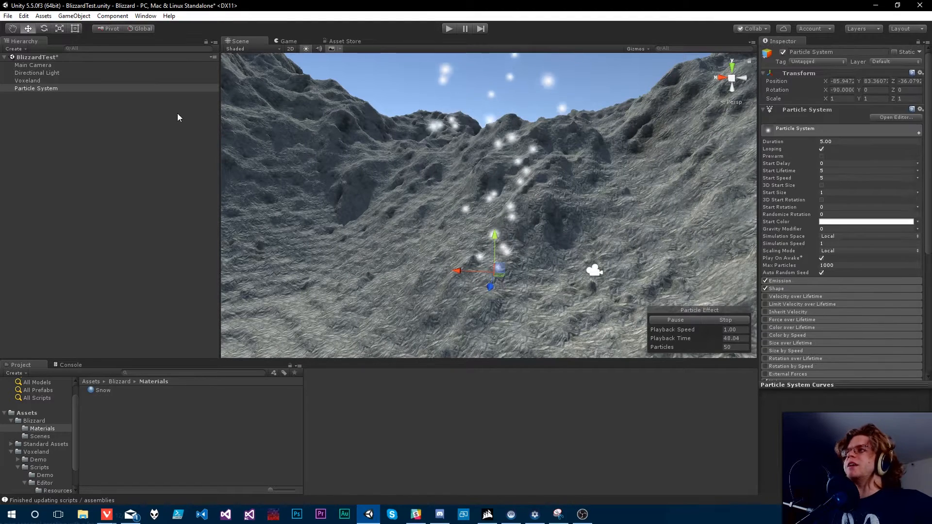
Step: Create an empty GameObject and set its Y and Z position to 0
click(73, 16)
click(73, 28)
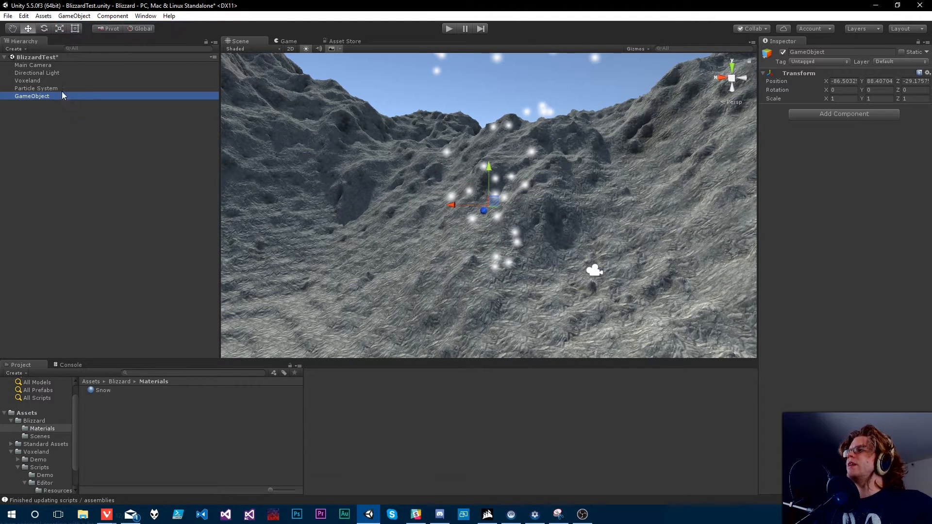
click(880, 81)
text(0)
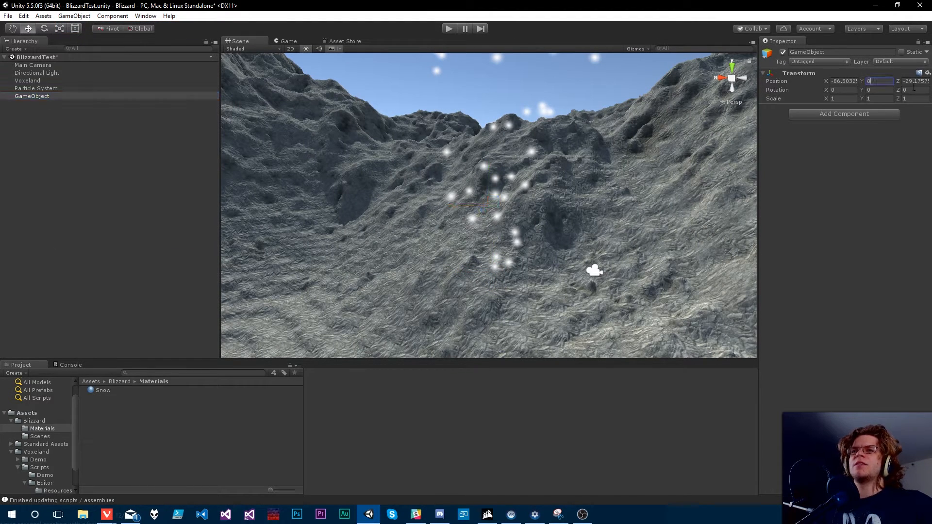
key(Tab)
text(0)
right_drag(552, 158, 558, 223)
Step: Parent the empty GameObject to the Main Camera and set its local position and rotation to 0 on all axes
drag(32, 100, 34, 66)
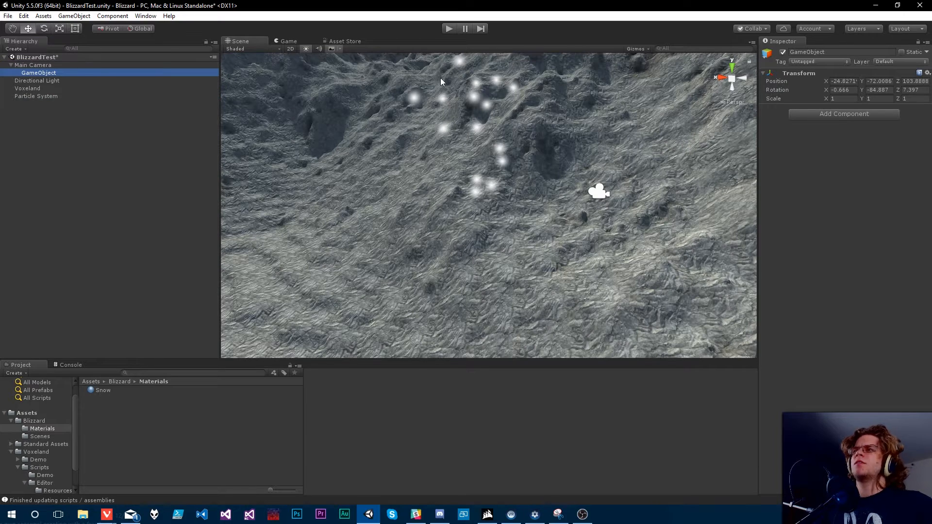
click(841, 90)
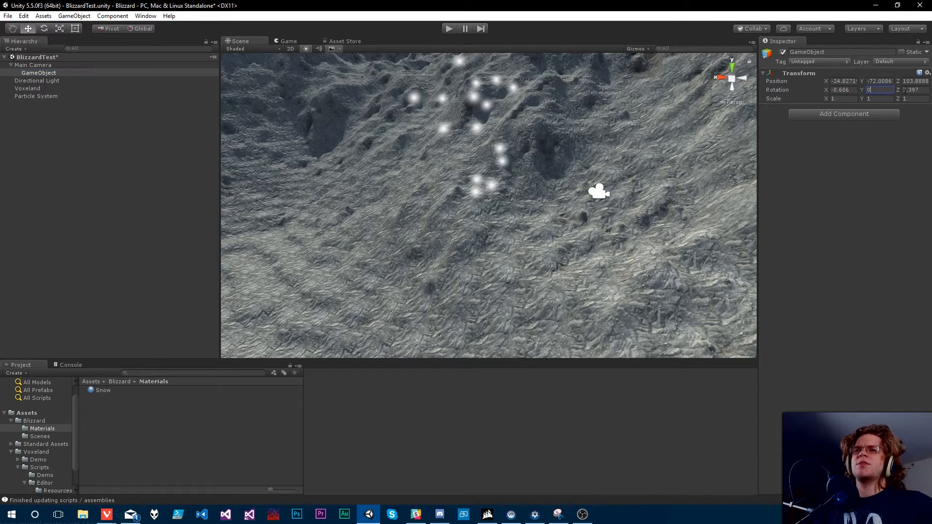
click(912, 90)
text(0)
click(912, 81)
text(0)
click(877, 81)
text(0)
click(842, 81)
text(0)
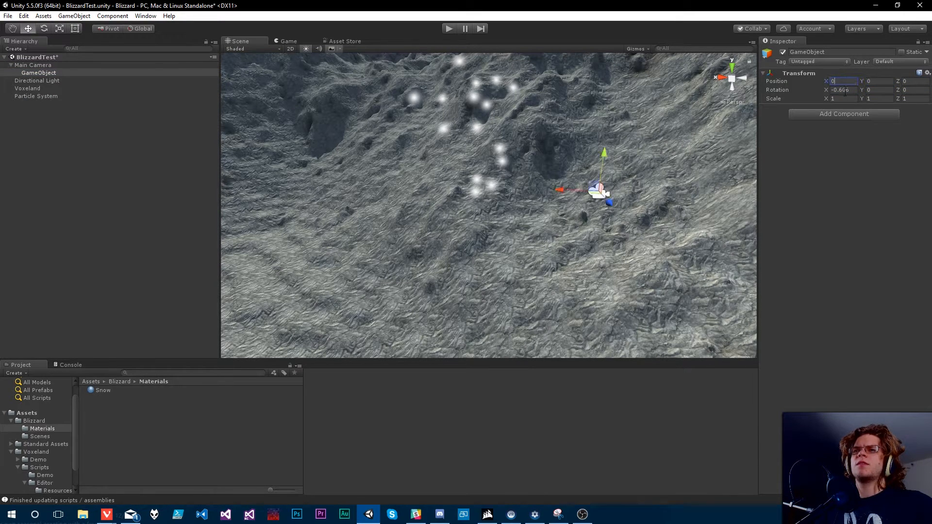
click(844, 89)
text(0)
Step: Nest the Particle System under the GameObject at the scene's root and set its position and rotation to 0 on all axes
drag(43, 73, 37, 96)
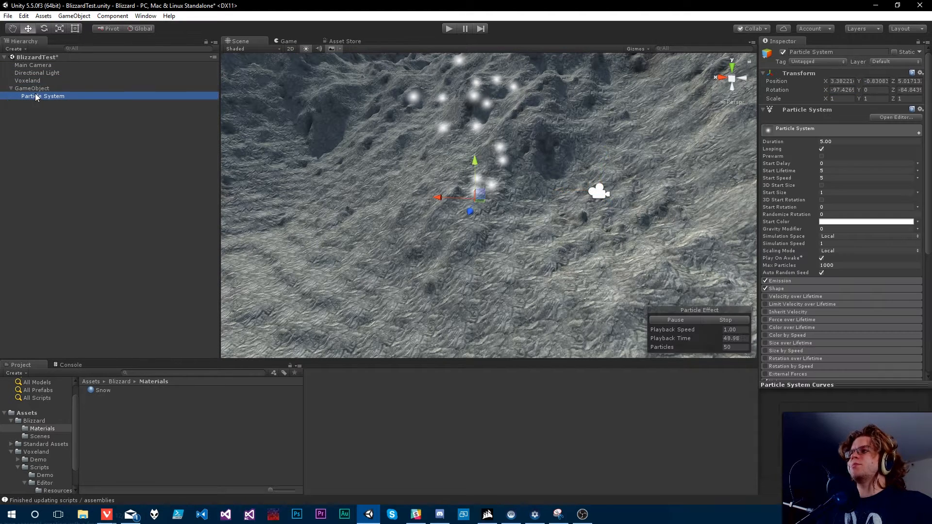
click(846, 91)
text(0)
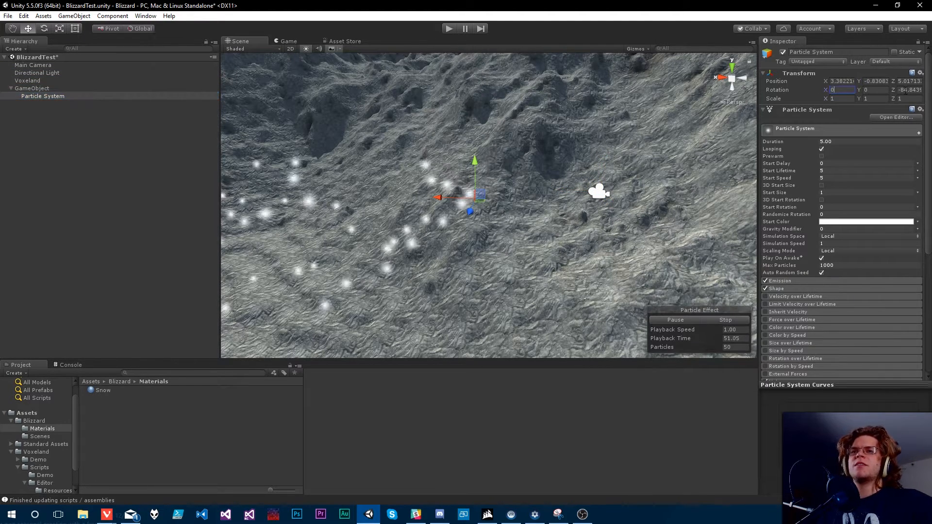
click(906, 90)
text(0)
click(906, 81)
text(0)
click(873, 81)
text(0)
click(838, 82)
text(0)
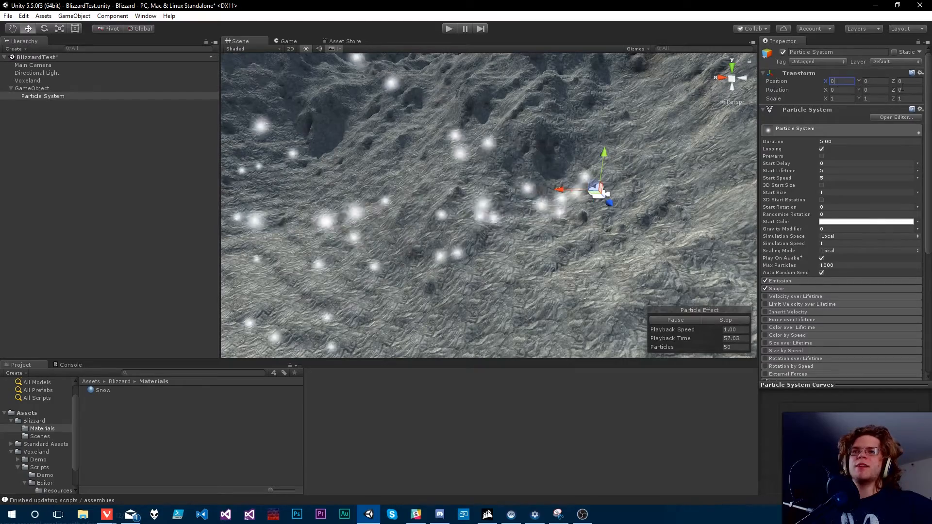
click(872, 82)
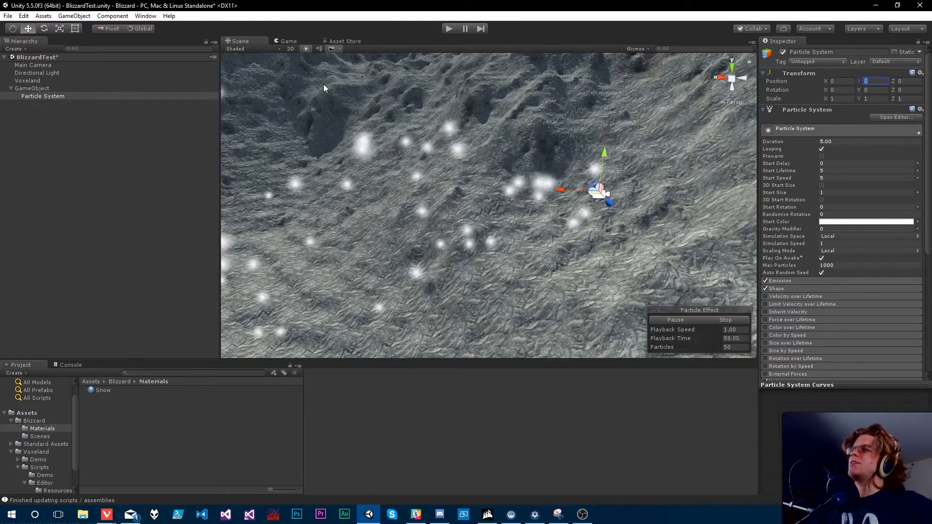
Step: Move the parent GameObject along the X axis, away from the Main Camera
key(w)
right_drag(568, 167, 589, 173)
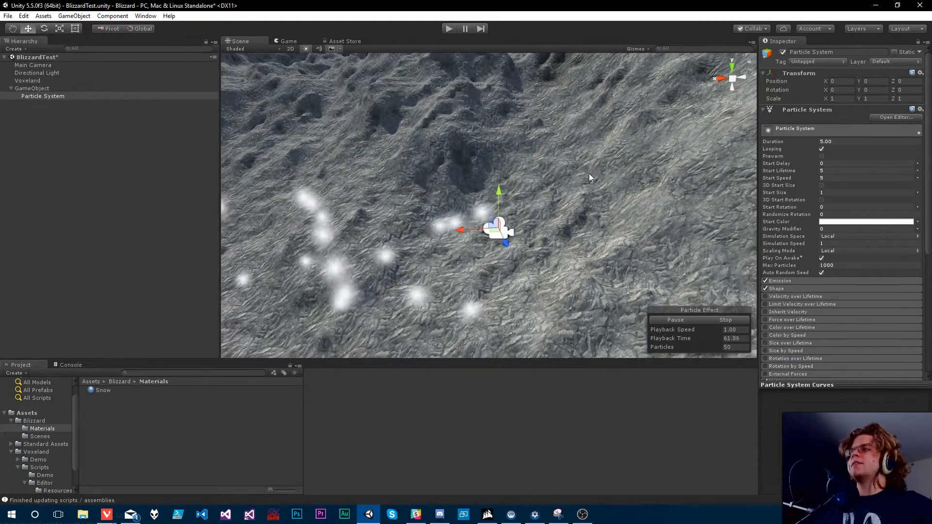
click(37, 90)
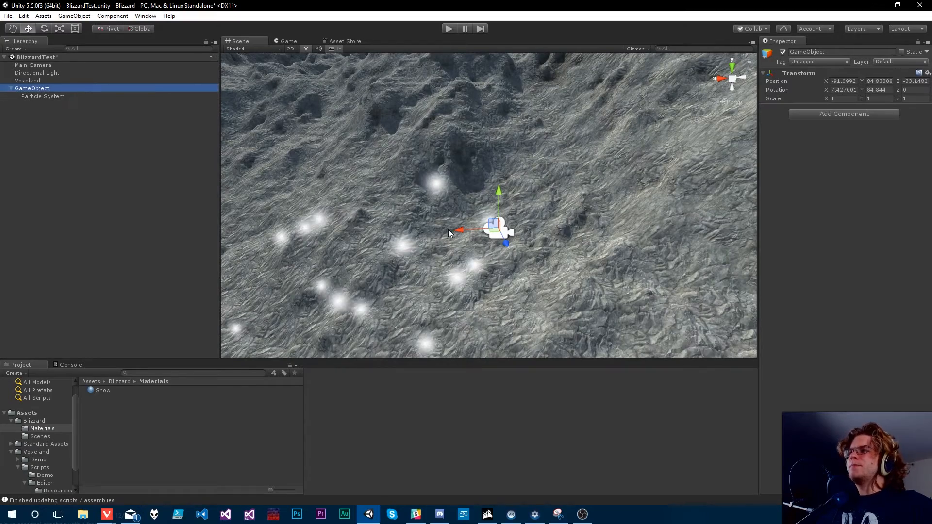
click(460, 231)
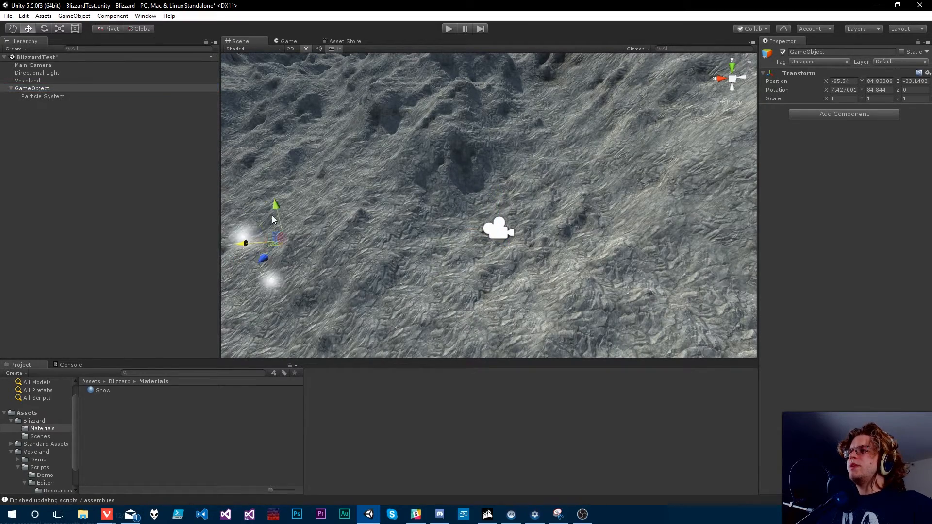
drag(272, 220, 276, 220)
key(a)
mouse_move(455, 223)
right_down()
mouse_move(427, 209)
mouse_move(429, 226)
mouse_move(471, 224)
mouse_move(461, 225)
right_up()
Step: Set the Particle System's Gravity Modifier to 0.25 after trying 0.1
click(48, 96)
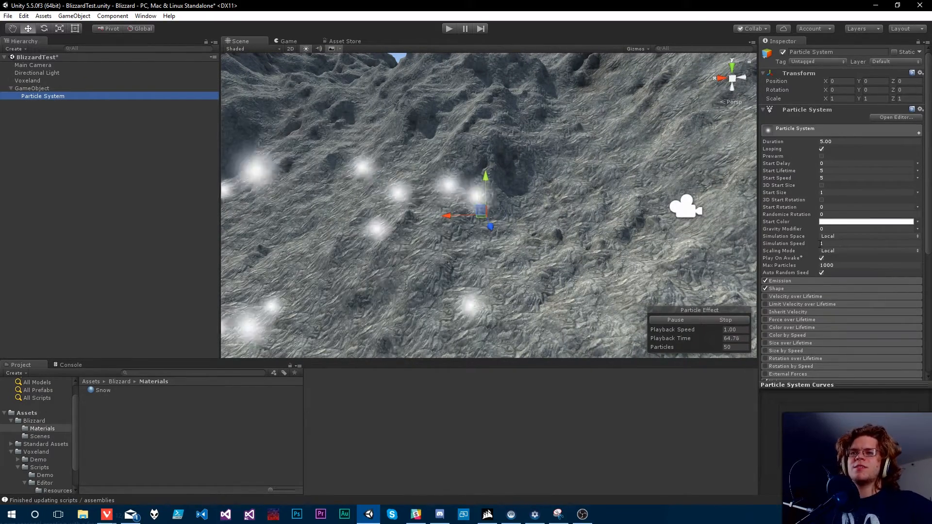
click(827, 229)
text(0.1)
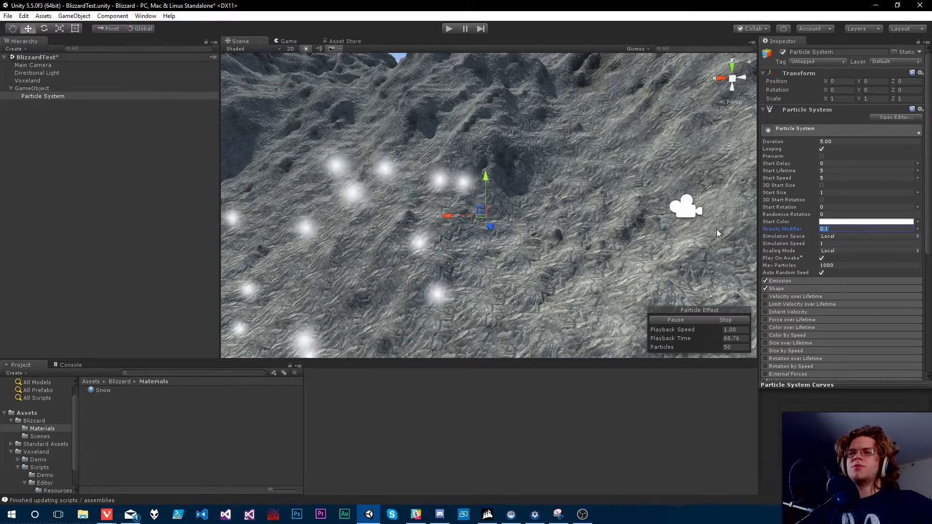
key(BackSpace)
text(25)
alt+drag(506, 229, 541, 173)
right_drag(541, 173, 520, 184)
click(825, 229)
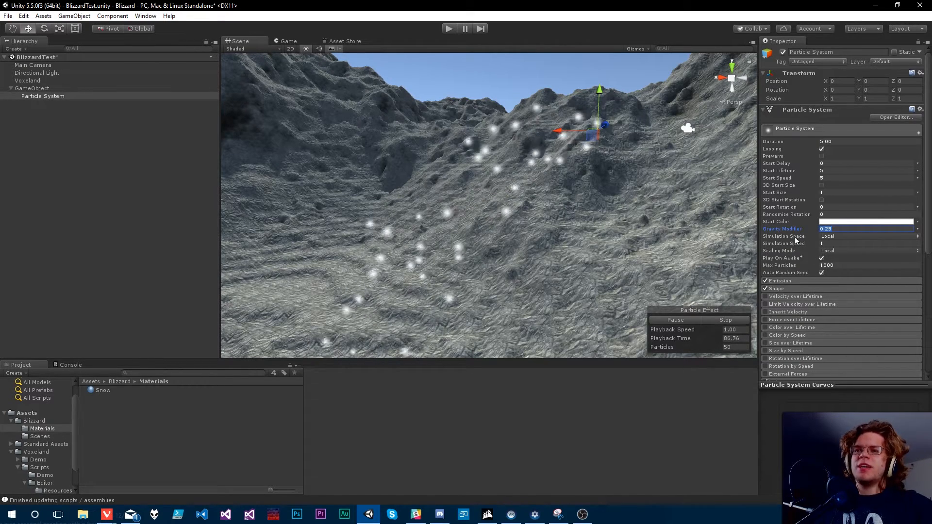
Step: Set the Particle System's Simulation Space to World, test it by moving the emitter, and undo the move
click(837, 236)
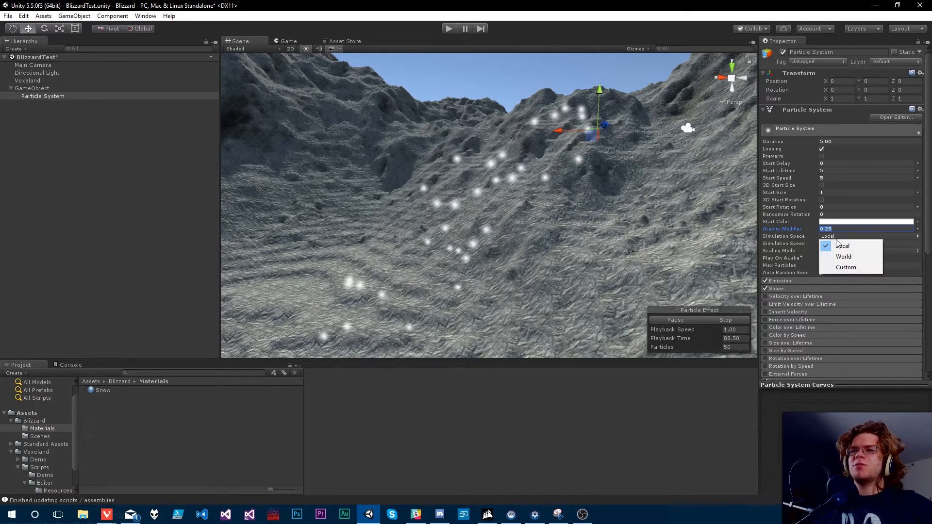
click(845, 257)
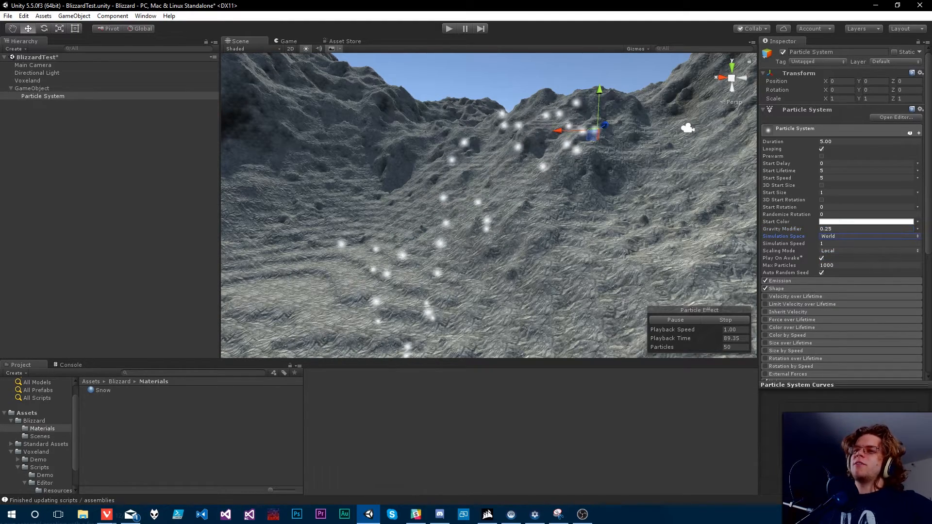
alt+drag(626, 226, 454, 167)
key(ctrl+z)
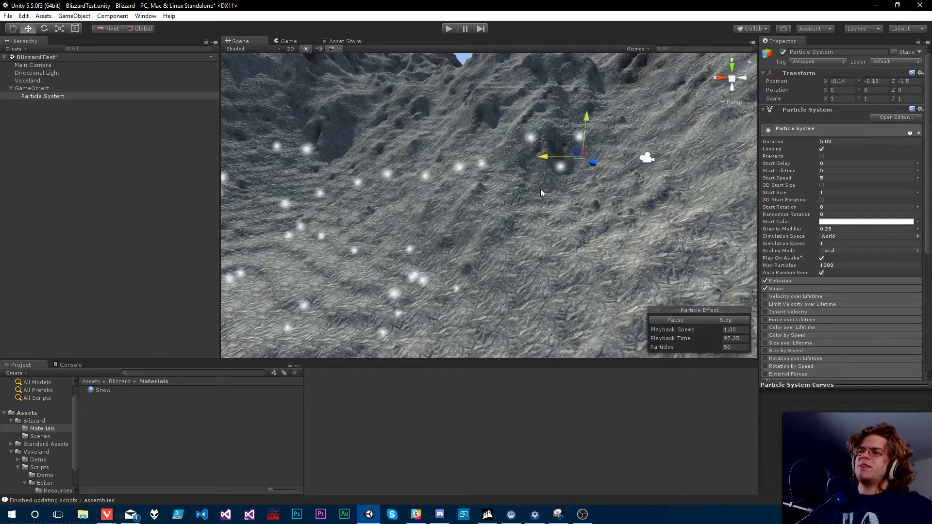
Step: Try Local as the Simulation Space while moving the emitter, undo the move and return to World
click(833, 237)
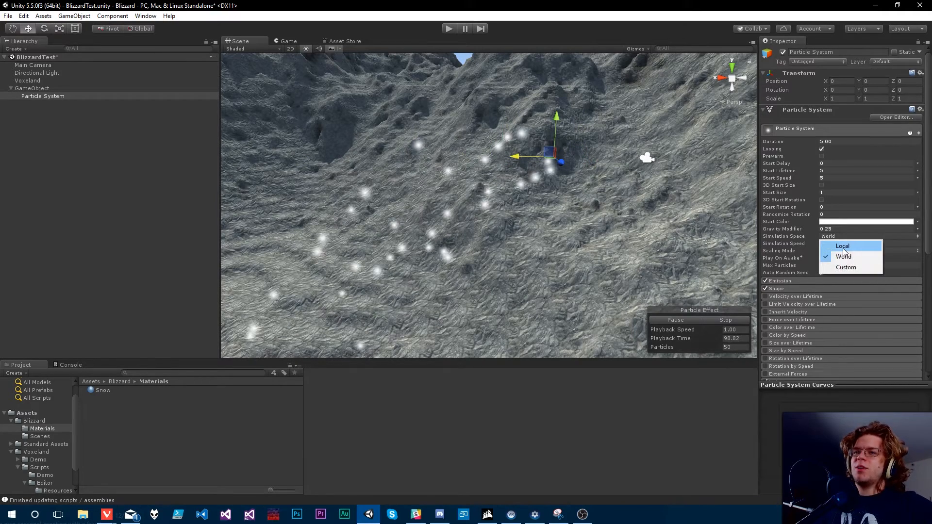
click(842, 247)
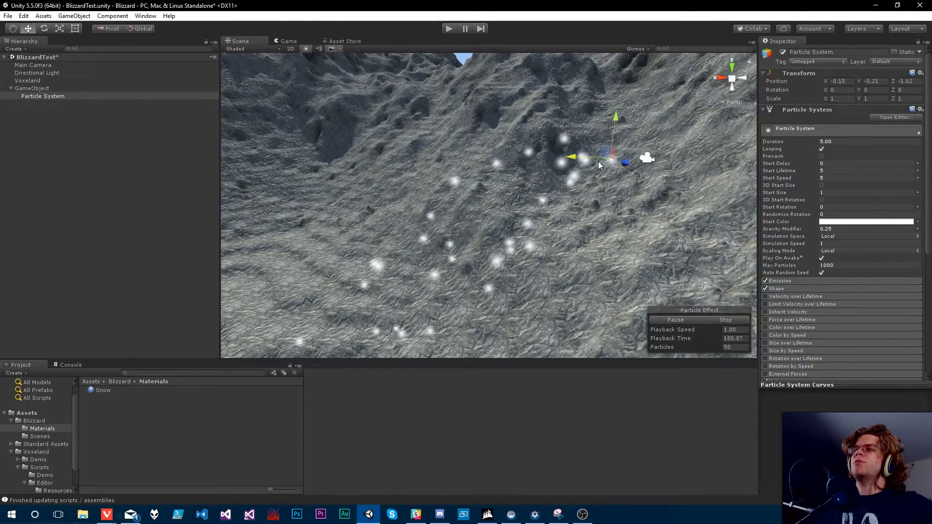
mouse_move(598, 161)
mouse_down()
mouse_move(698, 160)
mouse_move(388, 161)
mouse_move(587, 164)
mouse_up()
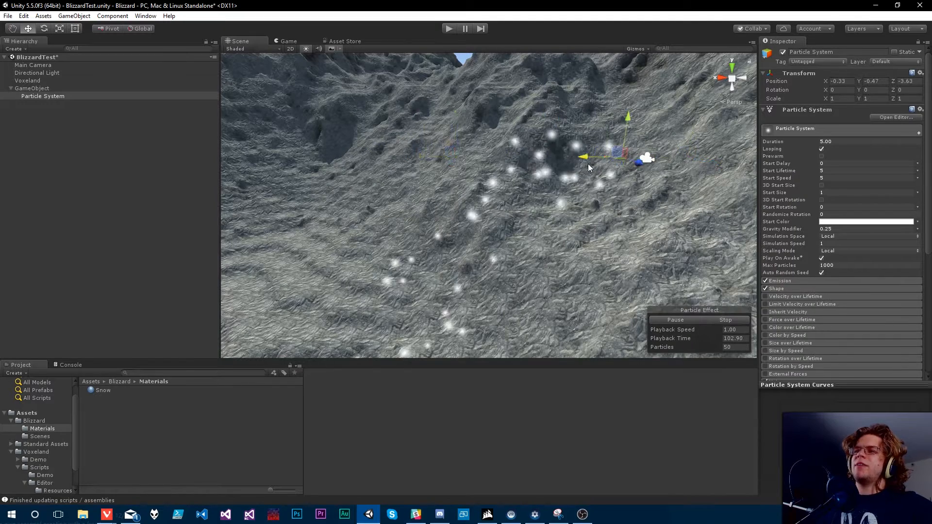
key(ctrl+z)
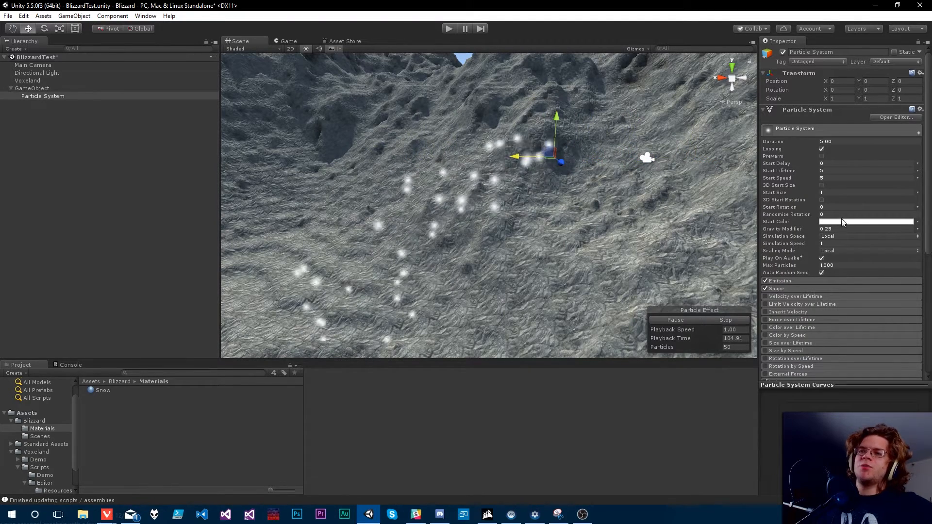
click(843, 256)
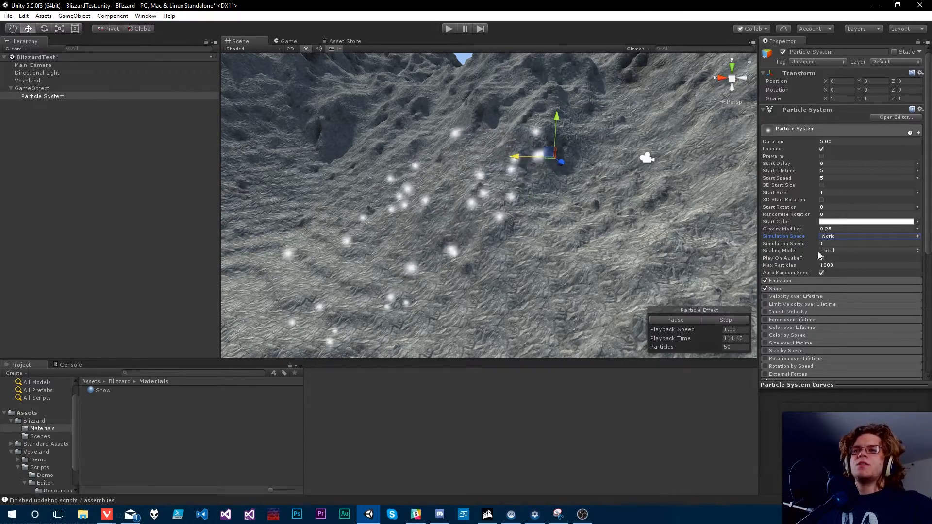
Step: Assign the Snow material to the Particle System's Renderer module
right_drag(495, 179, 511, 162)
scroll(795, 277, down, 6)
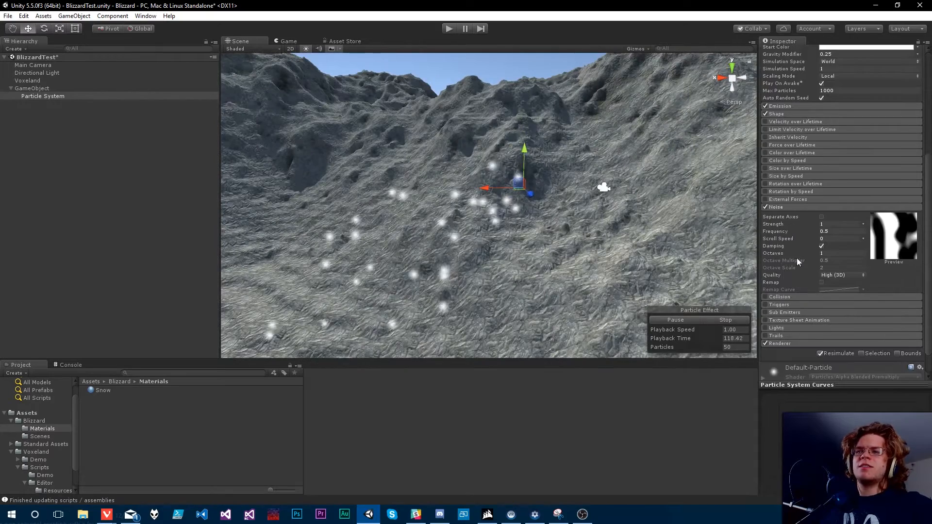
scroll(797, 261, down, 1)
click(782, 315)
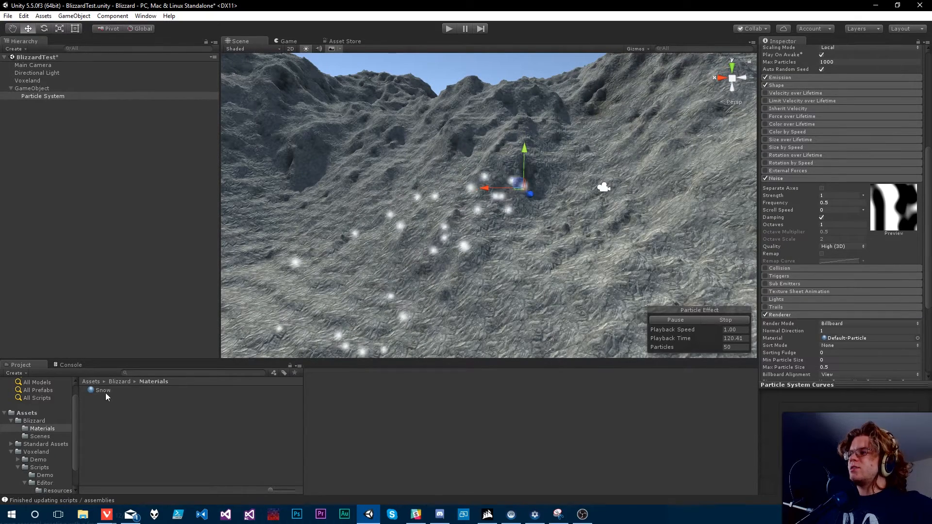
drag(794, 358, 847, 330)
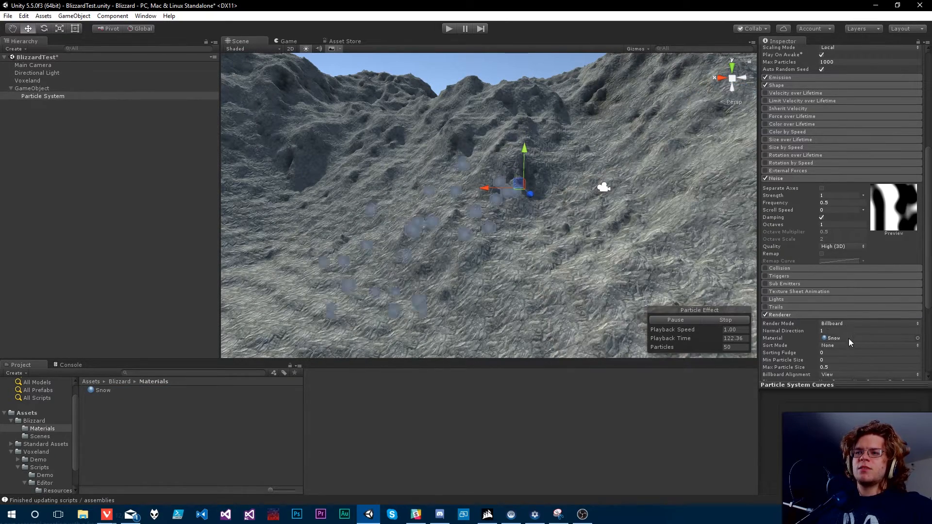
right_drag(553, 259, 547, 253)
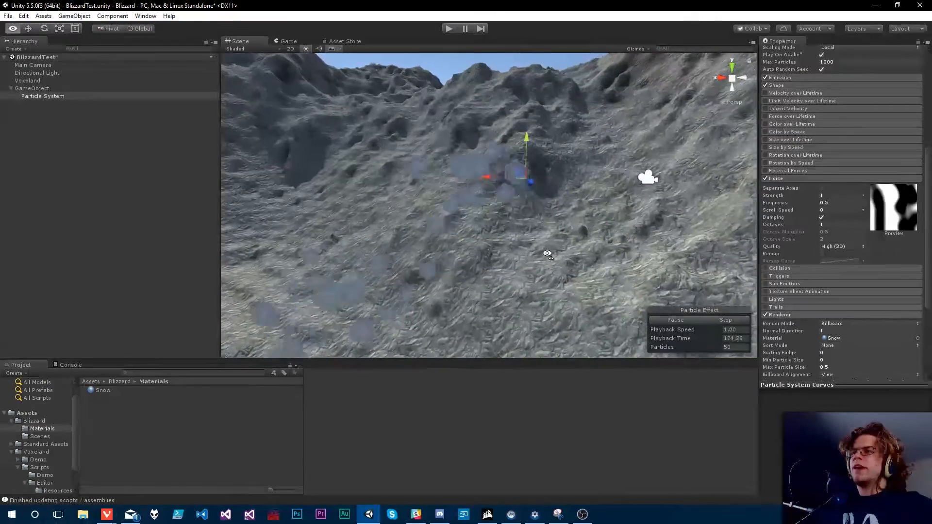
Step: Change the Snow material's shader to Particles/Additive (Soft) after trying Particles/Additive
click(102, 390)
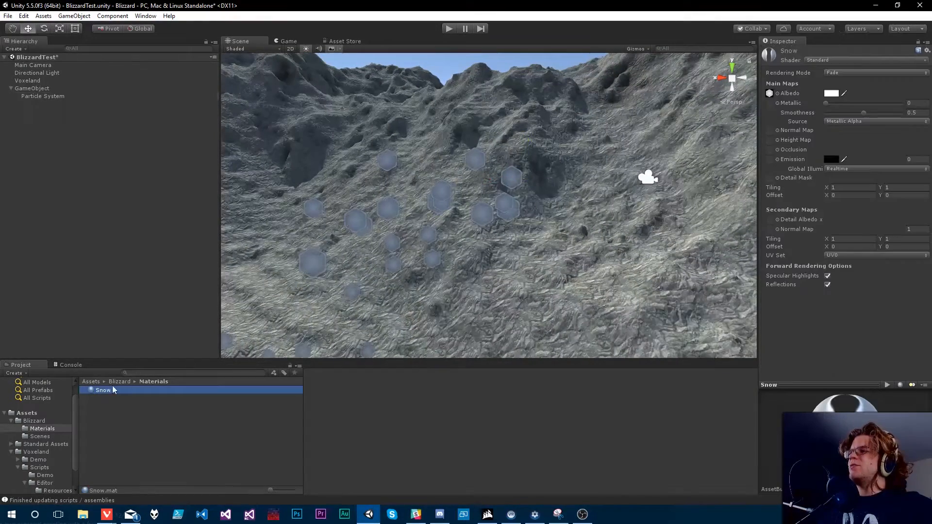
click(831, 60)
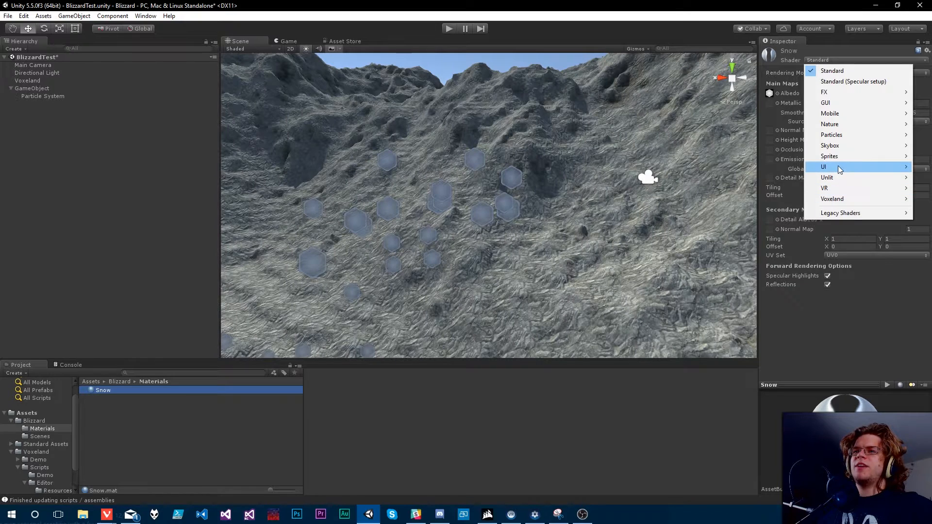
mouse_move(838, 138)
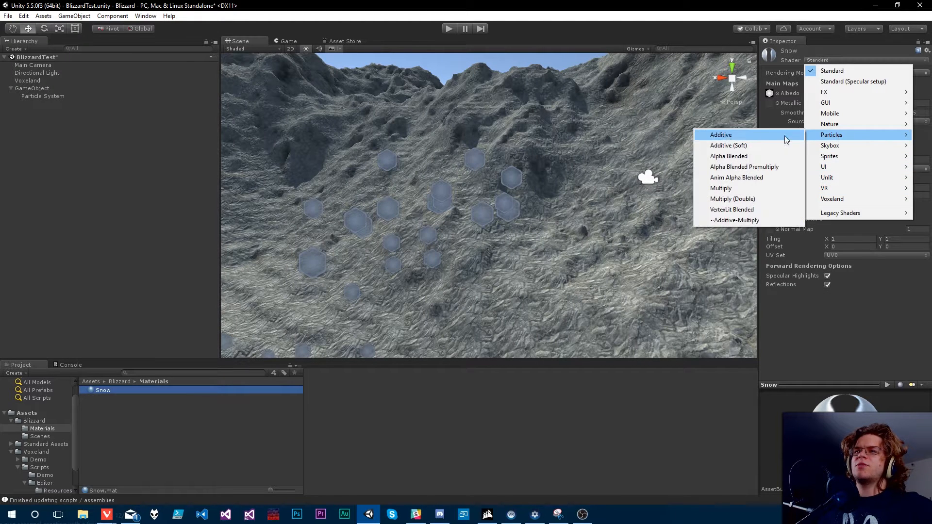
click(728, 138)
click(835, 61)
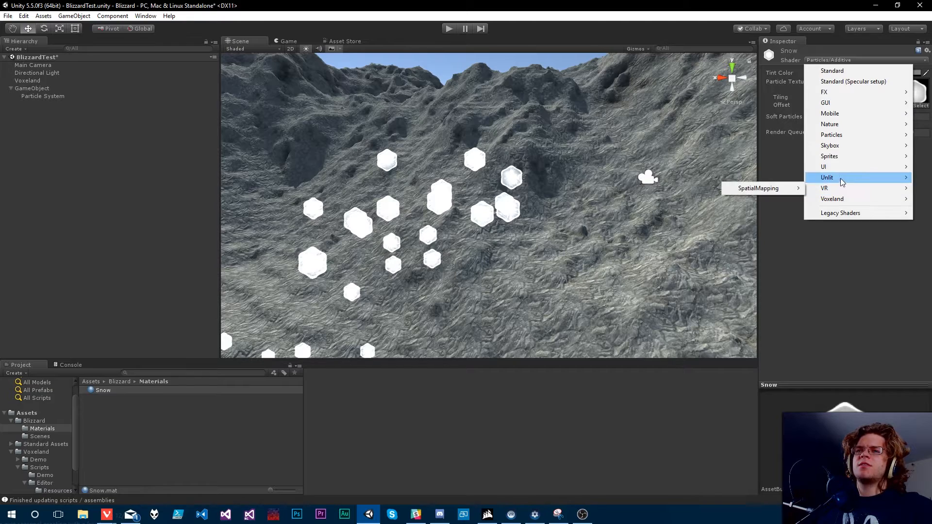
mouse_move(834, 136)
click(727, 148)
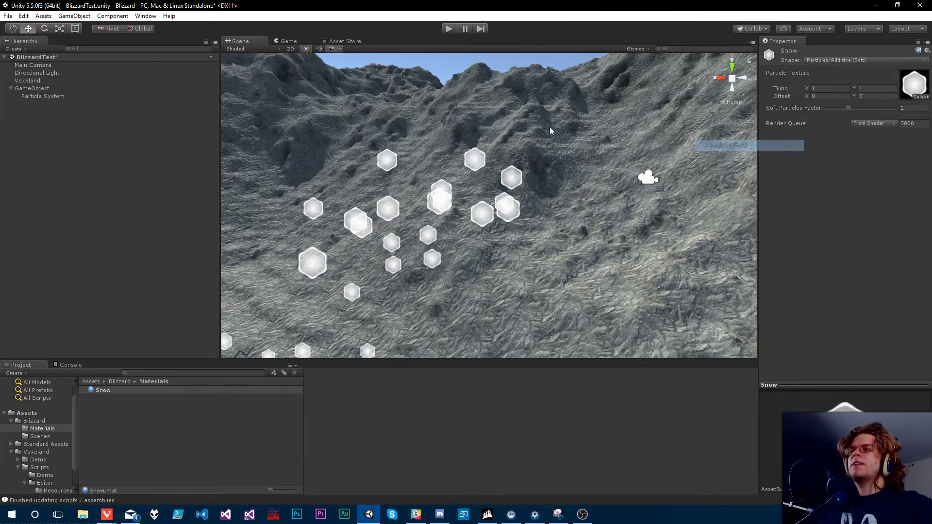
Step: Lower the Snow material's Soft Particles Factor to 0.22 and inspect the particles over the terrain
alt+drag(519, 189, 391, 140)
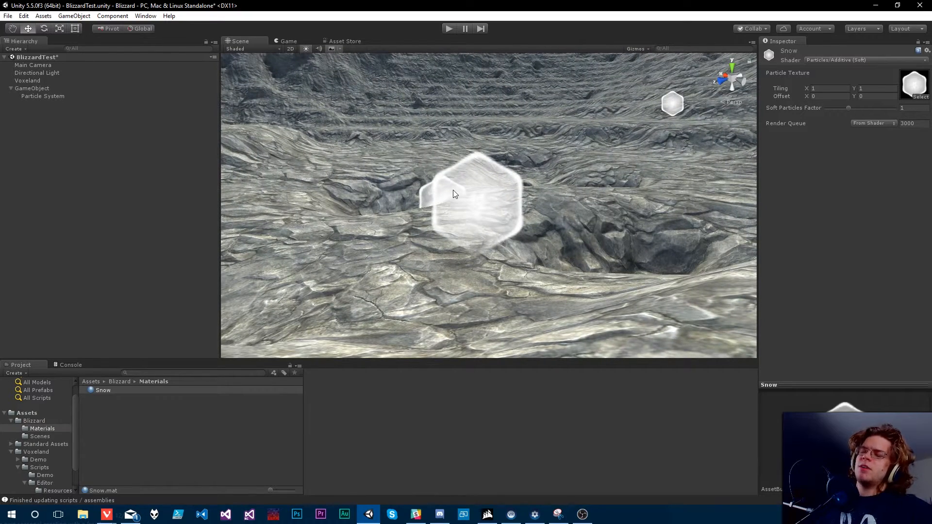
alt+drag(538, 278, 506, 256)
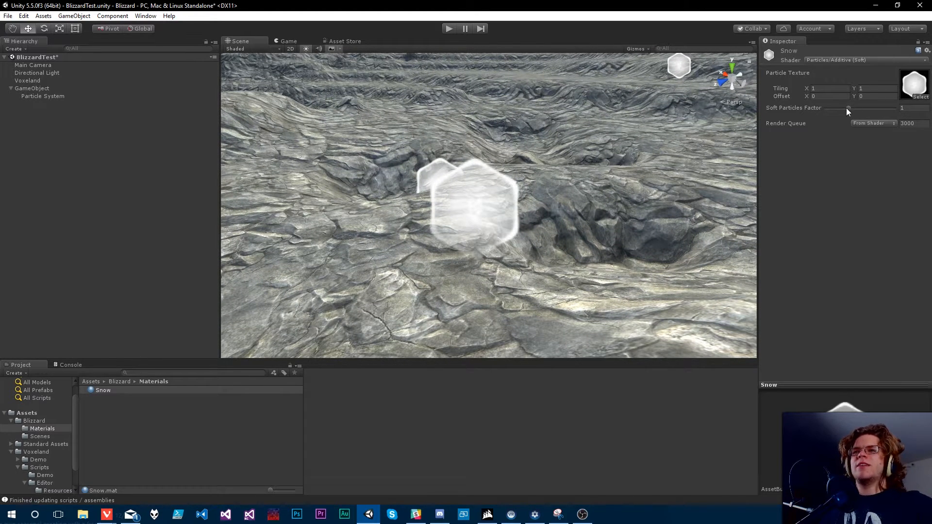
mouse_move(846, 108)
mouse_down()
mouse_move(873, 108)
mouse_move(828, 104)
mouse_up()
alt+drag(538, 214, 625, 163)
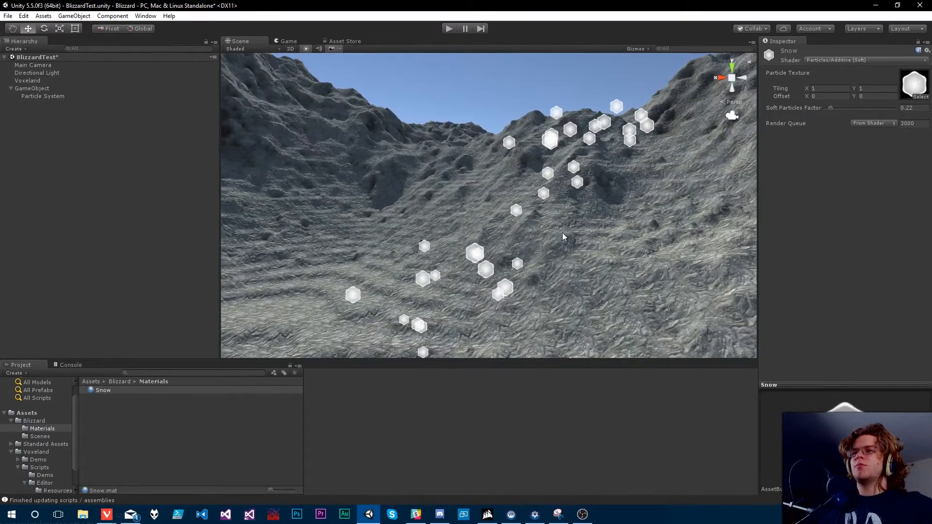
right_drag(718, 176, 671, 209)
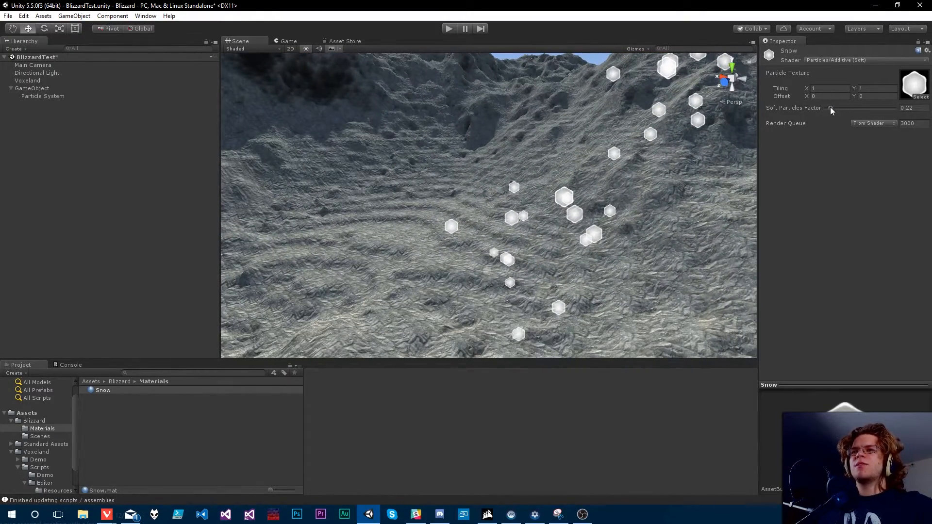
Step: Set the Snow material's Soft Particles Factor to 0.5, checking how particles blend into the ground
mouse_move(831, 114)
mouse_down()
mouse_move(817, 112)
mouse_move(827, 111)
mouse_up()
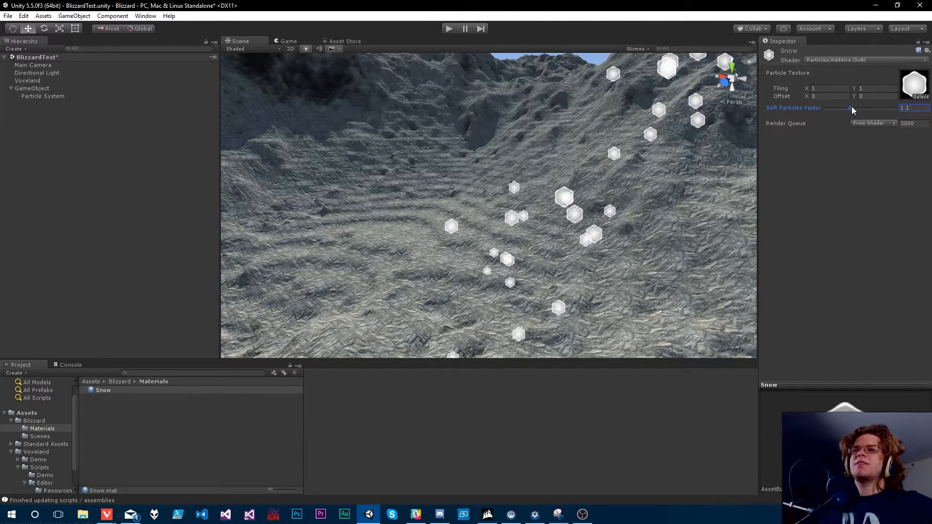
right_drag(639, 175, 610, 201)
key(w)
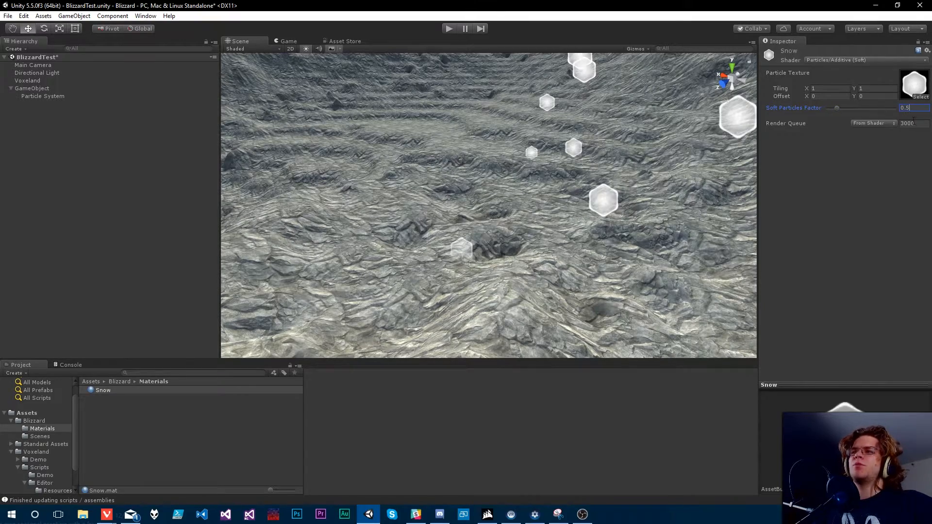
right_drag(574, 206, 737, 179)
key(a)
key(w)
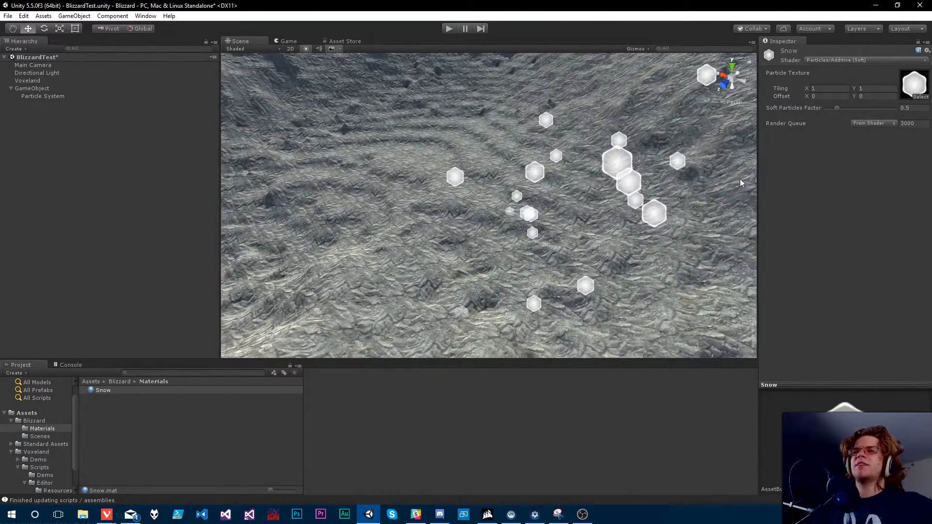
Step: Switch the Particle System's Start Size to Random Between Two Constants
click(36, 98)
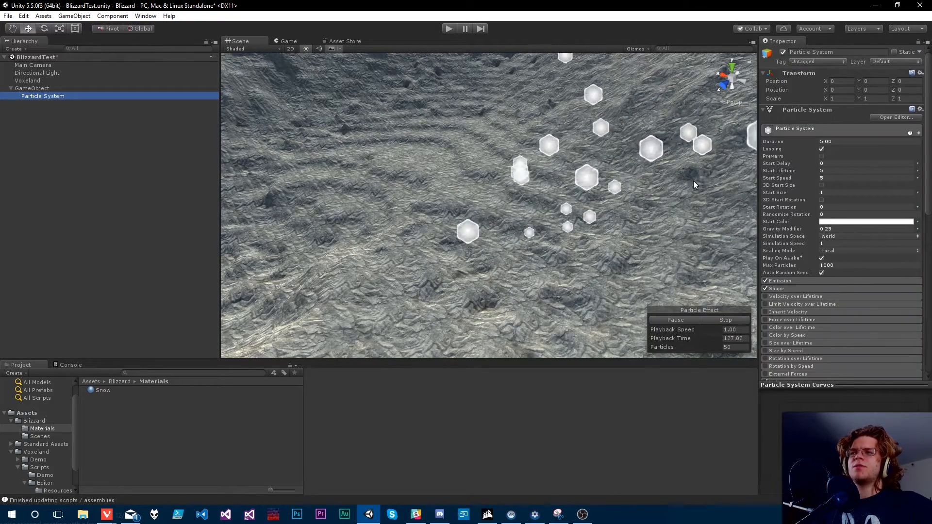
click(827, 193)
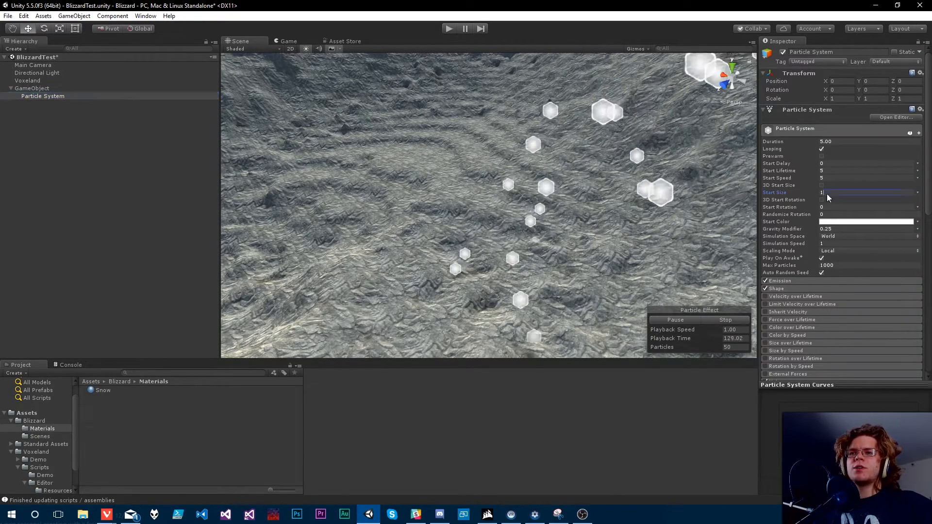
click(917, 193)
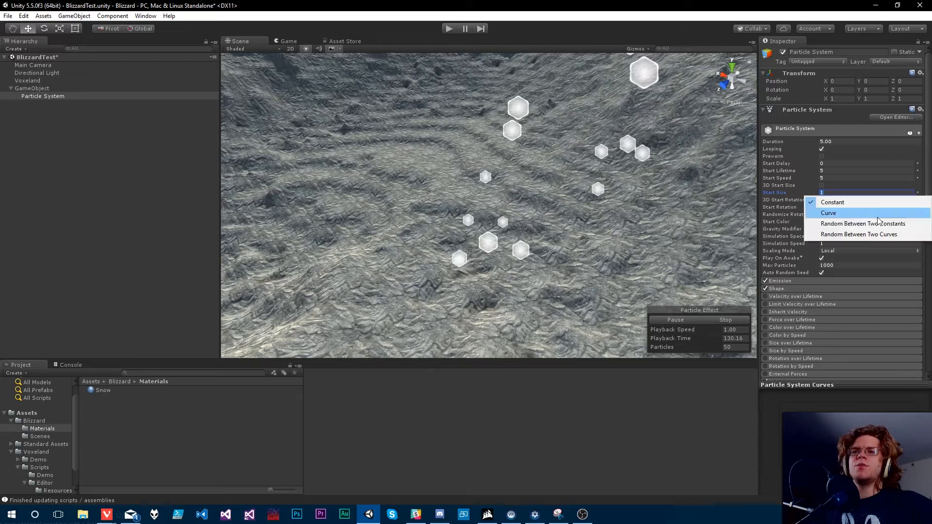
click(849, 226)
right_drag(664, 208, 601, 127)
Step: Set the Particle System's random Start Size range to 0.01 and 0.025
click(833, 192)
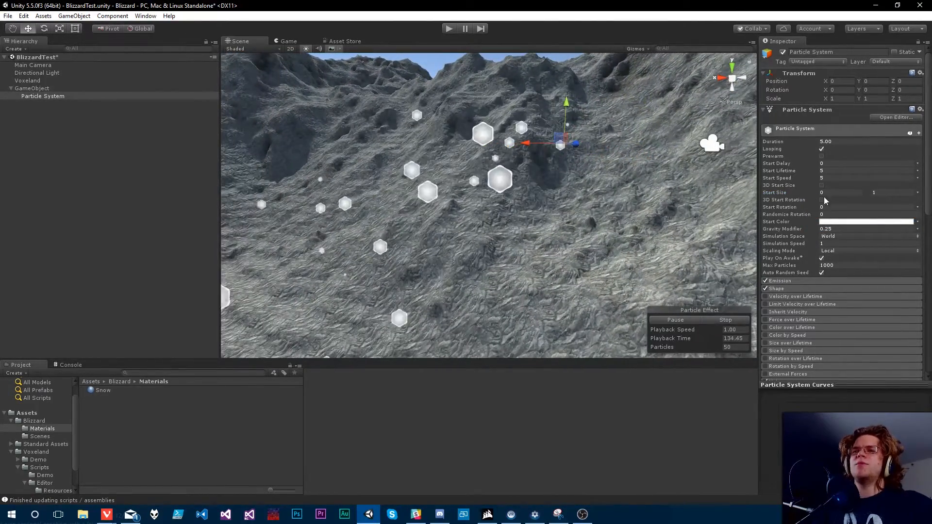
text(.)
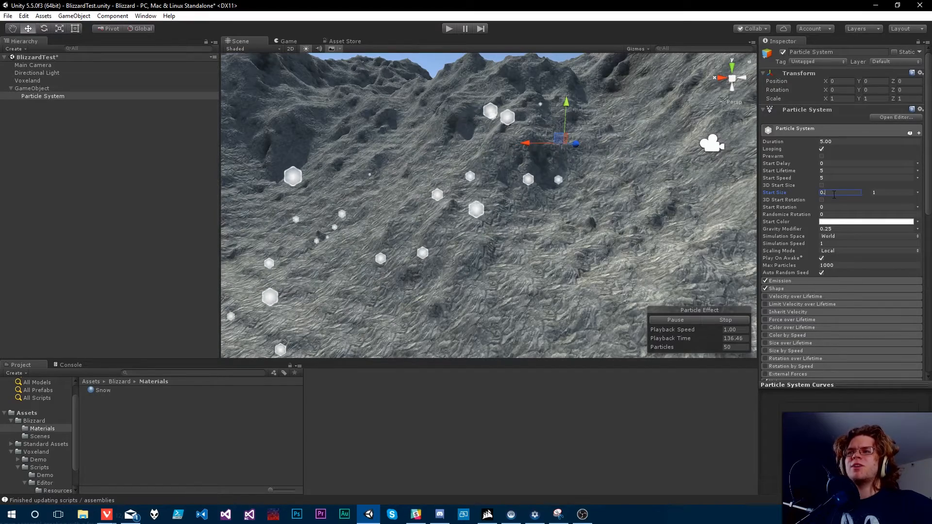
text(01)
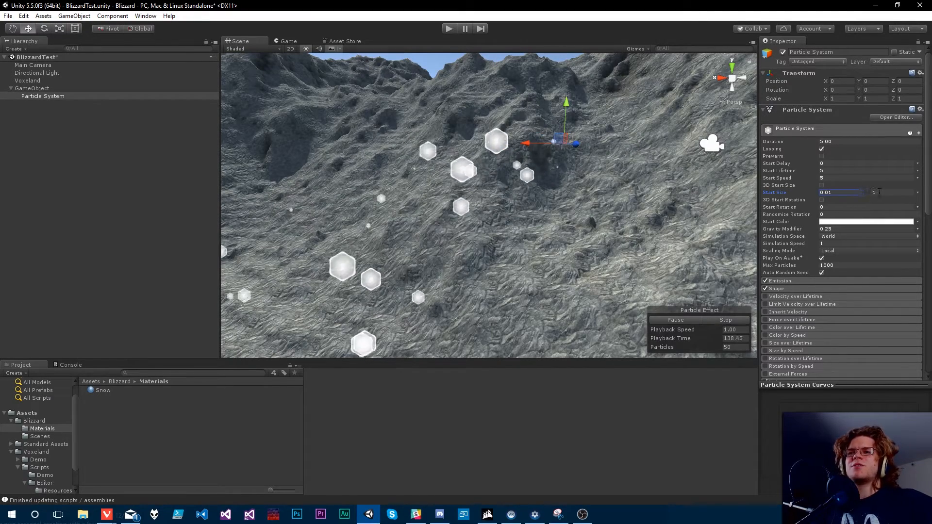
click(877, 192)
text(0.025)
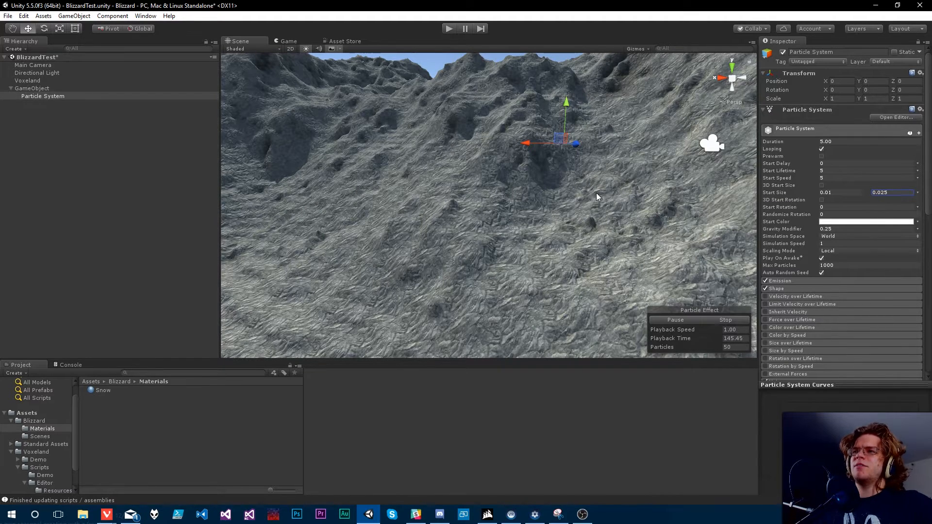
mouse_move(596, 196)
right_down()
mouse_move(536, 242)
mouse_move(603, 173)
mouse_move(549, 160)
mouse_move(468, 167)
mouse_move(593, 192)
right_up()
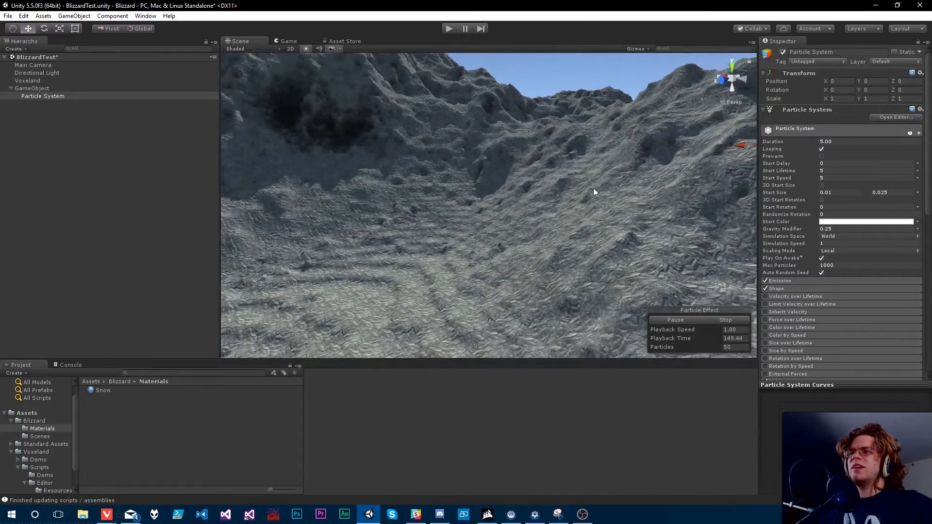
Step: Set the random Start Size range of the snow particles to 0.05 and 0.1
click(881, 192)
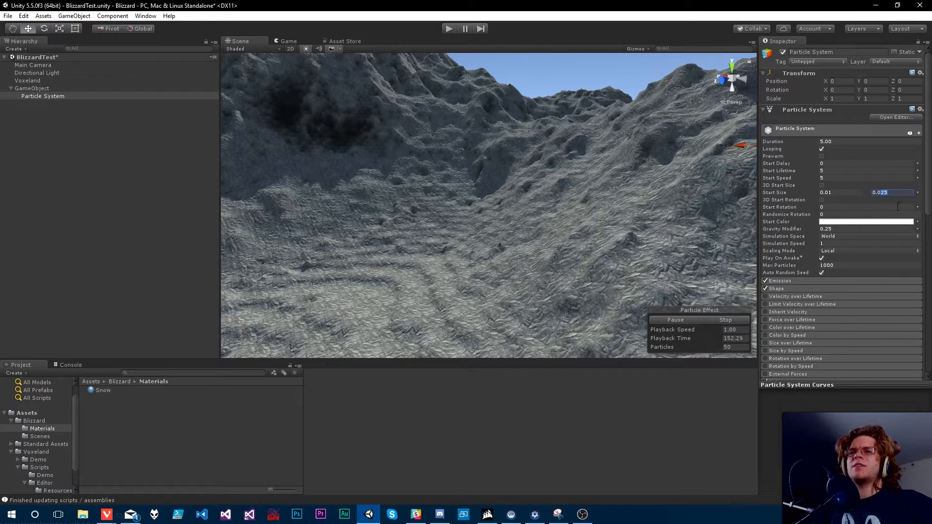
click(829, 193)
text(0.05)
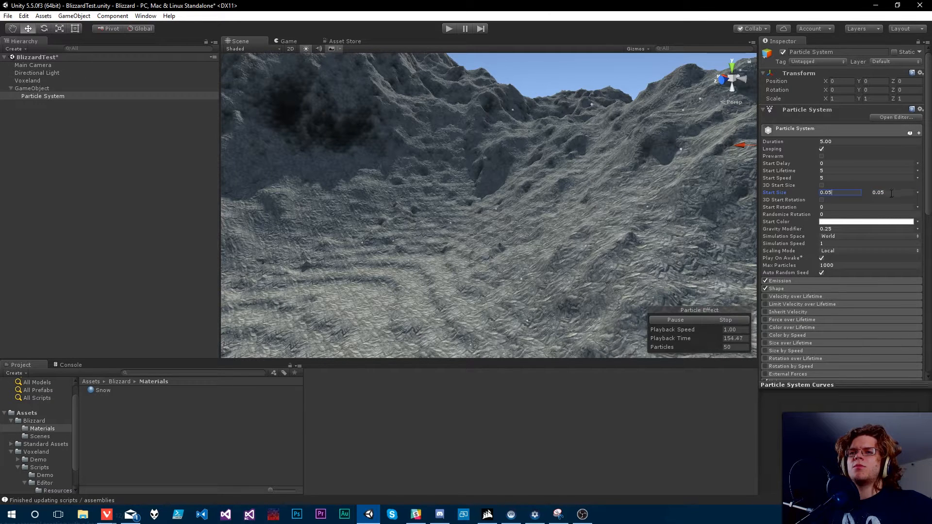
text(0.1)
mouse_move(528, 184)
right_down()
mouse_move(639, 202)
mouse_move(618, 164)
mouse_move(510, 256)
mouse_move(524, 210)
mouse_move(516, 202)
mouse_move(495, 221)
mouse_move(489, 208)
mouse_move(557, 170)
mouse_move(534, 138)
mouse_move(522, 169)
right_up()
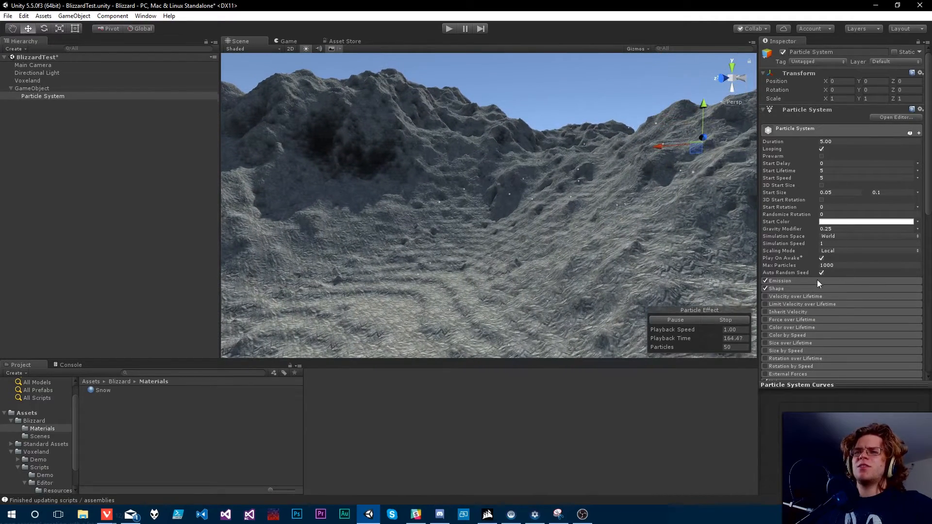
Step: Set the Emission module's Rate over Time to 100 and inspect the snow over the terrain
click(782, 280)
click(828, 290)
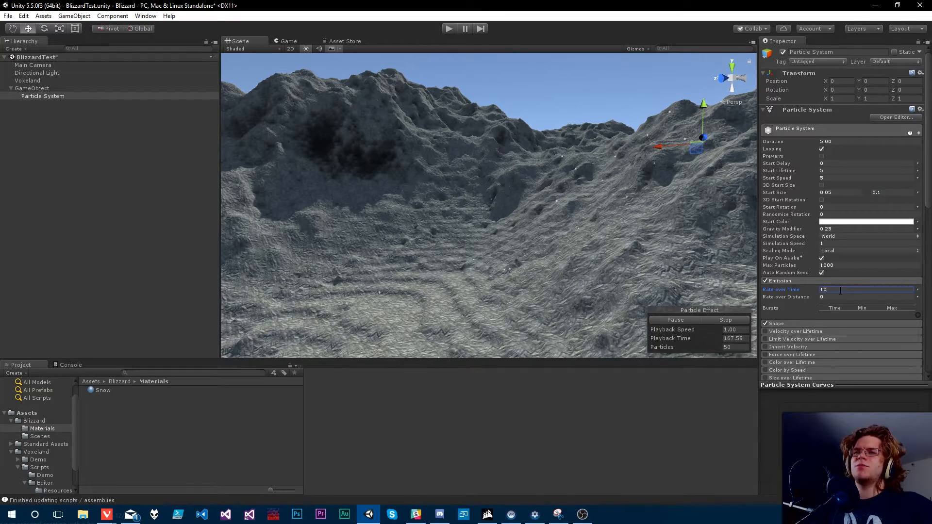
right_drag(554, 200, 581, 196)
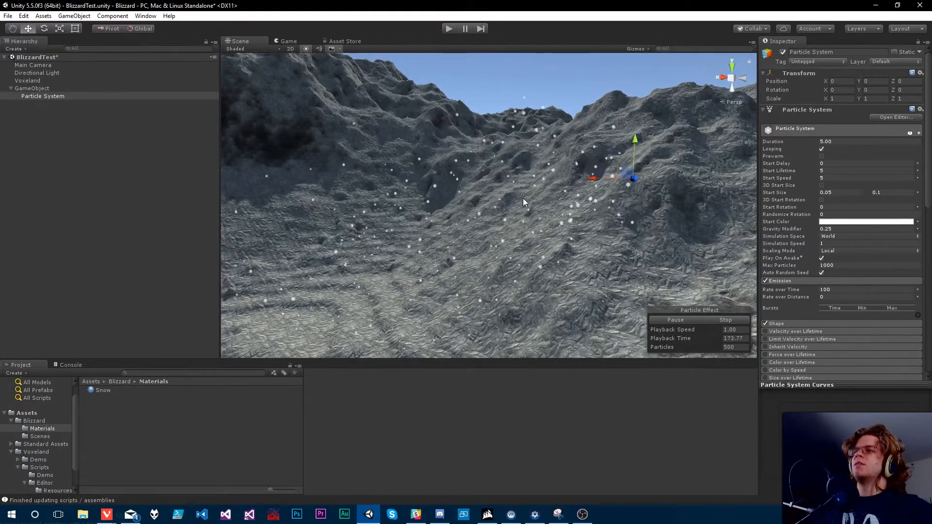
right_drag(523, 198, 442, 200)
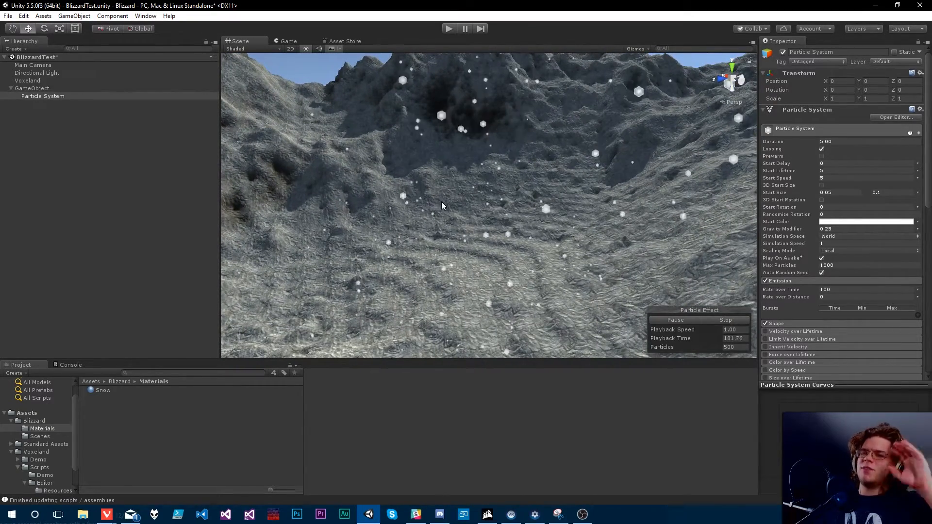
Step: Enable the Particle System's External Forces module
scroll(805, 314, down, 4)
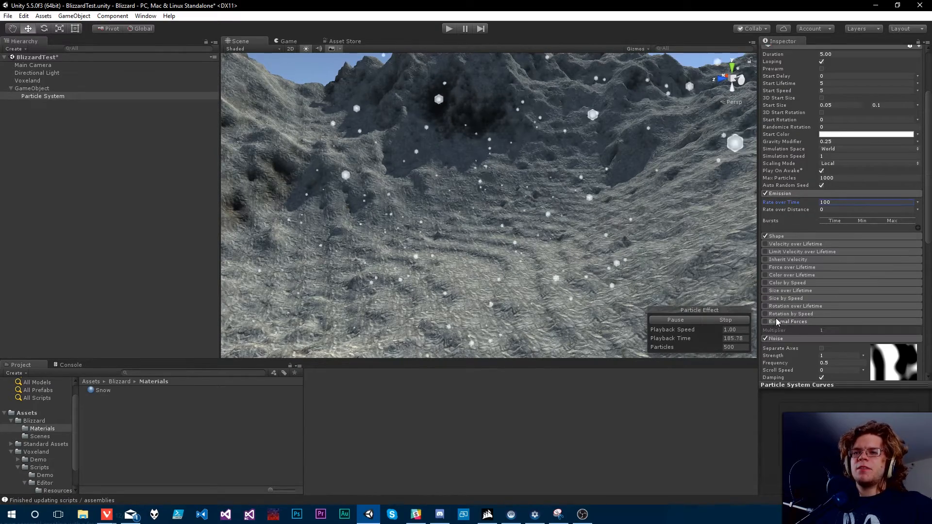
click(765, 321)
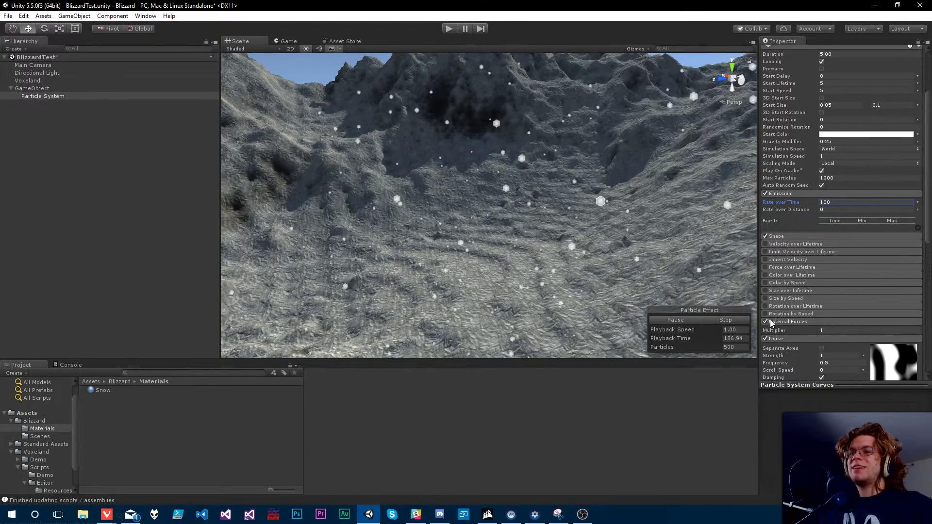
right_drag(562, 230, 599, 252)
Step: Add a Wind Zone object to the scene and check its effect on the snow particles
click(75, 16)
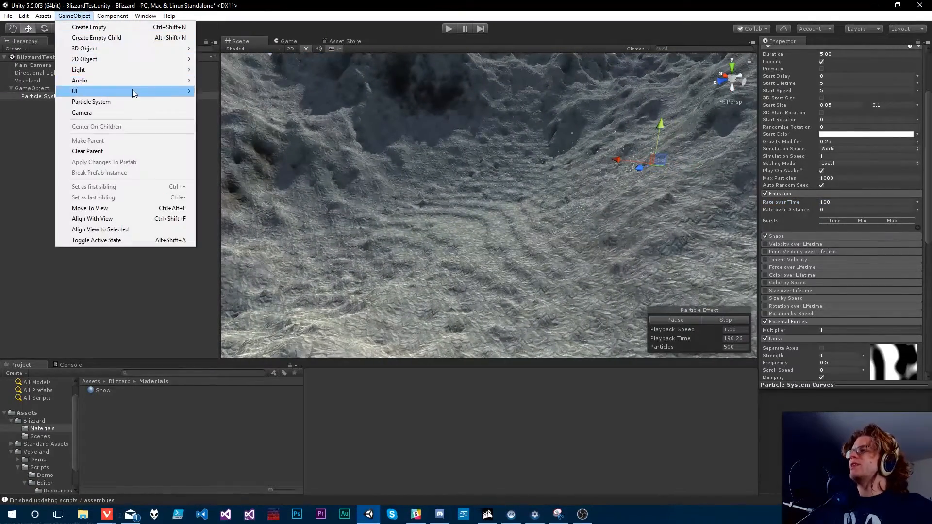
mouse_move(102, 48)
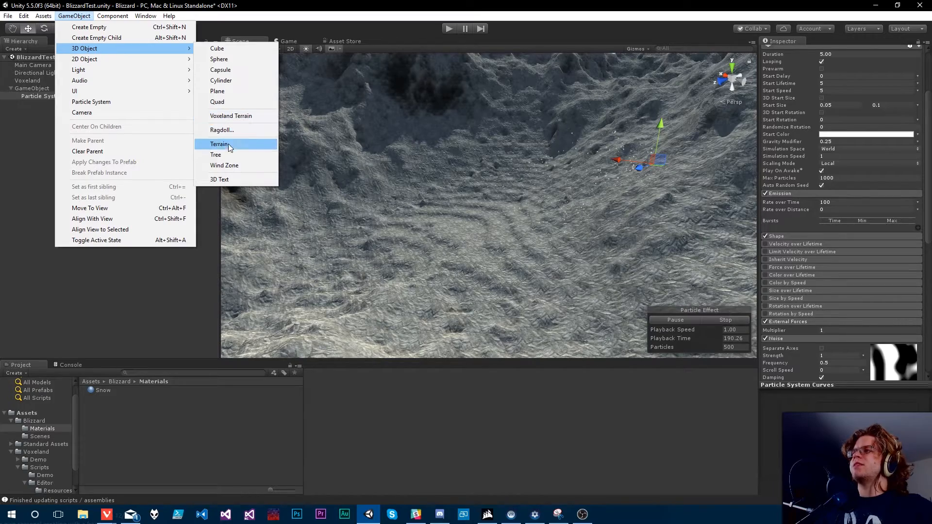
click(226, 166)
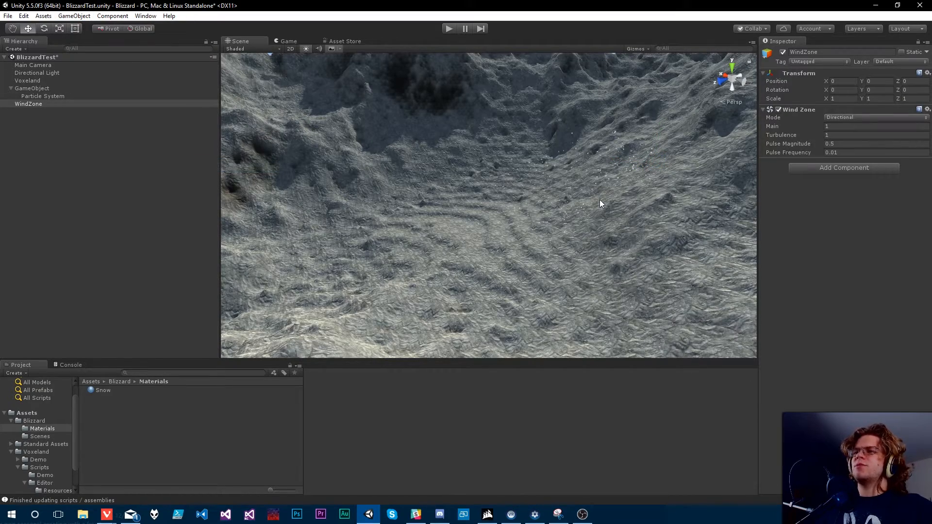
right_drag(468, 192, 408, 160)
right_drag(34, 276, 487, 173)
click(476, 184)
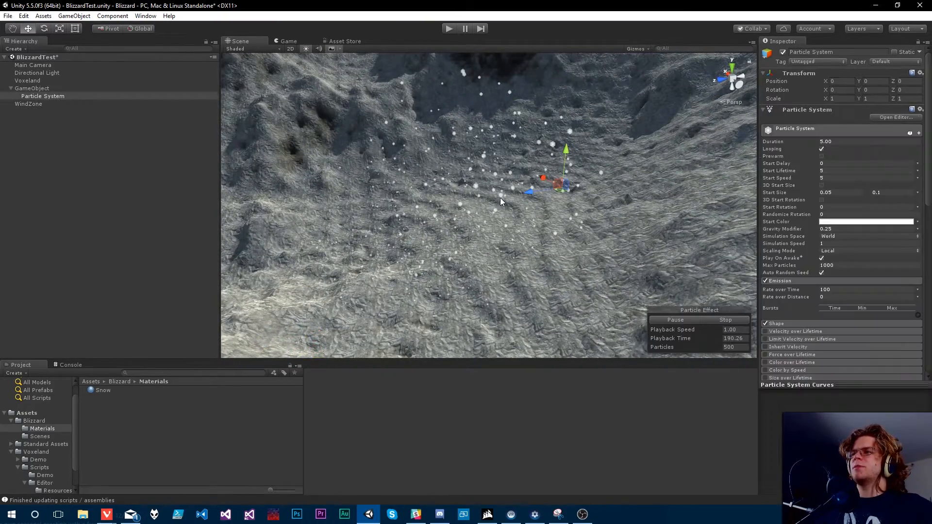
right_drag(579, 250, 514, 236)
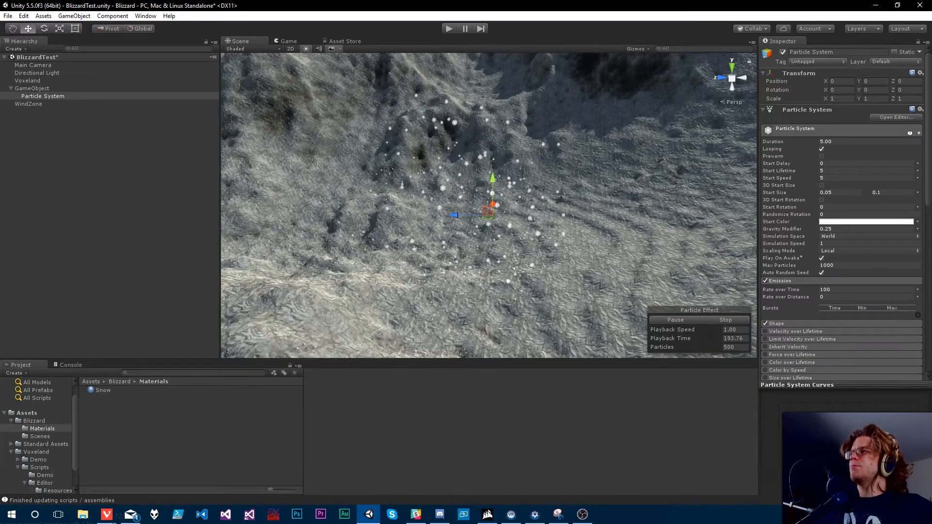
Step: Try a Main strength of 100 on the WindZone, watch the particles, and reset it to 1
click(41, 104)
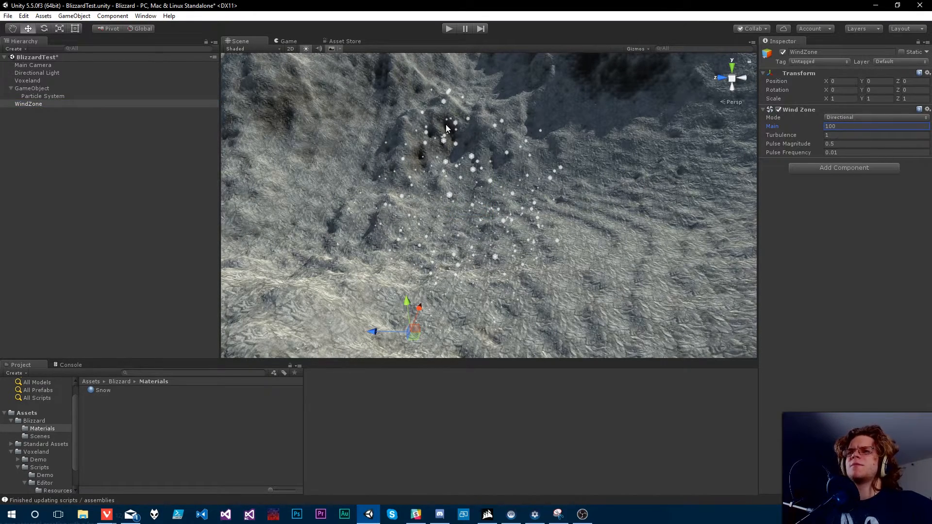
click(41, 96)
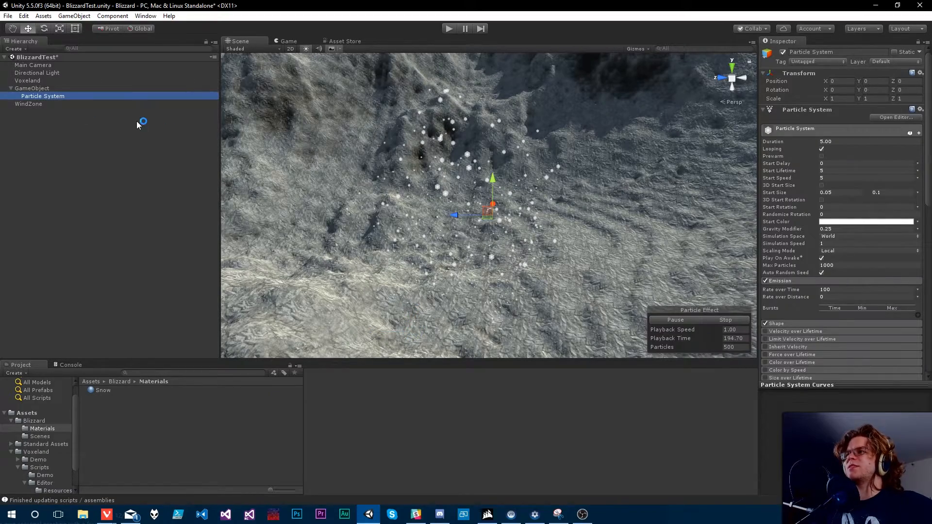
right_drag(345, 153, 541, 193)
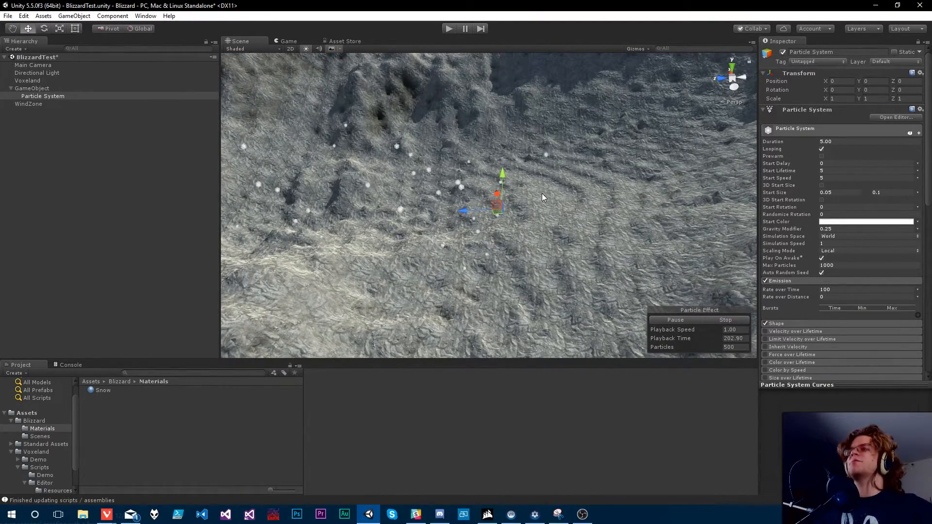
mouse_move(528, 188)
right_down()
mouse_move(463, 200)
mouse_move(403, 170)
mouse_move(451, 201)
mouse_move(437, 175)
mouse_move(490, 169)
mouse_move(485, 197)
mouse_move(510, 187)
mouse_move(520, 203)
right_up()
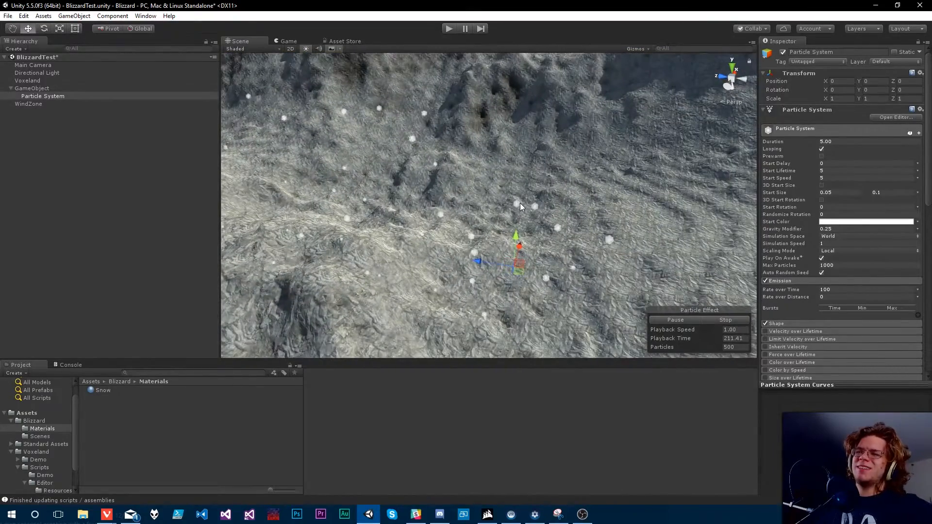
click(30, 105)
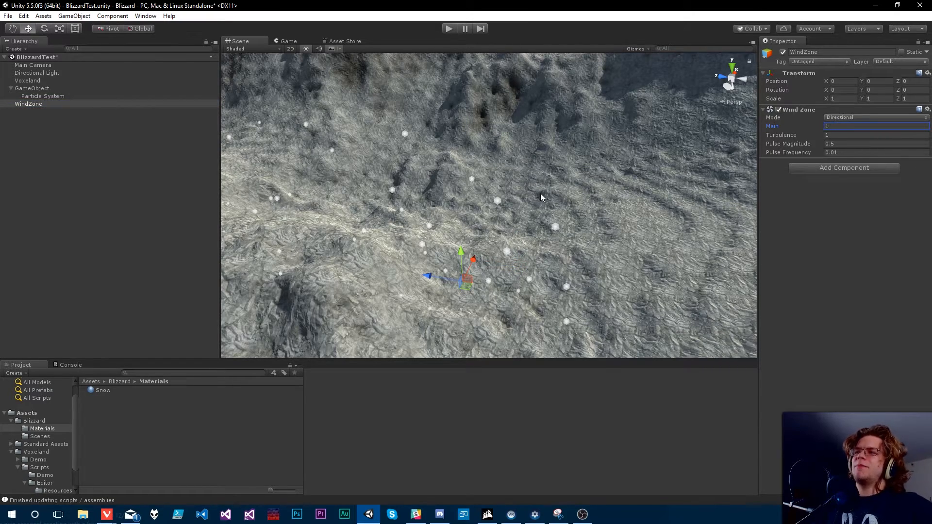
right_drag(541, 193, 543, 231)
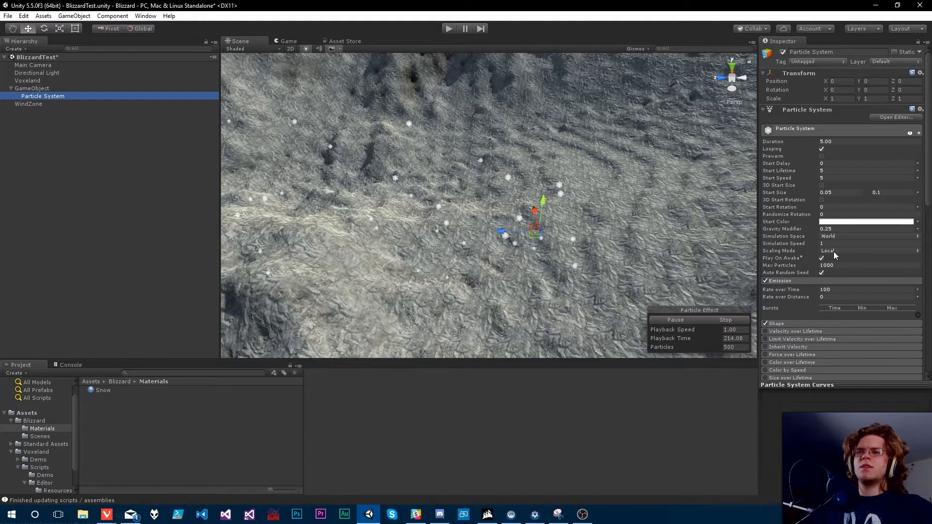
Step: Raise the Particle System's Max Particles to 10000 and its emission Rate over Time to 1000, checking the snow density
scroll(807, 276, down, 5)
right_drag(553, 194, 523, 145)
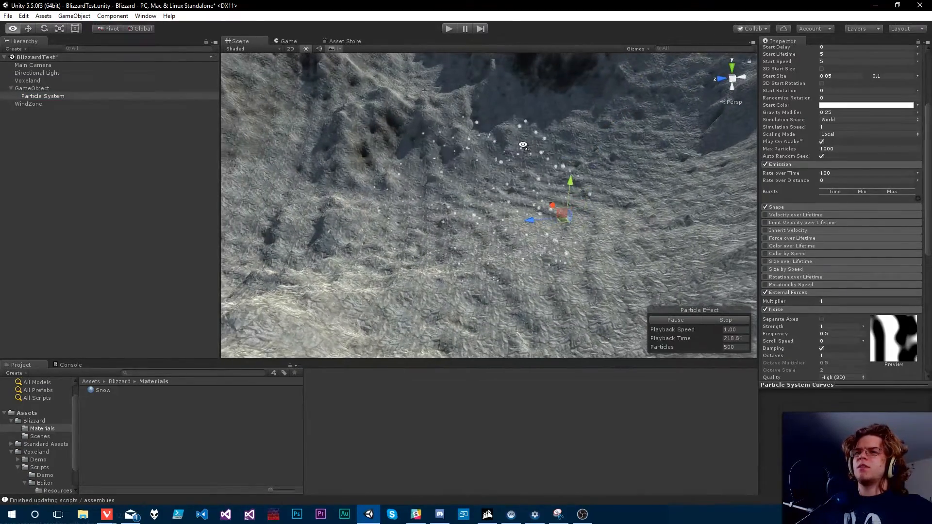
click(839, 148)
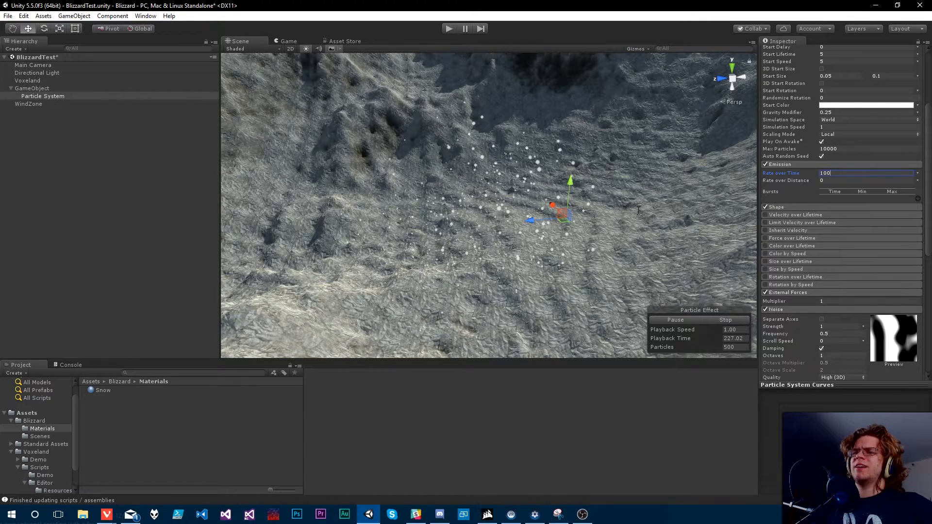
mouse_move(515, 206)
right_down()
mouse_move(548, 244)
mouse_move(483, 242)
mouse_move(446, 212)
mouse_move(462, 220)
mouse_move(471, 183)
mouse_move(461, 216)
mouse_move(444, 185)
mouse_move(462, 206)
mouse_move(505, 199)
right_up()
key(a)
key(w)
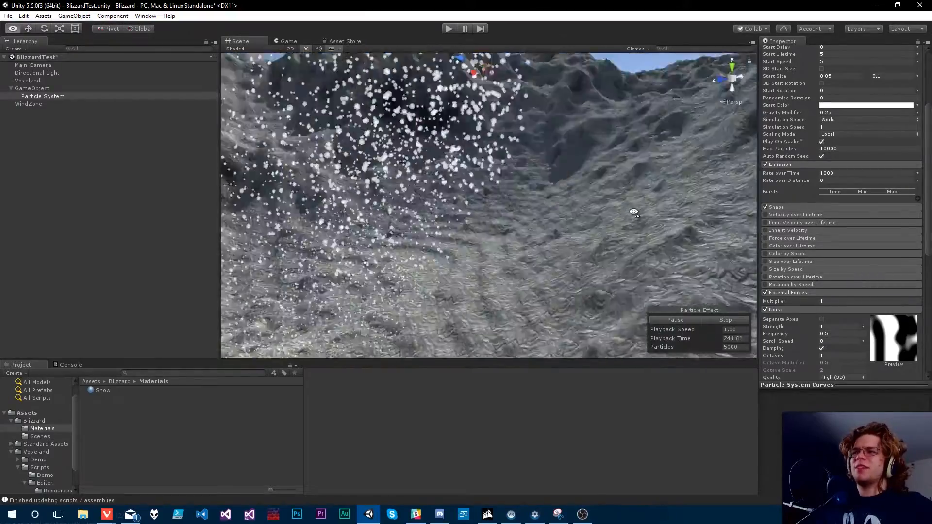
right_drag(633, 212, 553, 182)
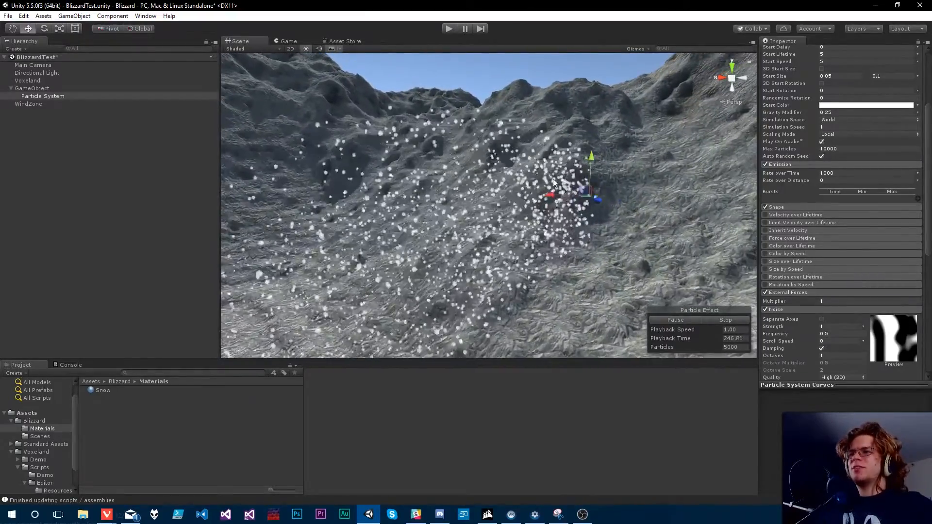
Step: Keep the Cone emitter in the Shape module, set its Angle to 60, and inspect the spread
click(800, 170)
click(787, 206)
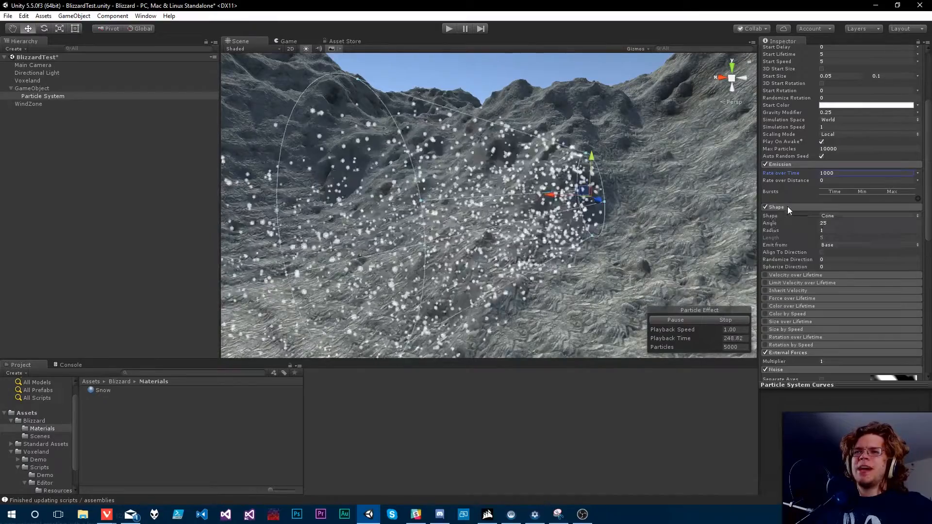
click(835, 216)
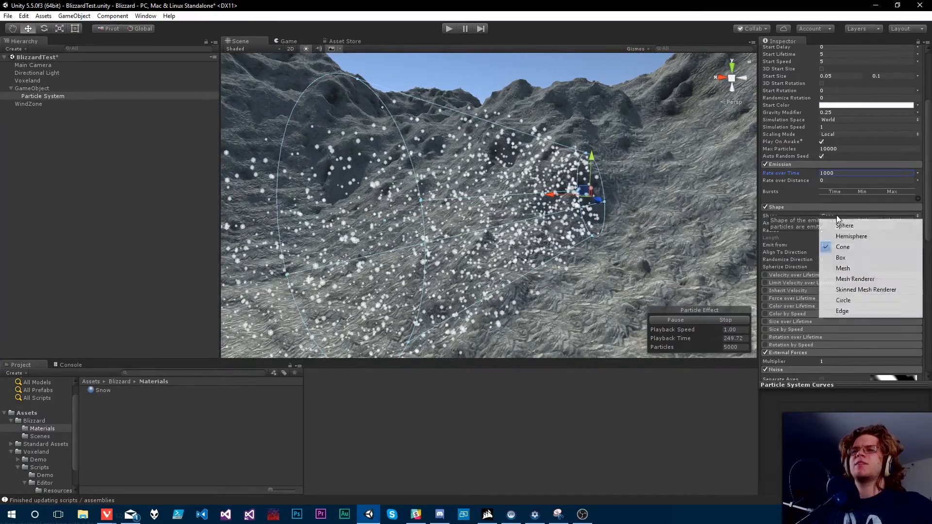
click(844, 248)
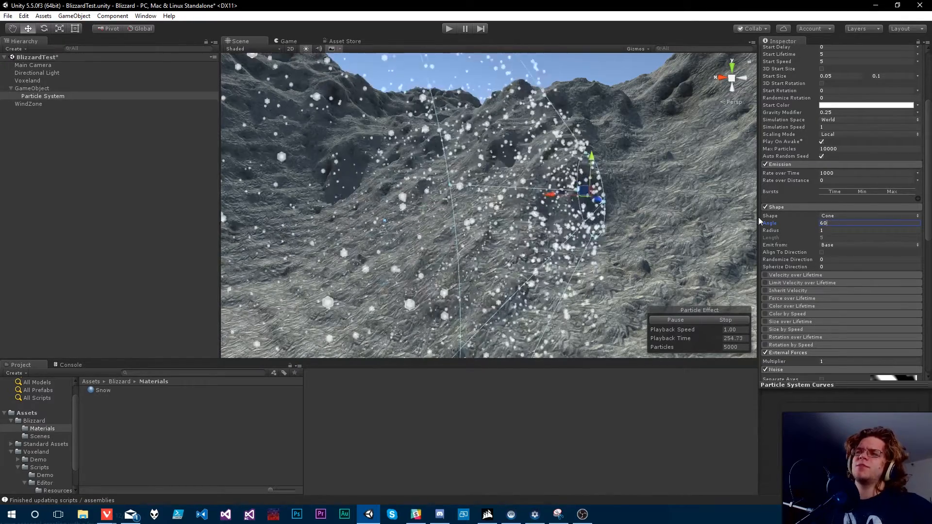
right_drag(557, 181, 494, 180)
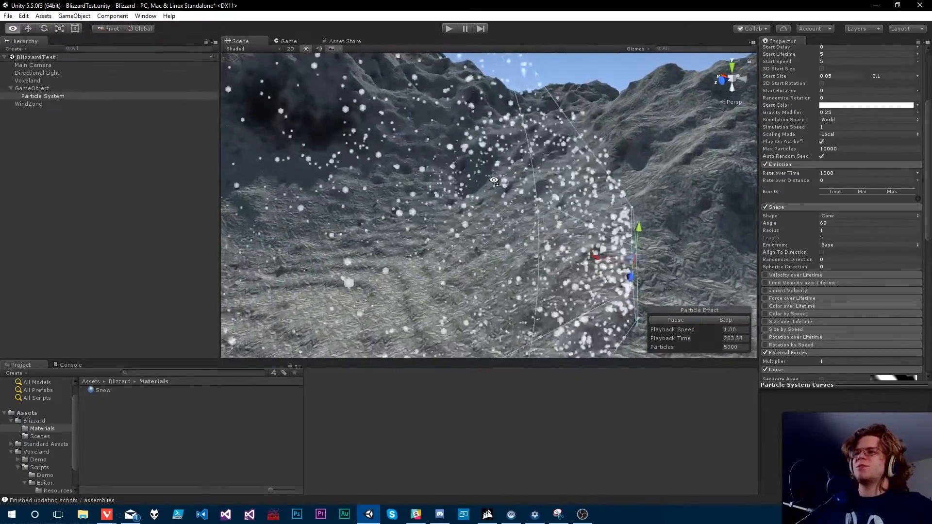
Step: Set the Particle System's X rotation to 90 so the cone emits downward, and inspect the falling snow
click(833, 230)
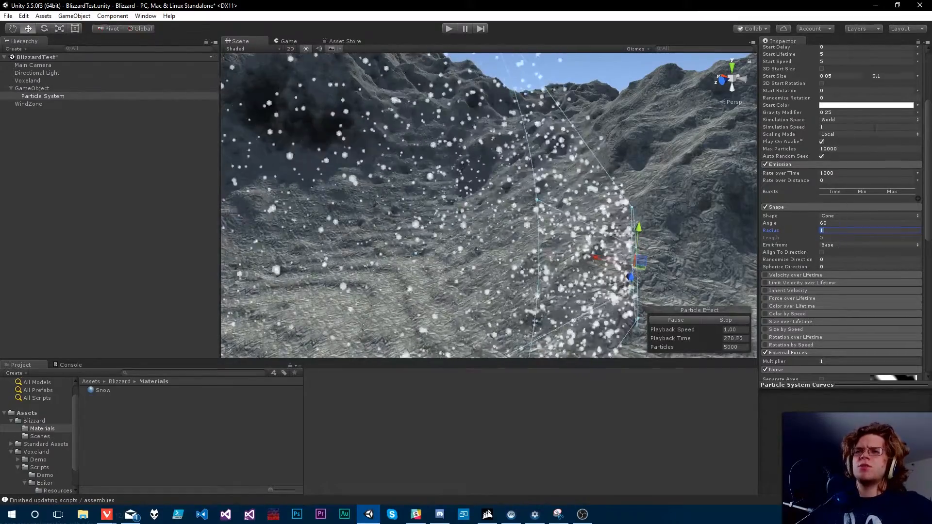
scroll(841, 207, up, 5)
click(836, 90)
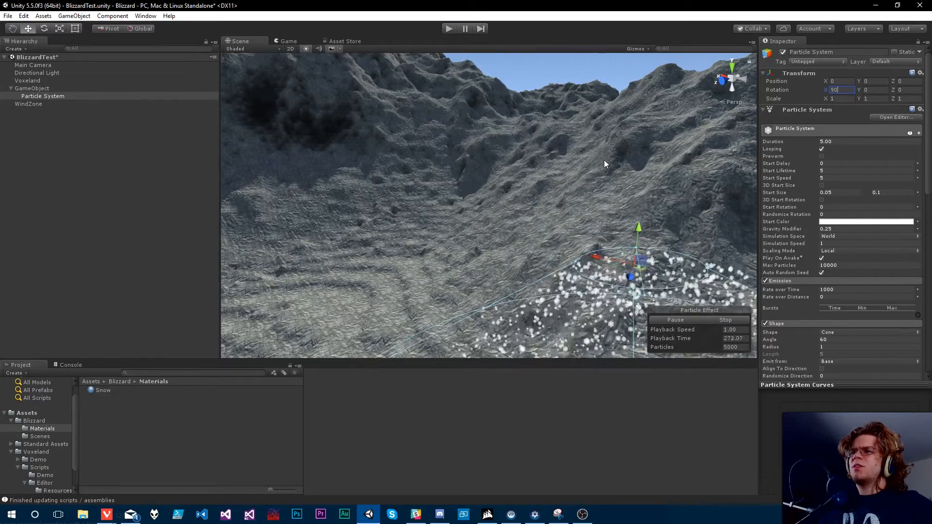
alt+drag(604, 159, 538, 234)
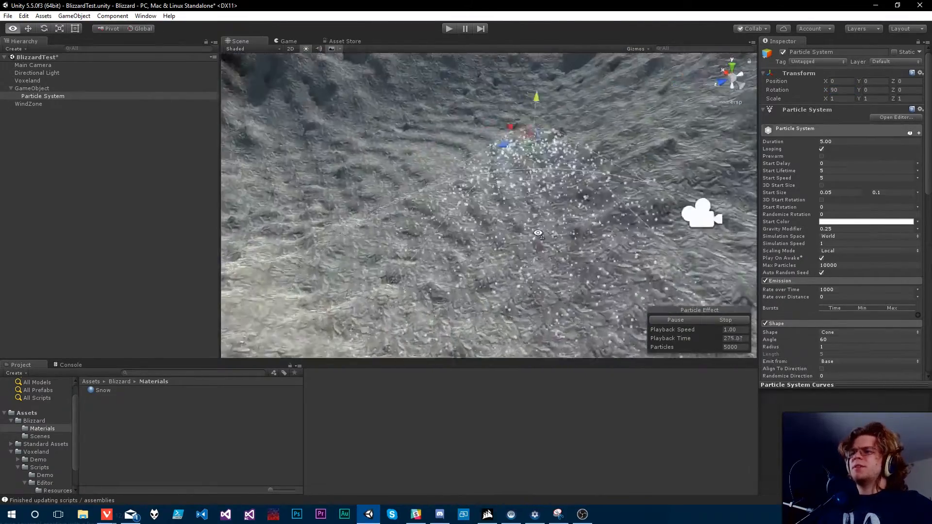
key(w)
right_drag(537, 233, 529, 6)
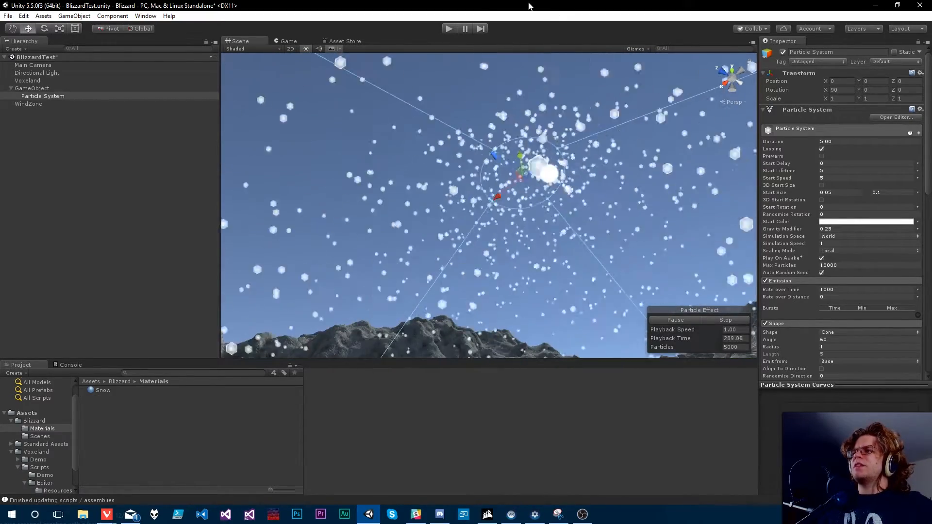
Step: Compare the orientation of the parent GameObject and its child Particle System against the direction of the snow
click(32, 88)
right_drag(588, 222, 636, 178)
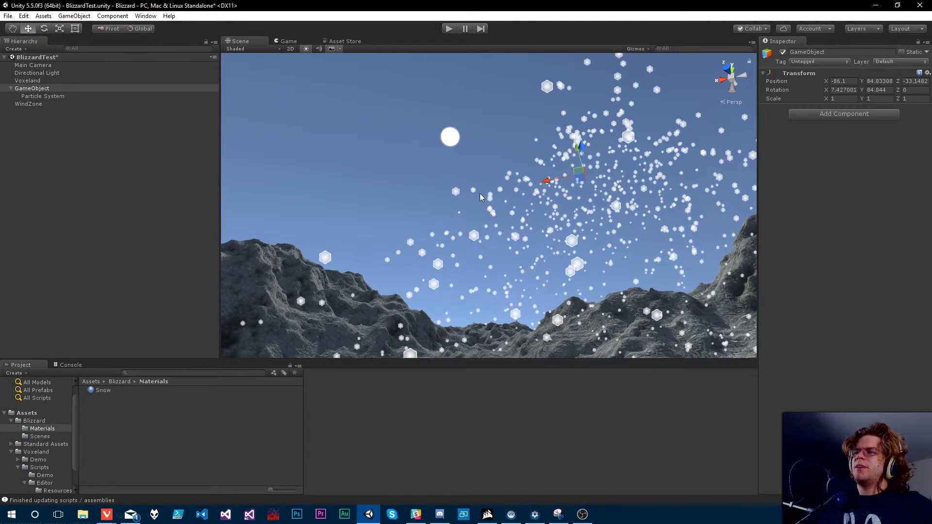
click(34, 97)
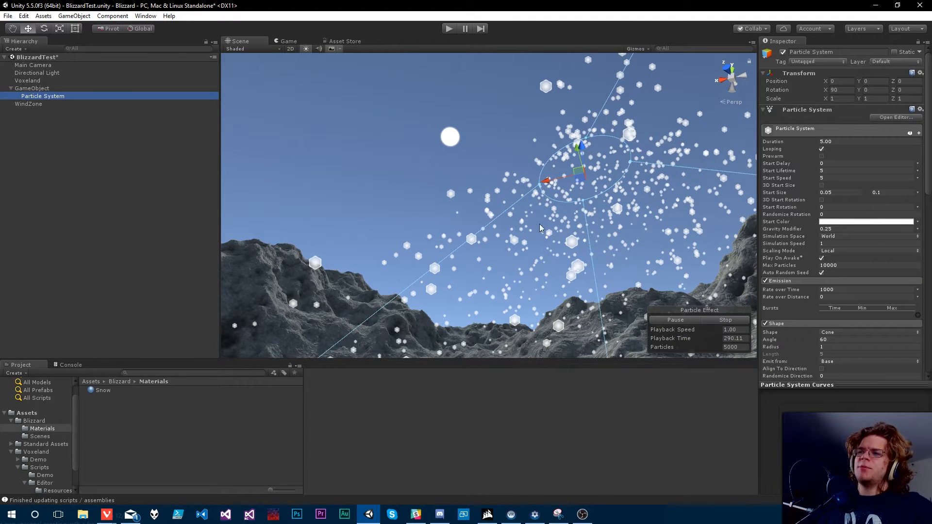
click(29, 88)
key(e)
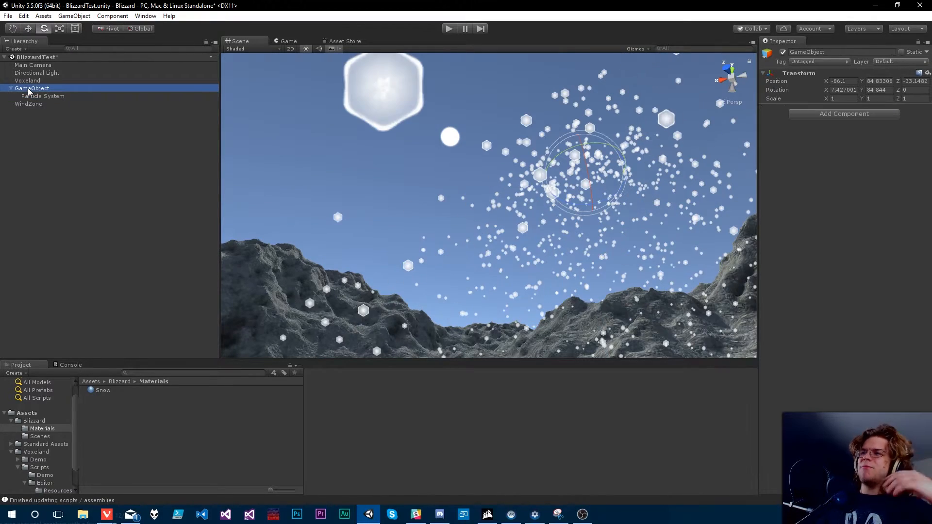
right_drag(533, 211, 524, 271)
click(44, 96)
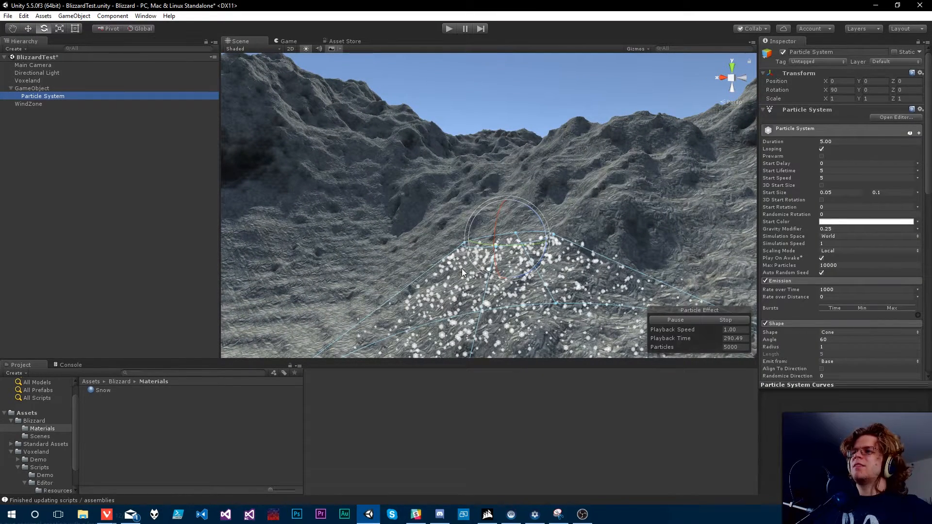
Step: Examine the snow from above and beneath the terrain to see whether particles pass through the ground
right_drag(462, 269, 556, 284)
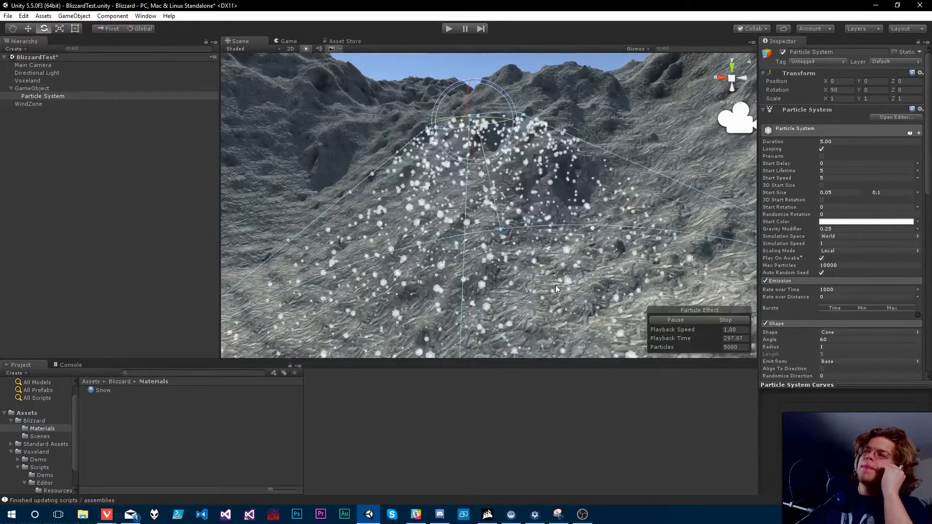
right_drag(556, 290, 509, 237)
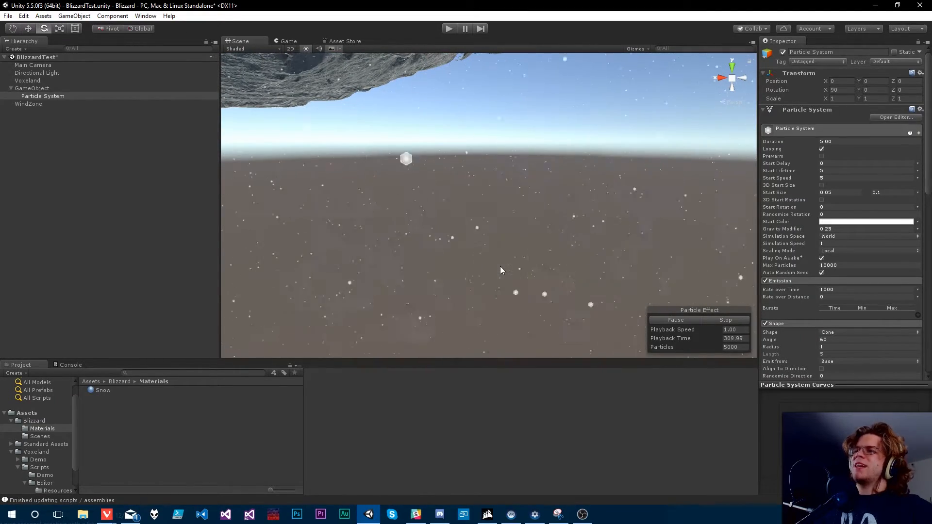
right_drag(509, 166, 411, 164)
key(s)
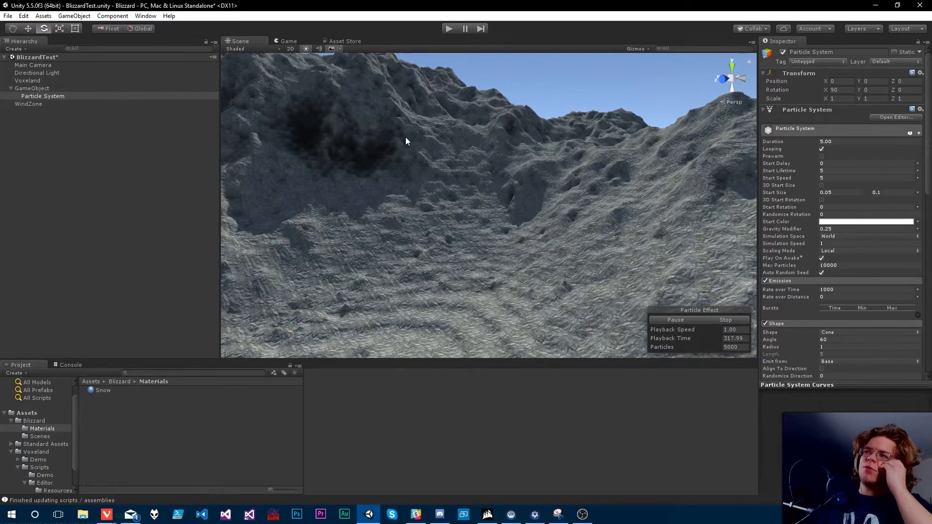
right_drag(410, 127, 519, 191)
key(w)
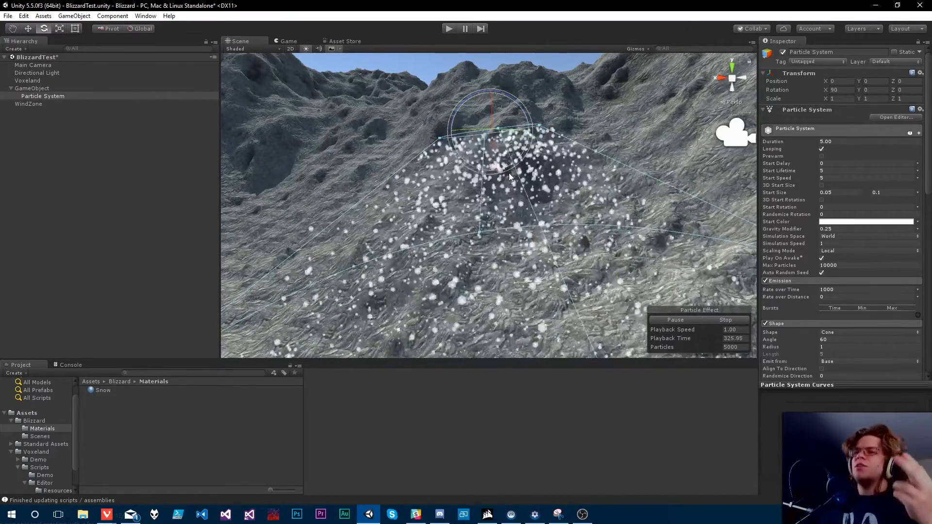
Step: Enable the Particle System's Collision module in World mode and check the snow above and beneath the terrain
scroll(790, 292, down, 5)
scroll(790, 292, down, 5)
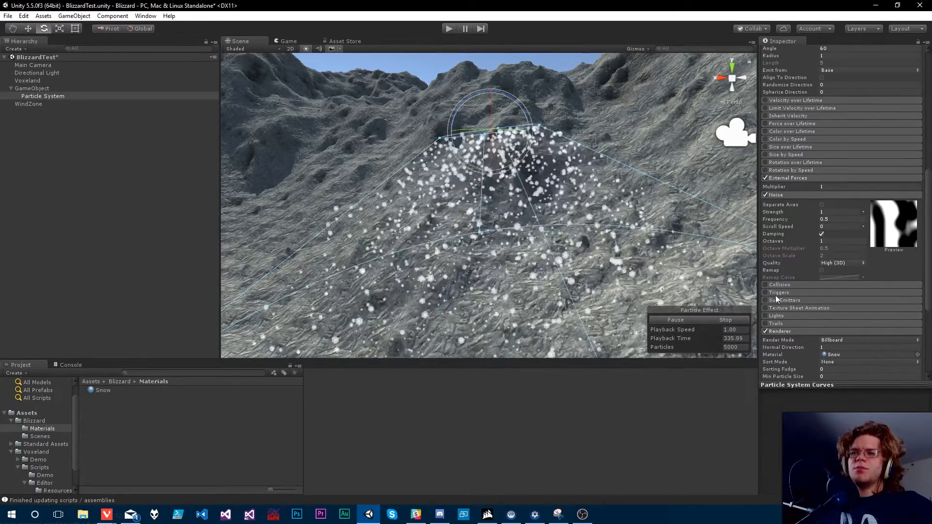
click(762, 284)
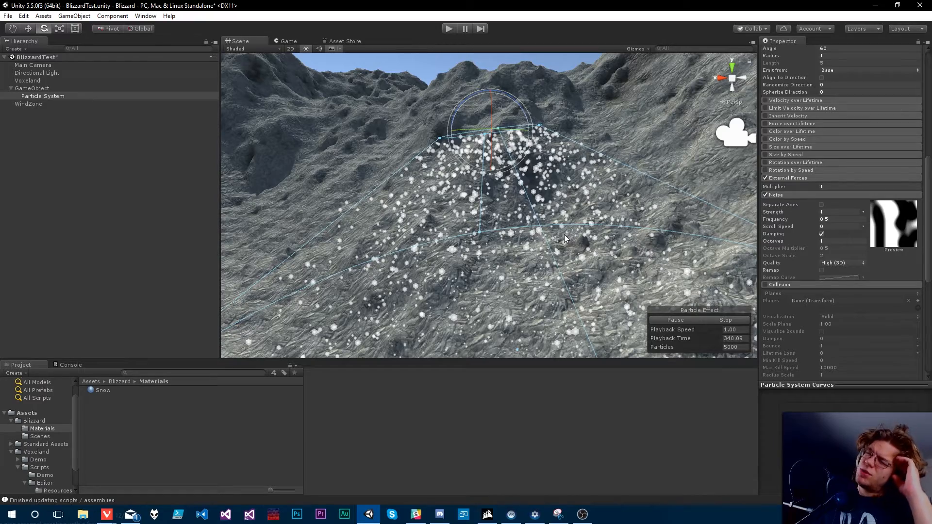
click(765, 285)
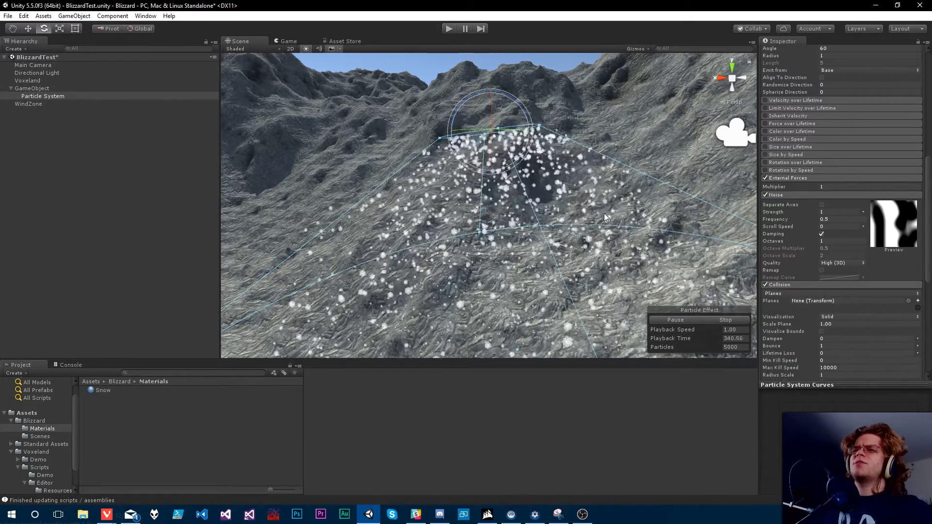
click(786, 293)
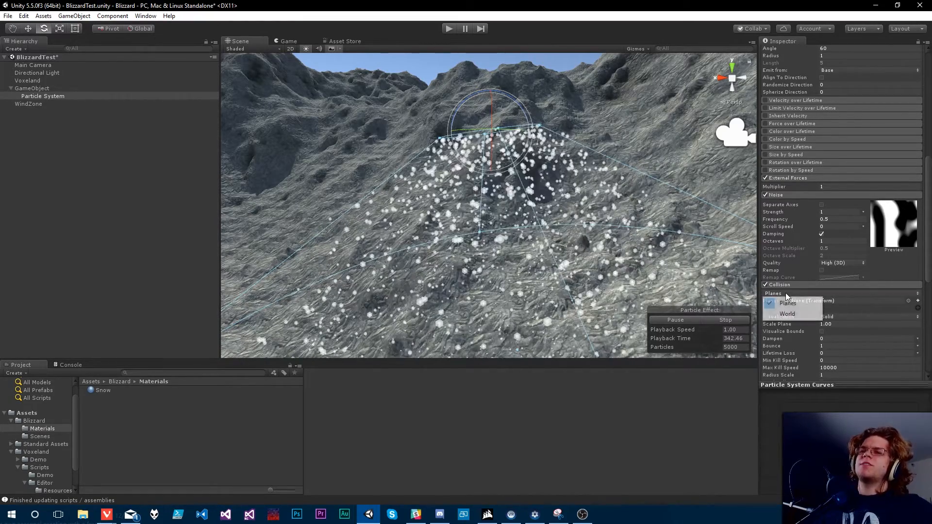
click(787, 315)
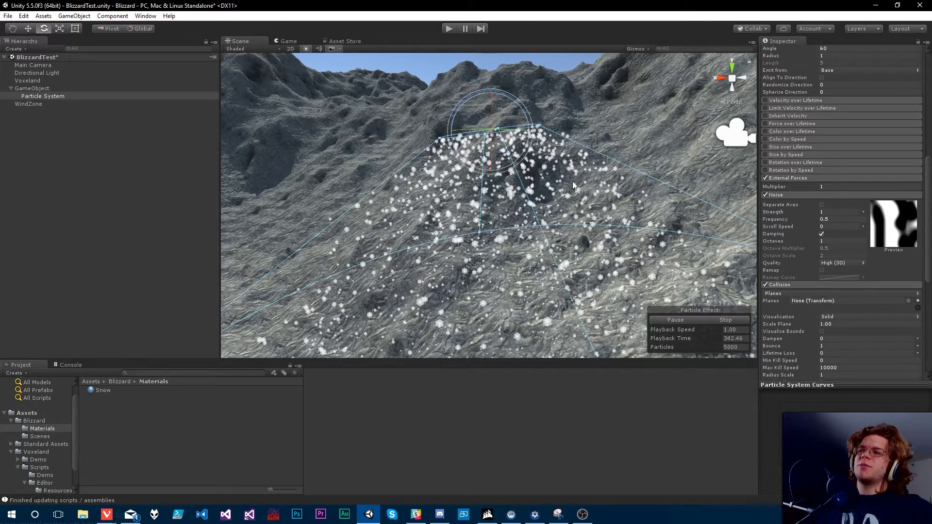
right_drag(644, 243, 573, 203)
key(s)
key(w)
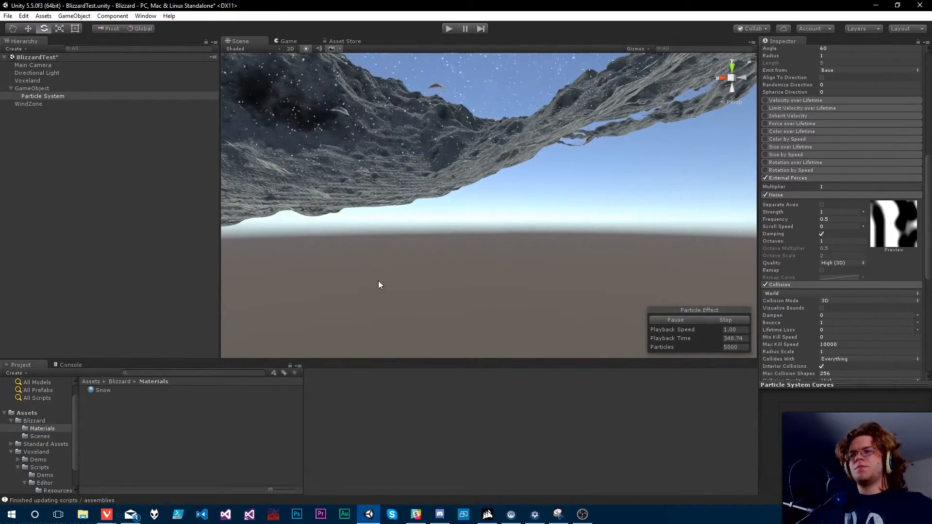
right_drag(476, 229, 543, 287)
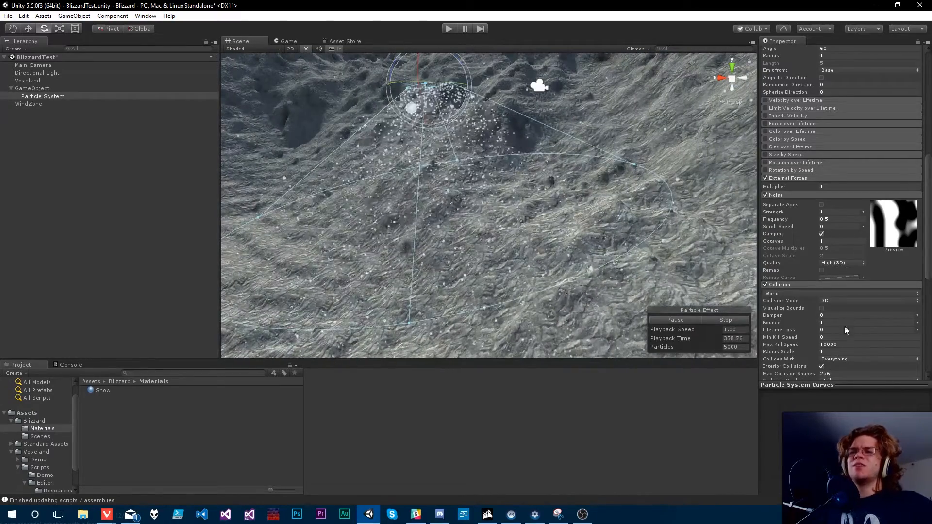
Step: Try a collision Bounce of 0, inspect the snow at the terrain surface, and restore it to 1
click(834, 322)
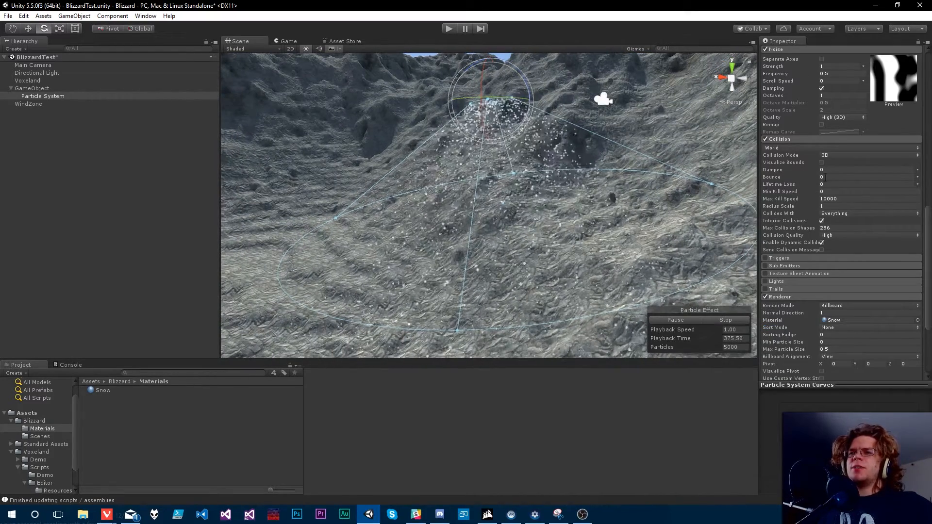
right_drag(582, 191, 356, 172)
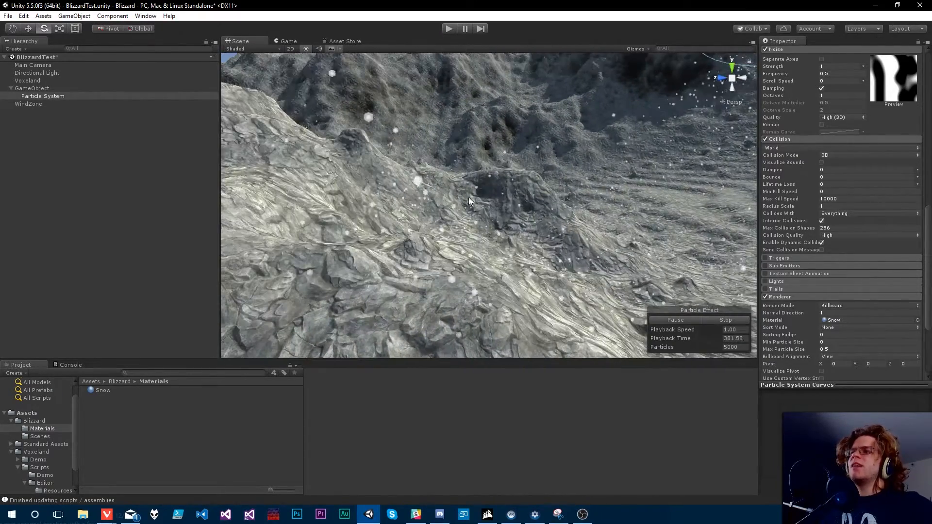
click(830, 177)
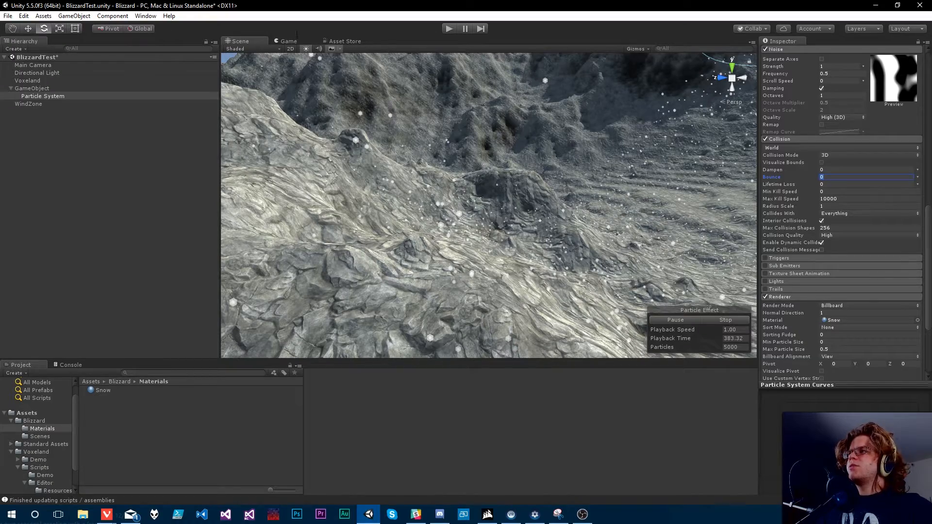
text(1)
click(868, 161)
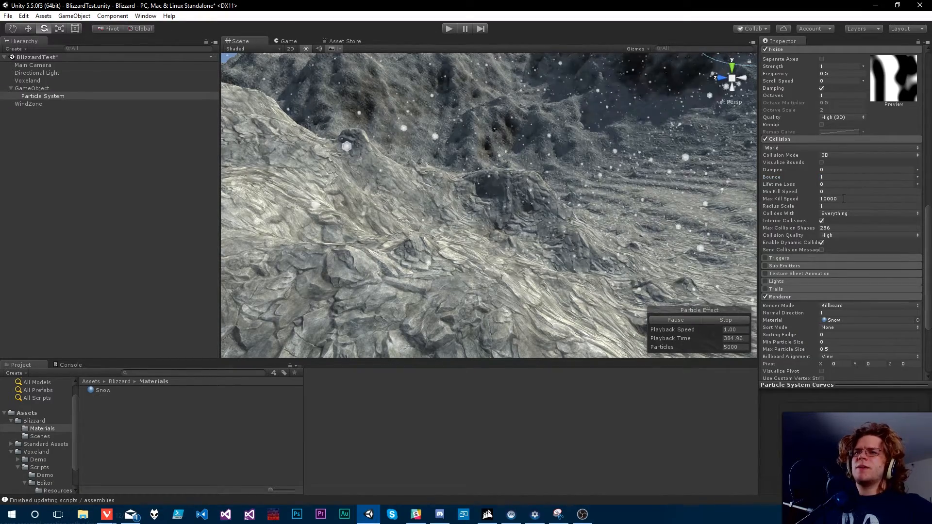
Step: Reduce the Particle System's Max Particles to 1000 and inspect the emission around the cone from several angles
scroll(859, 158, up, 10)
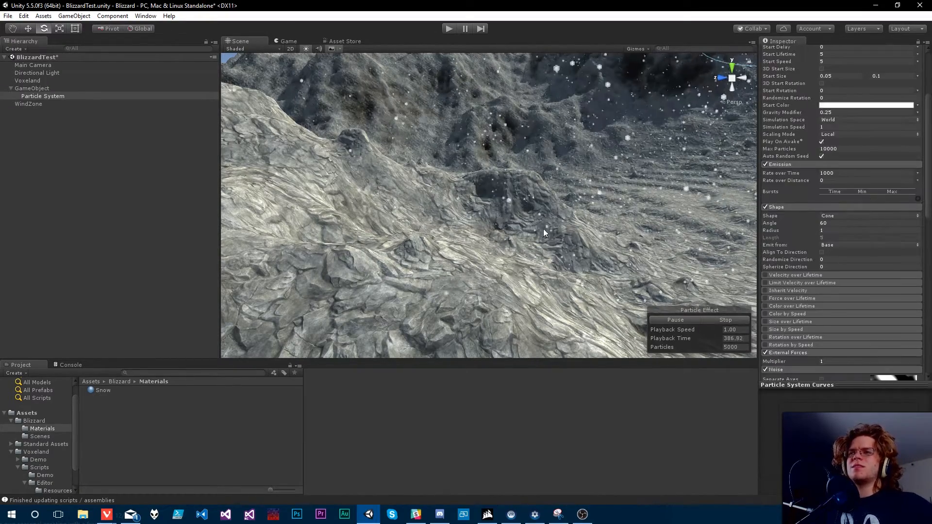
click(832, 149)
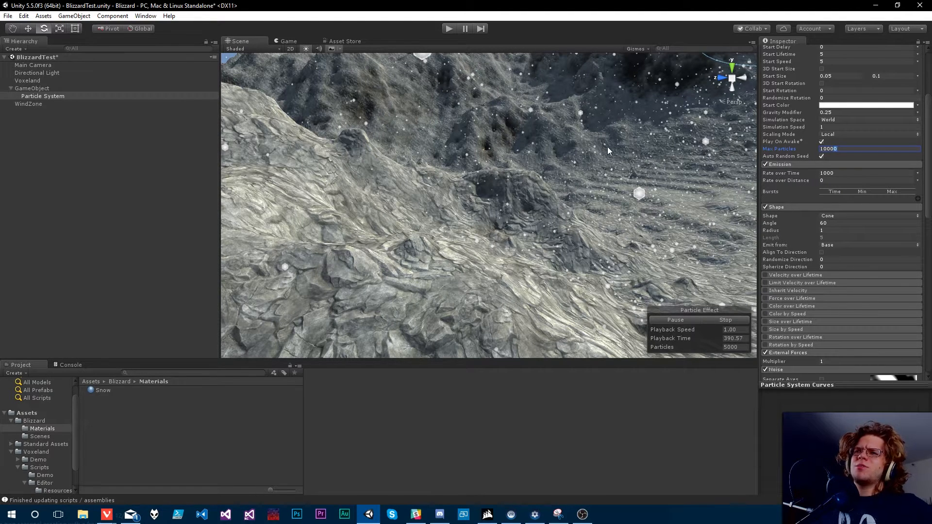
key(BackSpace)
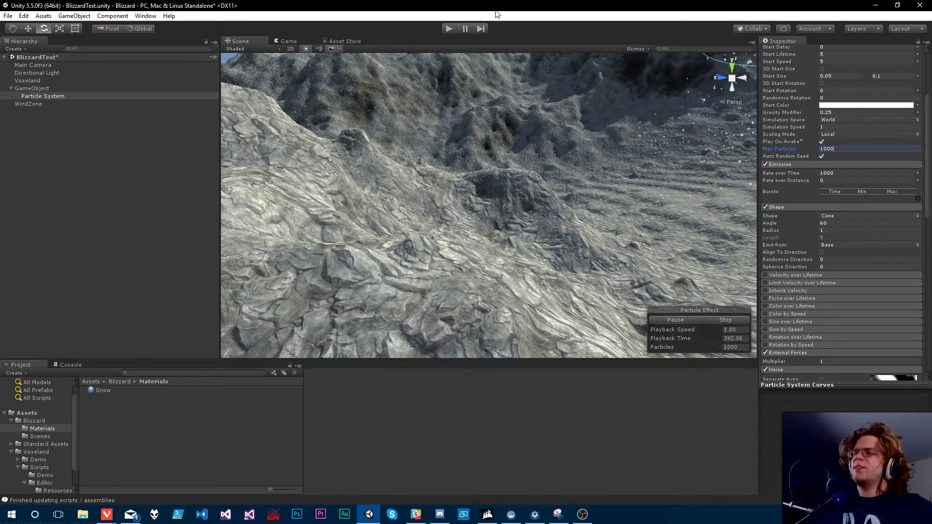
alt+drag(564, 67, 612, 210)
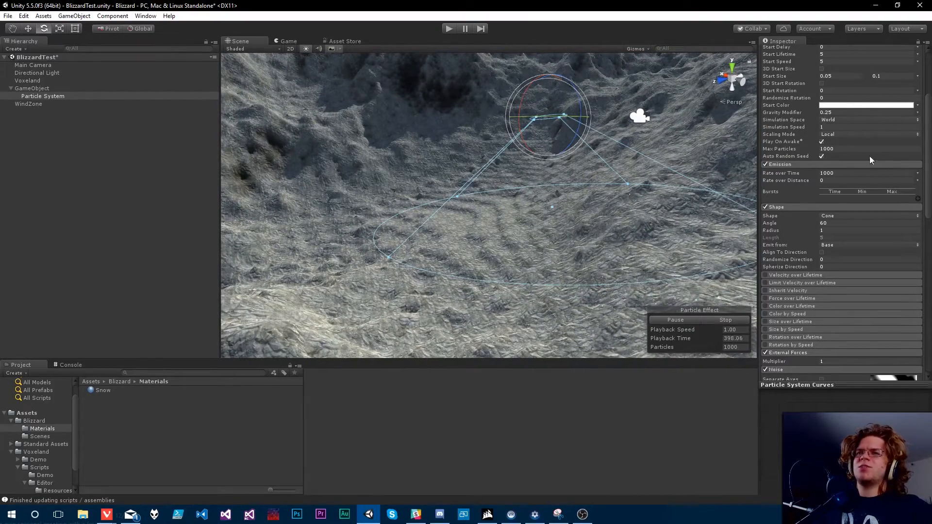
click(836, 174)
alt+drag(562, 198, 517, 214)
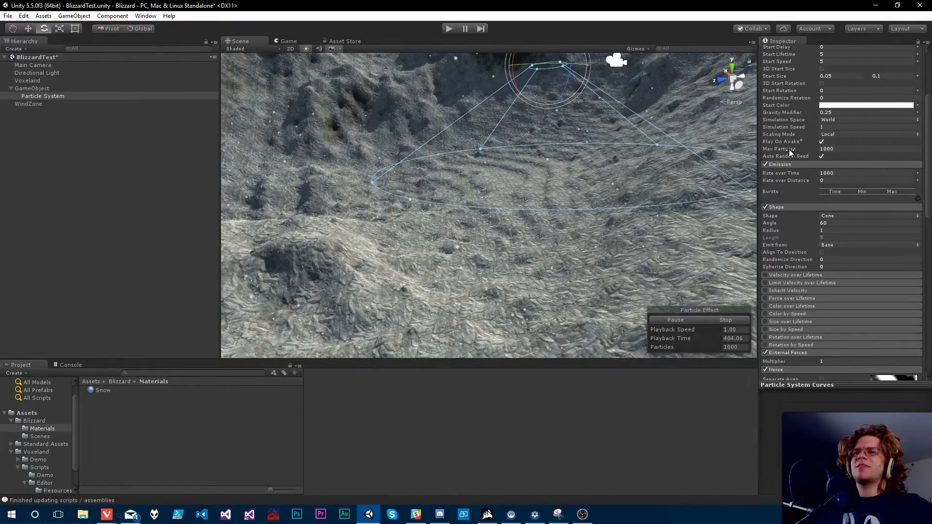
right_drag(563, 200, 553, 206)
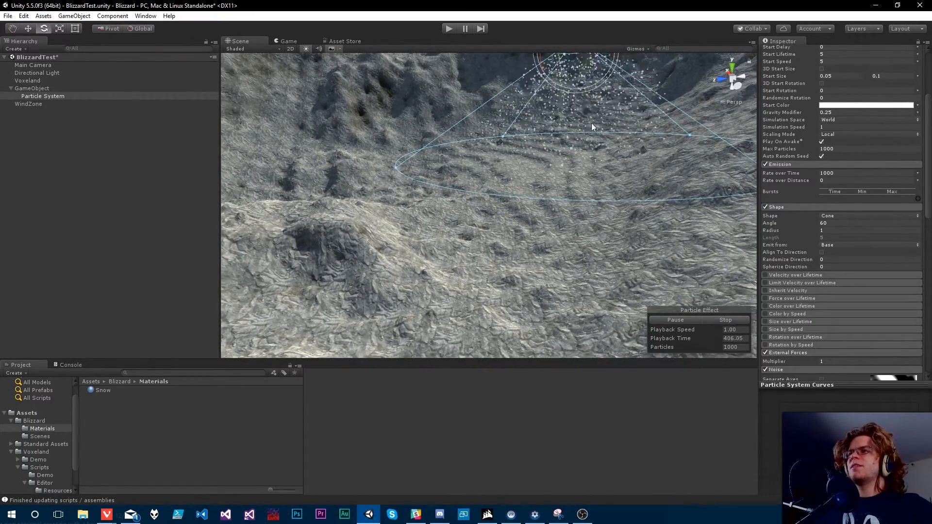
right_drag(586, 141, 607, 121)
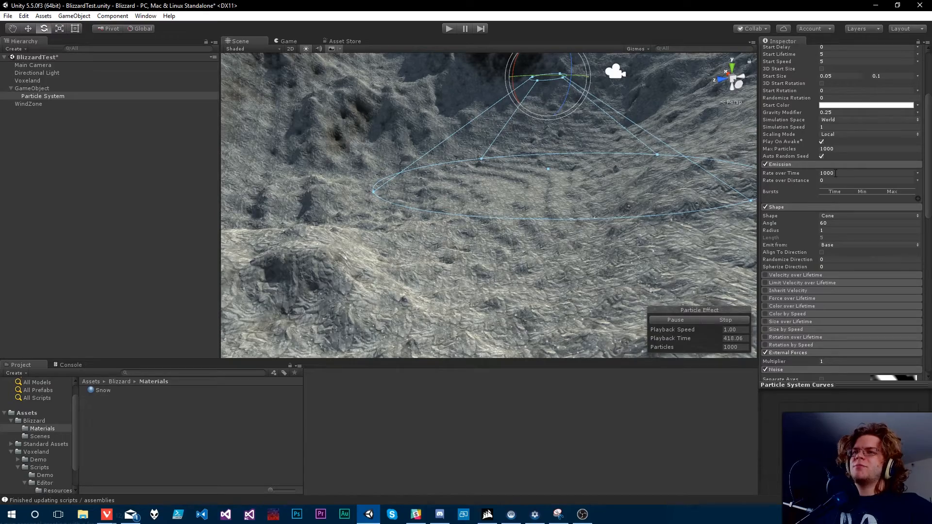
Step: Lower the emission Rate over Time to 200 and check the flow of snow over the terrain
scroll(835, 172, up, 3)
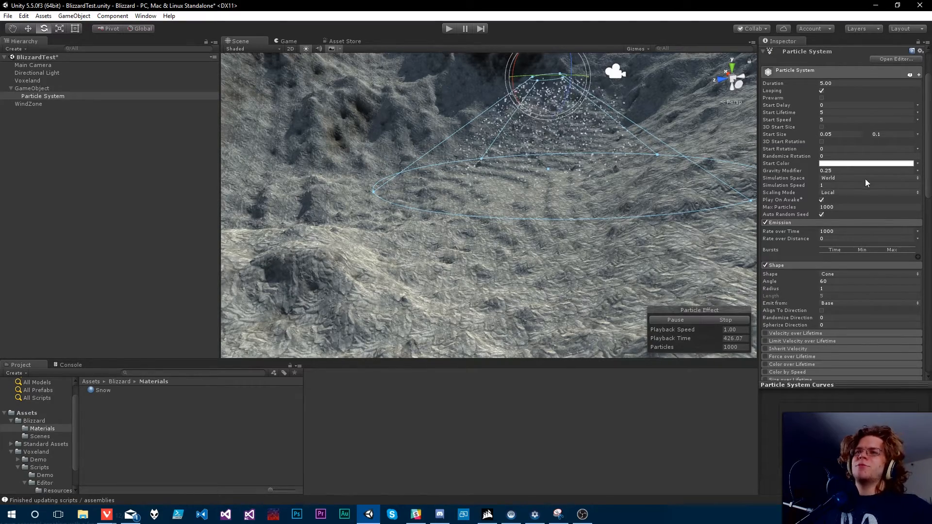
click(840, 232)
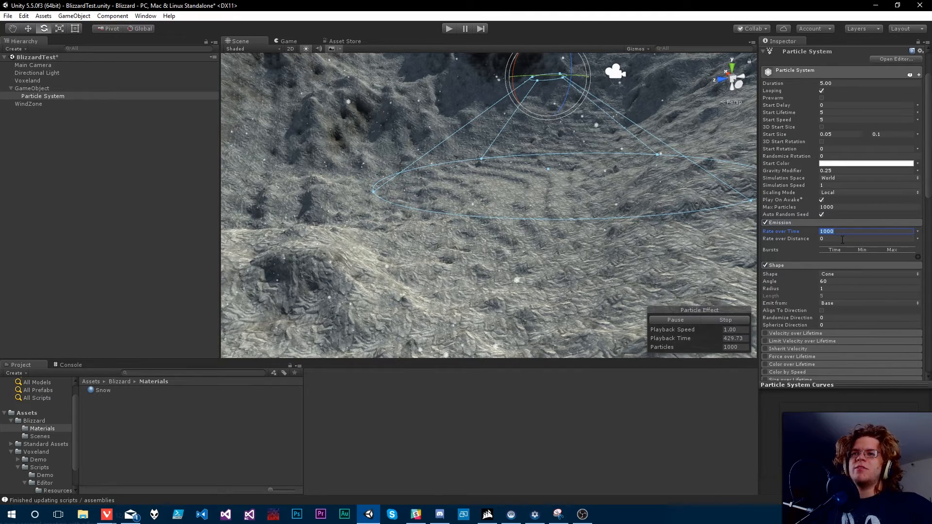
text(2)
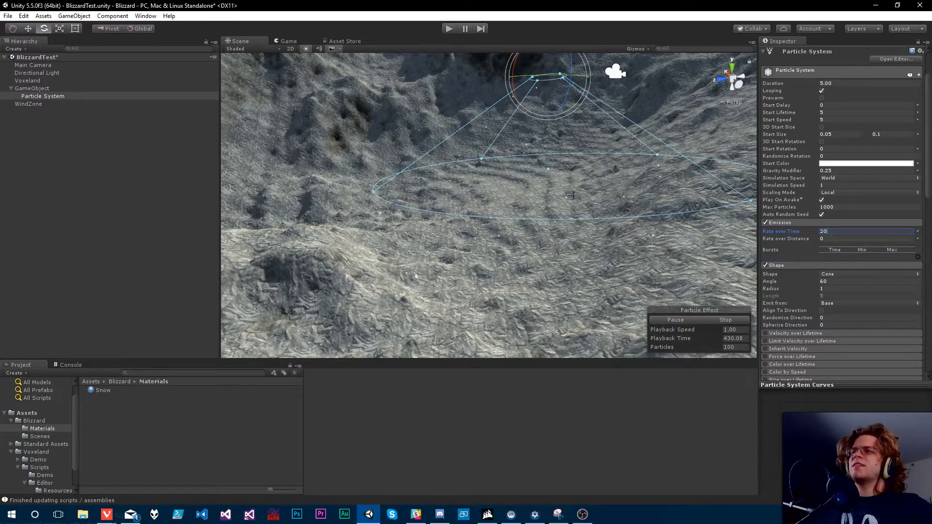
text(0)
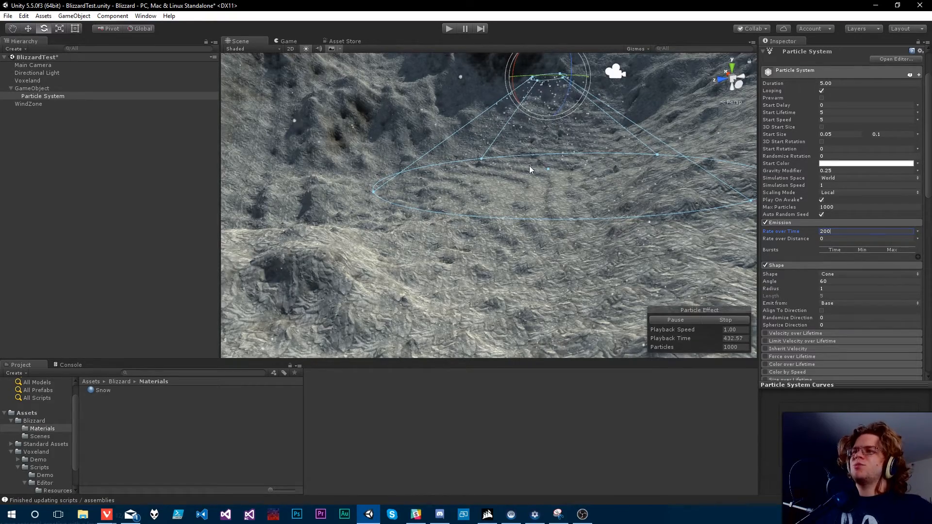
mouse_move(529, 166)
right_down()
mouse_move(548, 174)
mouse_move(512, 171)
right_up()
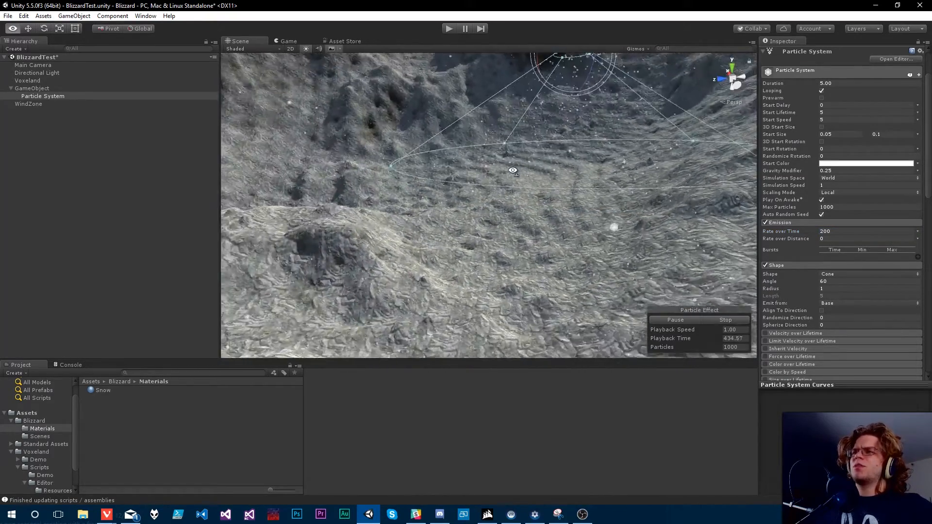
Step: Set the Particle System's collision Bounce to 0 and its Lifetime Loss to 1
scroll(848, 247, down, 10)
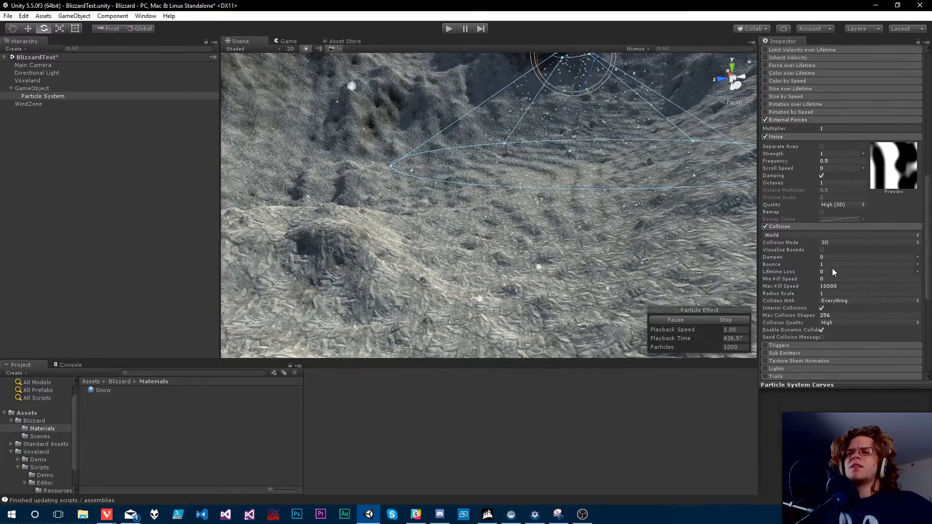
click(798, 267)
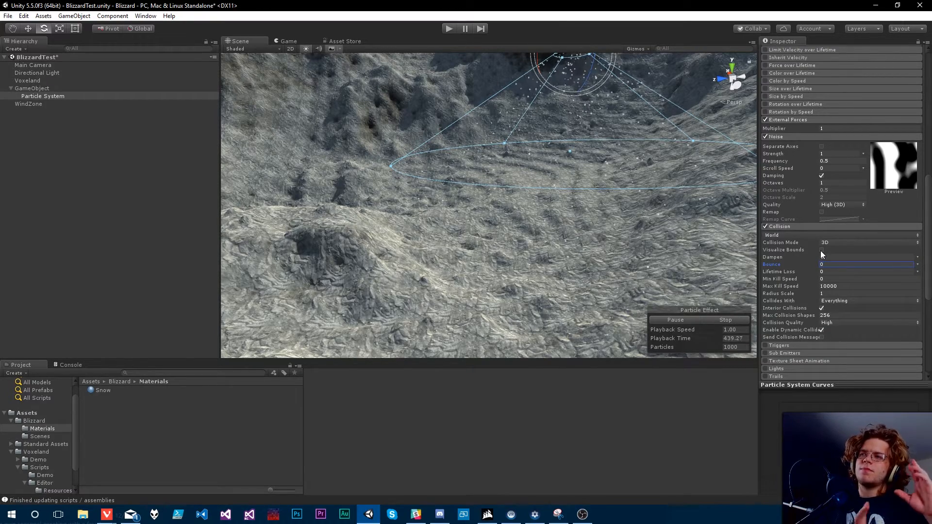
text(0)
click(827, 271)
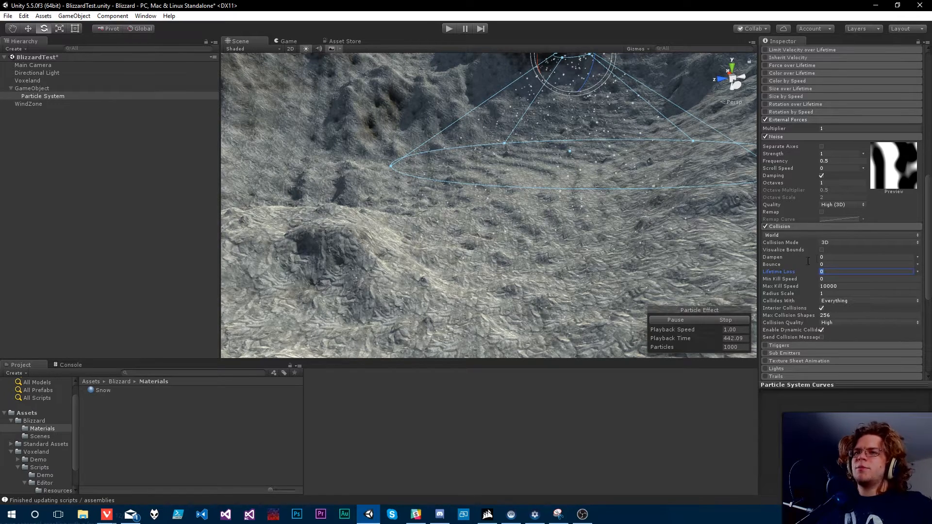
text(1)
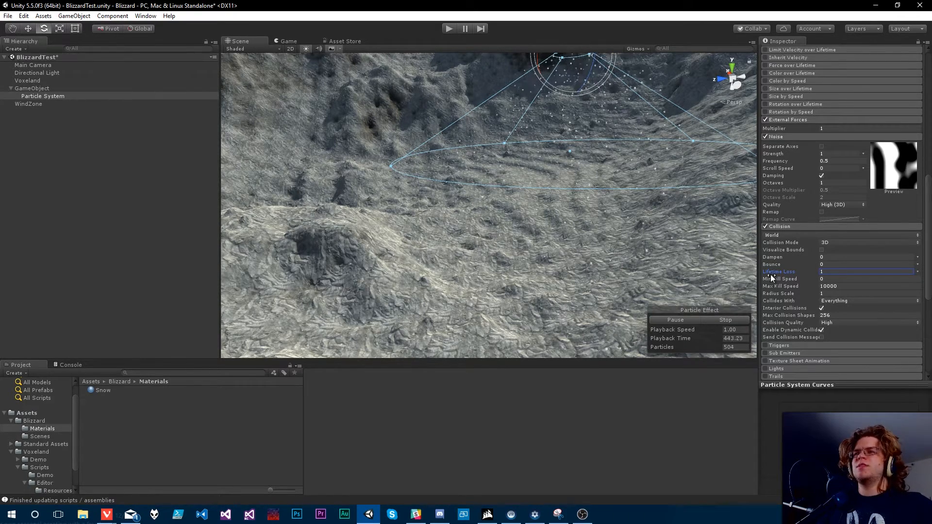
Step: Examine from several angles how the snow particles behave when they reach the terrain surface
right_drag(615, 220, 635, 228)
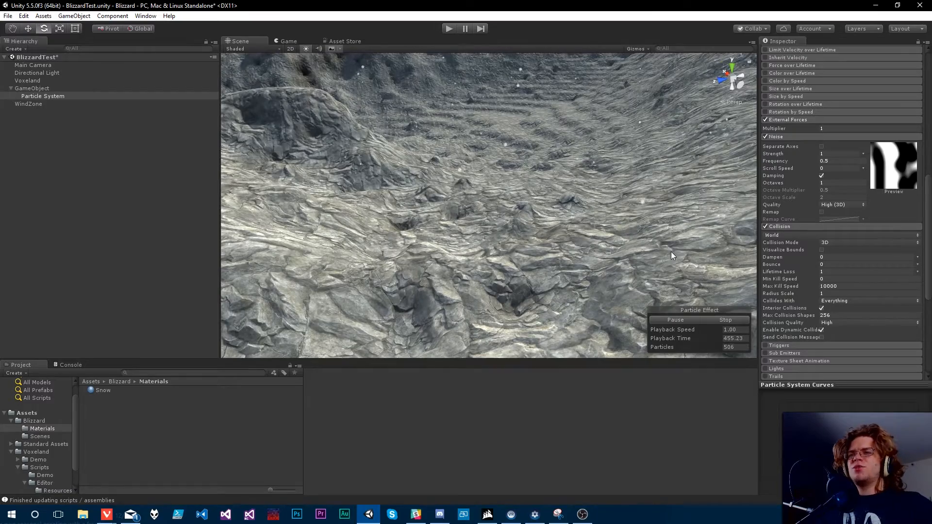
right_drag(671, 253, 614, 223)
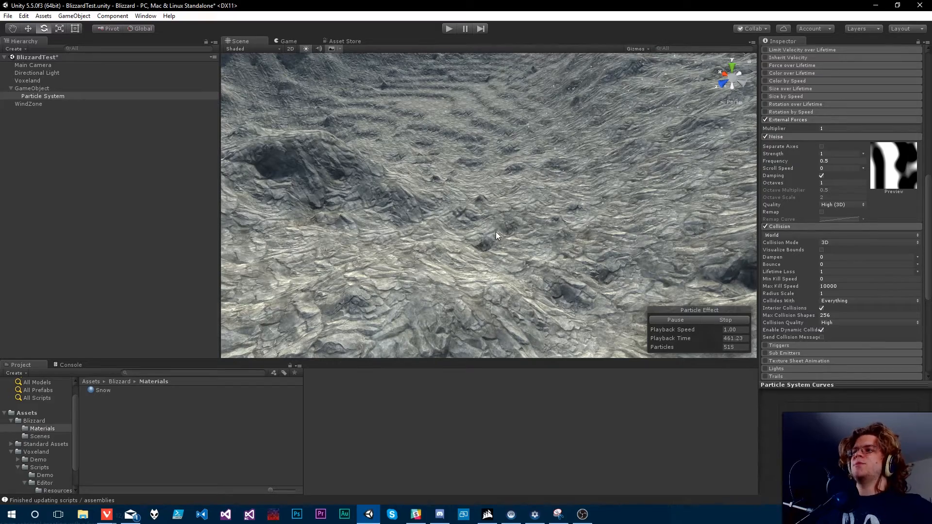
right_drag(496, 232, 540, 135)
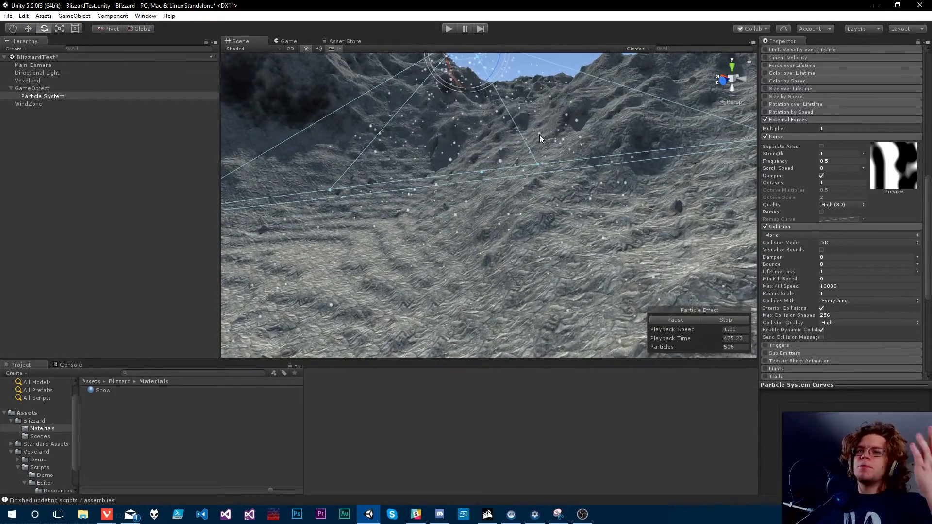
right_drag(549, 173, 527, 170)
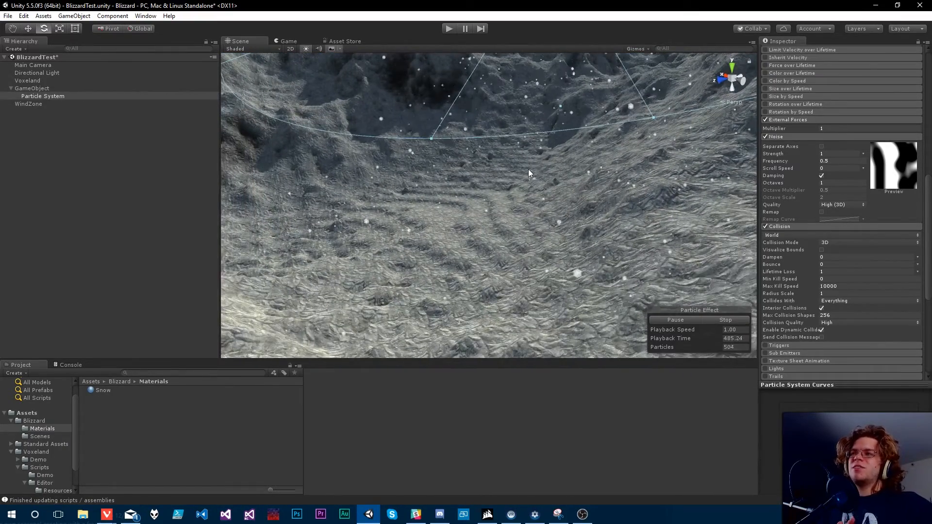
right_drag(490, 209, 527, 212)
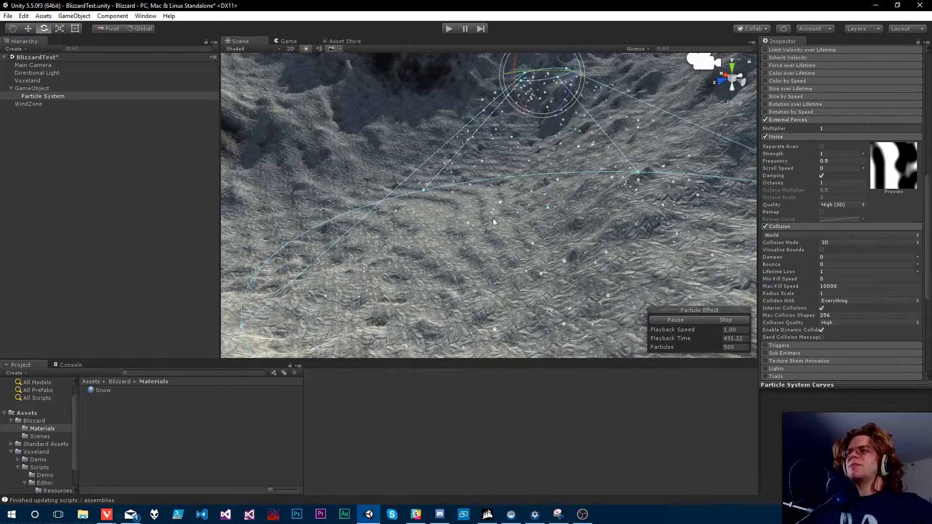
right_drag(493, 222, 587, 189)
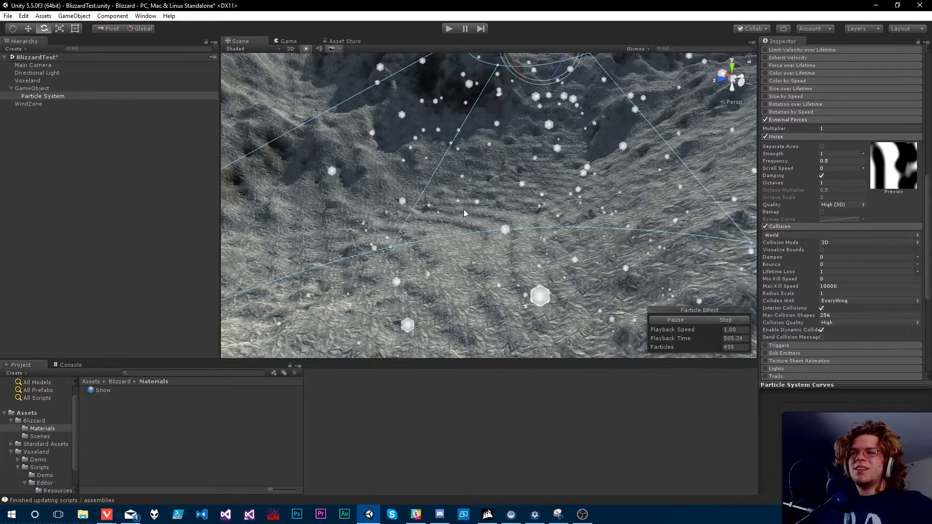
right_drag(485, 184, 602, 192)
Step: Rename the parent GameObject of the Particle System as Blizzard
click(32, 89)
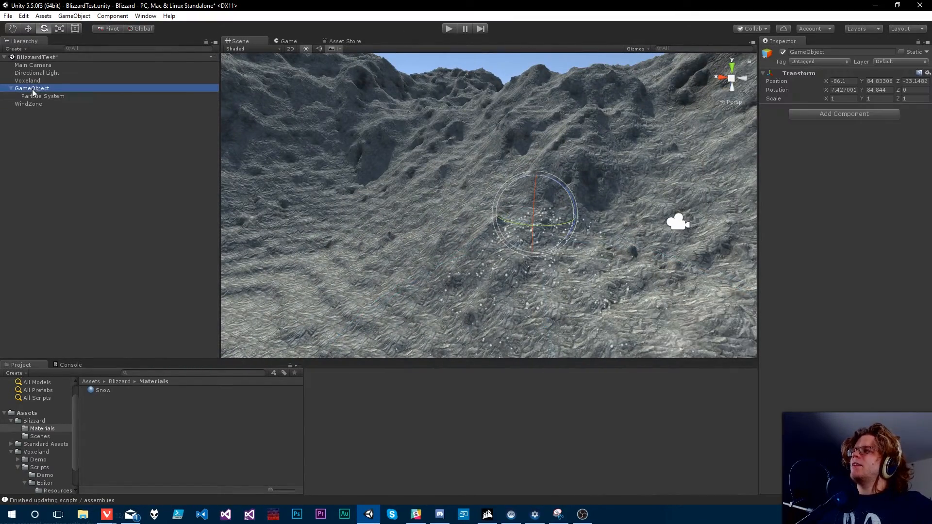
key(F2)
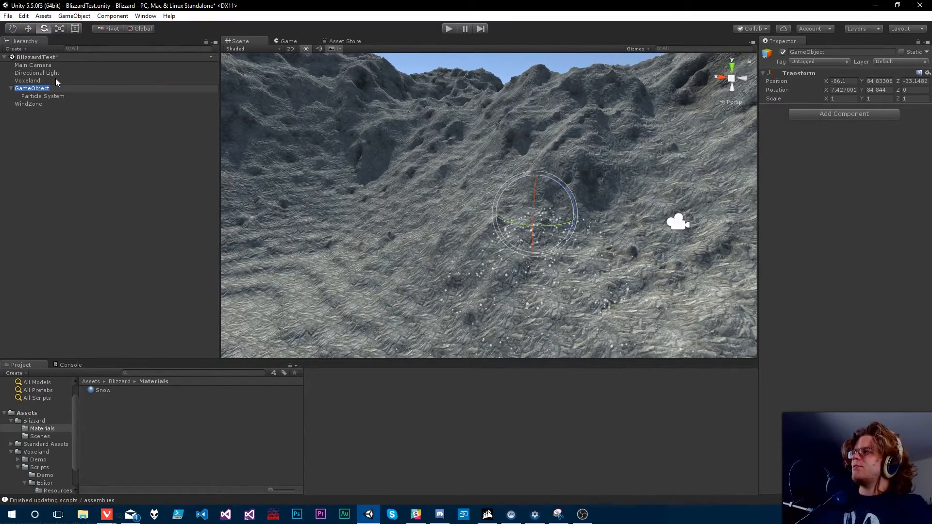
key(Return)
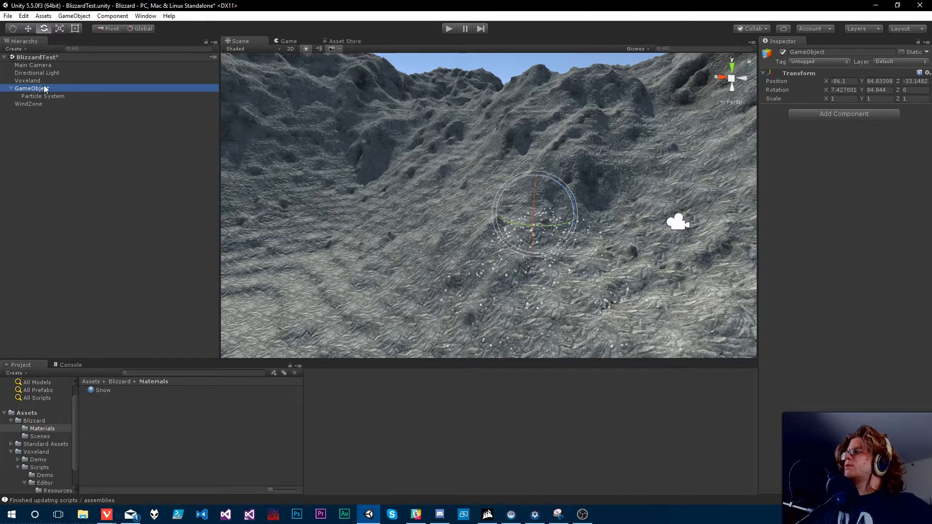
click(47, 87)
text(Bliz)
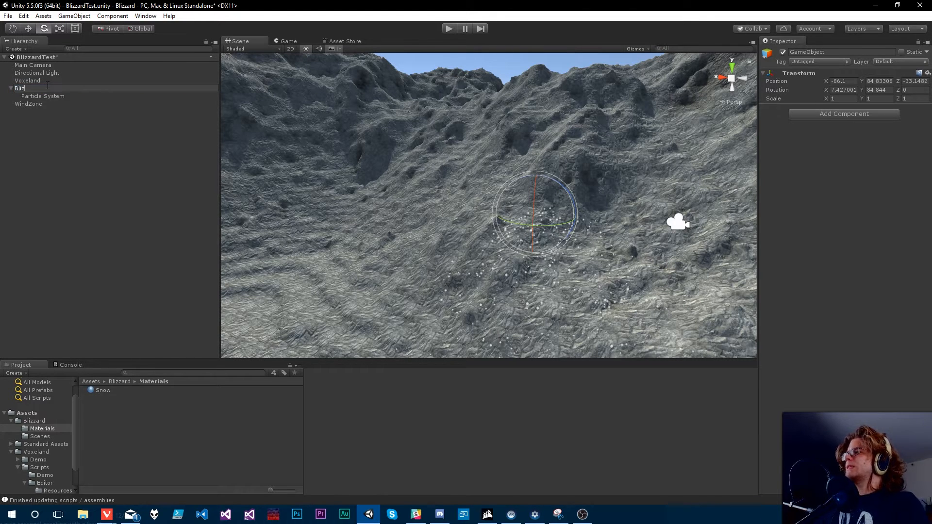
text(zard)
key(Return)
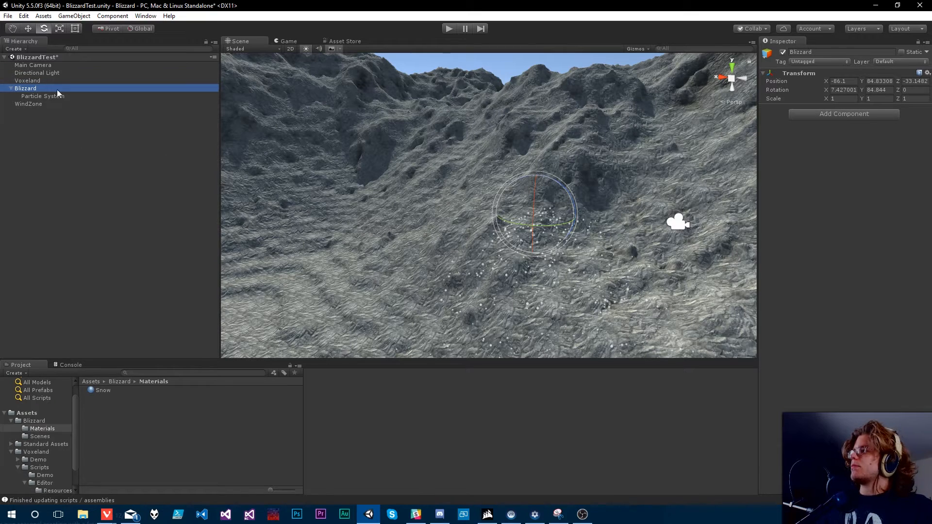
Step: Create a folder named Scripts inside the project's Blizzard folder
click(34, 421)
right_click(163, 430)
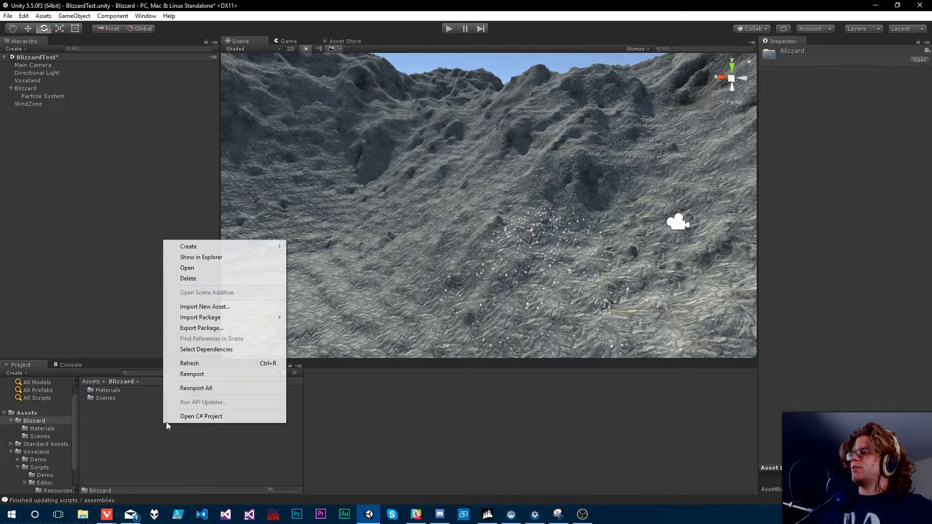
mouse_move(252, 246)
click(343, 246)
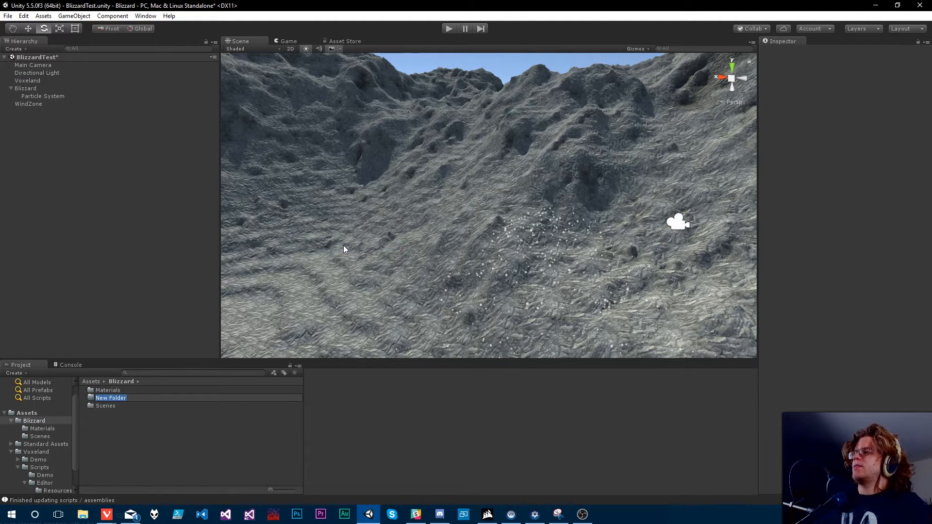
text(Scripts)
key(Return)
Step: Create a C# script named Scripts in the new Scripts folder and open it in Visual Studio
double_click(107, 399)
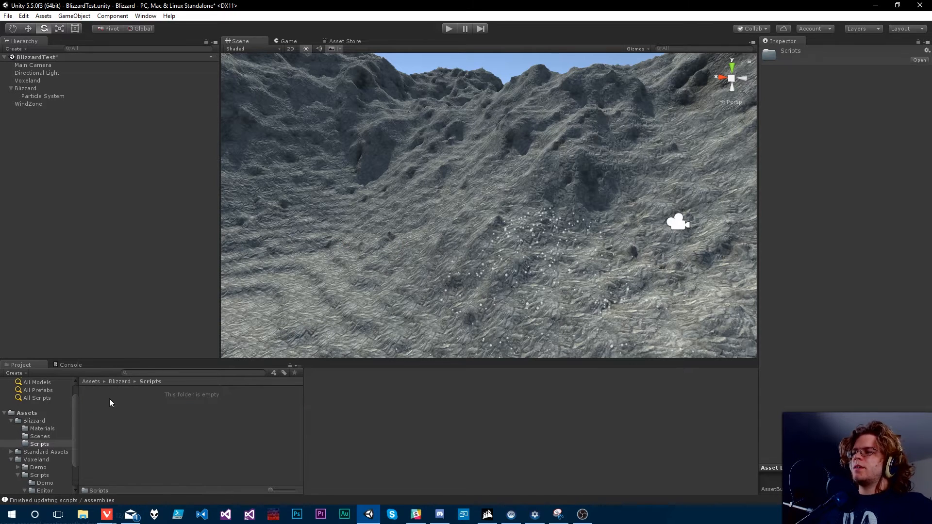
right_click(109, 399)
mouse_move(178, 221)
click(260, 235)
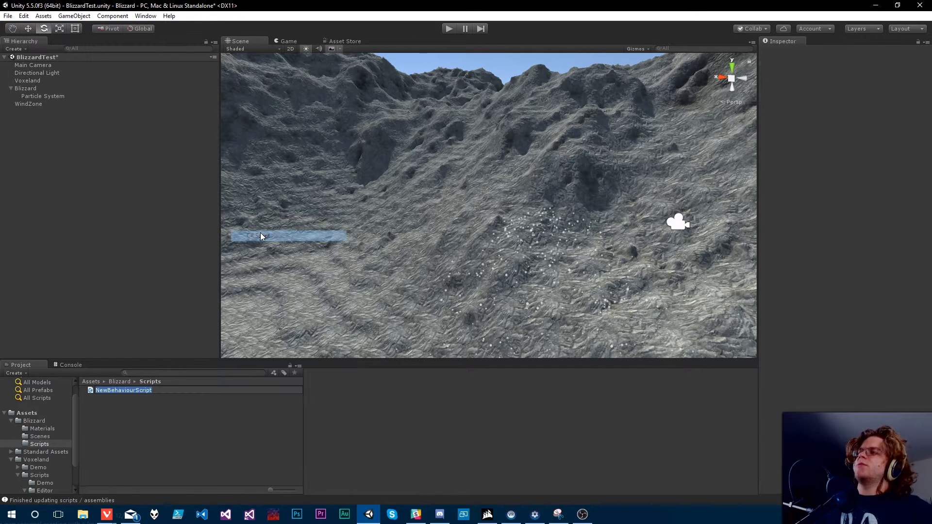
text(Sc)
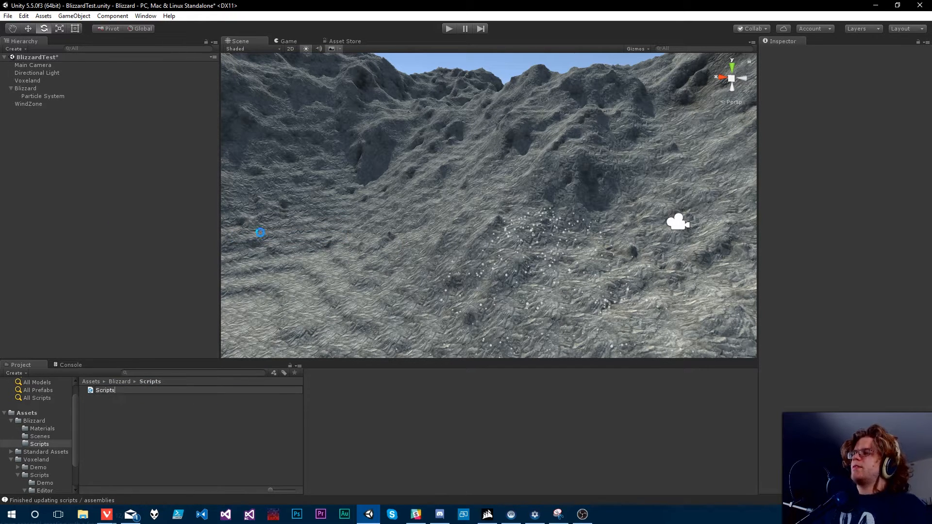
text(ripts)
key(Return)
key(Return)
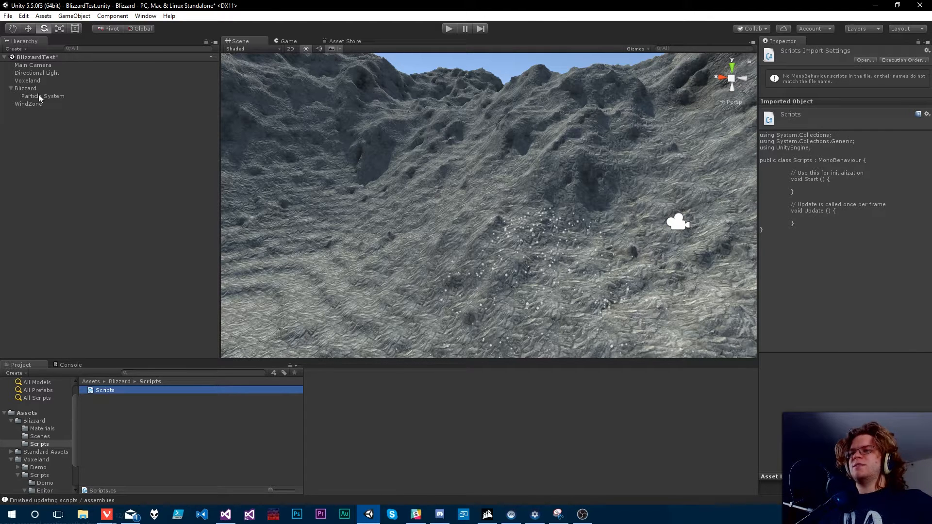
mouse_move(227, 510)
click(230, 464)
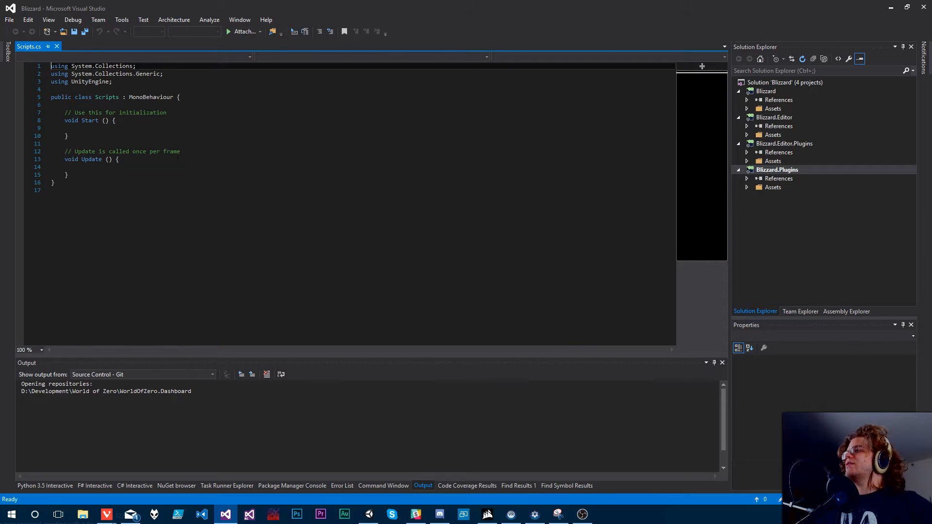
Step: Switch back to Unity and create a C# script named Blizzard in the Scripts folder
click(369, 514)
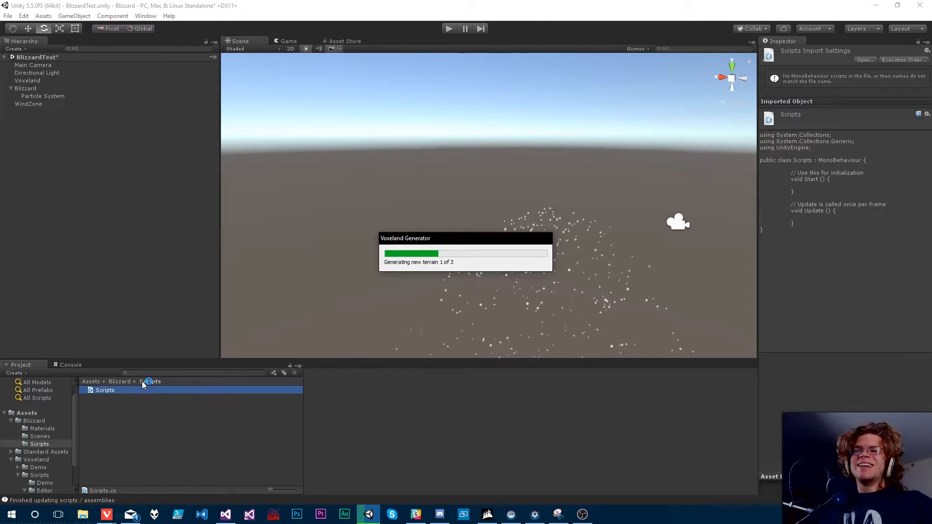
right_click(99, 398)
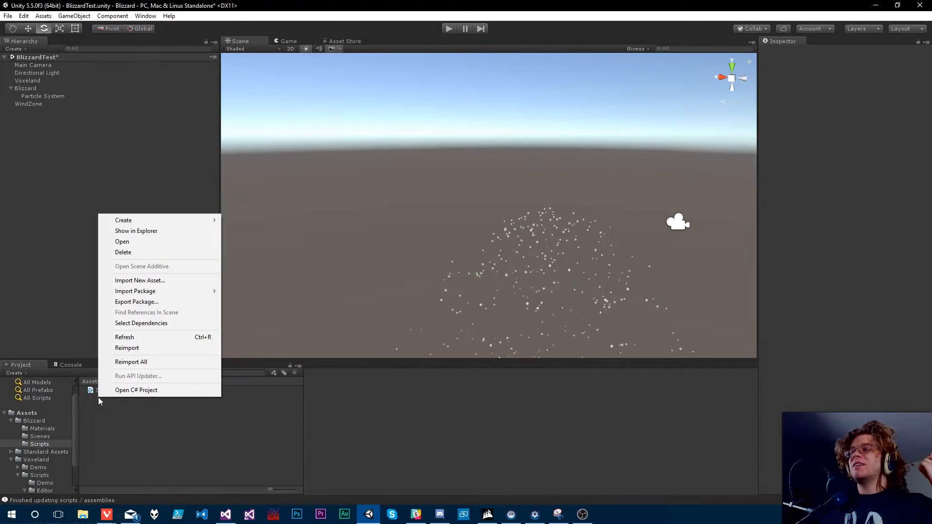
mouse_move(194, 221)
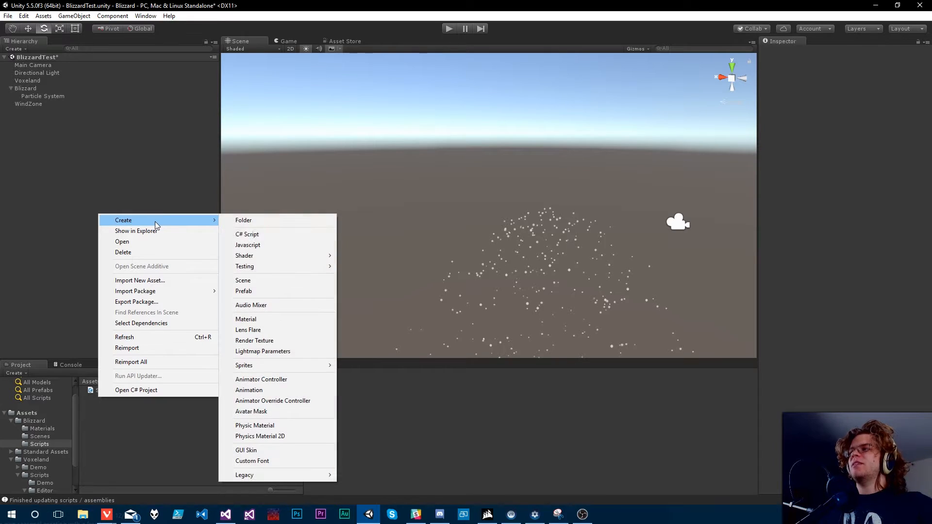
click(266, 236)
text(Blizzard)
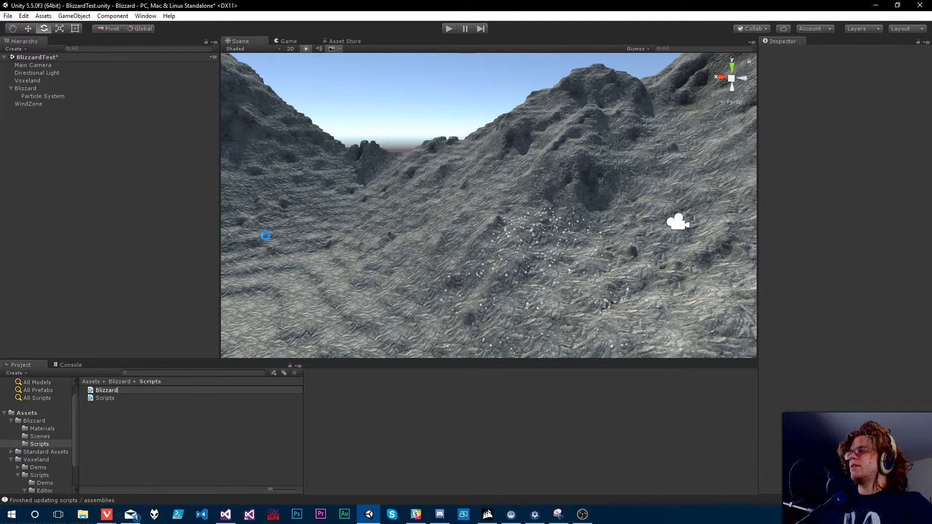
key(Return)
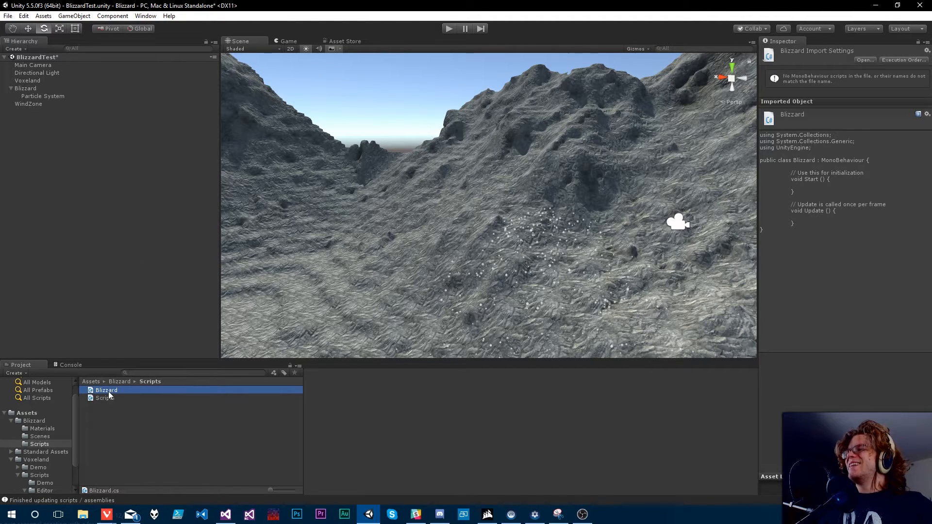
Step: Switch to Visual Studio, reload all the modified projects and go to the empty line under the Blizzard class declaration
click(225, 514)
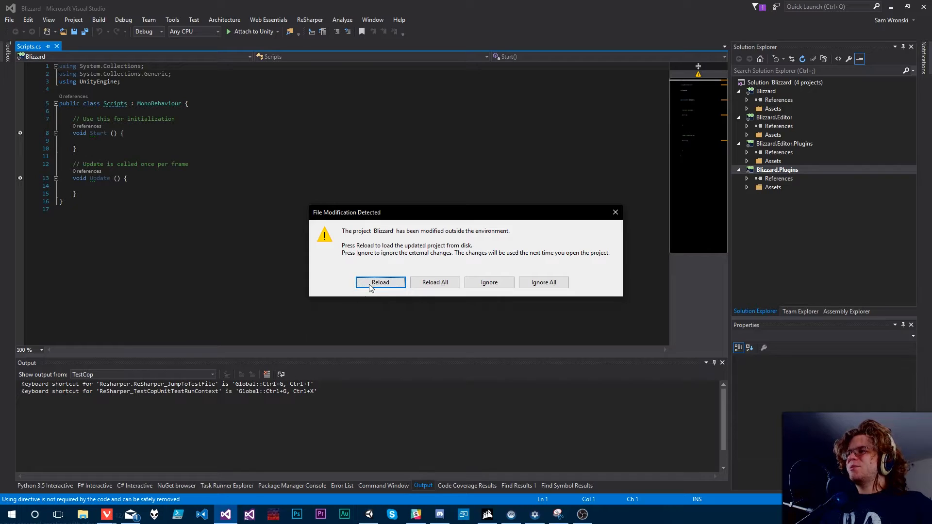
click(434, 283)
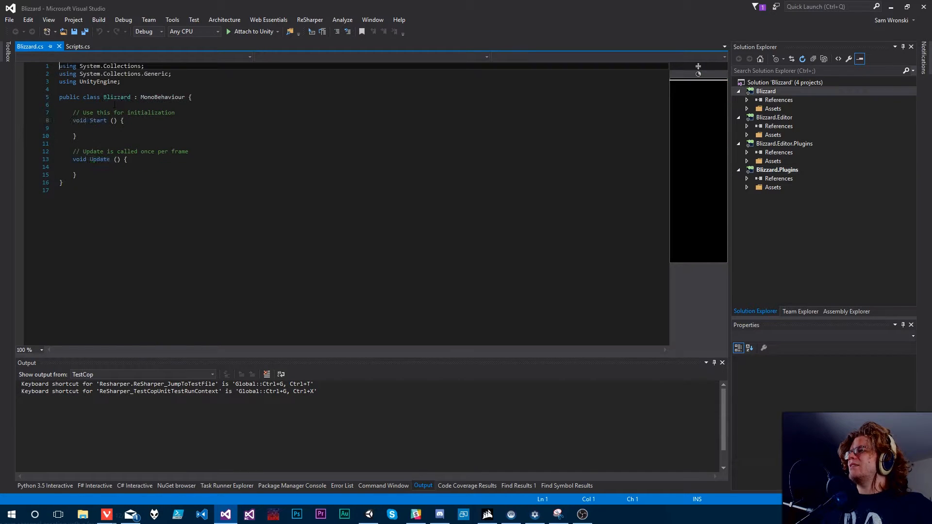
click(105, 118)
click(114, 112)
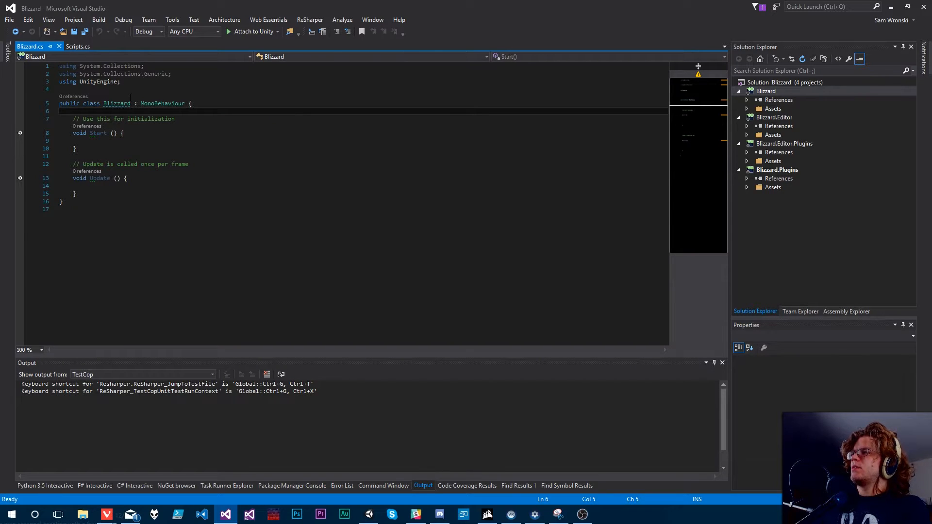
Step: Declare a public float field named emitterHeight at the start of the Blizzard class and save the script
key(Return)
key(Return)
key(Up)
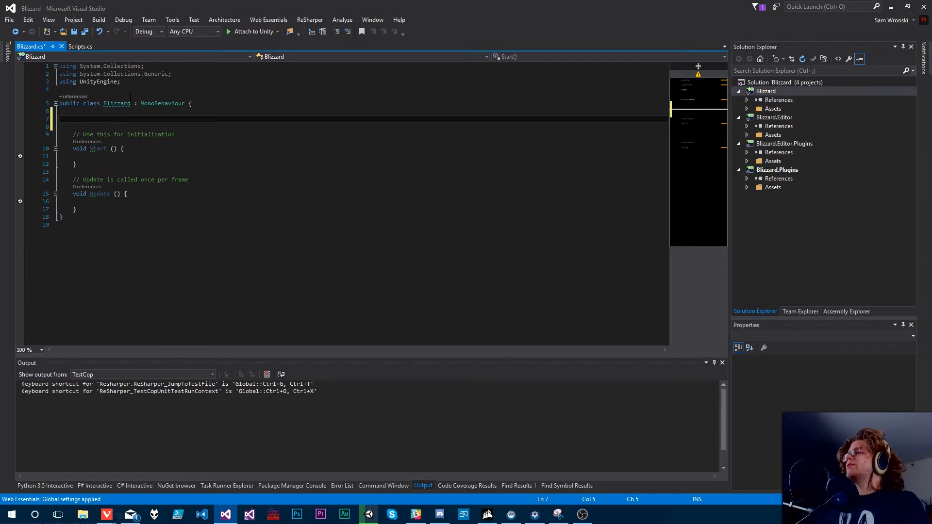
text(public)
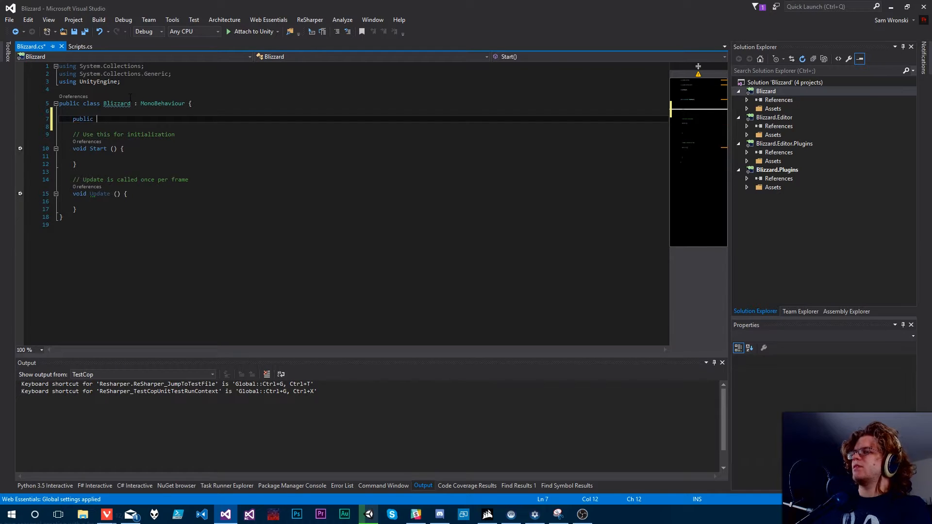
key(BackSpace)
key(BackSpace)
key(BackSpace)
key(BackSpace)
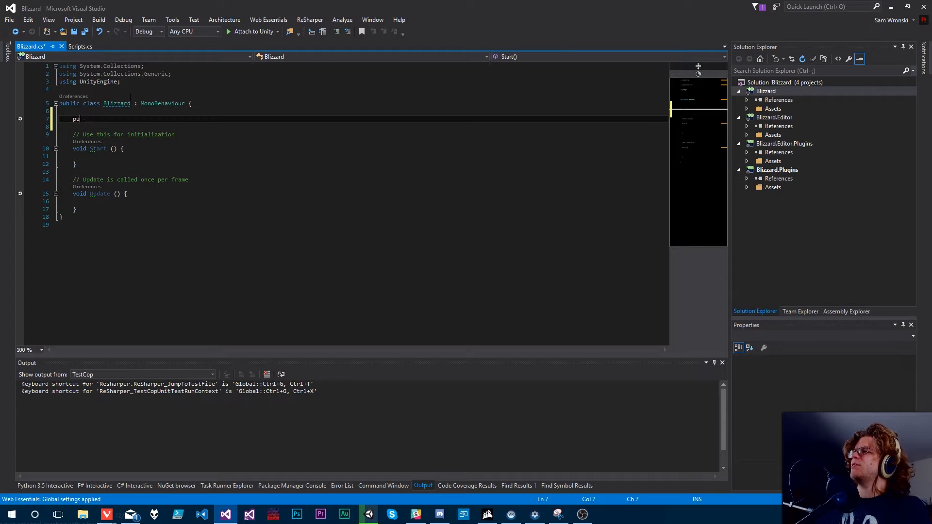
text(lic float )
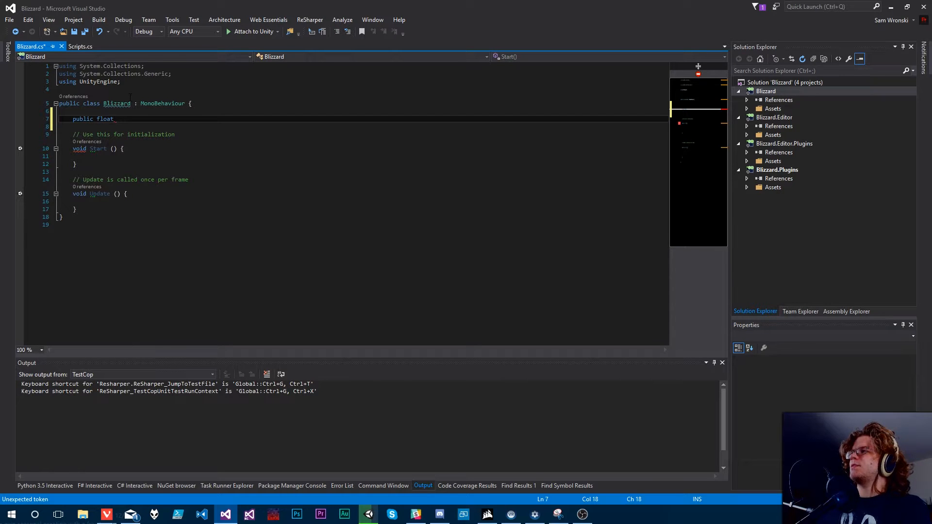
text(emitter)
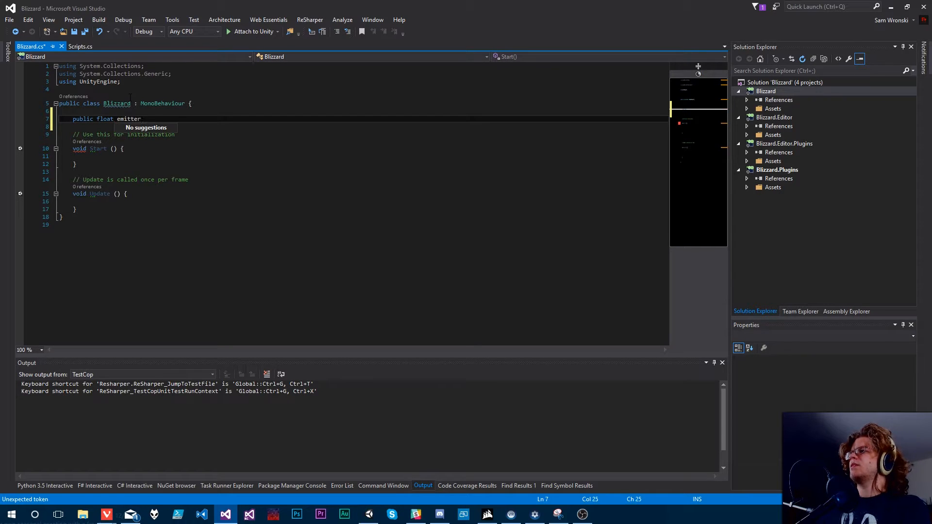
text(Height;)
key(ctrl+s)
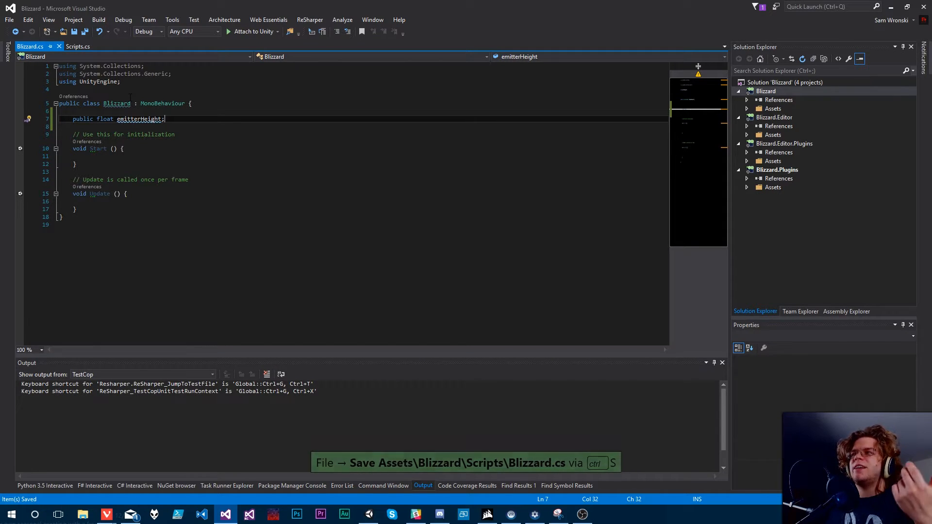
Step: Declare a public ParticleSystem[] field named blizzardEmitters below emitterHeight and save the script
key(Return)
text(public)
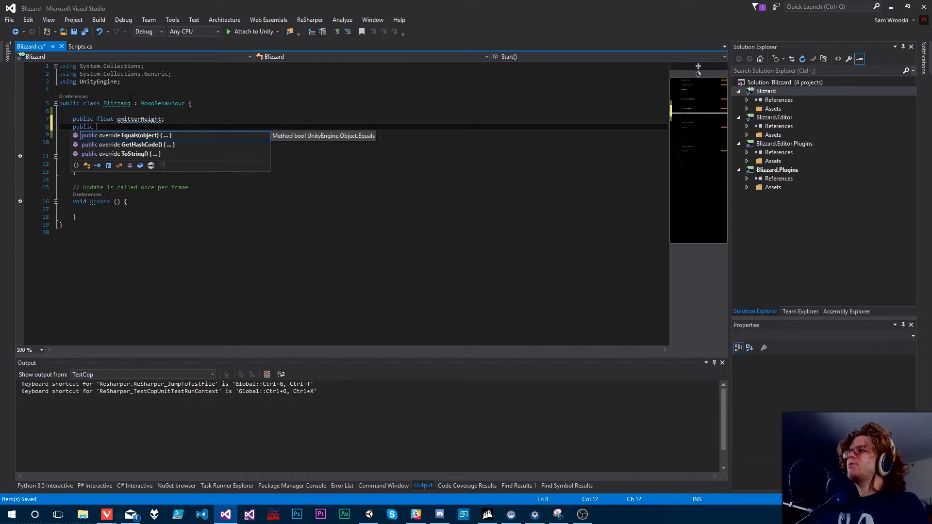
text(Parti)
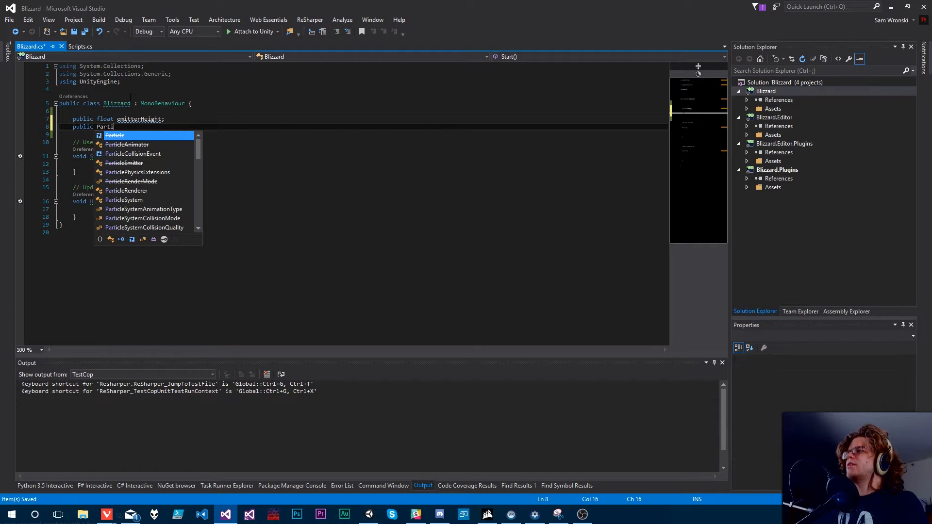
text(cleSystem[] p)
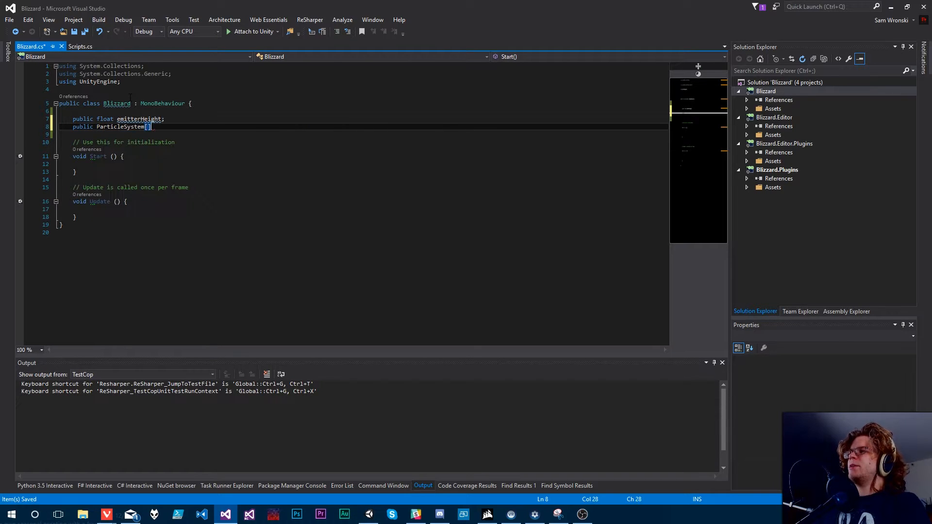
key(BackSpace)
text(b)
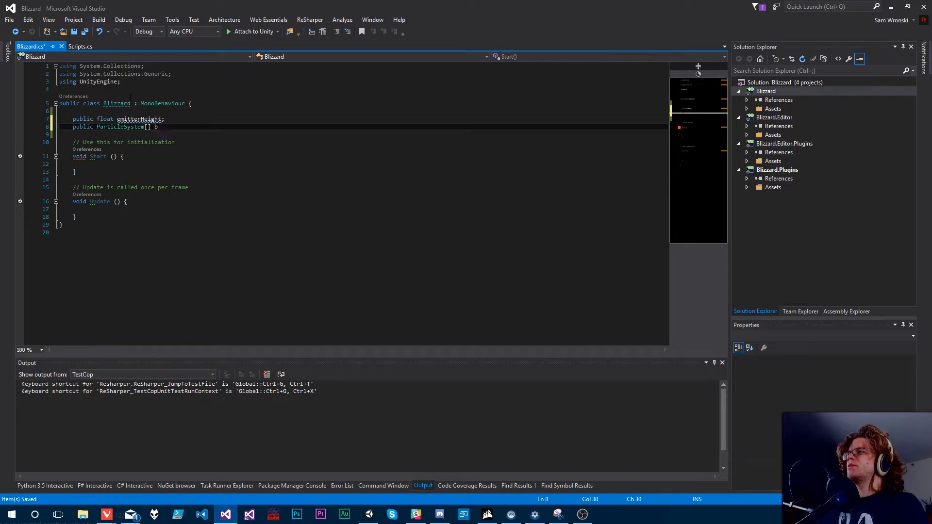
text(lizzardEmit)
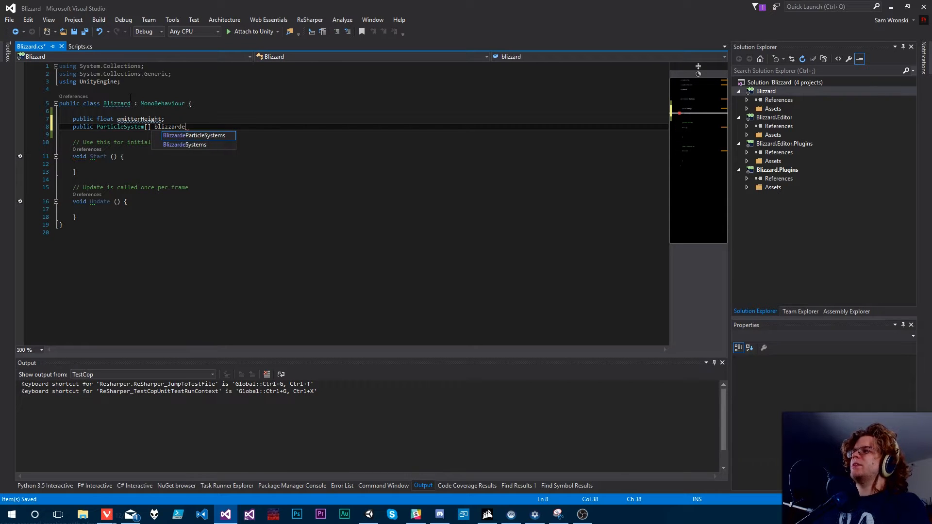
text(ters;)
key(ctrl+s)
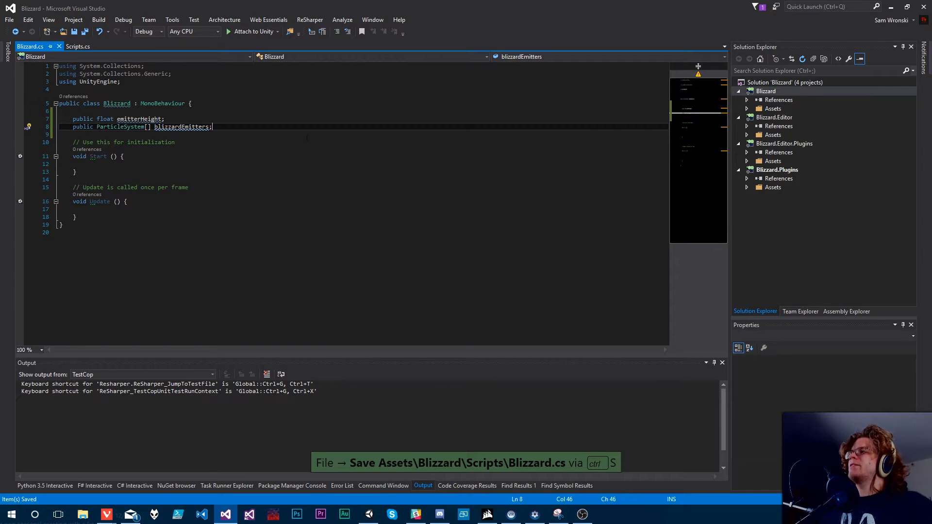
click(188, 128)
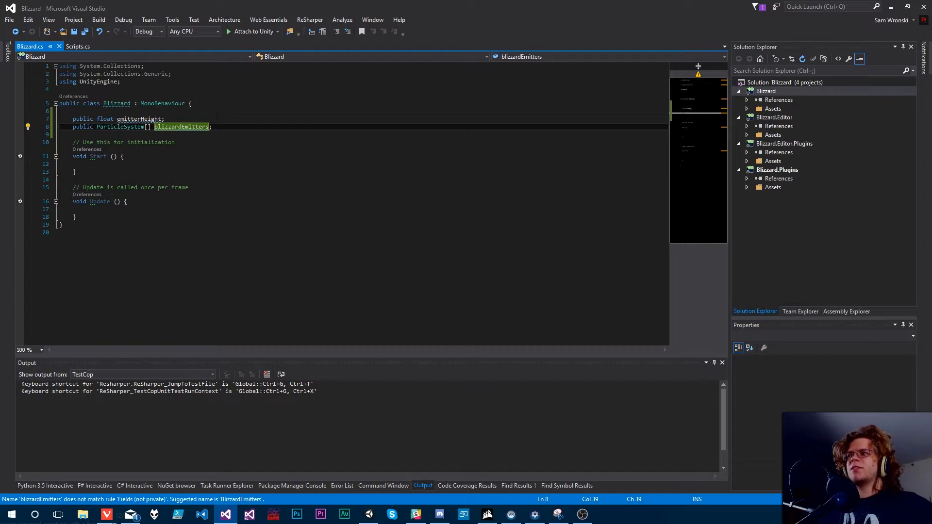
click(120, 119)
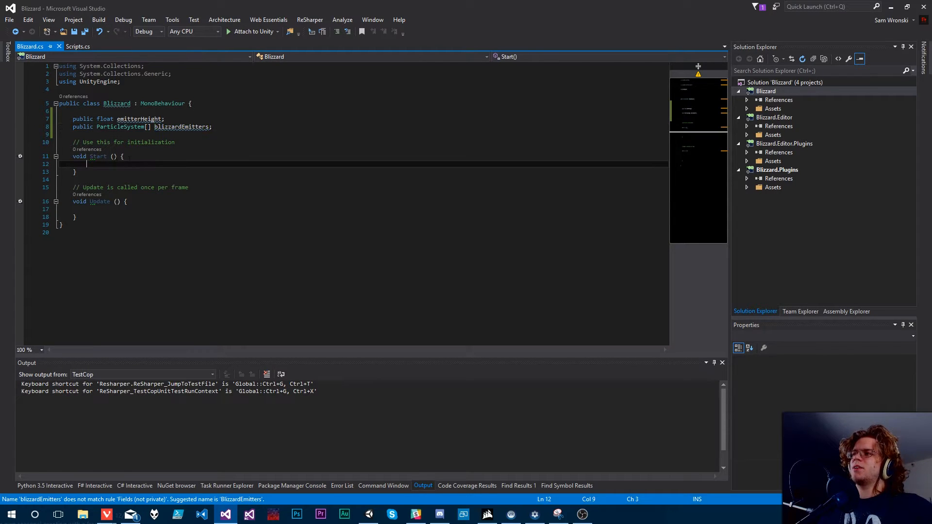
drag(124, 120, 163, 119)
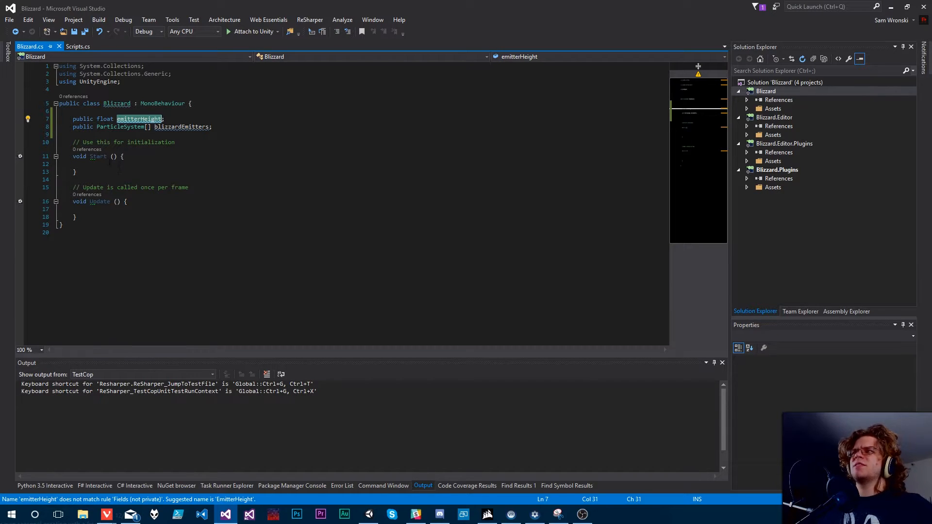
click(108, 164)
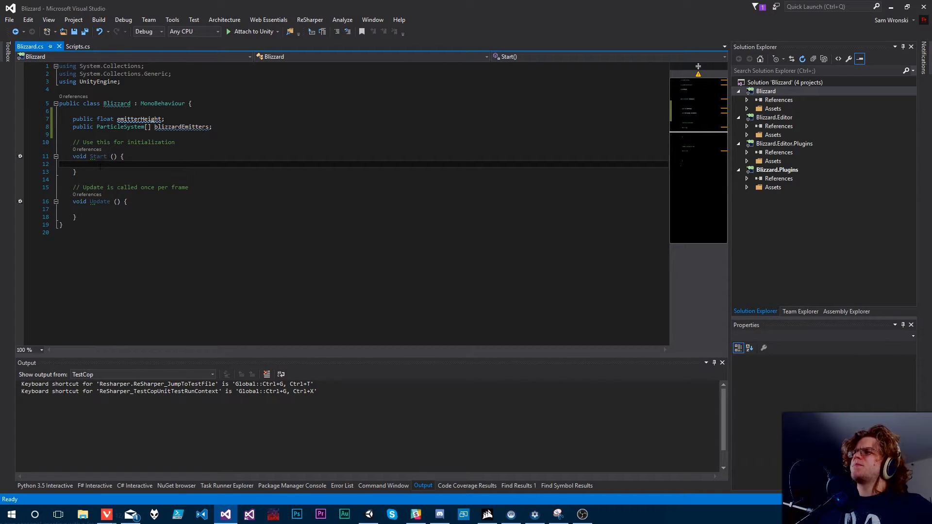
Step: Delete the emitterHeight declaration and the blank line above it from the Blizzard class, and save the script
drag(165, 119, 59, 111)
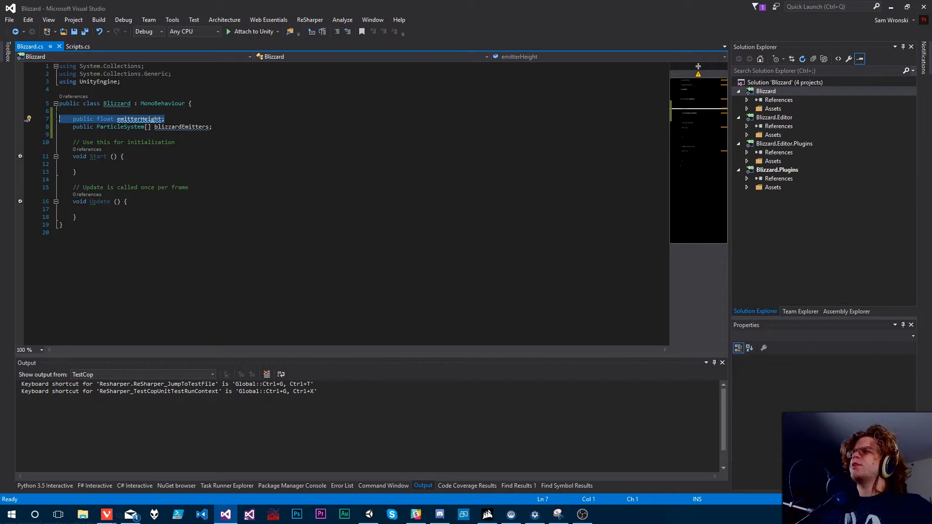
key(BackSpace)
key(BackSpace)
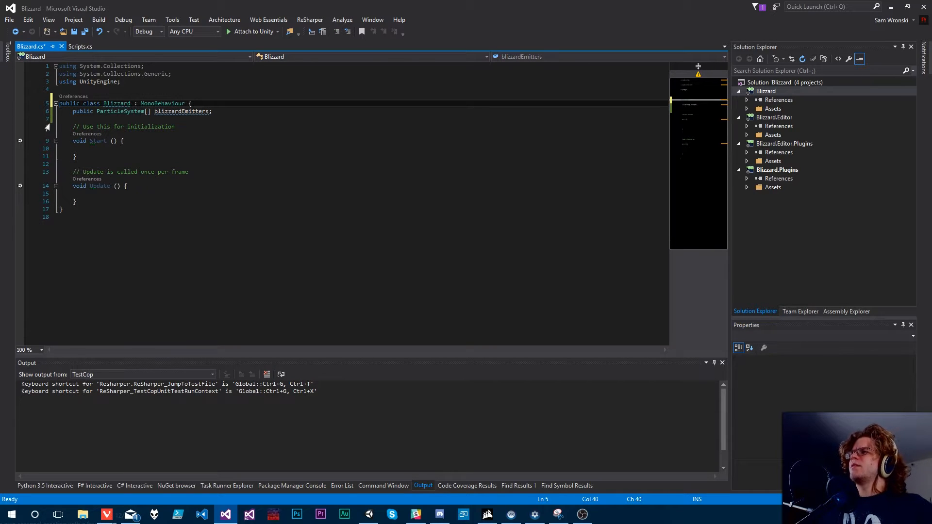
key(ctrl+s)
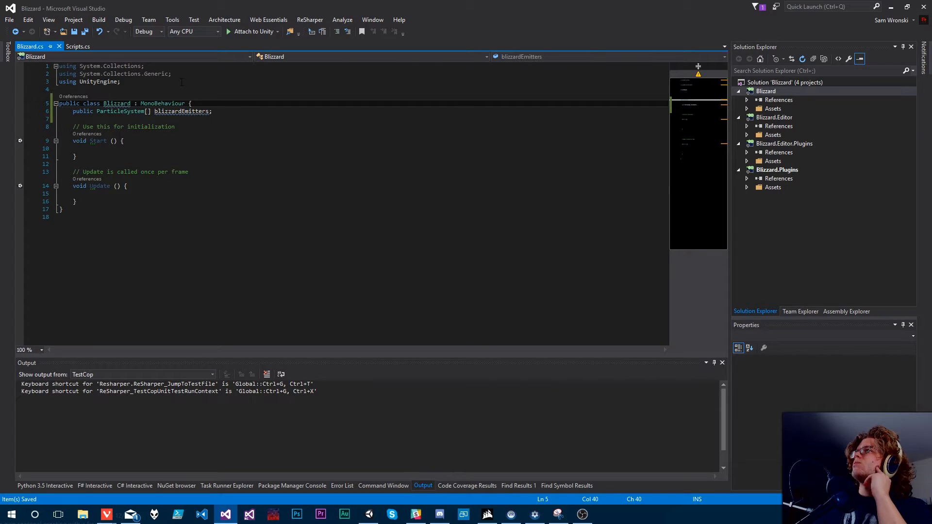
Step: Replace the blank line in Update with a foreach loop iterating var particleSystem in blizzardEmitters, and save the script
click(109, 187)
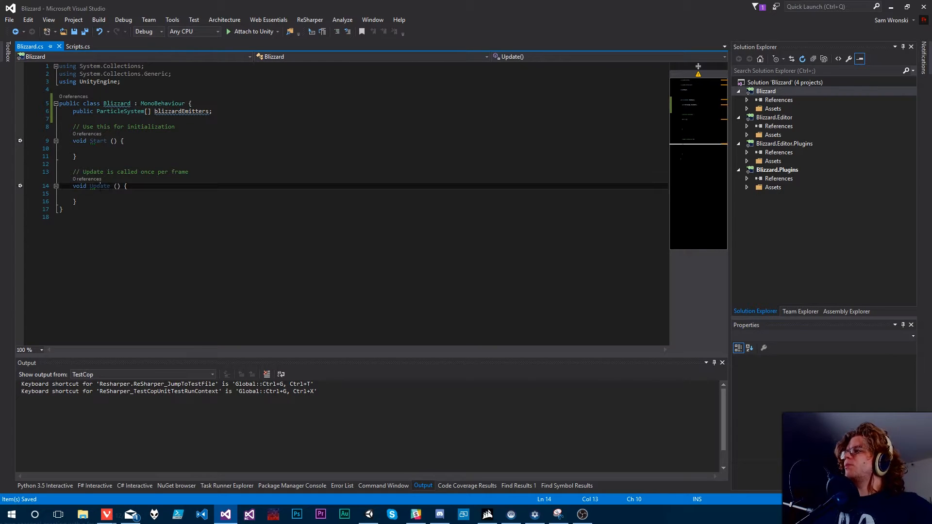
key(Down)
key(Down)
key(Up)
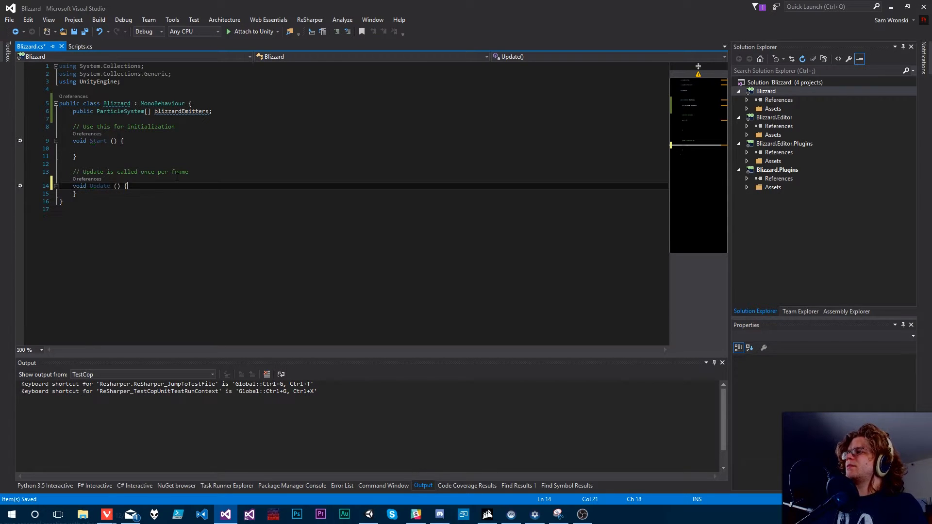
text(foreach()
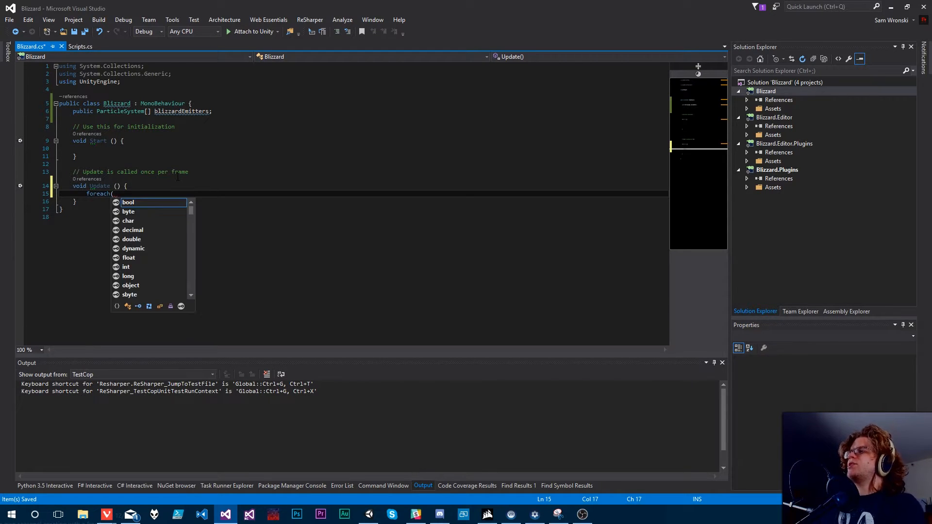
text(var blizz)
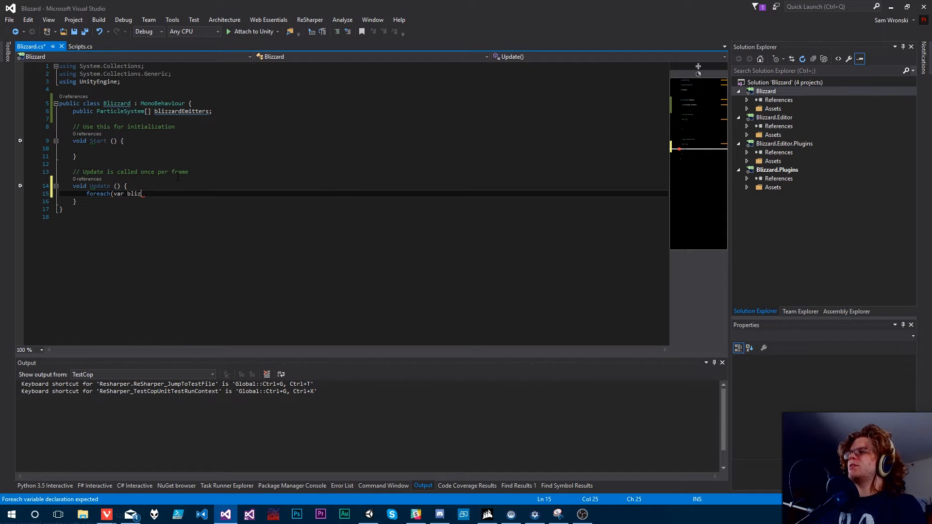
key(BackSpace)
key(BackSpace)
key(BackSpace)
key(BackSpace)
key(BackSpace)
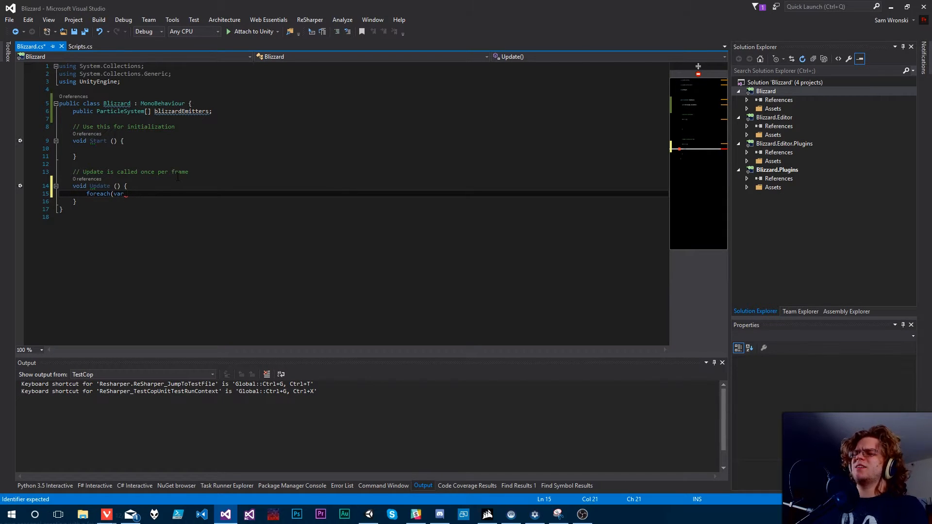
text(part)
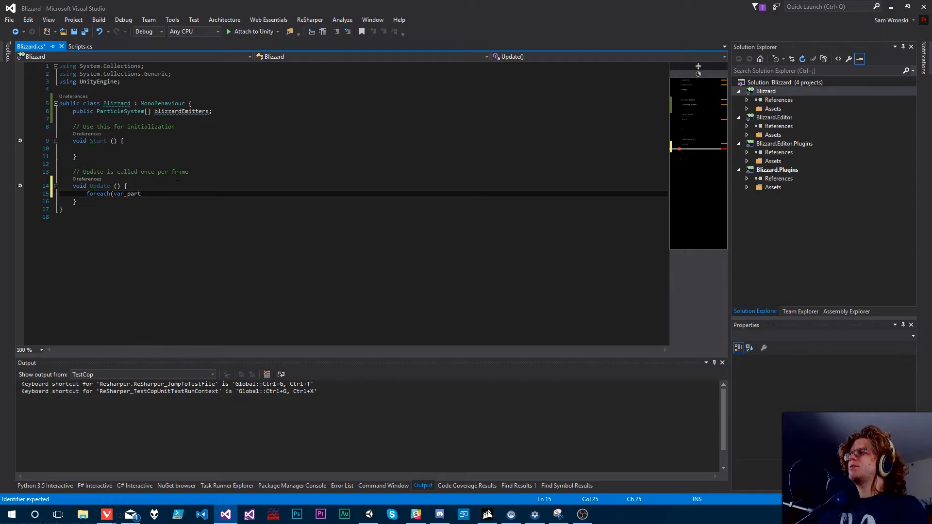
text(icleSystem in b)
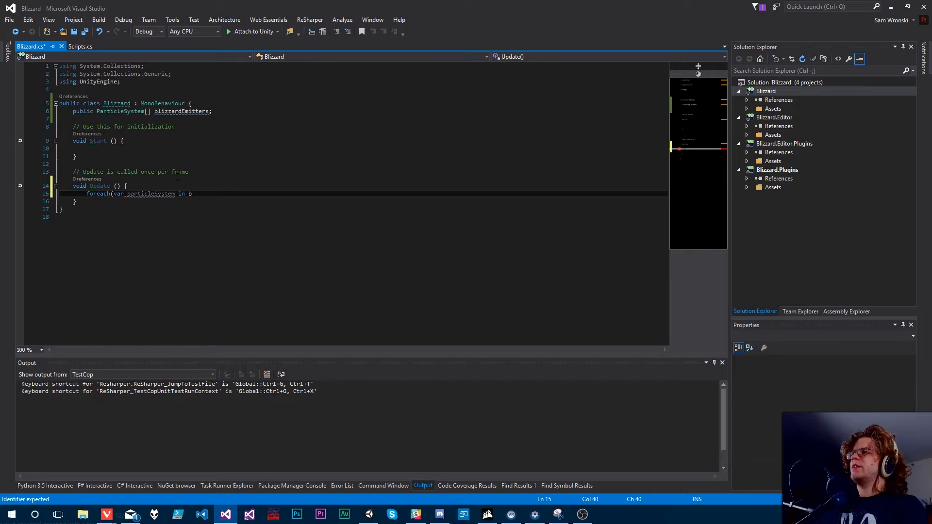
text(lizzardEmitters){)
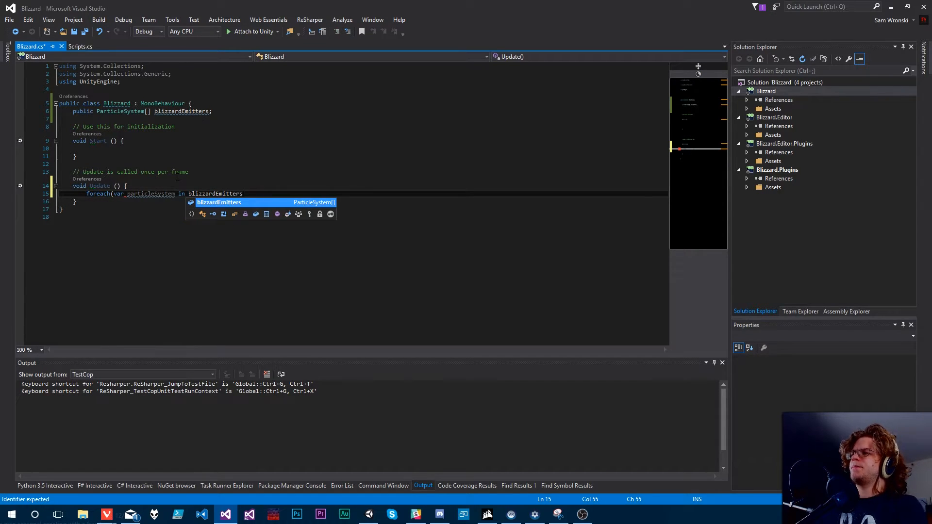
key(Return)
key(ctrl+s)
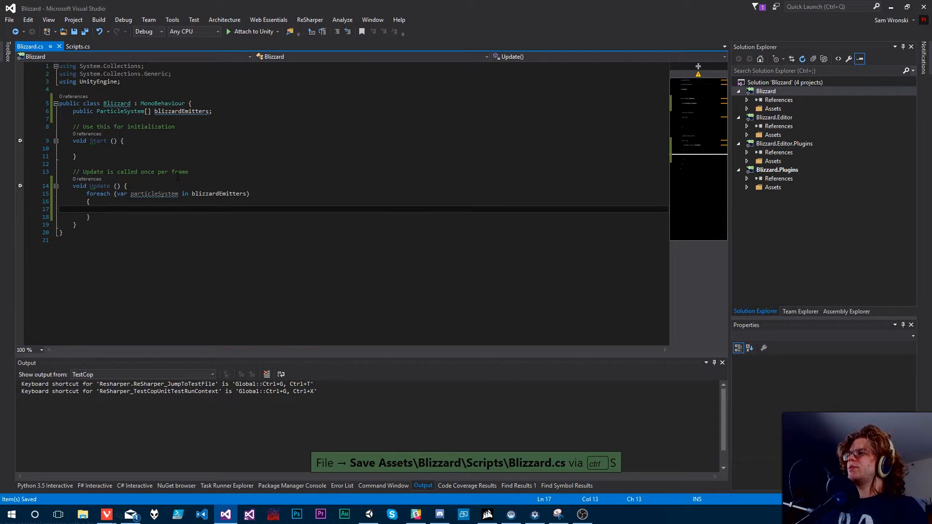
Step: Start a Ray variable named ray inside the foreach loop, assigned from a new Ray constructor
text(Ray )
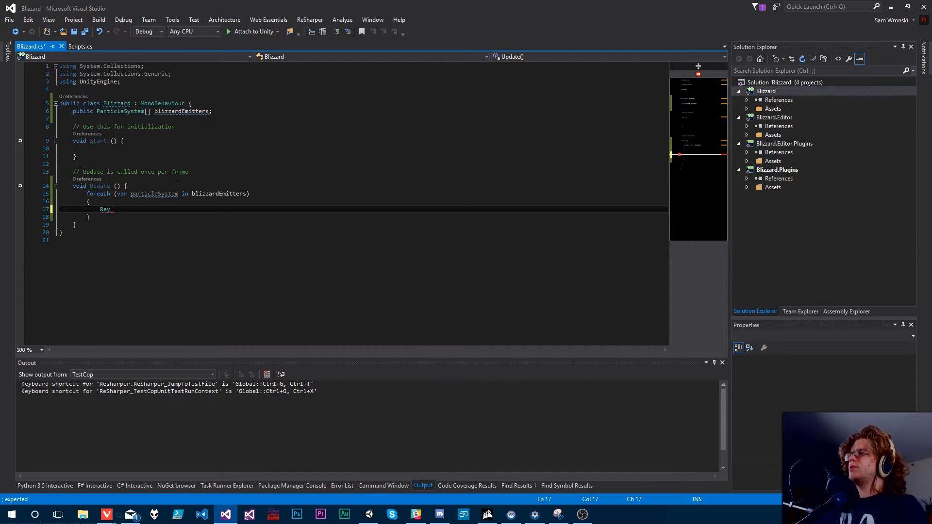
text(ray = )
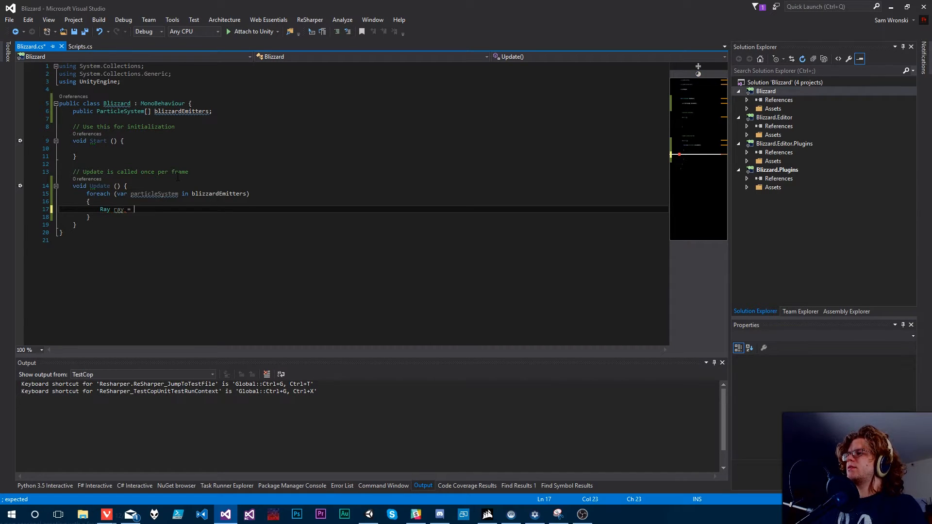
text(new Ray()
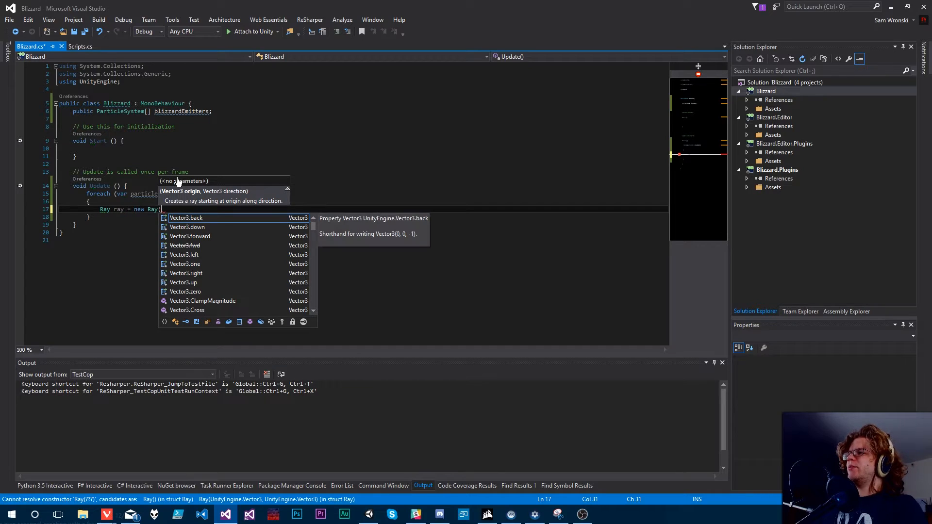
Step: Try a new Vector3 as the ray's origin, with particleSystem.transform.position.x as its x component
text(new Vector3)
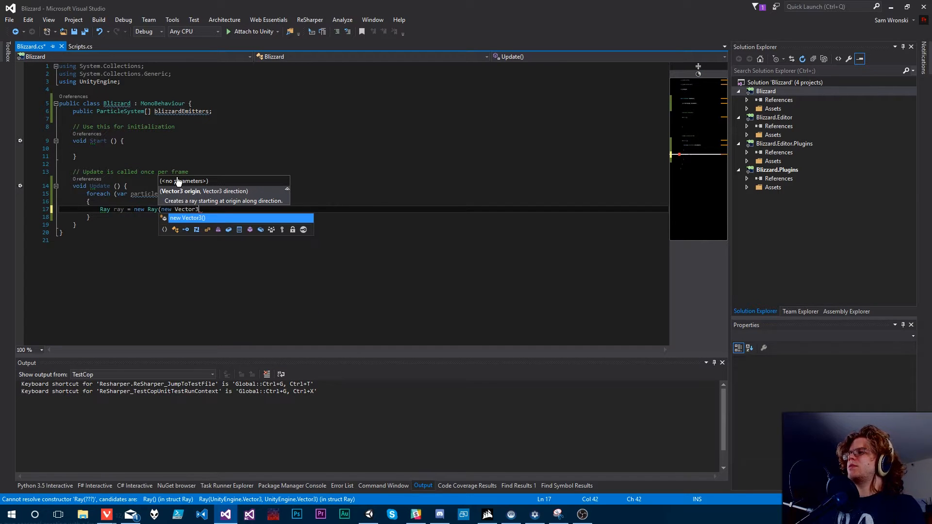
text((this.tra)
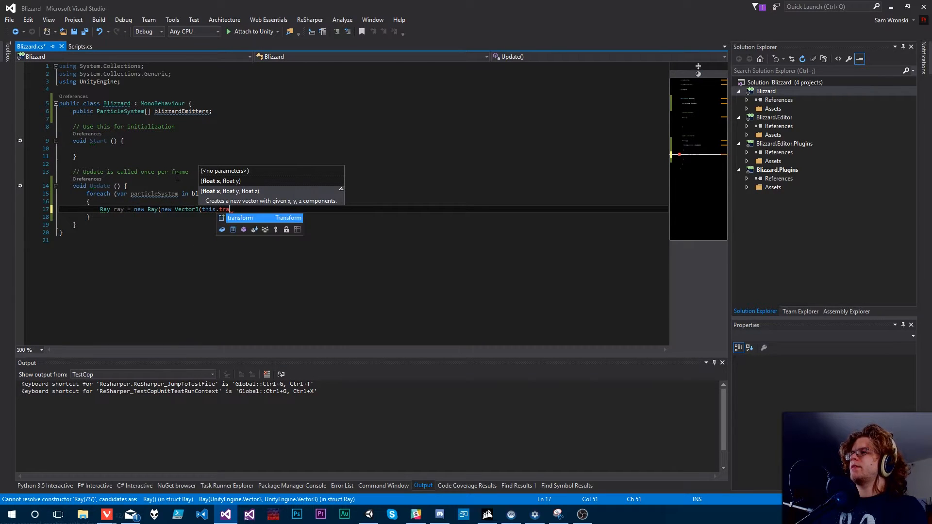
key(BackSpace)
key(BackSpace)
key(BackSpace)
key(BackSpace)
key(BackSpace)
key(BackSpace)
key(BackSpace)
key(BackSpace)
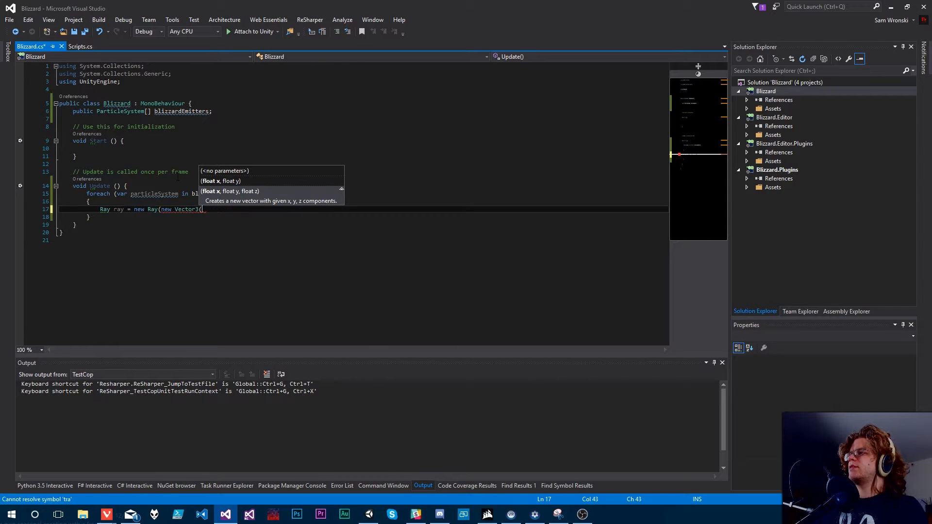
text(Particle)
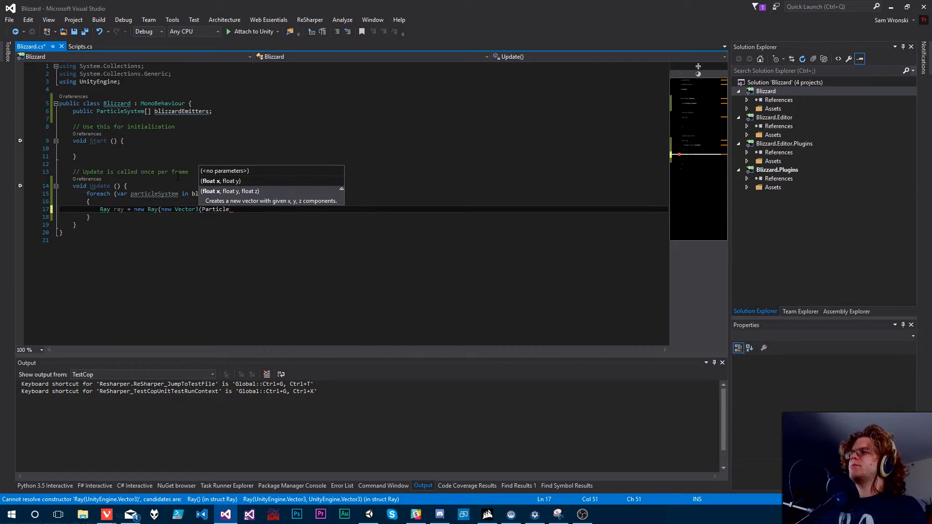
key(ctrl+z)
text(Sy)
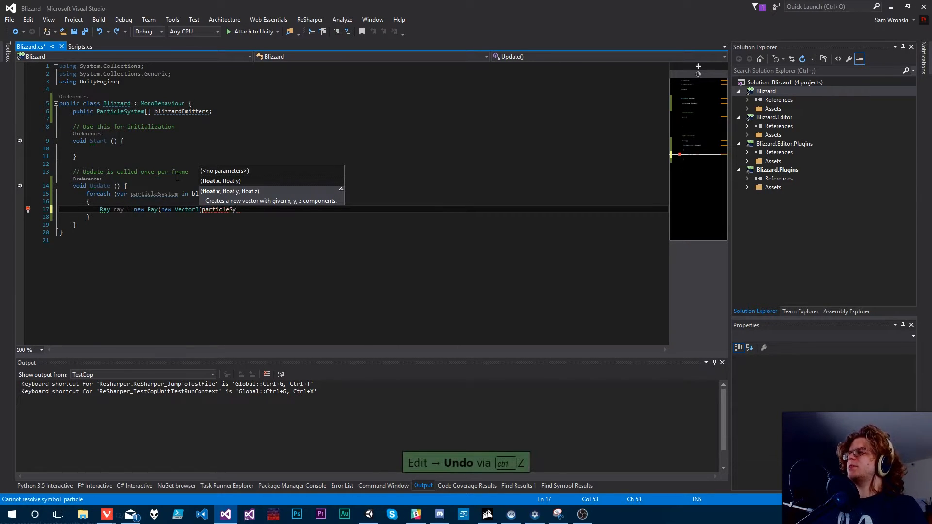
text(stem.transform.)
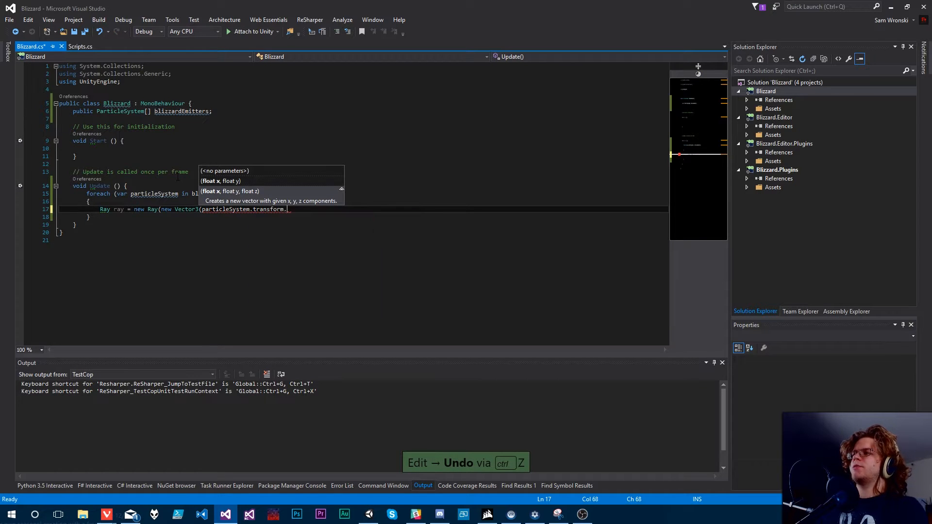
text(position.x)
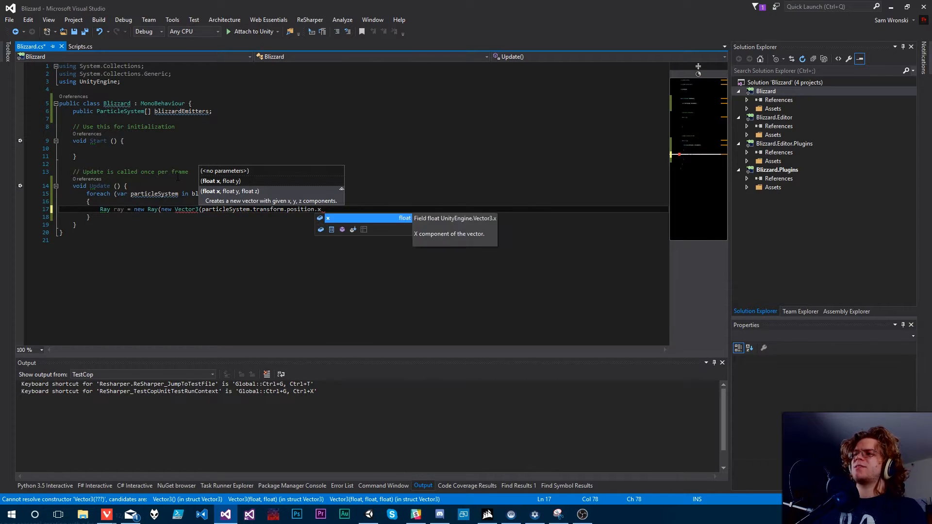
Step: Try this.transform.position.y as the y component of the ray's origin vector
text(, particleSystem)
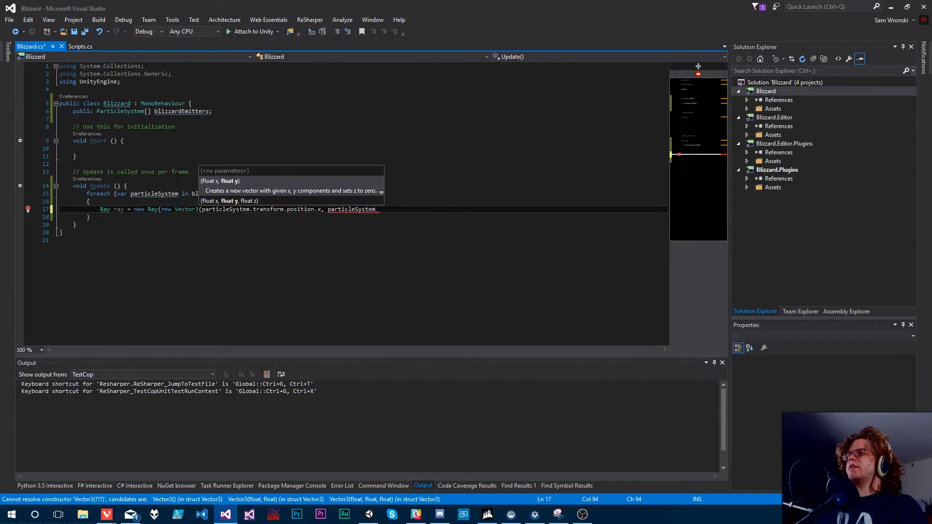
key(BackSpace)
key(BackSpace)
key(BackSpace)
key(BackSpace)
key(BackSpace)
key(BackSpace)
key(BackSpace)
key(BackSpace)
key(BackSpace)
key(BackSpace)
key(BackSpace)
key(BackSpace)
key(BackSpace)
text(this.)
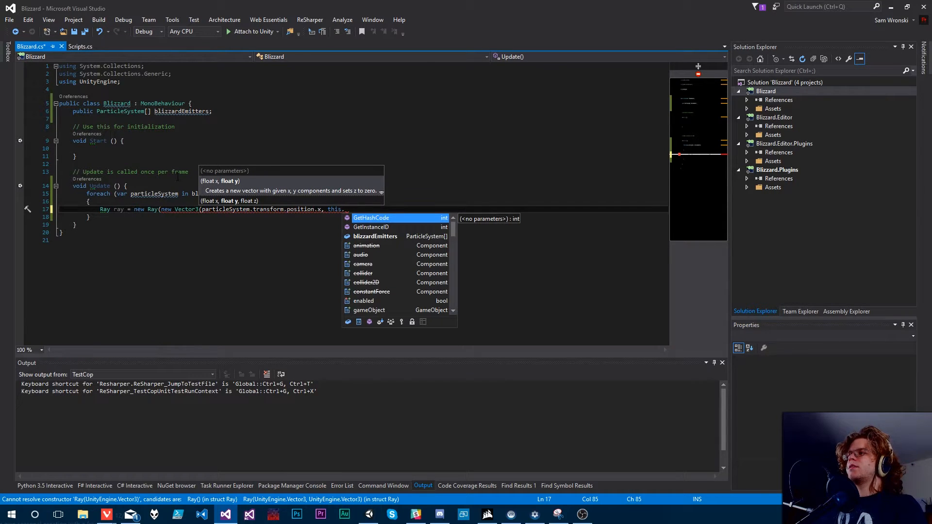
text(transform.position.y)
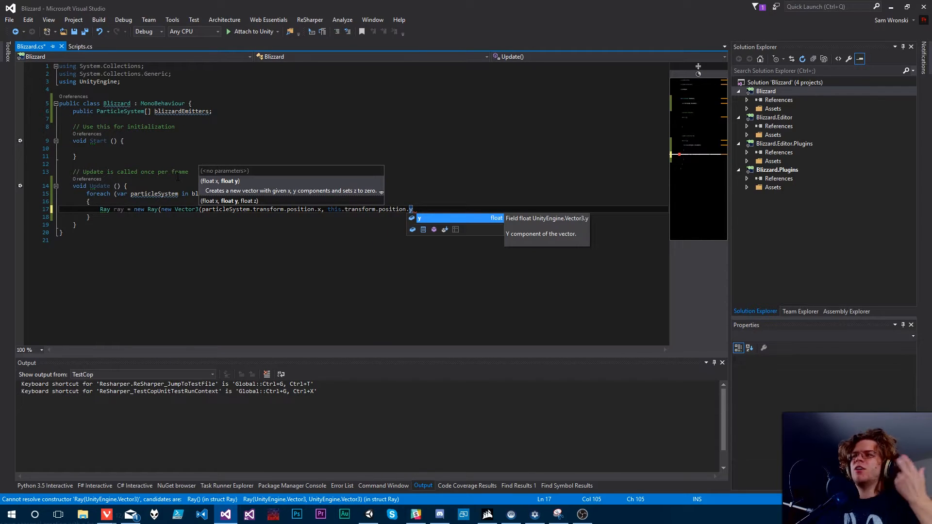
Step: Try particleSystem.transform as the source for the z component of the ray's origin vector
text(, this.)
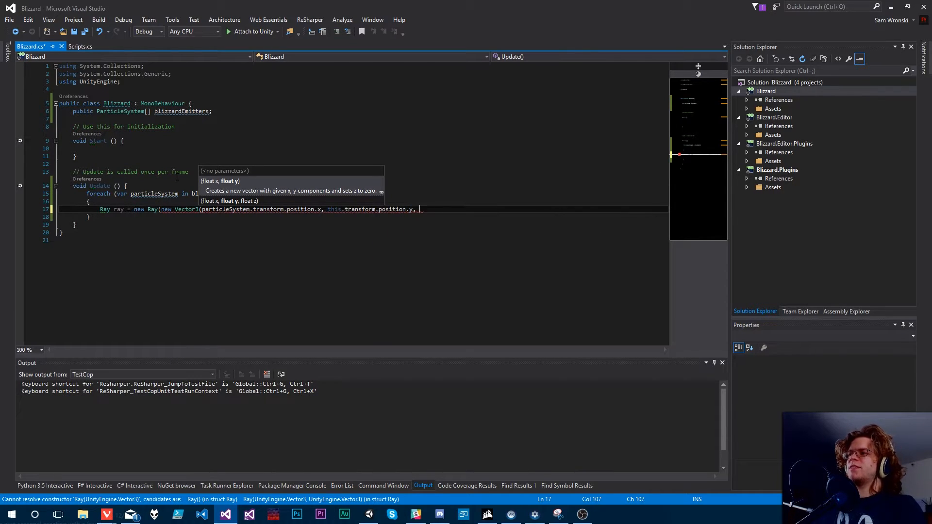
key(BackSpace)
key(BackSpace)
key(BackSpace)
key(BackSpace)
key(BackSpace)
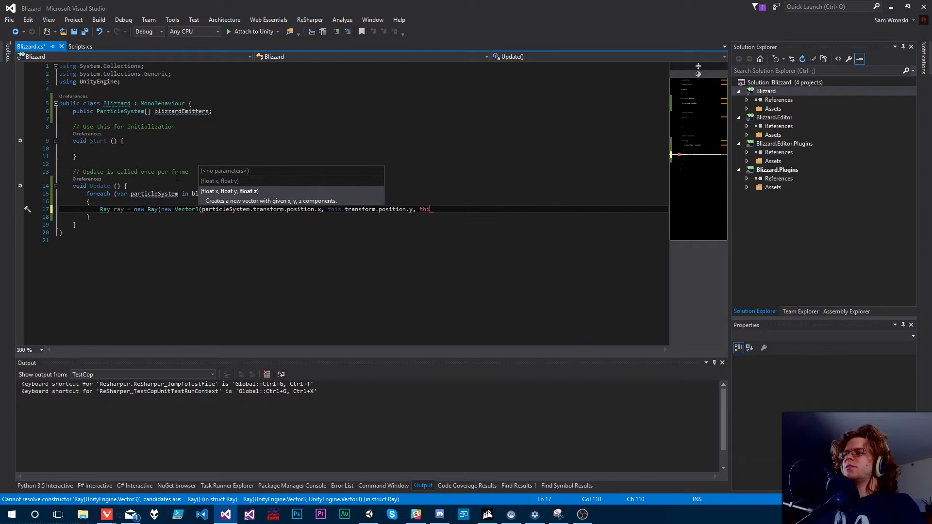
text(partic)
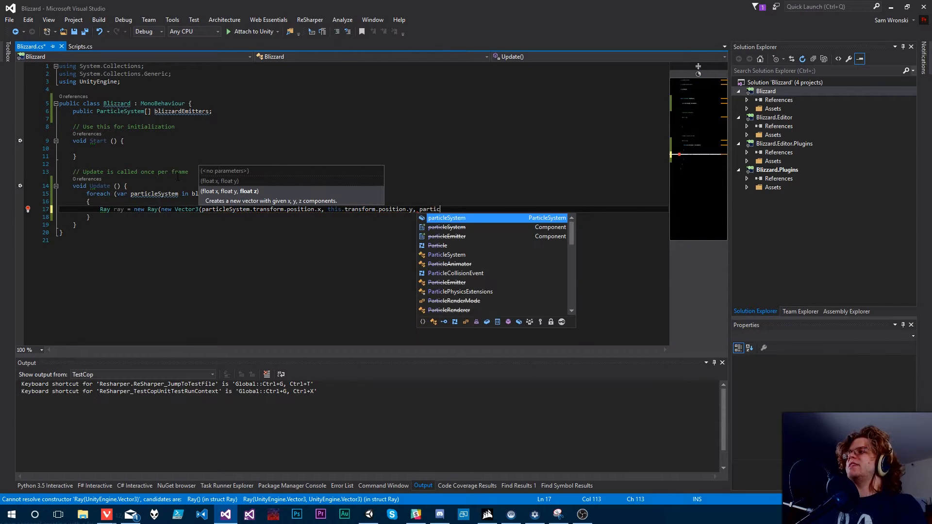
key(Return)
text(.tra)
text(nsform.)
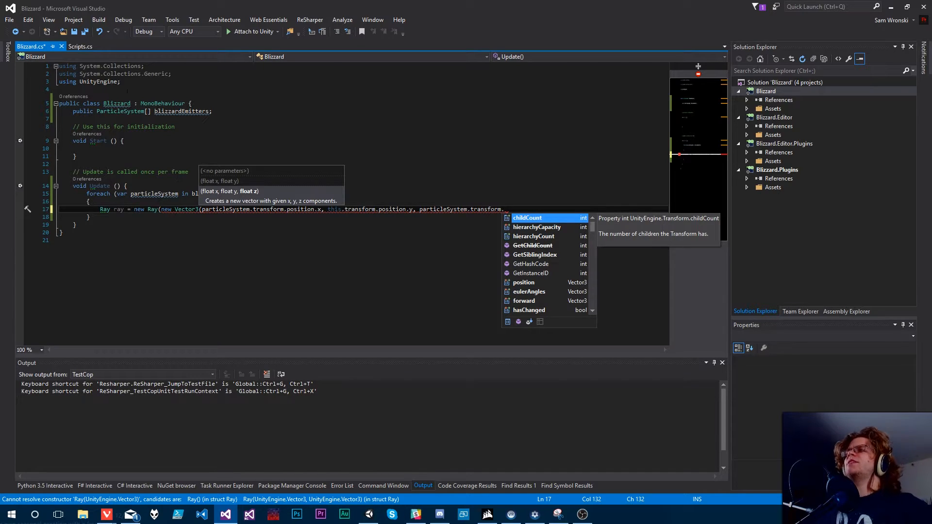
Step: Replace the unfinished Vector3 argument of the Ray constructor with particleSystem.transform.position as the origin
drag(505, 209, 164, 209)
text(particle)
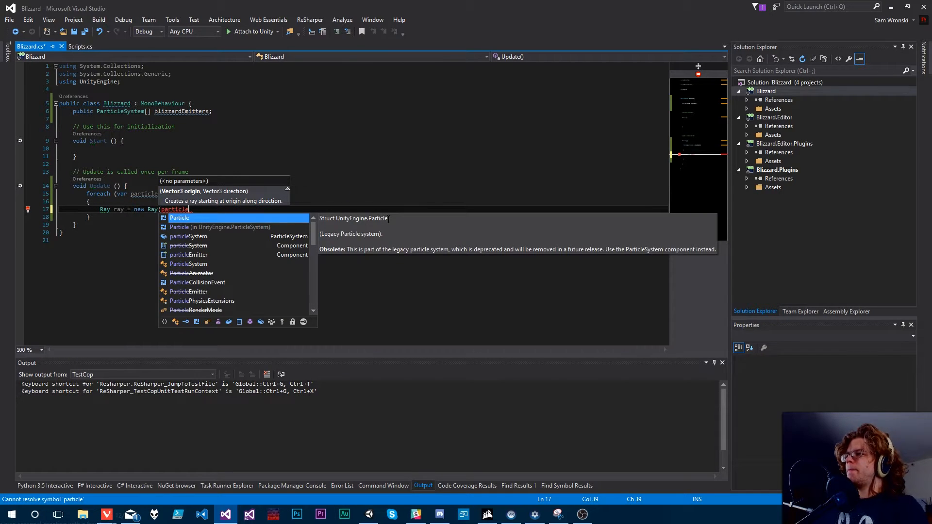
text(System.)
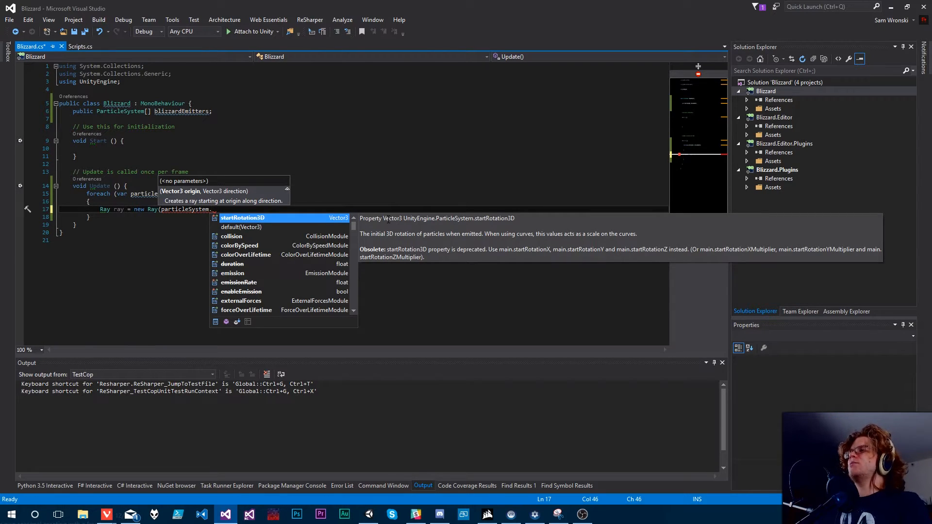
text(transform.position))
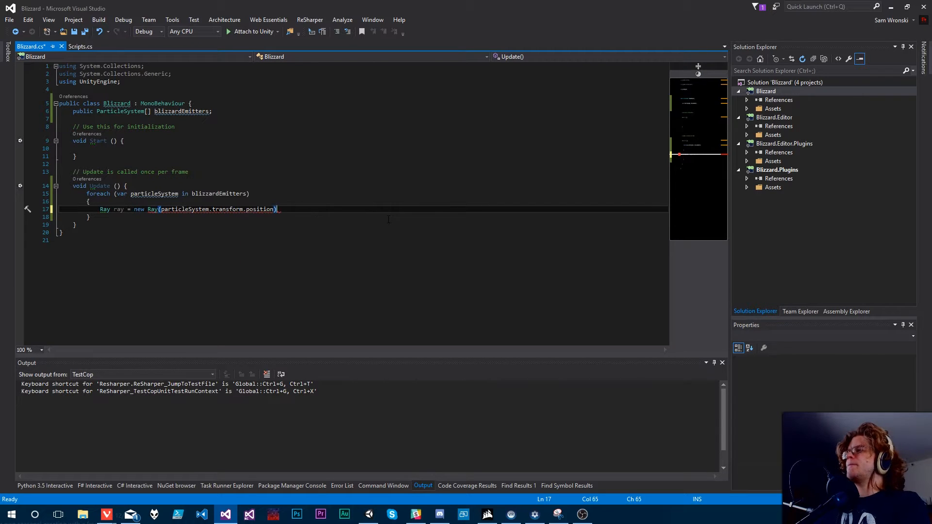
key(BackSpace)
Step: Try appending .normalized to the ray's origin position
text(.normalized th)
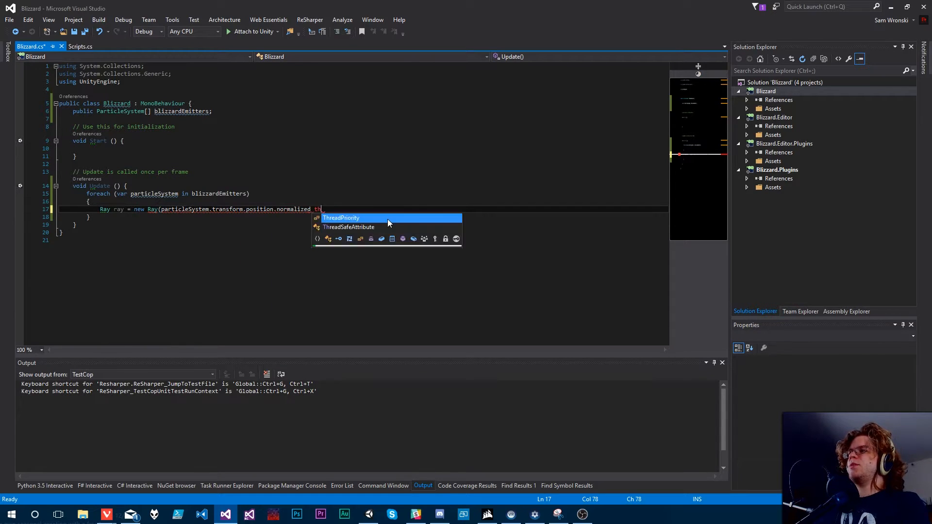
key(BackSpace)
key(BackSpace)
key(BackSpace)
key(BackSpace)
key(BackSpace)
key(BackSpace)
key(BackSpace)
key(BackSpace)
key(BackSpace)
key(BackSpace)
key(BackSpace)
key(BackSpace)
key(BackSpace)
Step: Give the Ray constructor Vector3.up as its direction, close the statement and save the script
text(, )
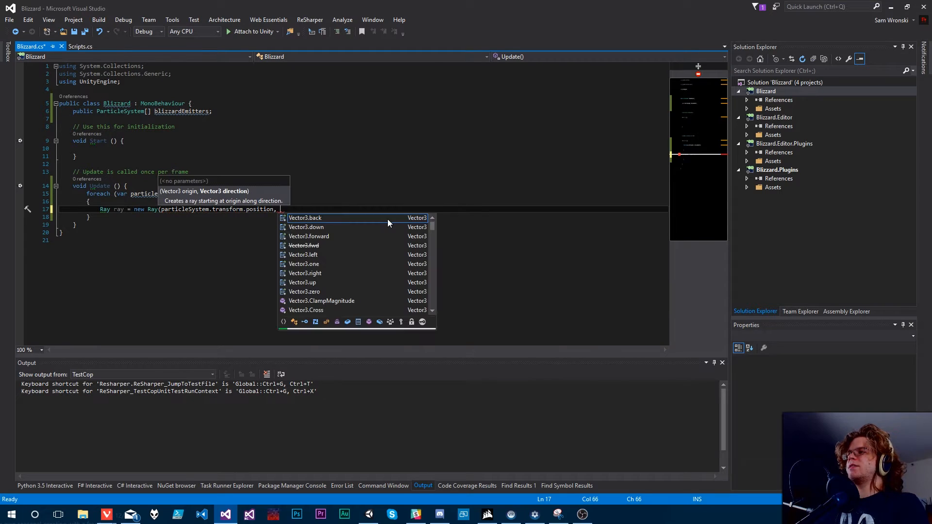
text(this.)
key(BackSpace)
key(BackSpace)
key(BackSpace)
key(BackSpace)
key(BackSpace)
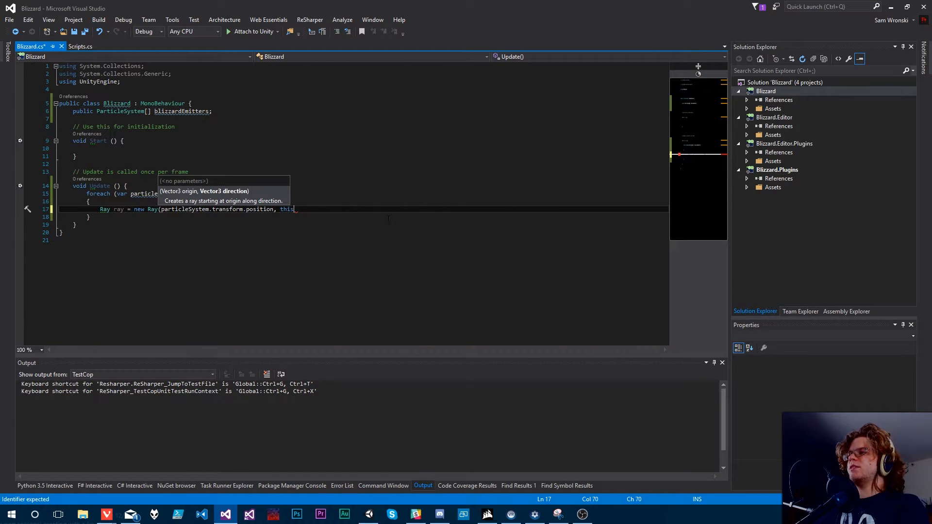
text(Vector3)
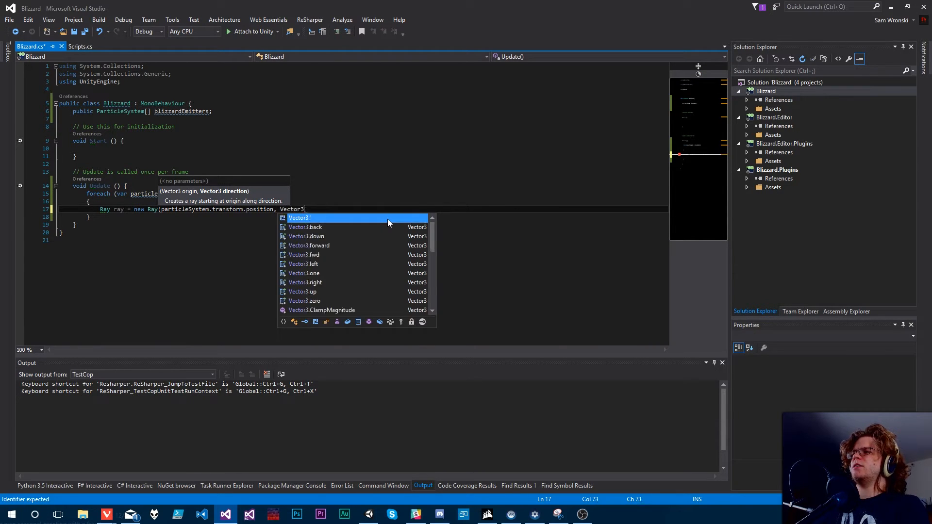
text(.up);)
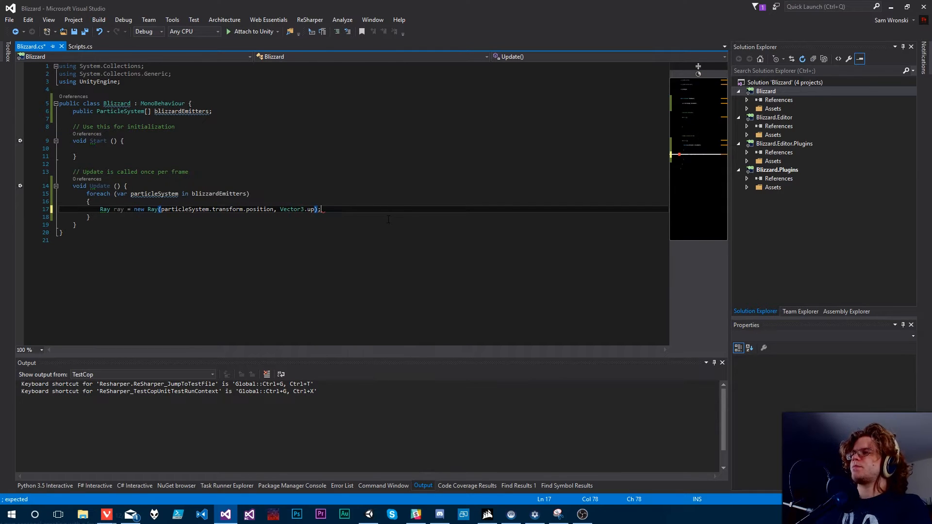
key(ctrl+s)
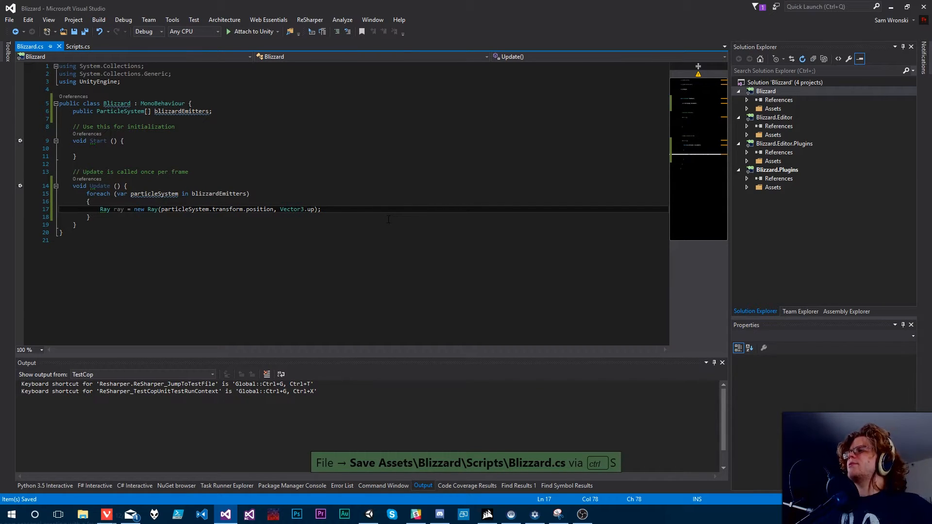
Step: Declare a RaycastHit variable named hit below the ray declaration and save the script
key(Return)
text(ray)
key(BackSpace)
key(BackSpace)
key(BackSpace)
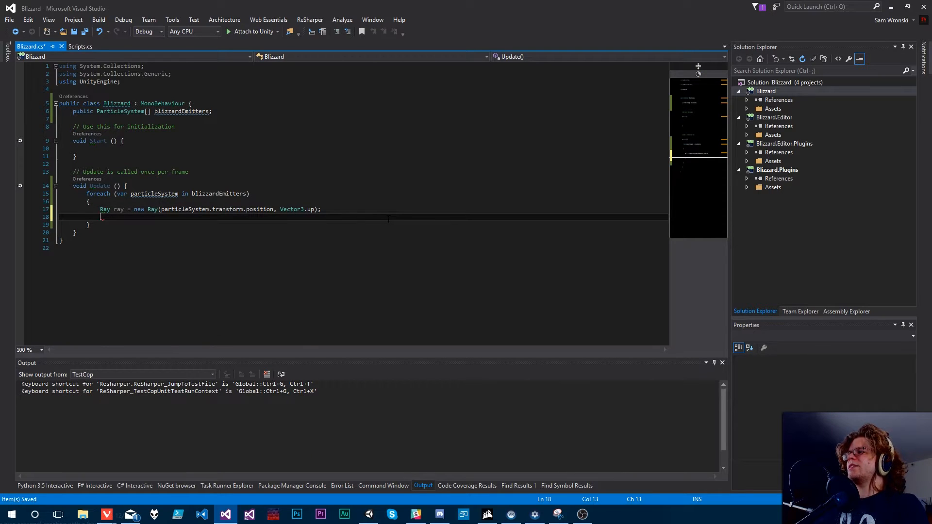
text(RayCast)
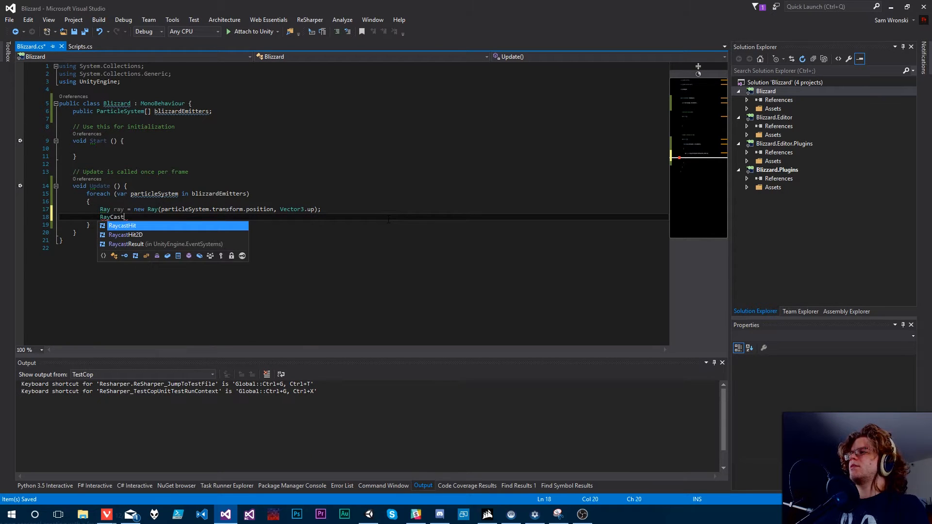
text( hit;)
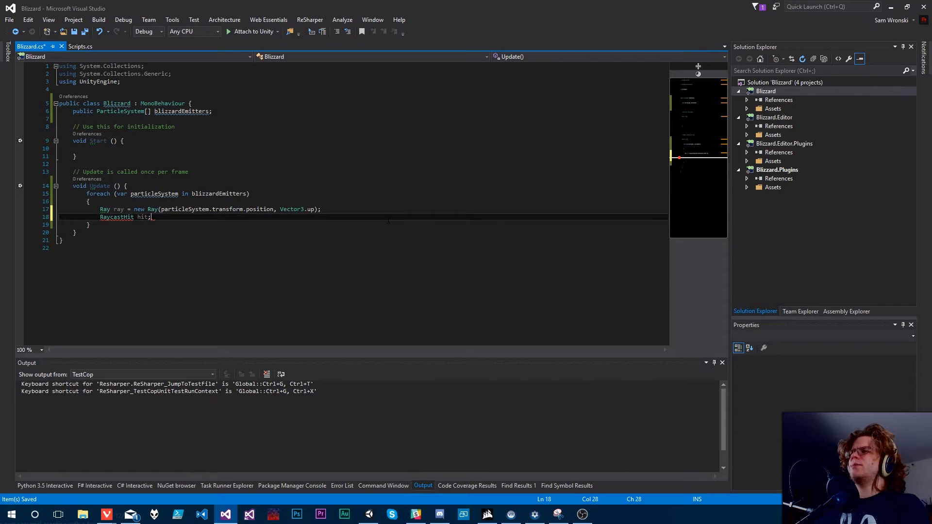
key(ctrl+s)
Step: Begin an if condition that calls Physics.Raycast below the RaycastHit declaration
key(Return)
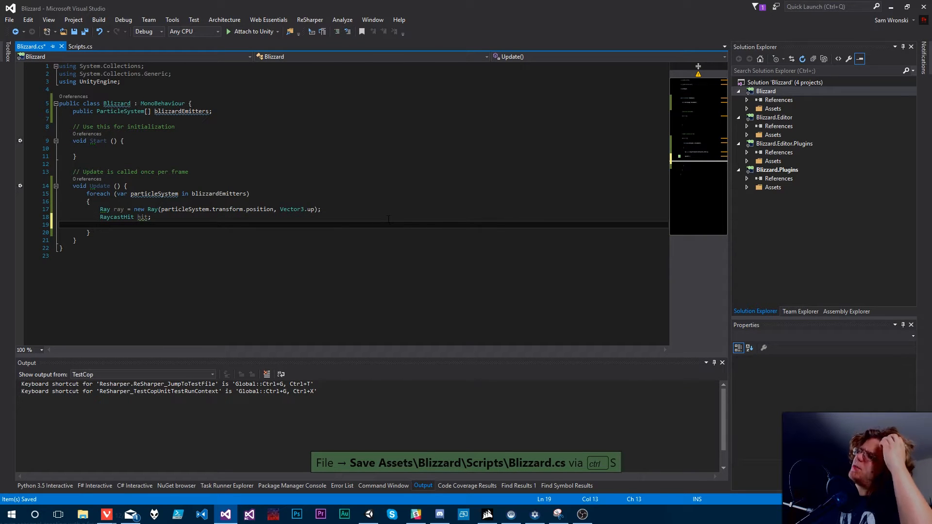
text(if ()
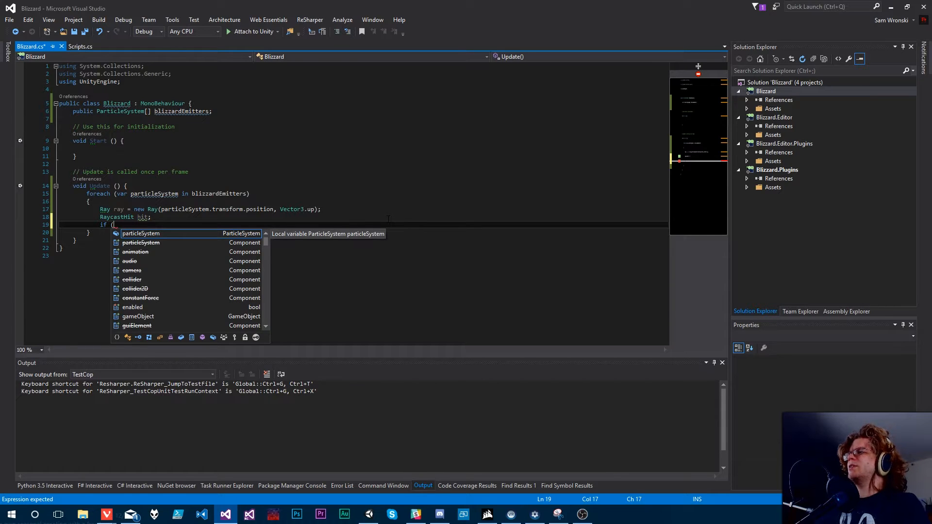
text(Phu)
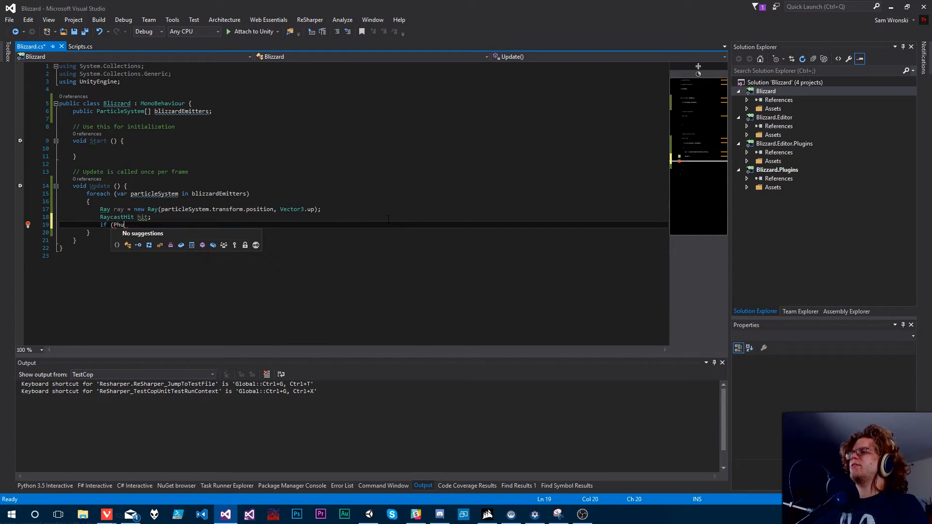
key(BackSpace)
text(ysics.ray)
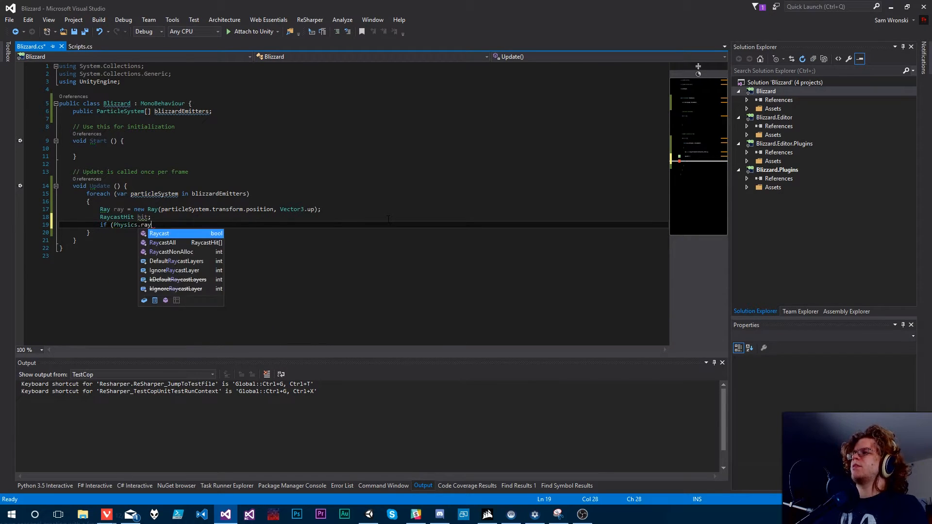
key(Return)
text((h)
key(Escape)
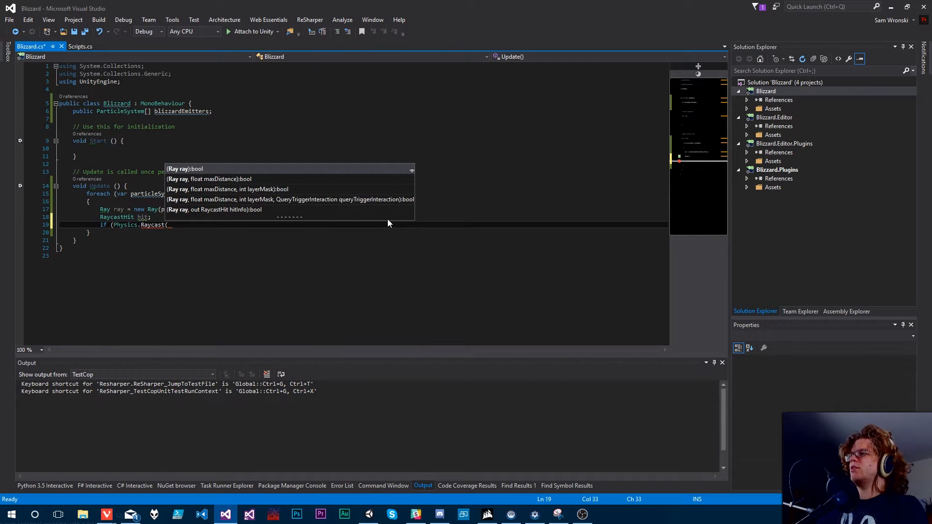
Step: Pass ray, float.MaxValue and out hit to the Raycast call, add an empty if body and save the script
text(ray, )
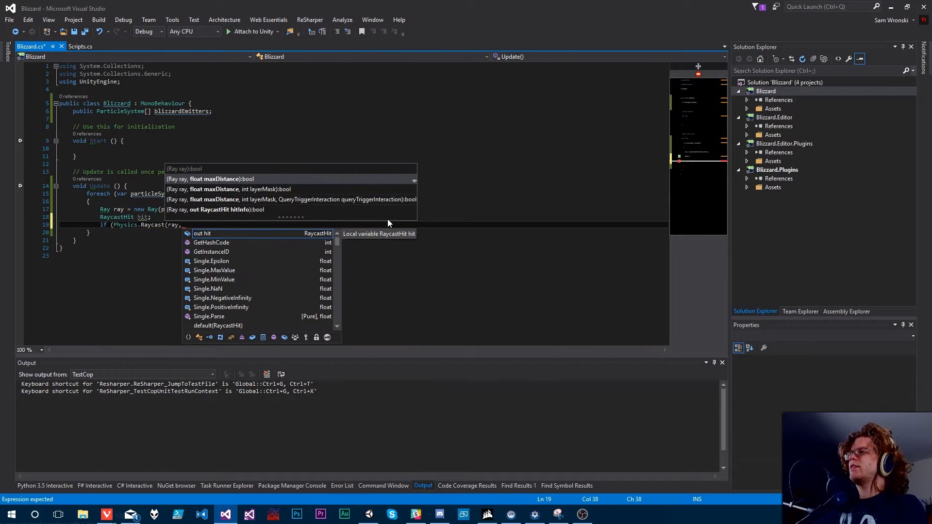
text(fl)
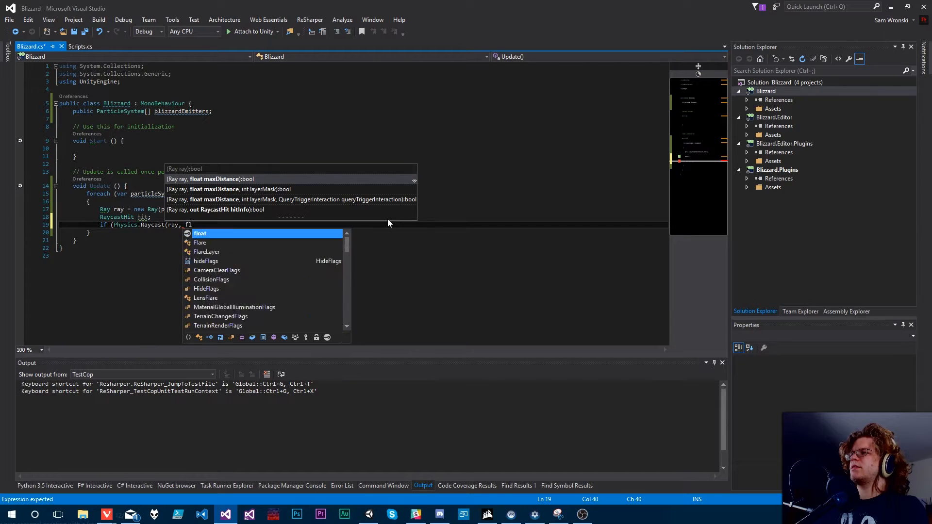
text(oat.)
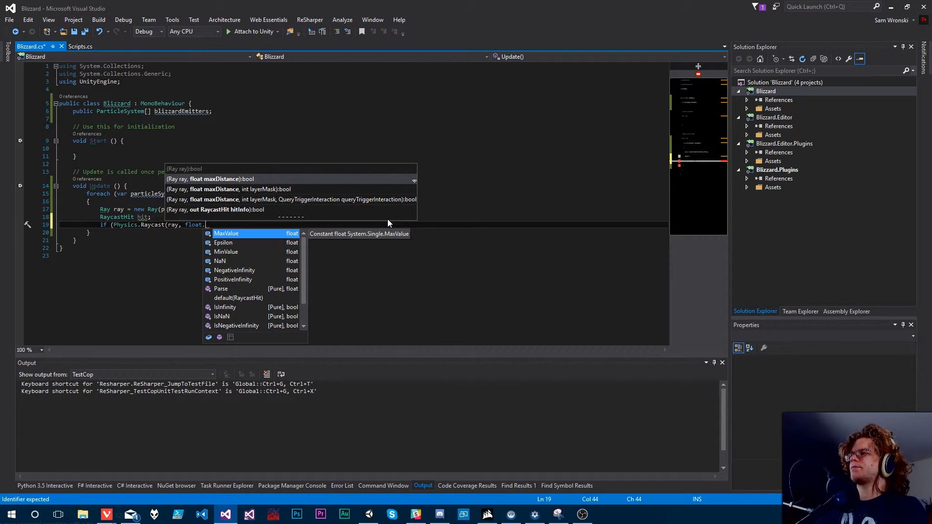
text(MaxValue, )
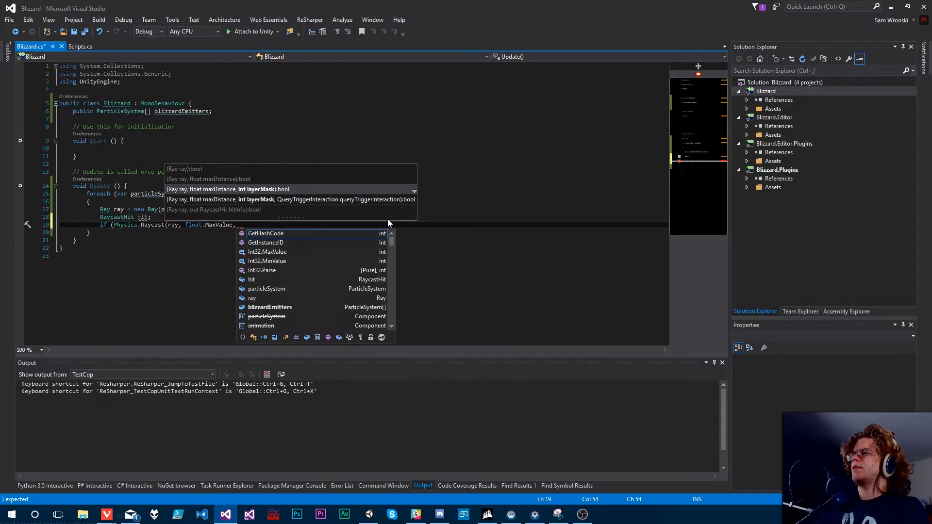
text(out)
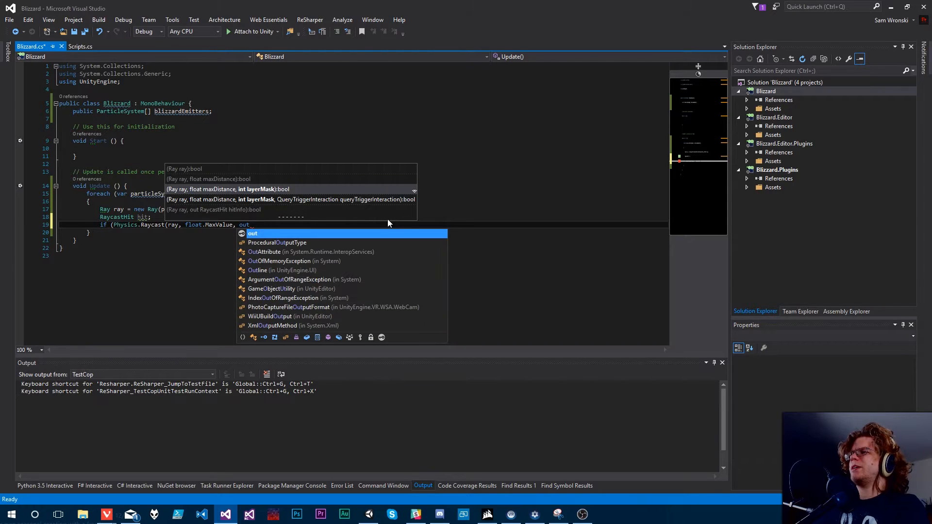
text( hit))
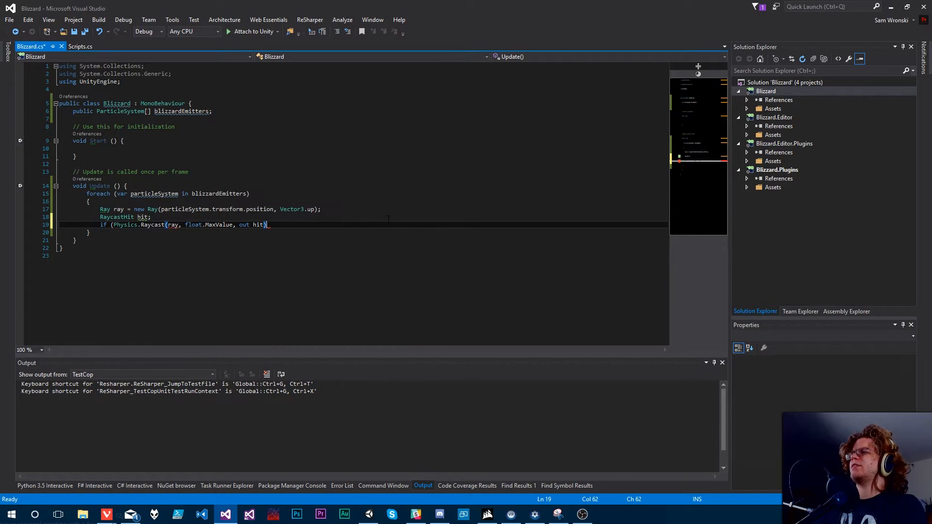
text())
key(Return)
text({)
key(Return)
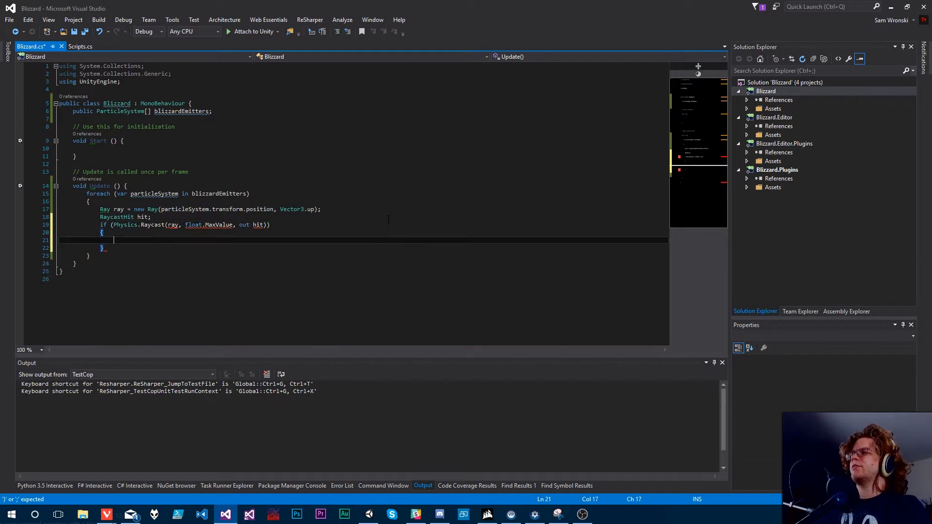
key(ctrl+s)
Step: Reorder the Raycast arguments to ray, out hit, float.MaxValue and save the script
click(185, 225)
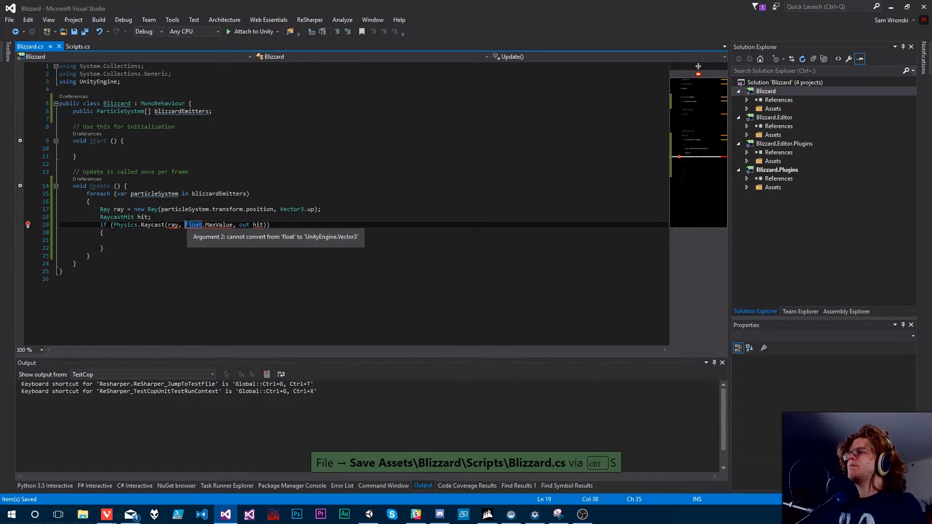
text(out hit,)
key(ctrl+s)
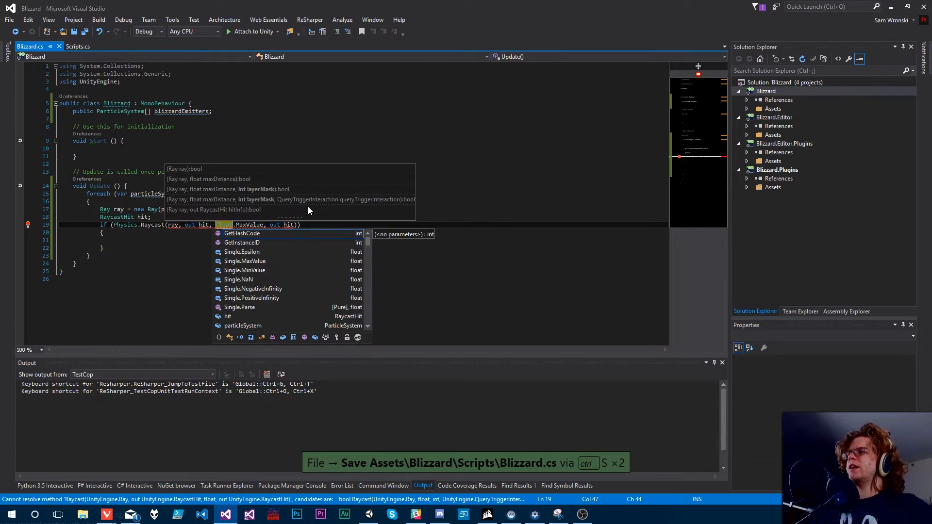
drag(295, 224, 264, 222)
key(BackSpace)
key(ctrl+s)
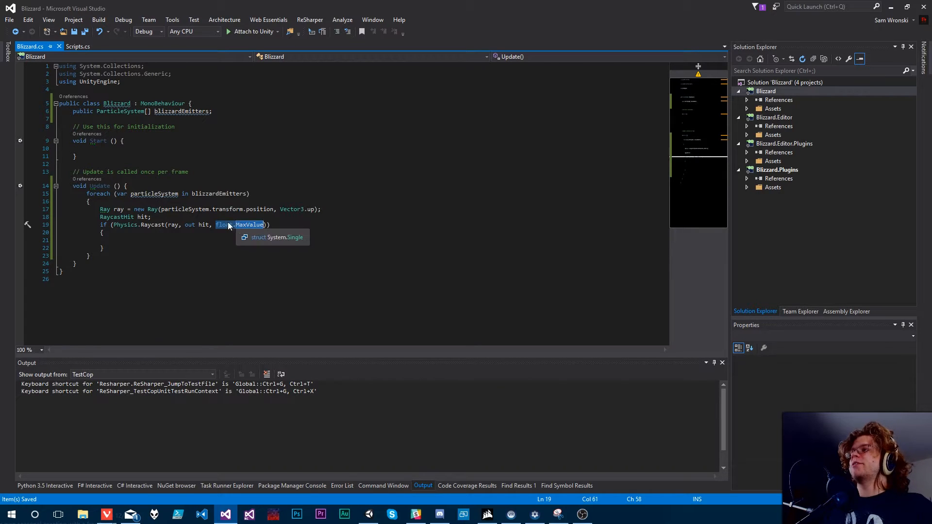
key(Up)
drag(216, 225, 267, 224)
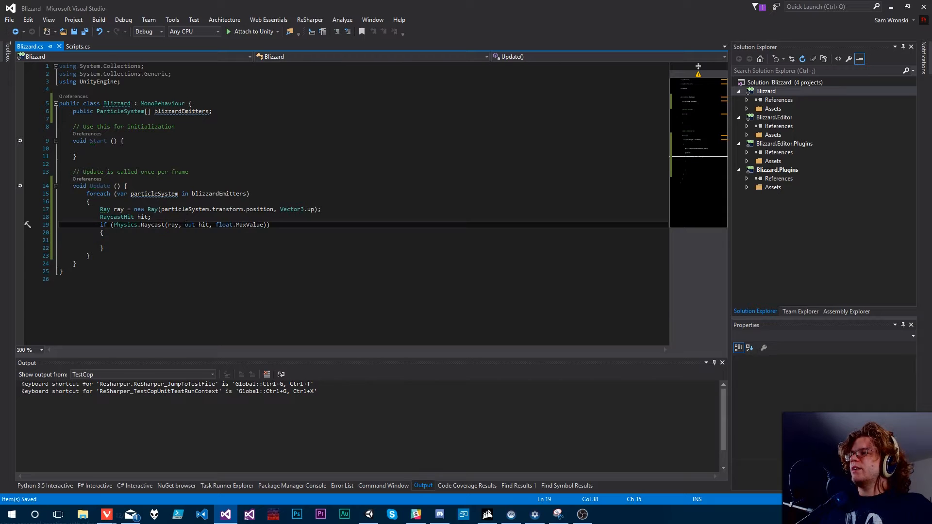
mouse_move(183, 225)
mouse_down()
mouse_move(209, 225)
mouse_move(186, 225)
mouse_up()
click(206, 224)
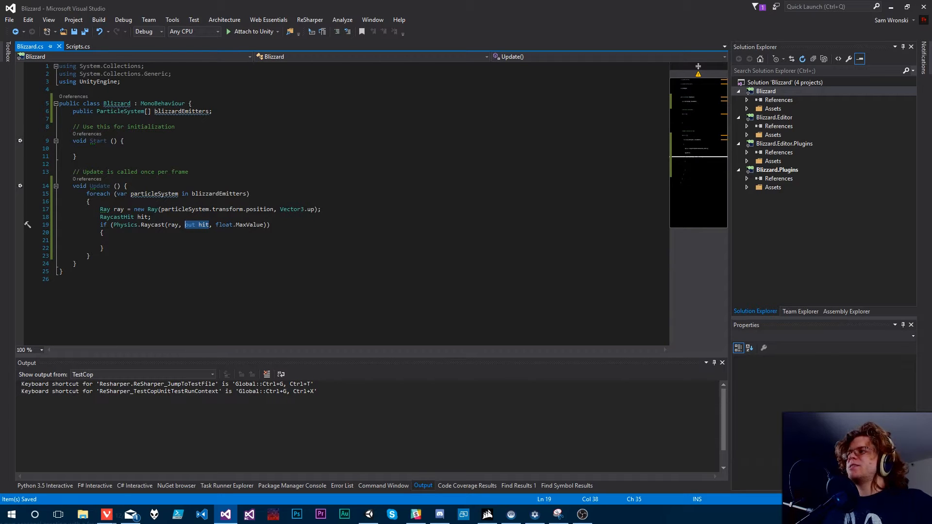
click(104, 248)
click(178, 225)
Step: Begin a statement inside the if body that accesses particleSystem.isEmitting
click(114, 240)
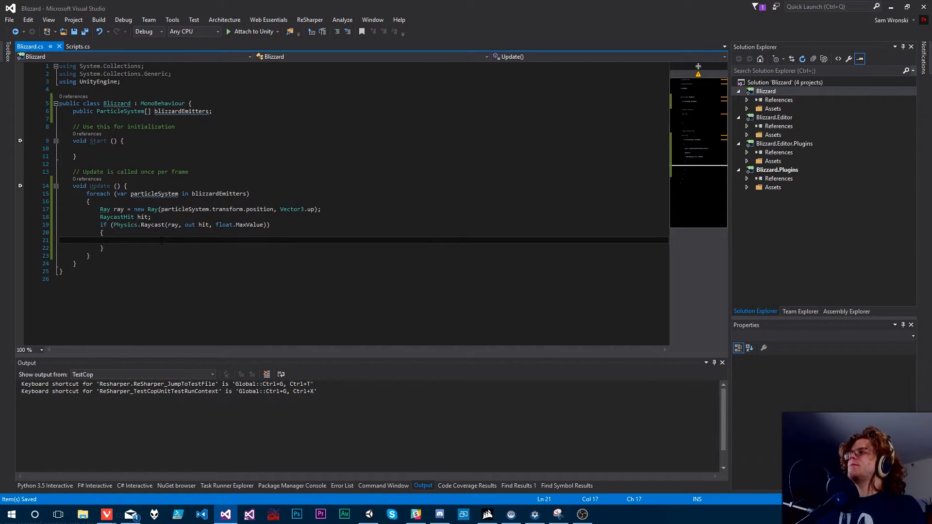
text(particleSyst)
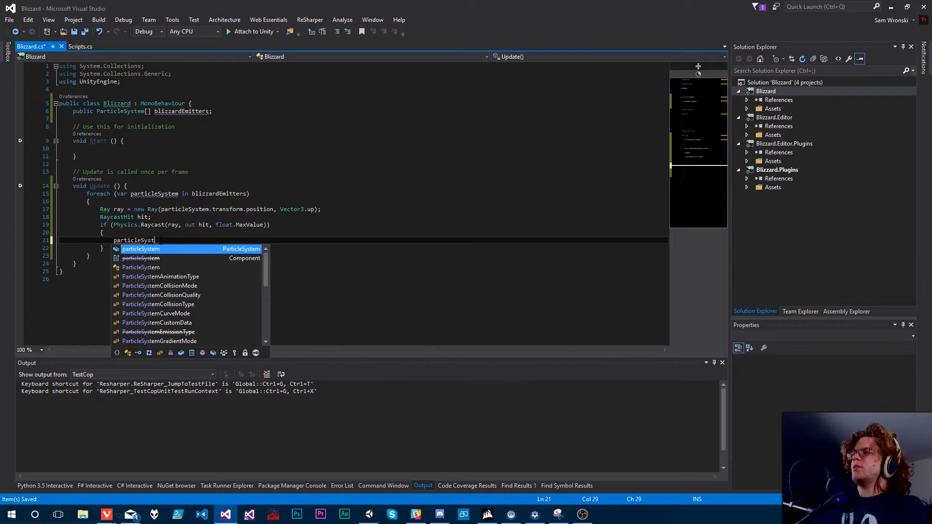
text(em.emi)
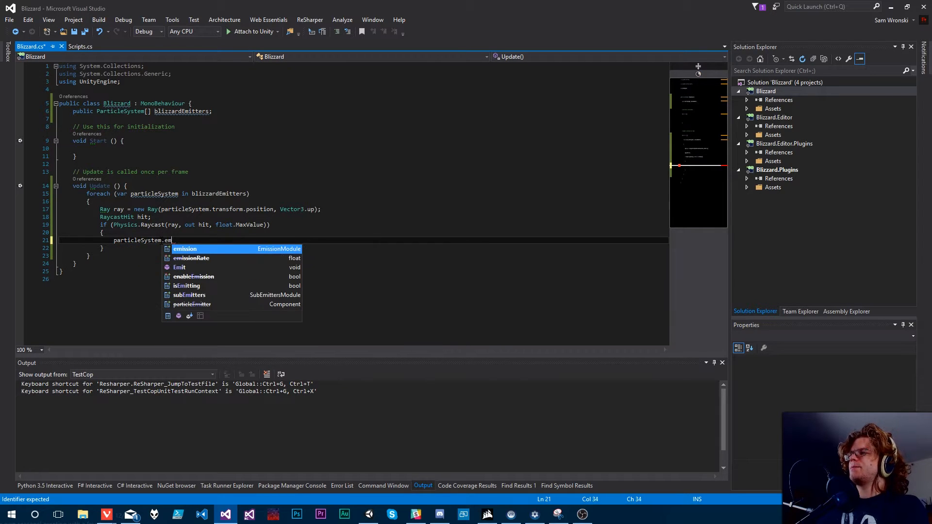
key(Down)
key(Down)
key(Down)
key(Down)
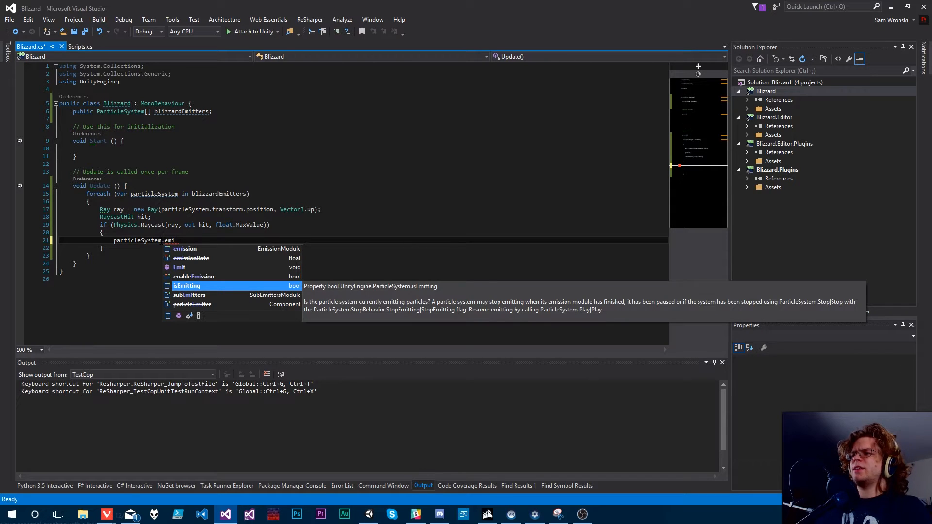
key(Tab)
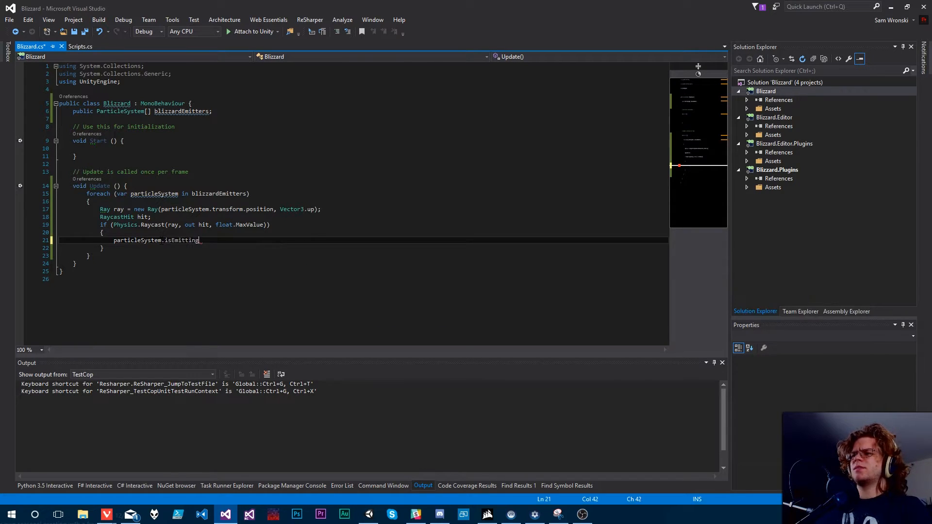
Step: Assign true to particleSystem.isEmitting, close the statement and save the script
text(= true)
key(BackSpace)
key(BackSpace)
key(BackSpace)
key(BackSpace)
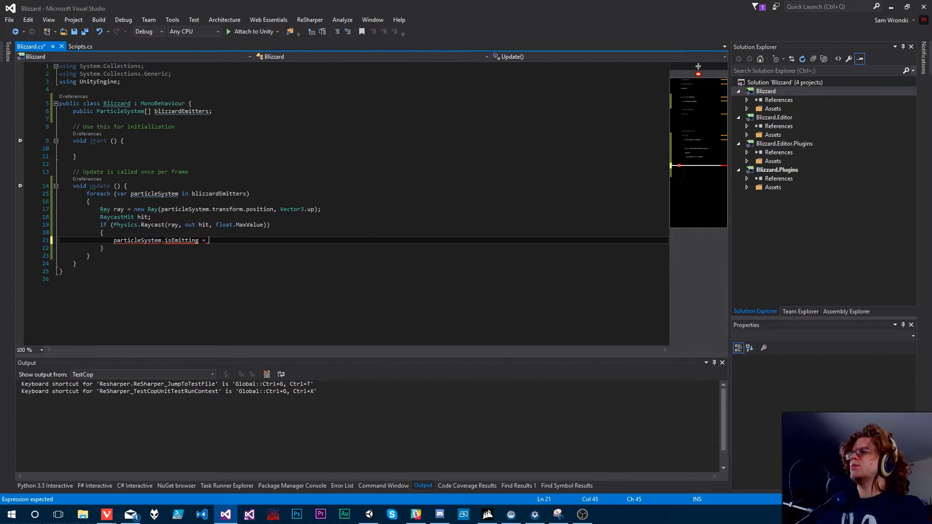
text(true;)
key(ctrl+s)
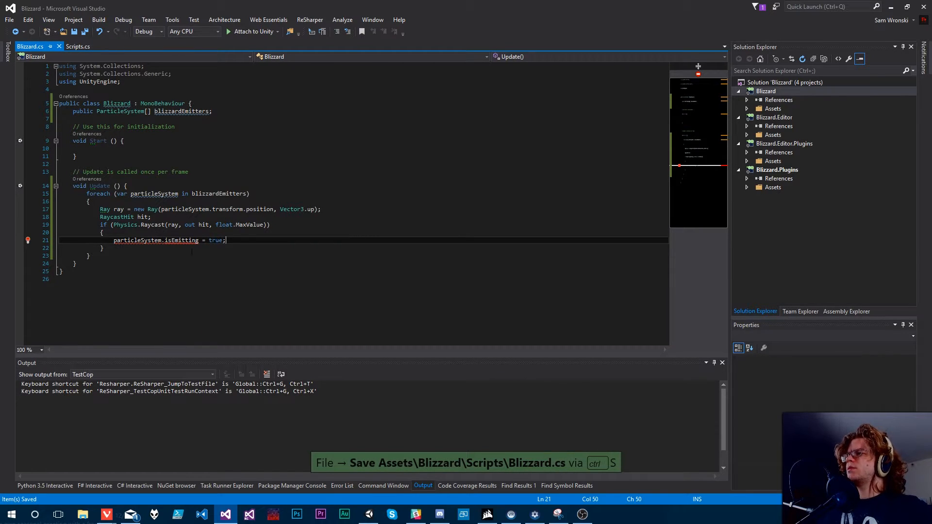
Step: Change the value assigned to isEmitting to false and save the script
double_click(216, 240)
text(false)
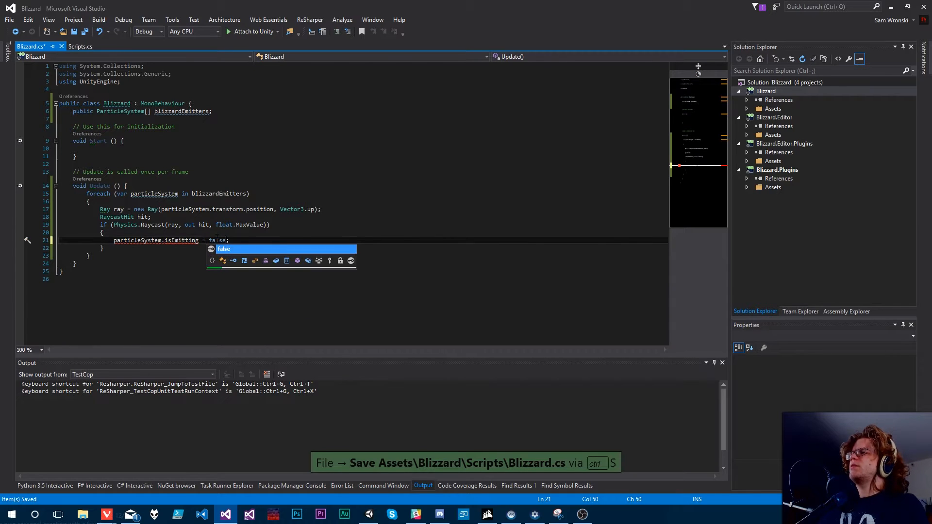
key(ctrl+s)
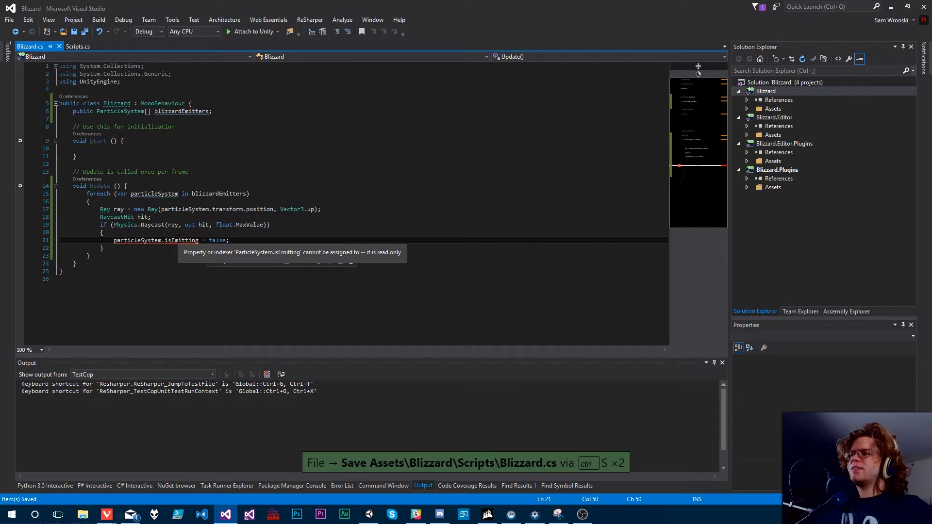
Step: Delete isEmitting from the assignment and try set and emit as the particle system member, clearing each again
double_click(180, 240)
key(Delete)
key(ctrl+space)
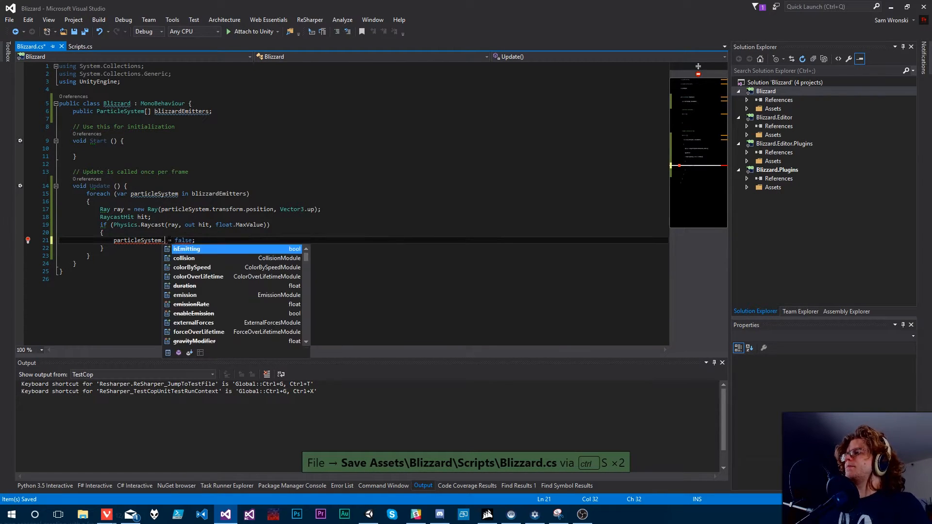
text(set)
key(BackSpace)
key(BackSpace)
key(BackSpace)
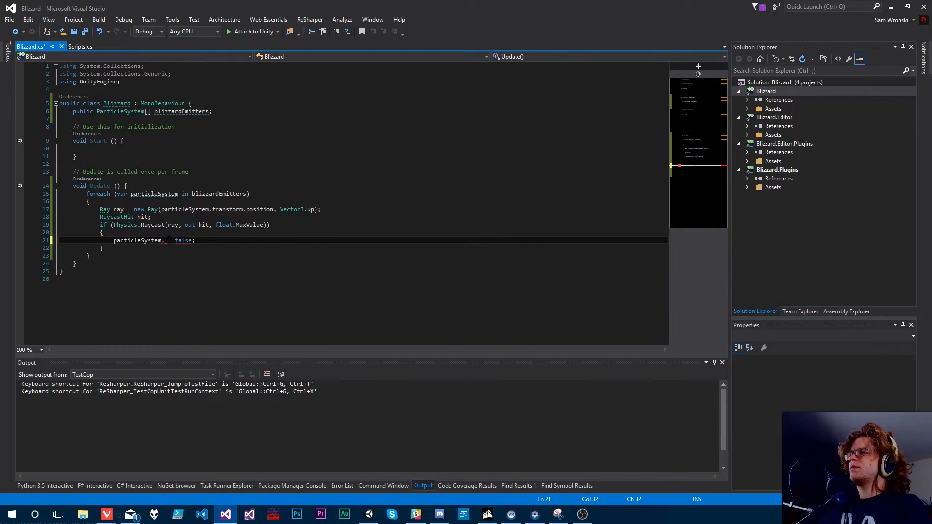
text(emit)
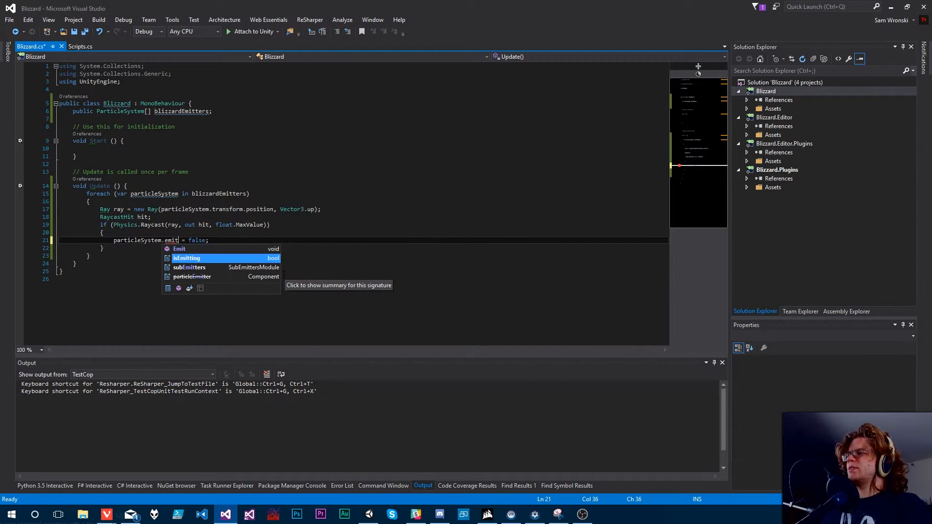
click(284, 278)
key(BackSpace)
key(BackSpace)
key(BackSpace)
key(BackSpace)
Step: Try isPaused as the particle system member in the assignment and save the script
text(Pau)
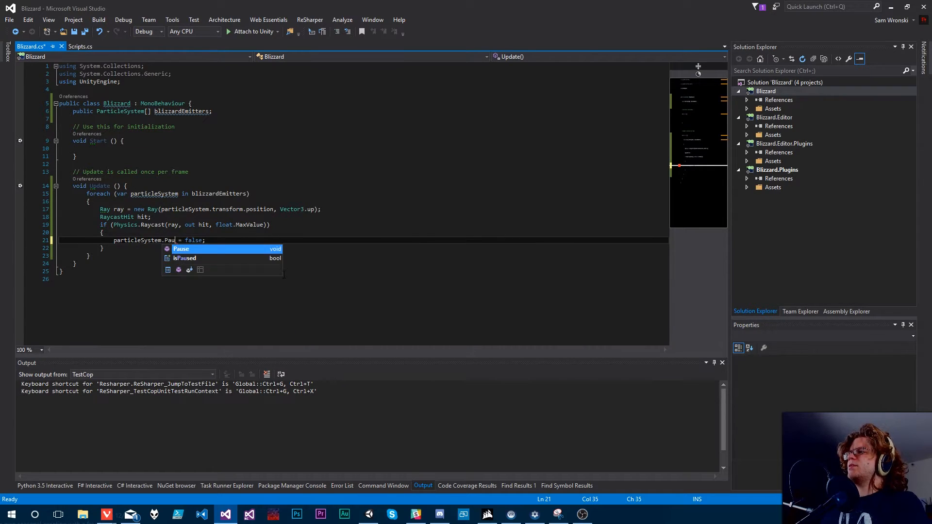
key(Down)
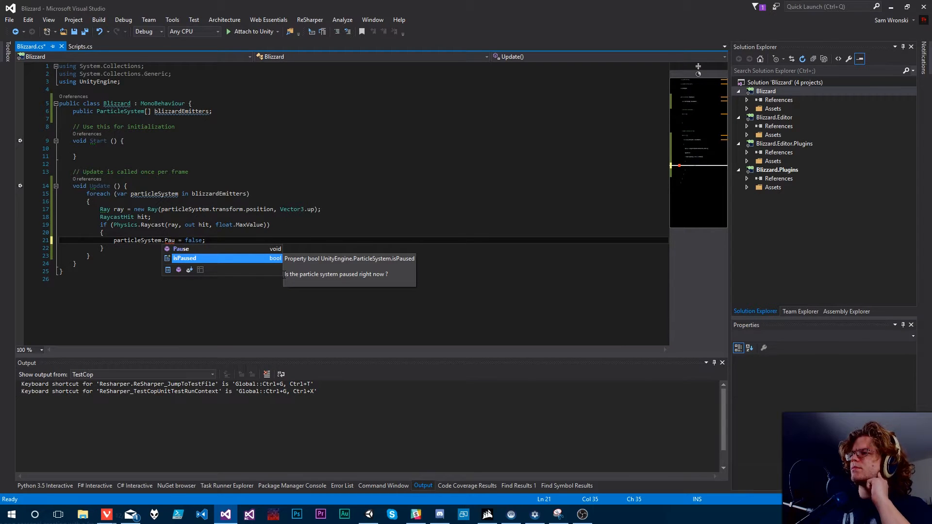
key(Tab)
key(ctrl+s)
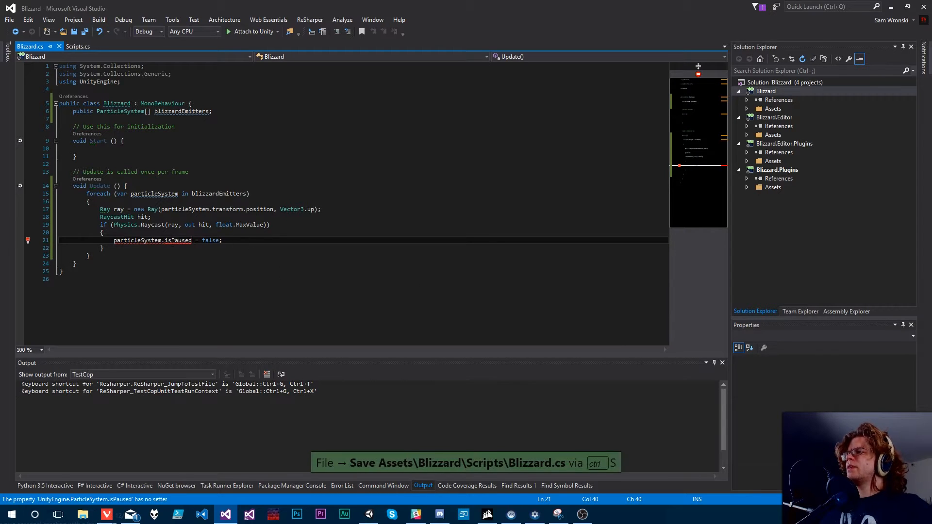
Step: Replace the isPaused assignment with the call particleSystem.Pause(); and save the script
double_click(172, 242)
text(Paus)
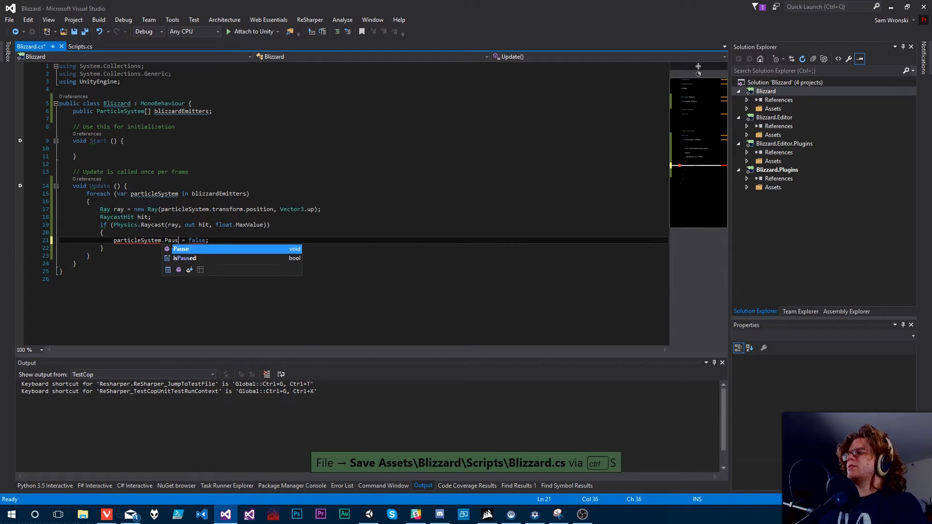
key(BackSpace)
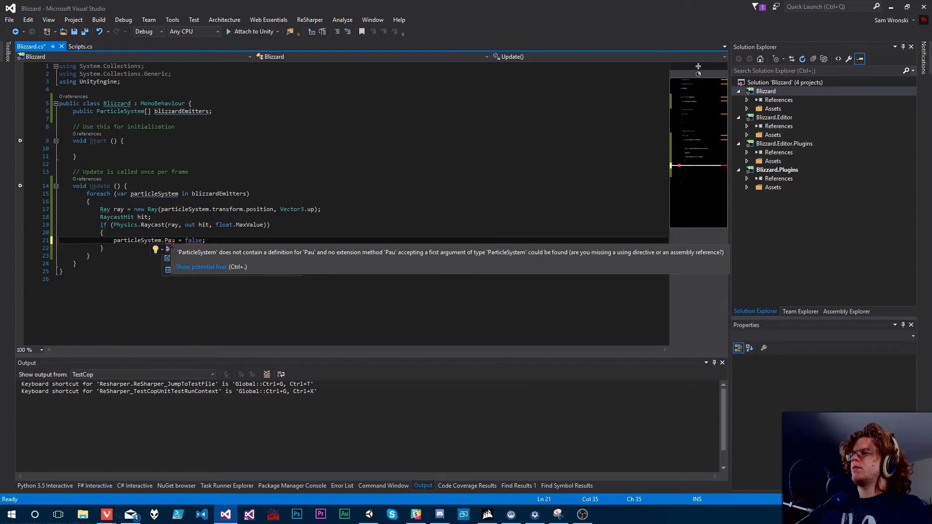
text(se)
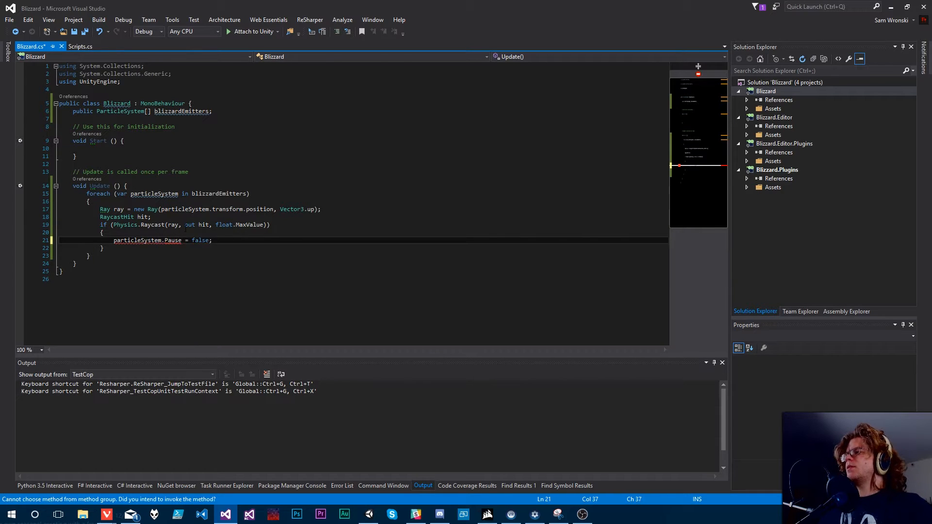
text(())
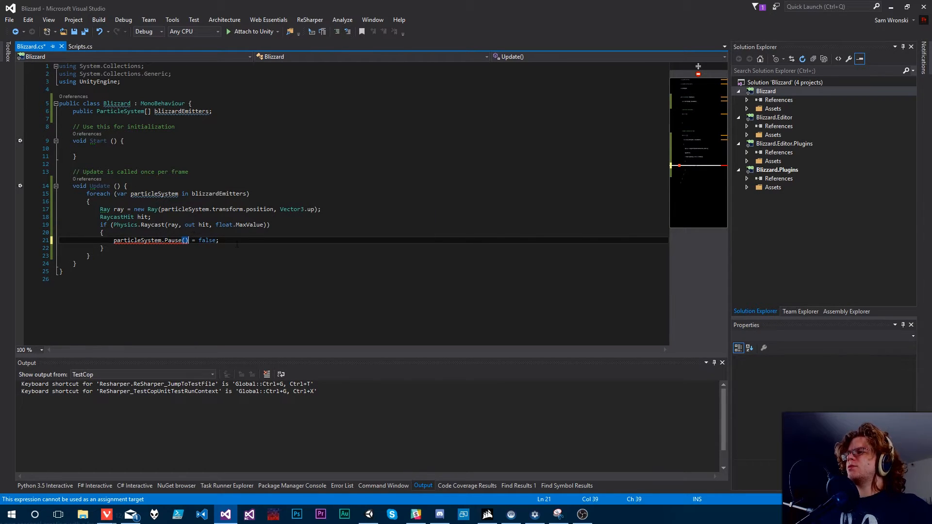
key(shift+End)
key(Delete)
text(;)
key(Up)
key(ctrl+s)
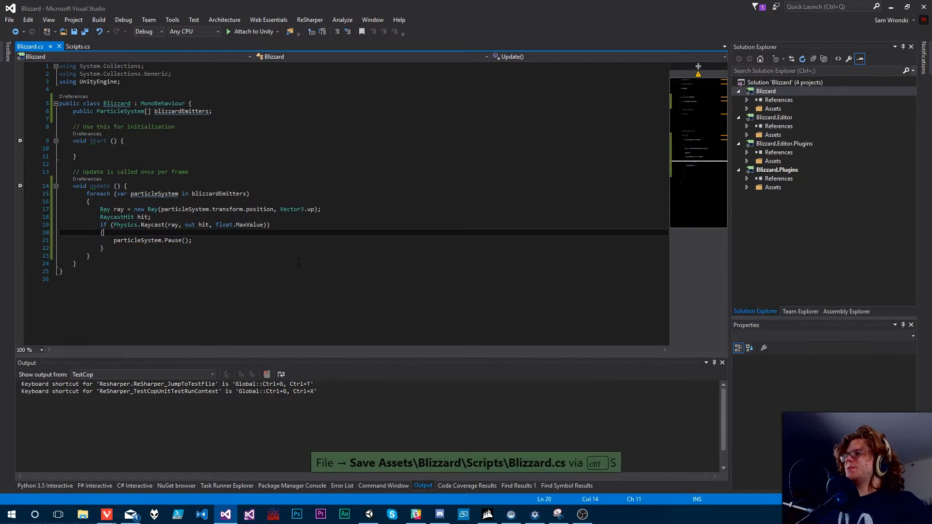
Step: Add the condition if (!particleSystem.isPaused) on a new line above the Pause call
key(Return)
text(if ()
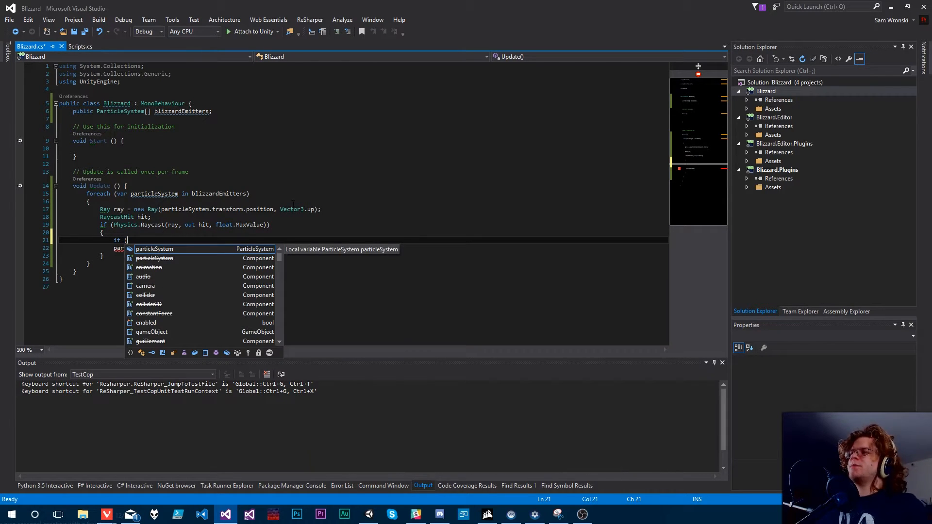
text(particleSystem.is)
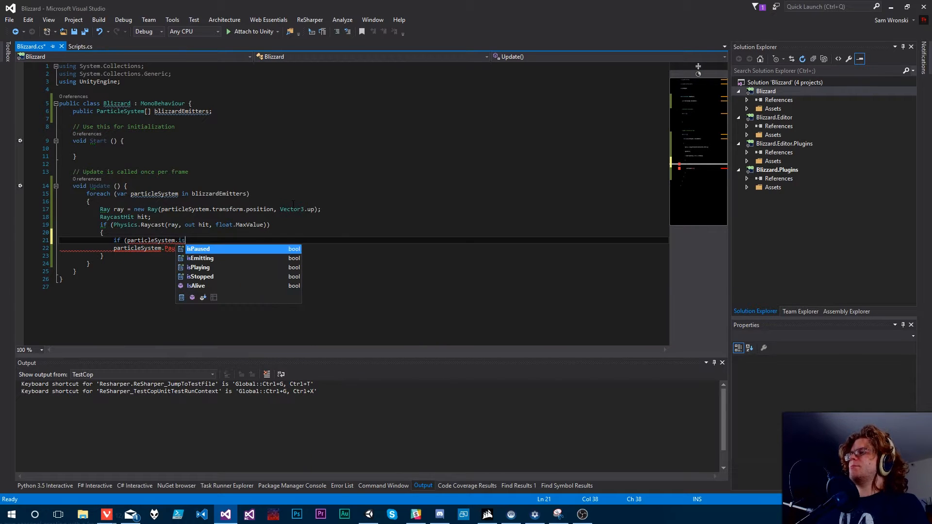
key(Tab)
text())
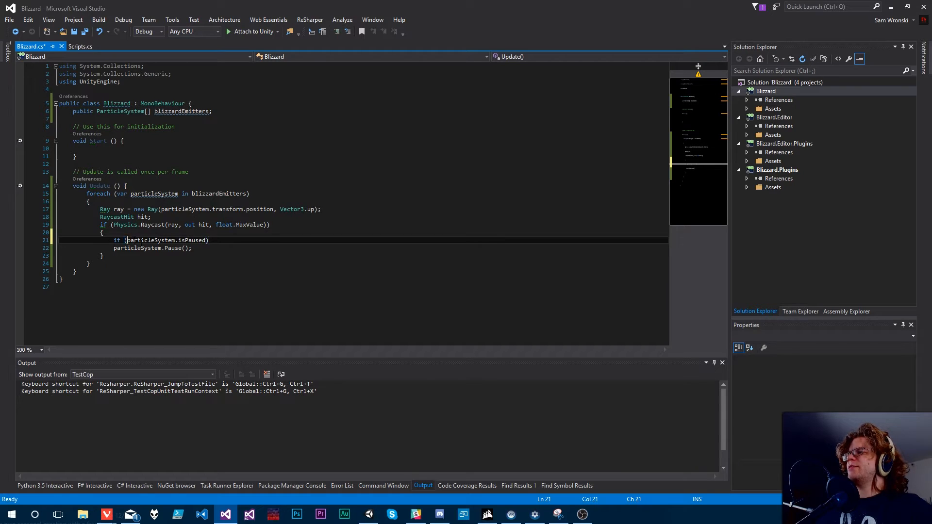
text(!)
Step: Enclose the Pause call in braces under the !isPaused condition and save the script
key(Down)
key(End)
click(232, 237)
text({)
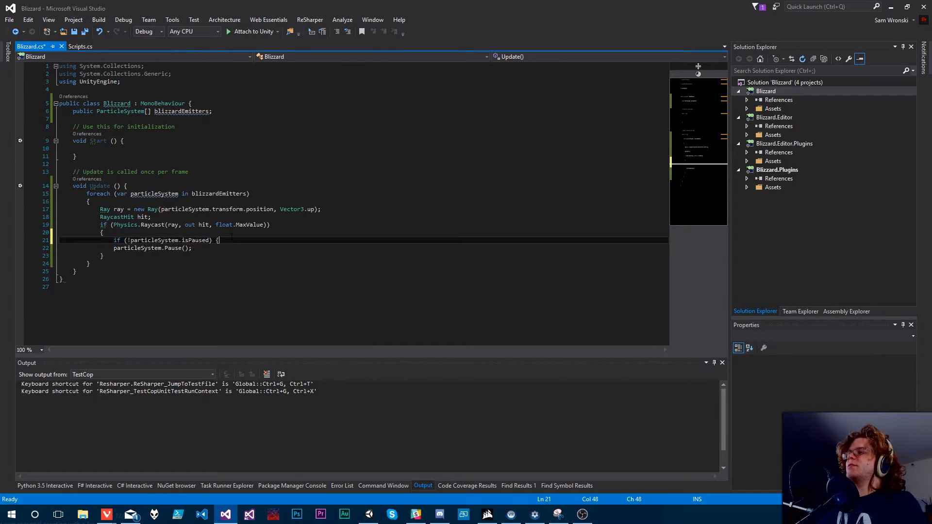
key(Down)
key(Return)
text(})
key(ctrl+s)
Step: Add an else block after the Physics.Raycast if block
key(Down)
key(Return)
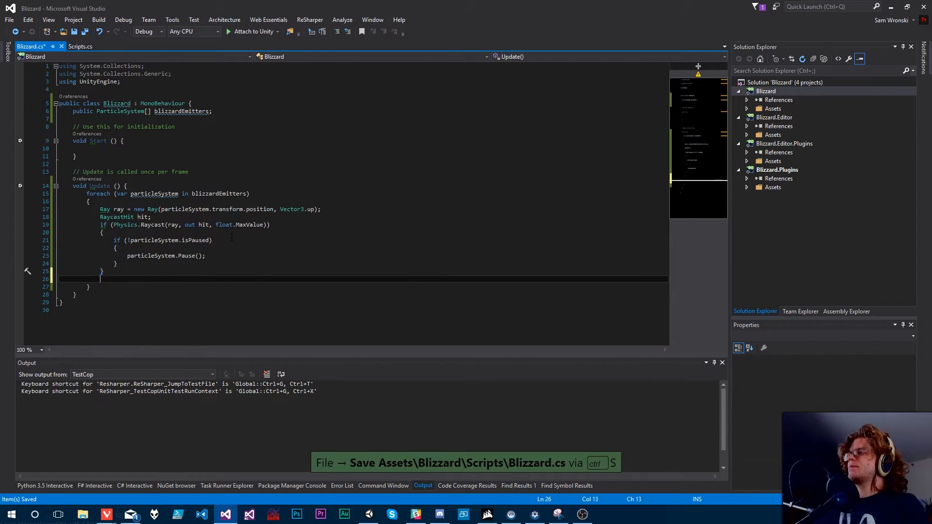
text(else {)
key(Return)
key(Return)
Step: Insert an if (particleSystem.isPaused) block with braces inside the else block
text(if)
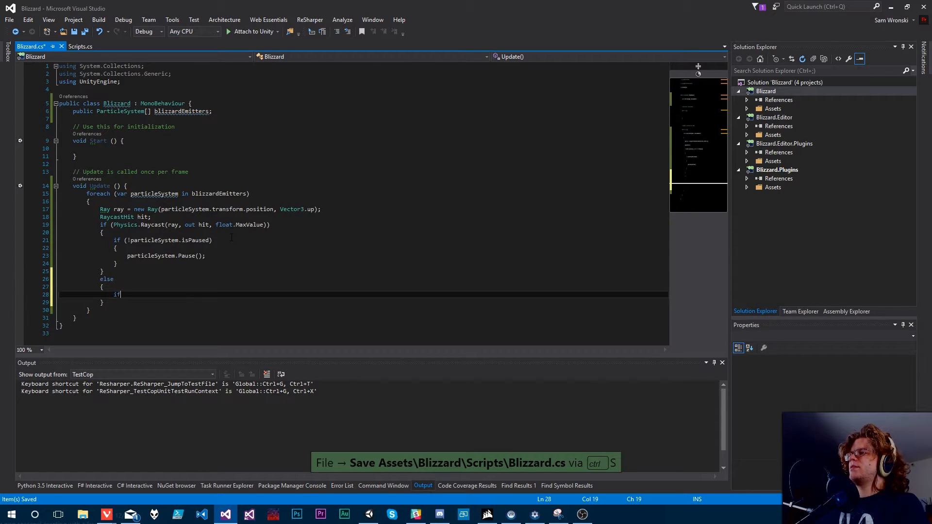
text( (particleSystem.)
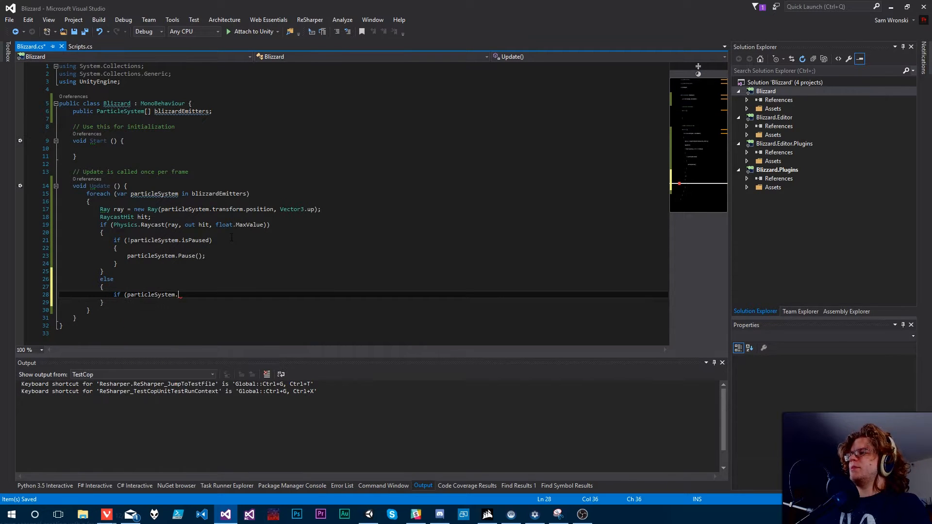
text(isPaused)
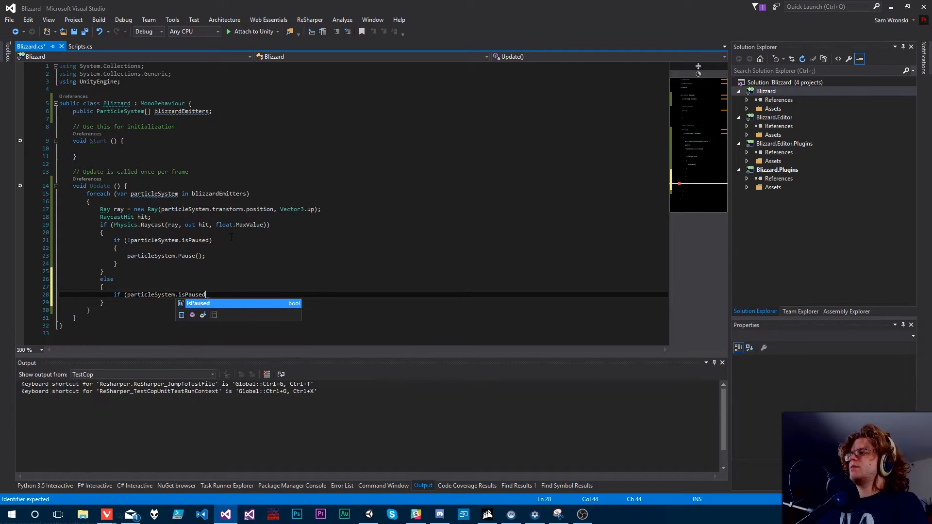
key(Escape)
text())
key(Return)
text({)
key(Return)
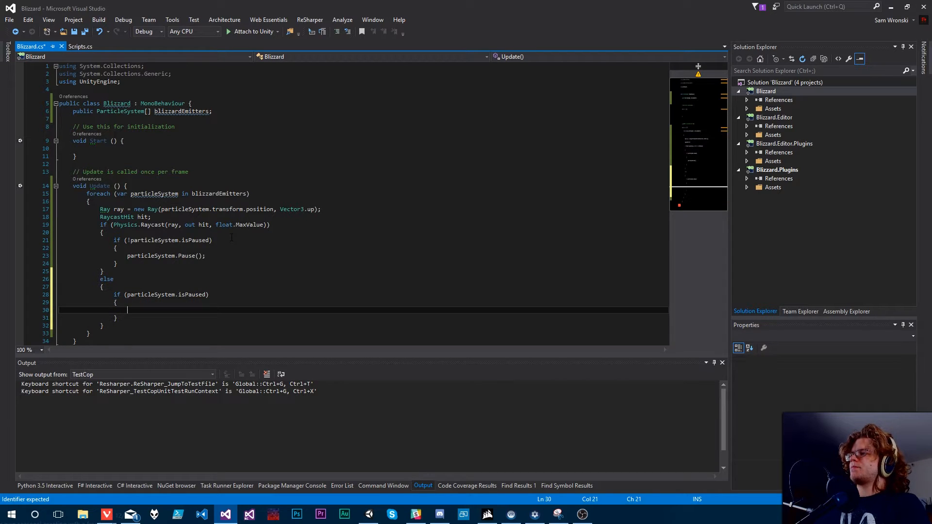
Step: Start a particleSystem statement in the isPaused block, trying St and then entering Pause as its member
text(particleSys)
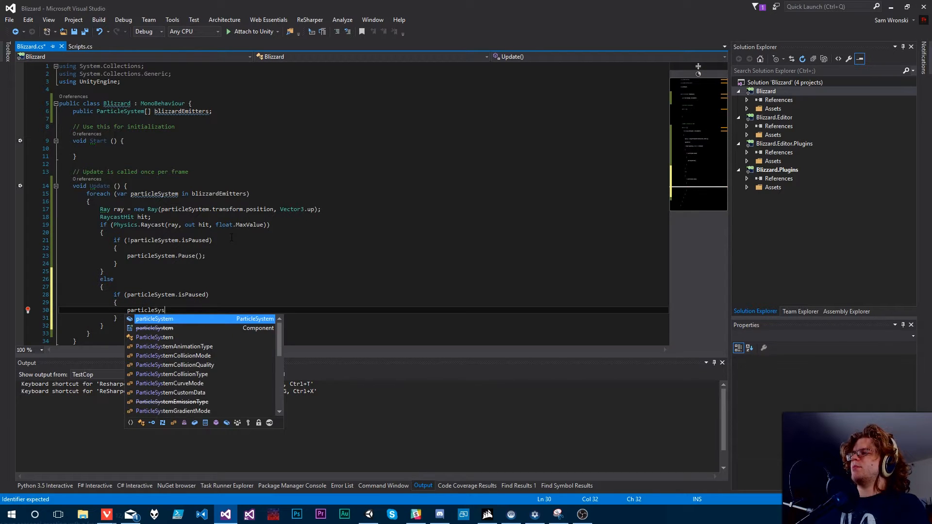
text(tem.St)
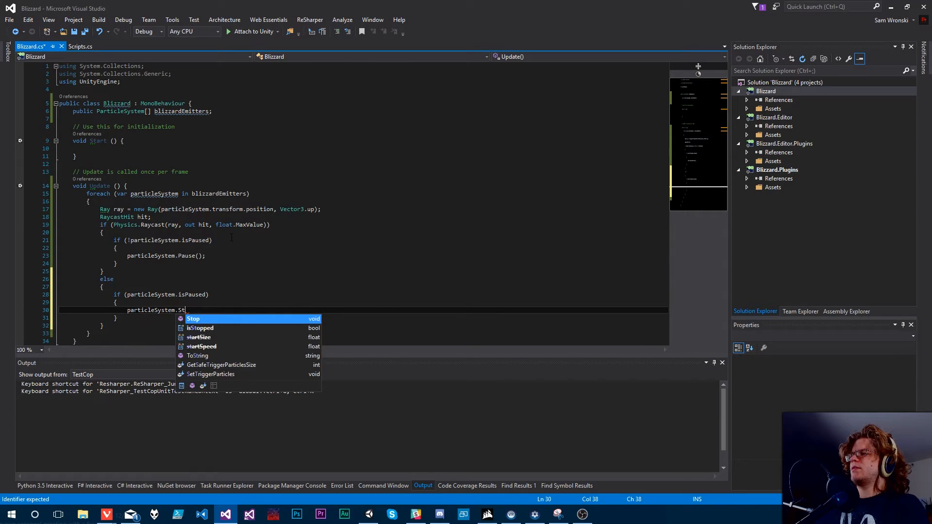
key(BackSpace)
key(BackSpace)
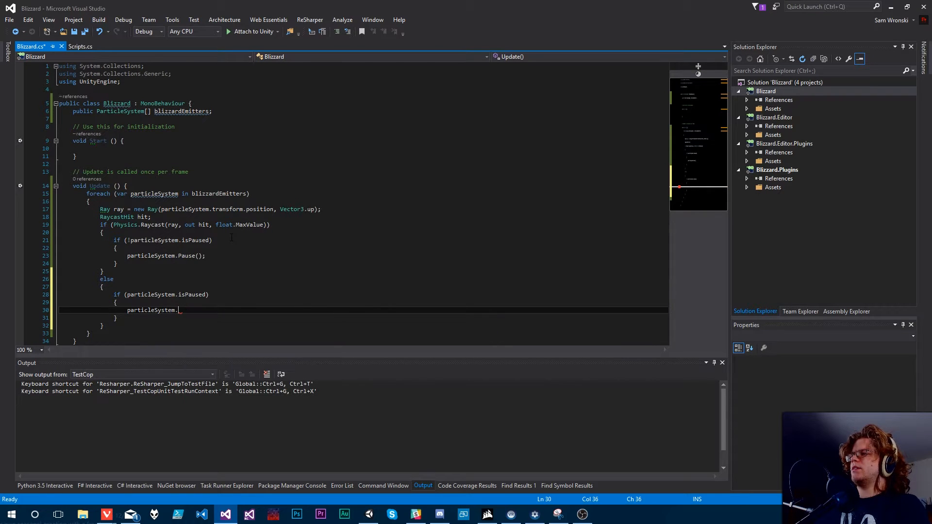
key(BackSpace)
key(ctrl+space)
text(.)
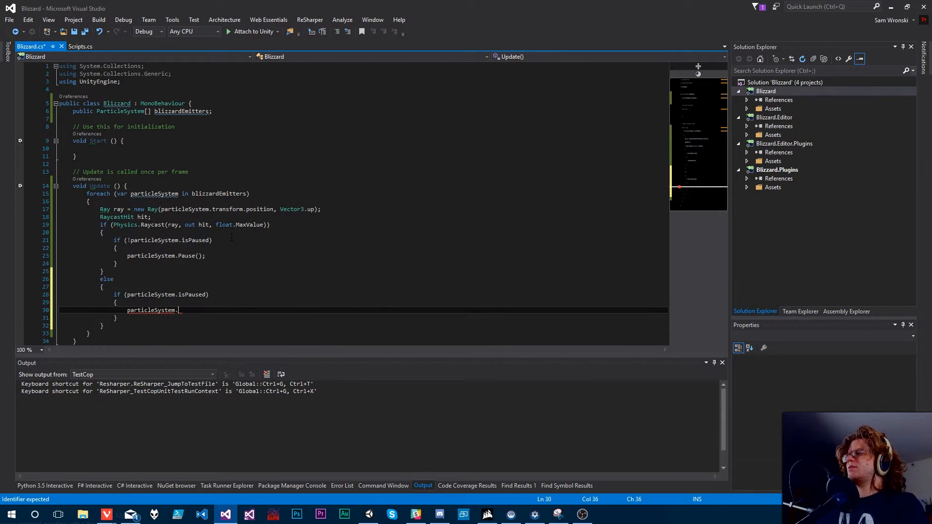
text(Pause)
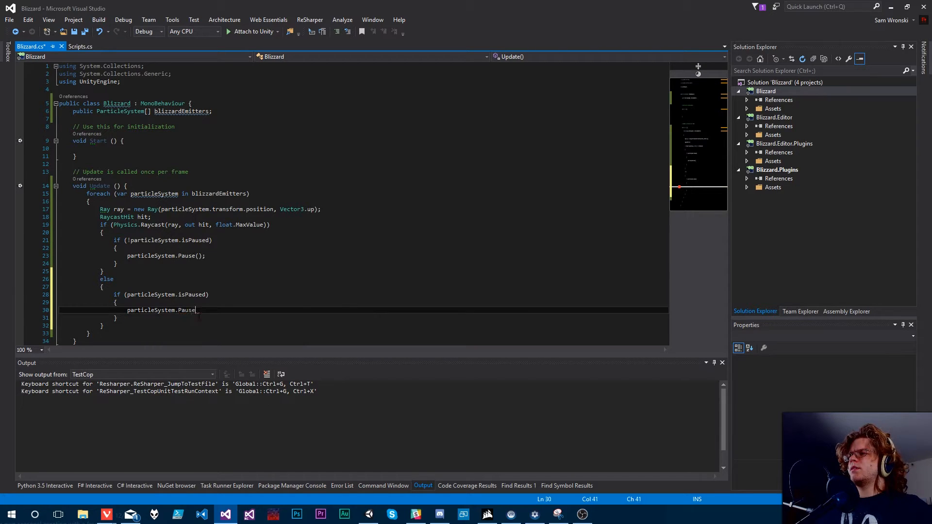
Step: Inspect the definition of Pause in the ParticleSystem metadata, expand its entry and return to the Blizzard script
double_click(194, 319)
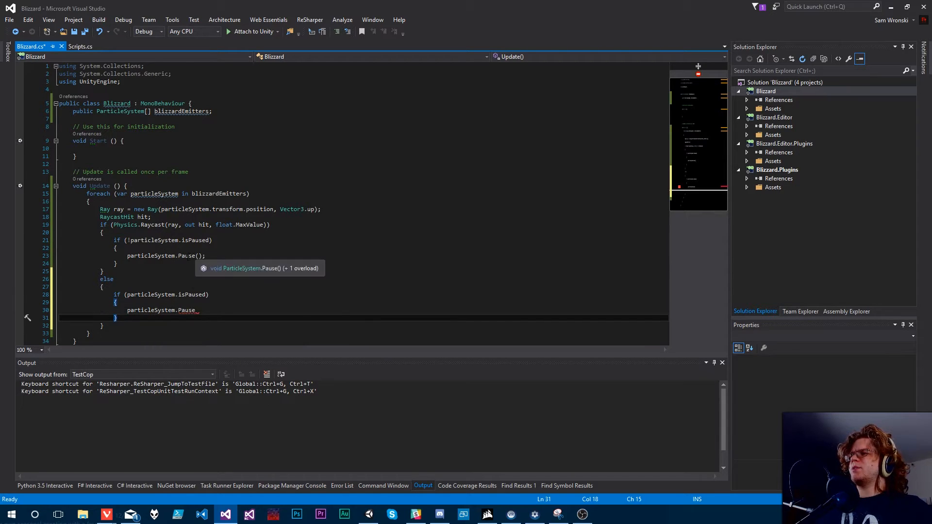
click(186, 256)
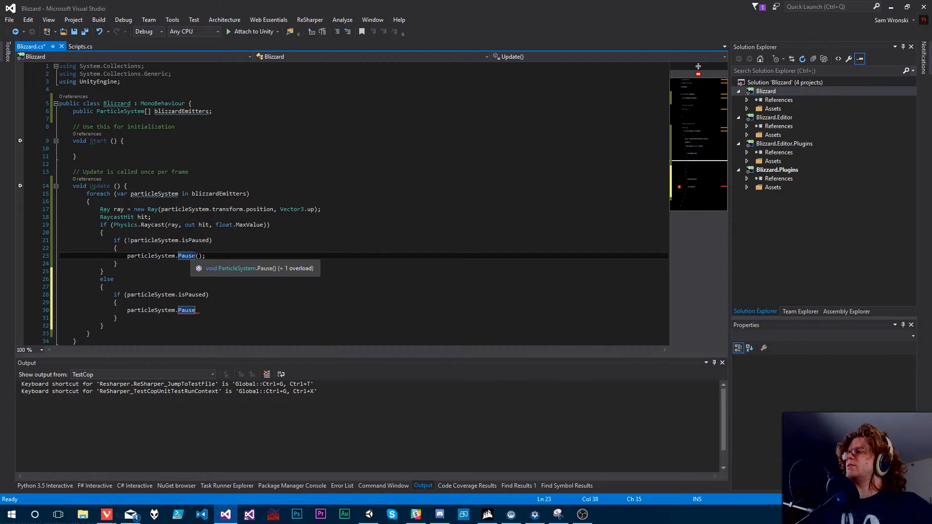
key(F12)
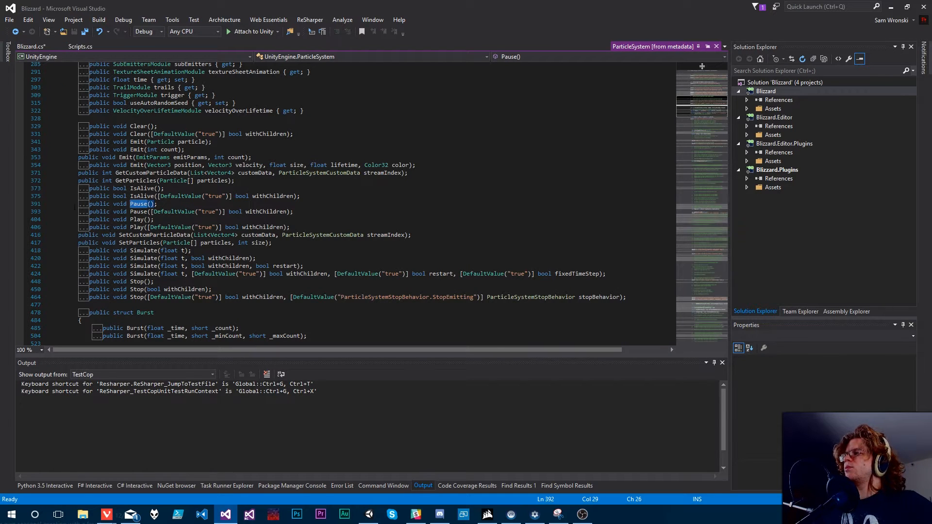
click(47, 204)
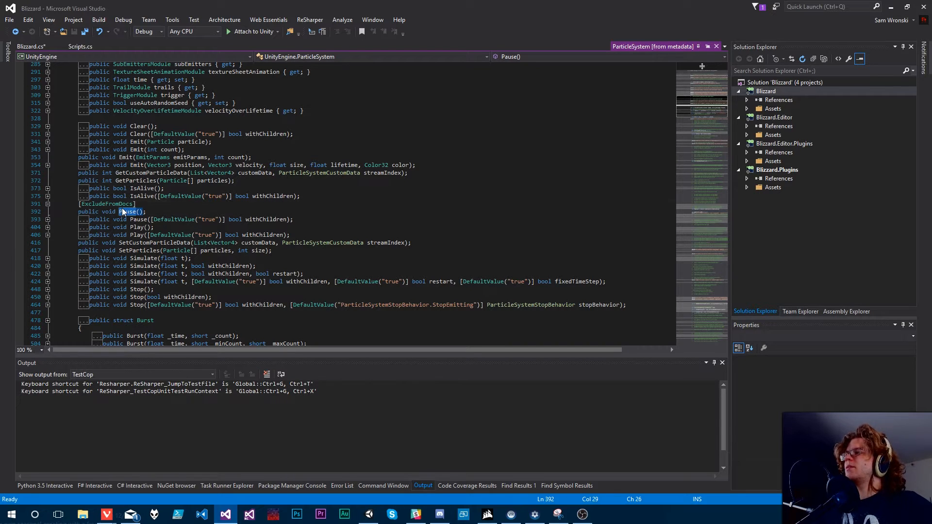
click(30, 47)
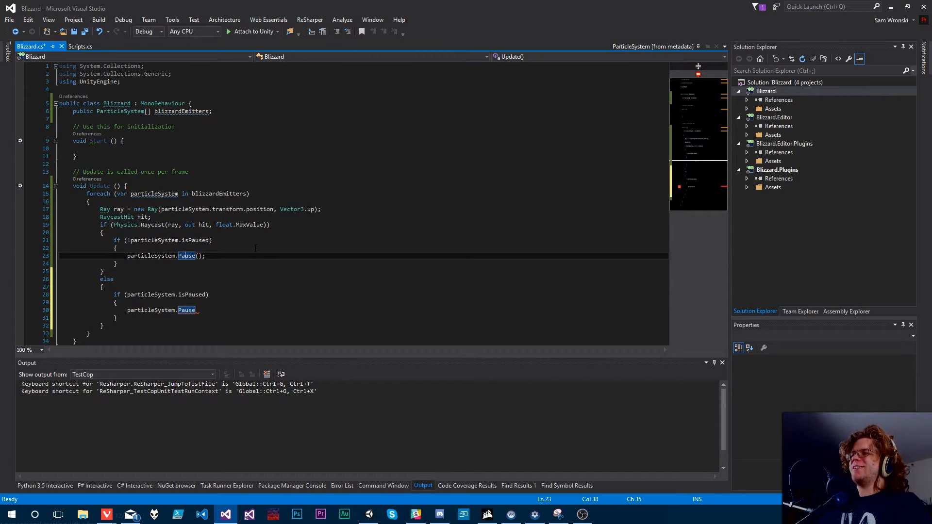
Step: Replace Pause in the else branch with Play(); and save the script
key(ctrl+z)
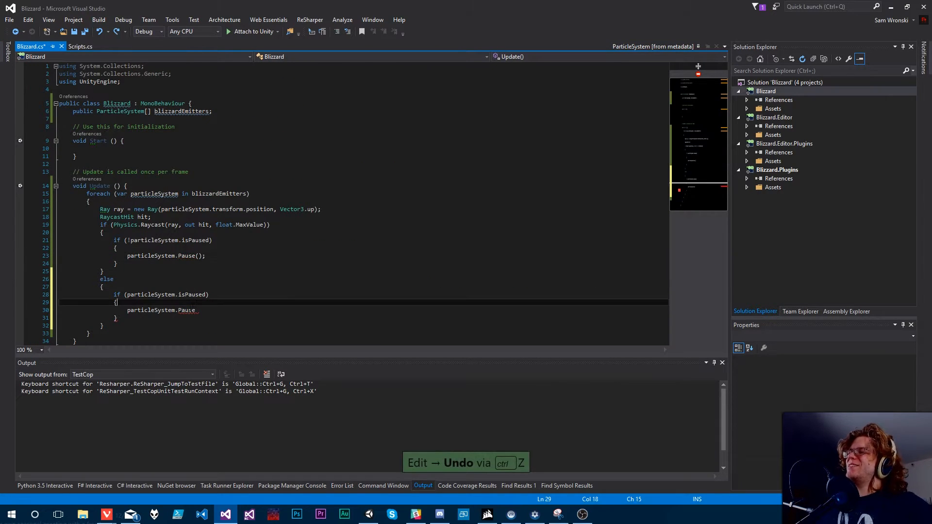
double_click(187, 310)
text(P)
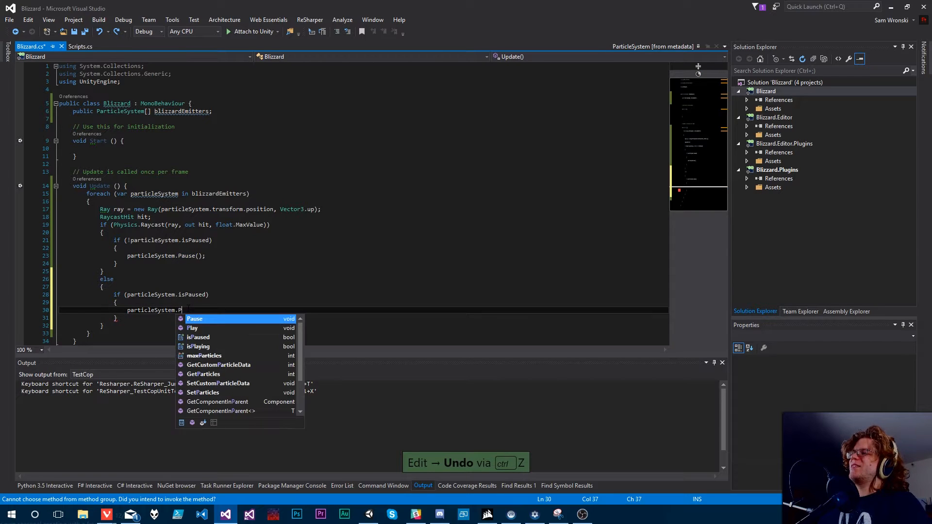
text(la)
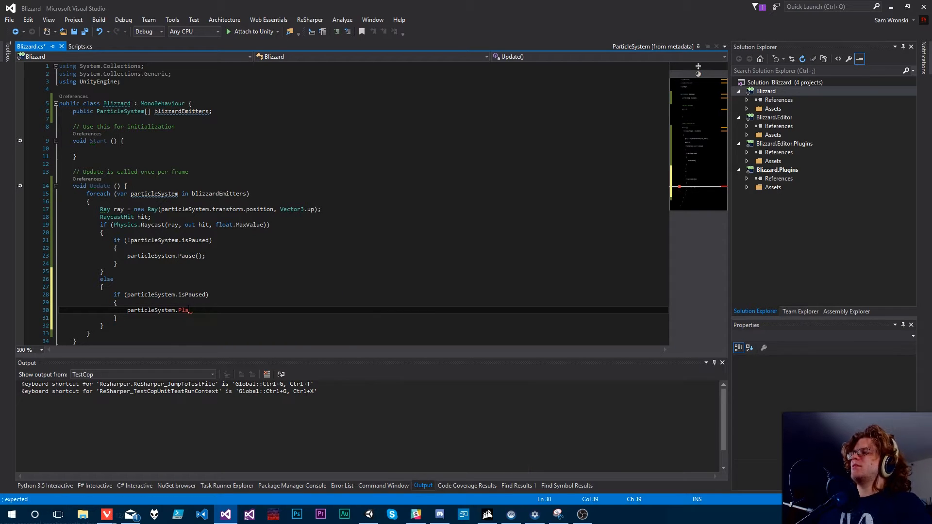
text(y()
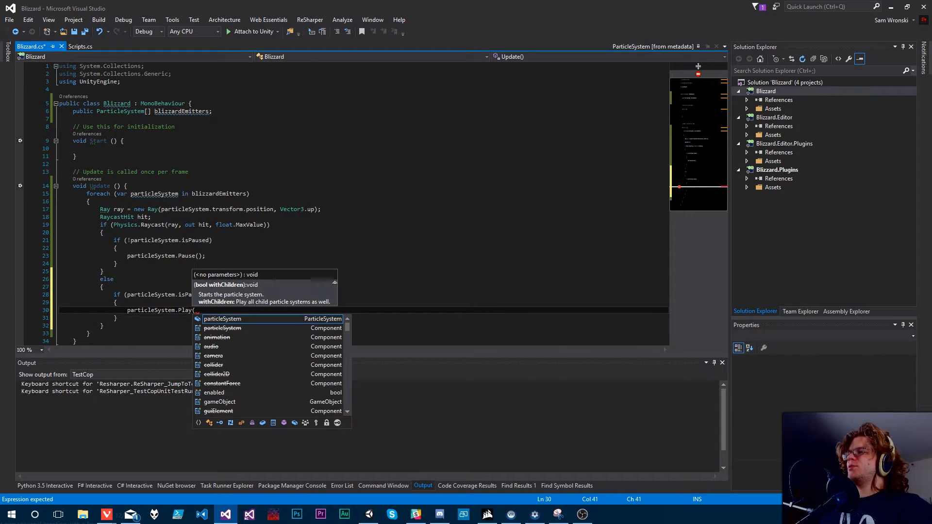
text();)
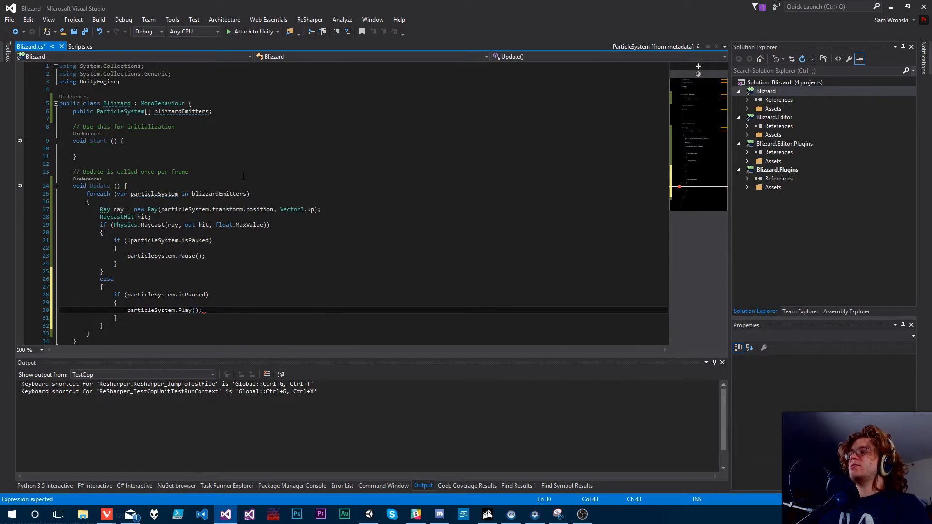
key(ctrl+s)
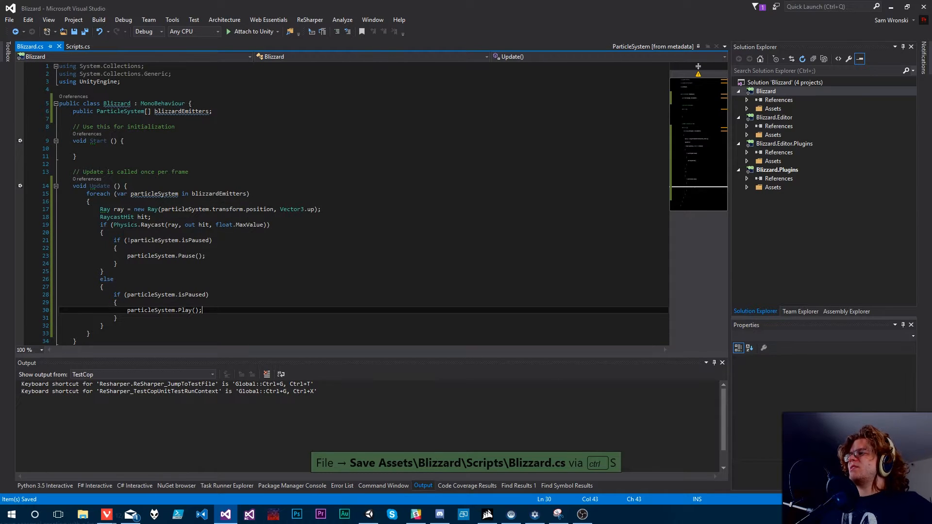
Step: Switch to the Unity editor and add a 3D cube to the scene
drag(87, 193, 148, 329)
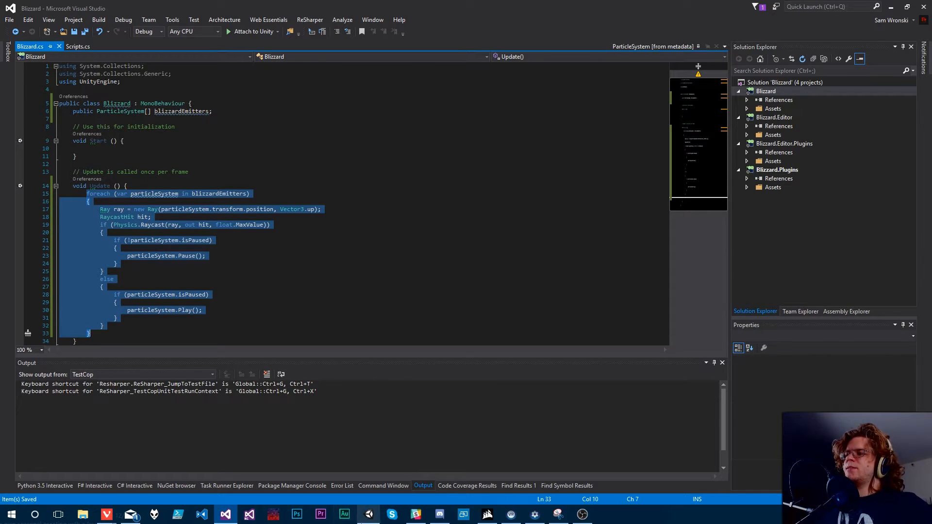
key(alt+Tab)
right_drag(454, 203, 494, 208)
click(488, 185)
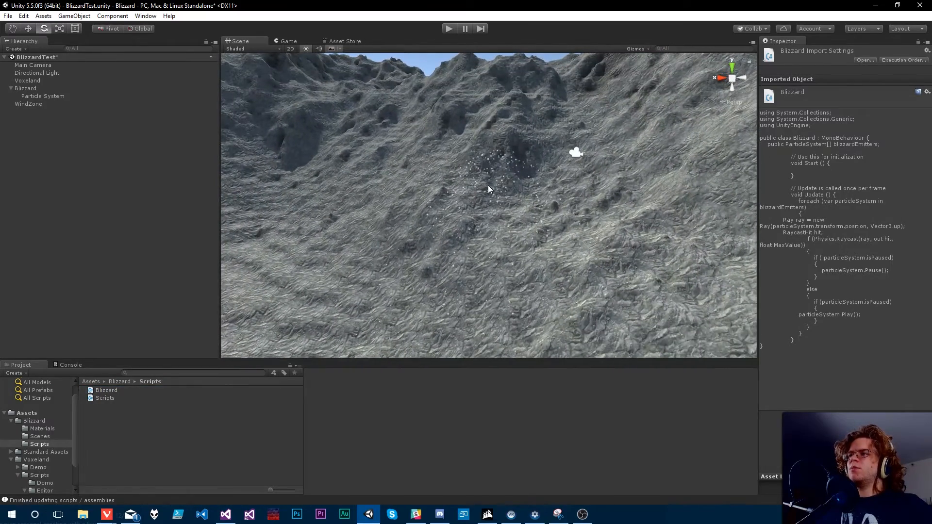
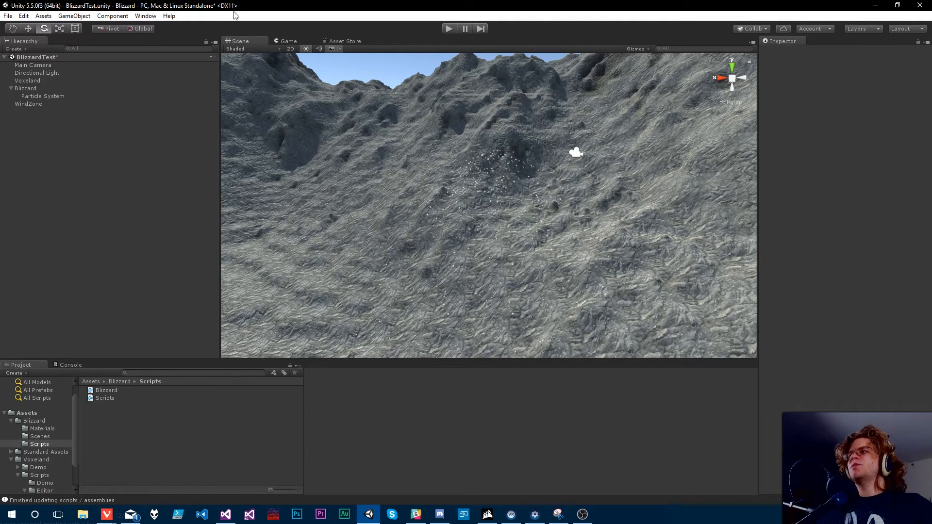
click(73, 16)
mouse_move(85, 48)
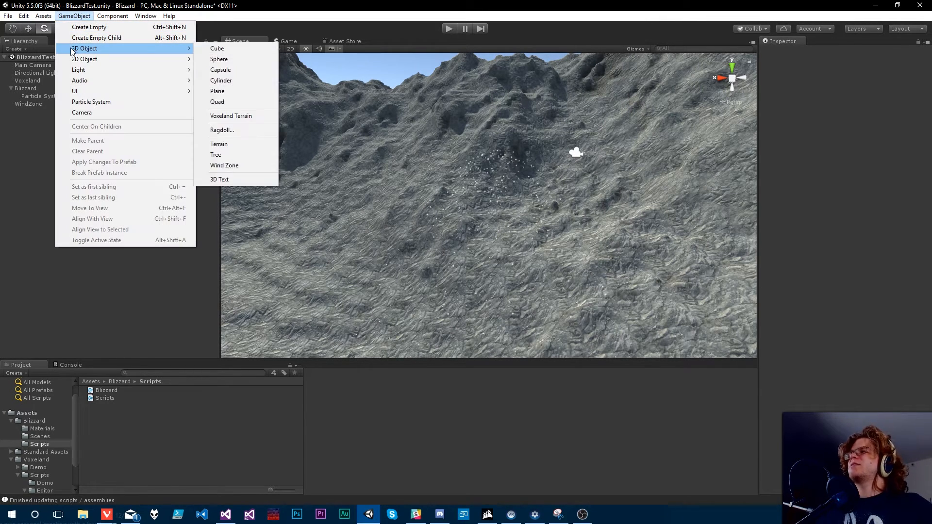
click(219, 48)
Step: Add the Blizzard script as a component of the Blizzard object
key(w)
right_drag(487, 195, 478, 239)
click(43, 97)
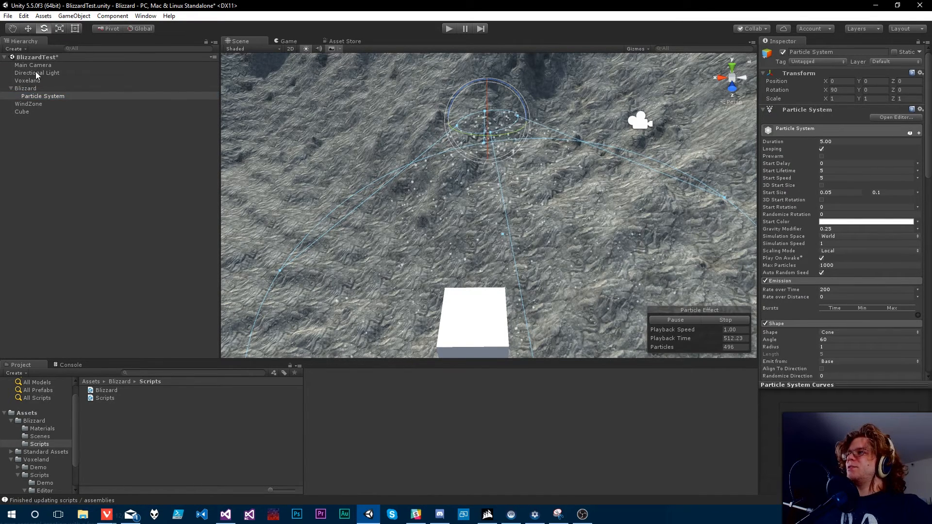
click(28, 90)
click(829, 117)
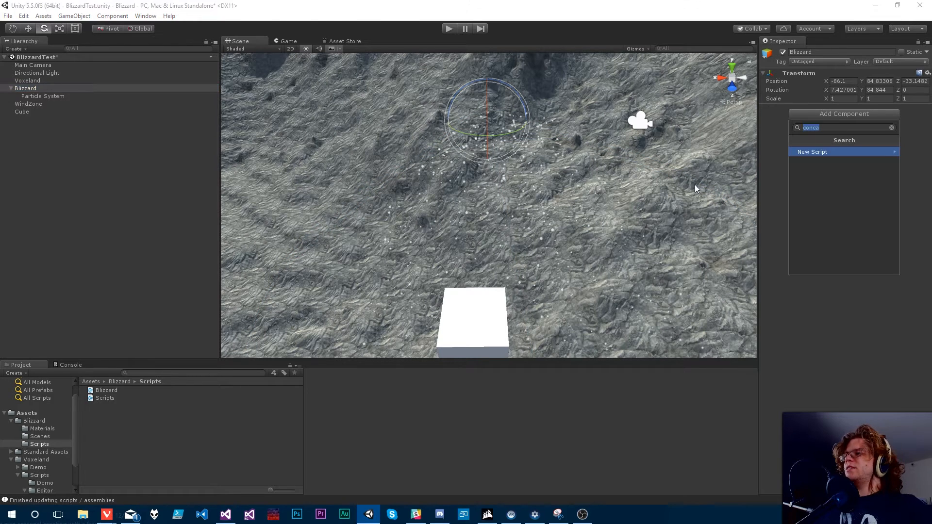
text(bli)
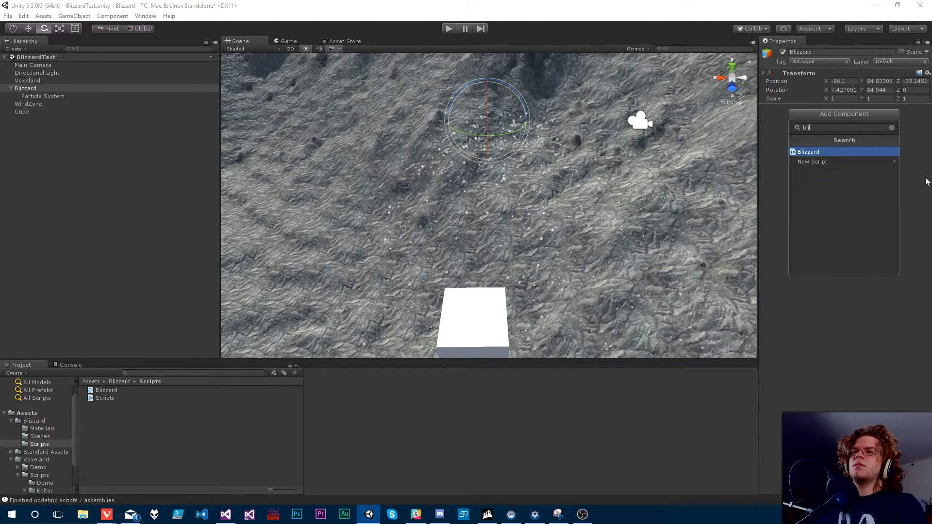
key(Return)
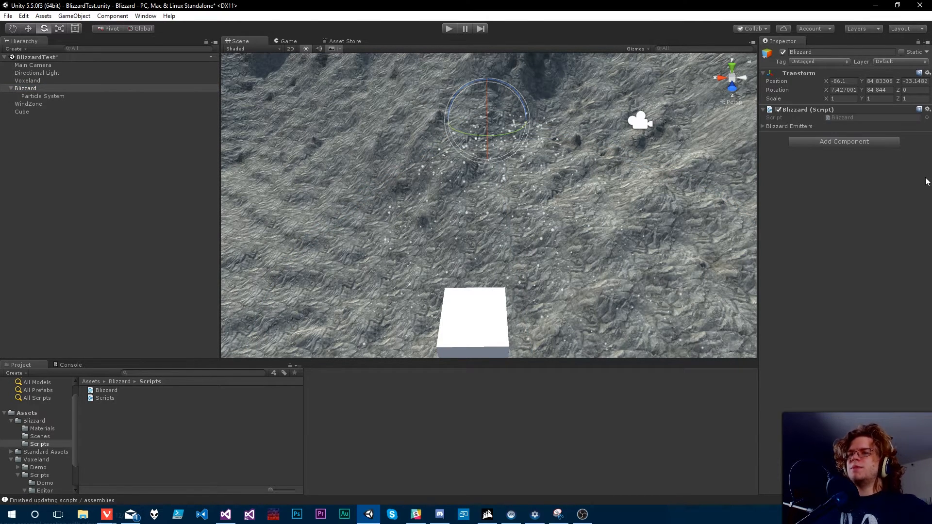
Step: Set the Blizzard Emitters array size to 1, assign the child Particle System to Element 0 and save the scene
click(762, 125)
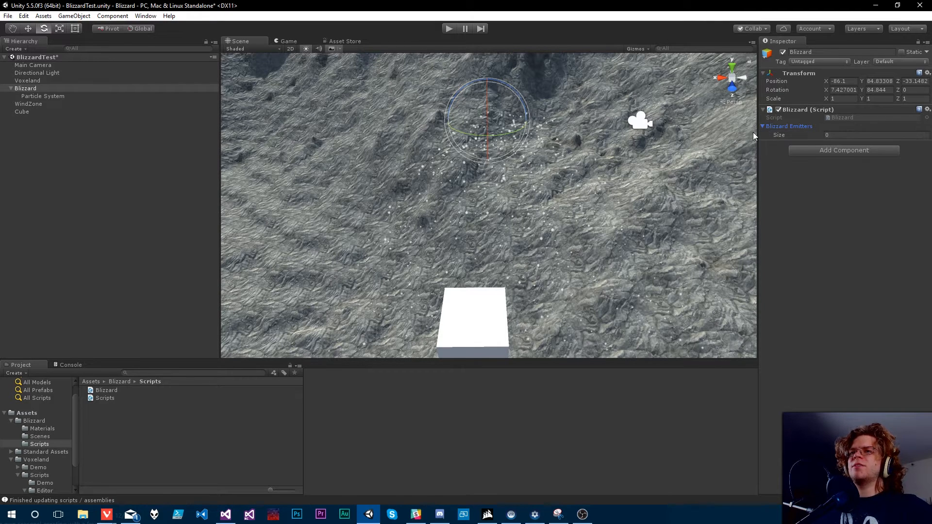
click(839, 134)
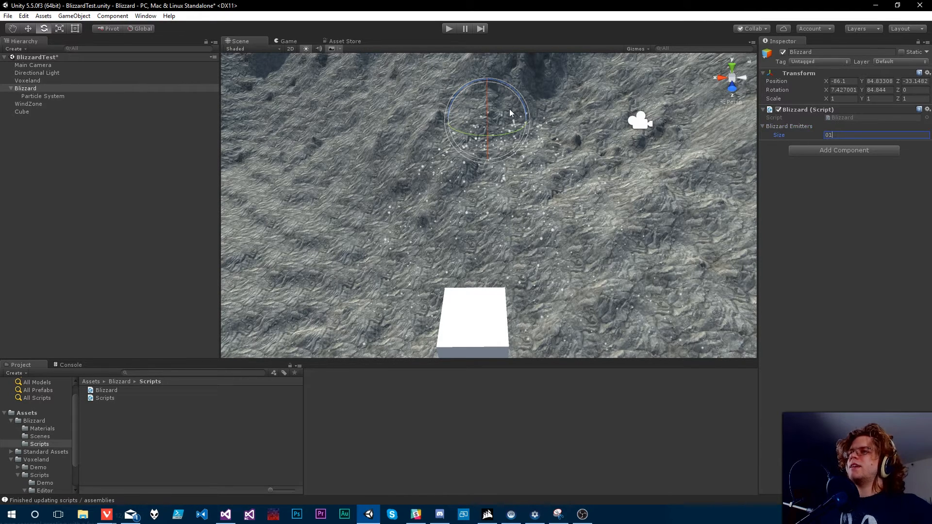
text(1)
drag(42, 96, 881, 144)
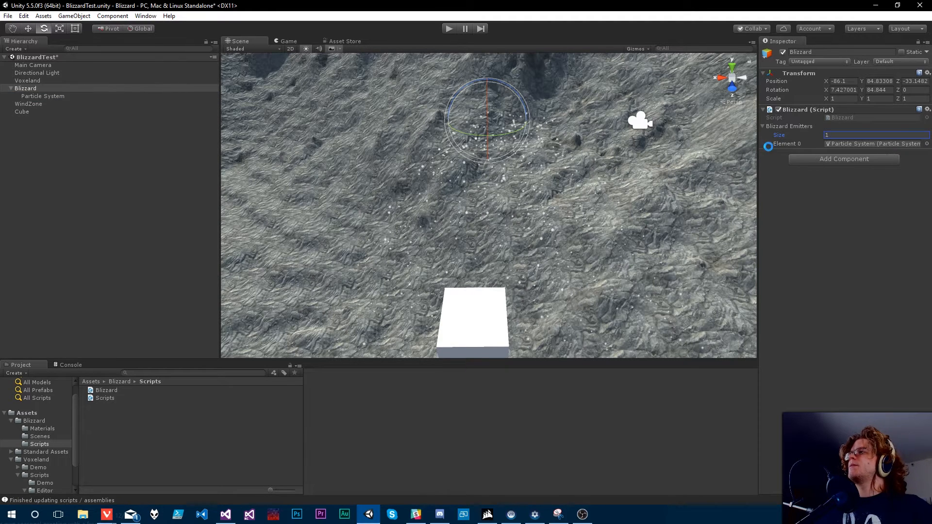
key(ctrl+s)
Step: Run the scene in play mode and show the Scene view
click(448, 29)
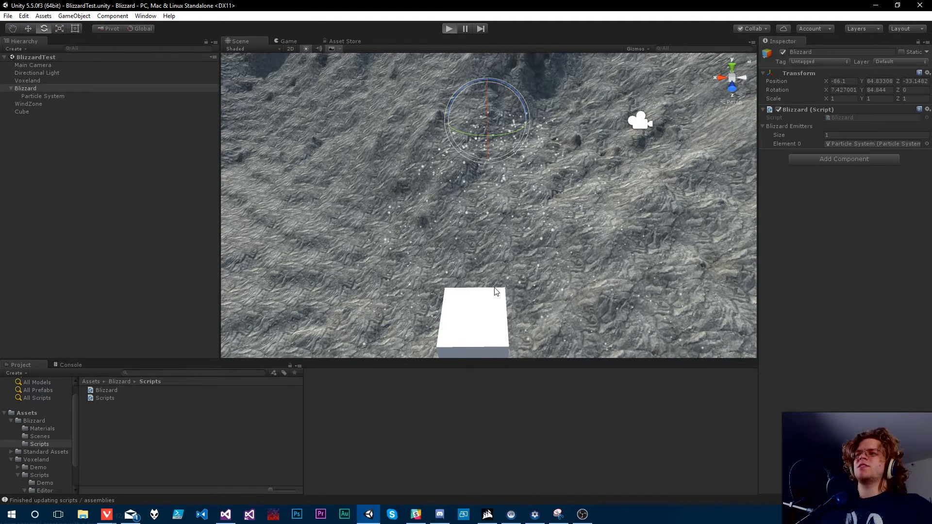
key(ctrl+p)
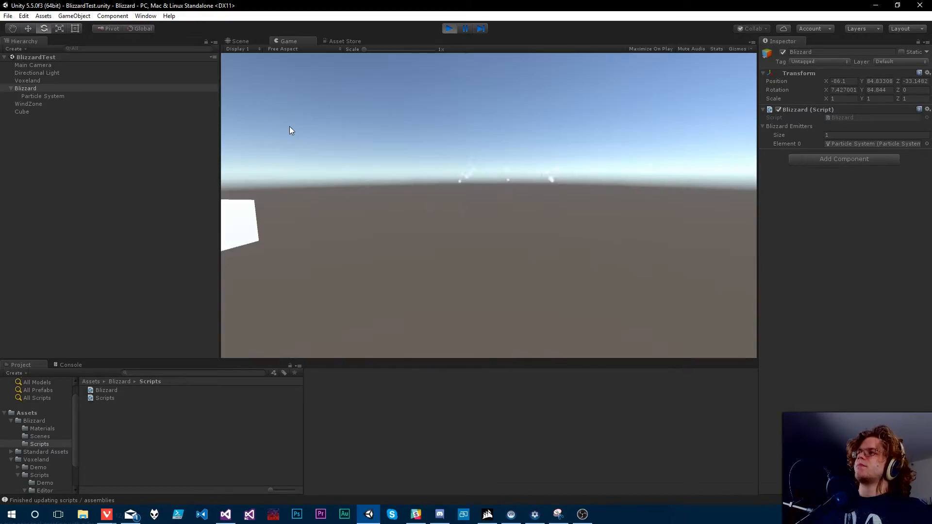
click(238, 43)
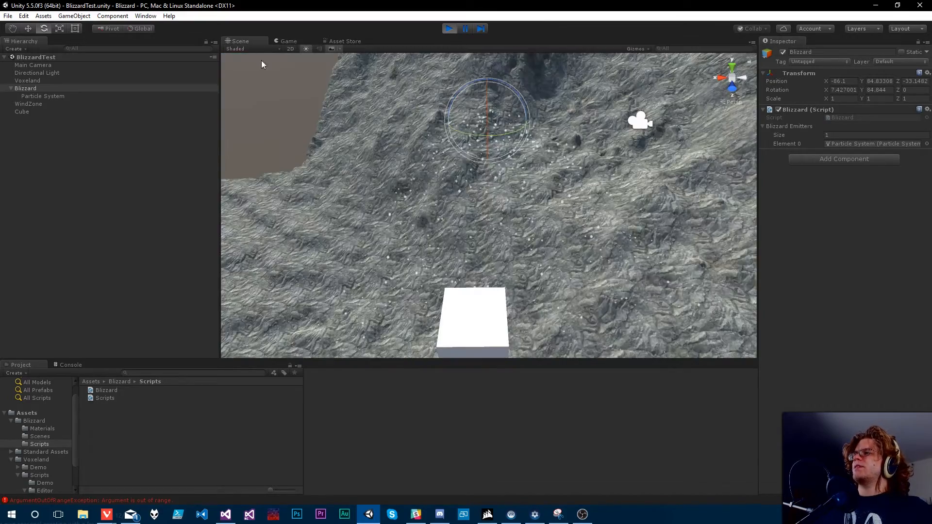
Step: Test the emitter blocking by moving the cube over the particle system to about Y 85.7, Z -33.05, and stop play mode
alt+drag(480, 120, 403, 183)
click(422, 260)
alt+drag(422, 260, 576, 106)
click(29, 29)
key(w)
right_drag(577, 106, 458, 169)
key(e)
key(w)
key(w)
mouse_move(458, 168)
mouse_down()
mouse_move(578, 149)
mouse_move(290, 217)
mouse_move(514, 166)
mouse_move(425, 167)
mouse_move(456, 168)
mouse_up()
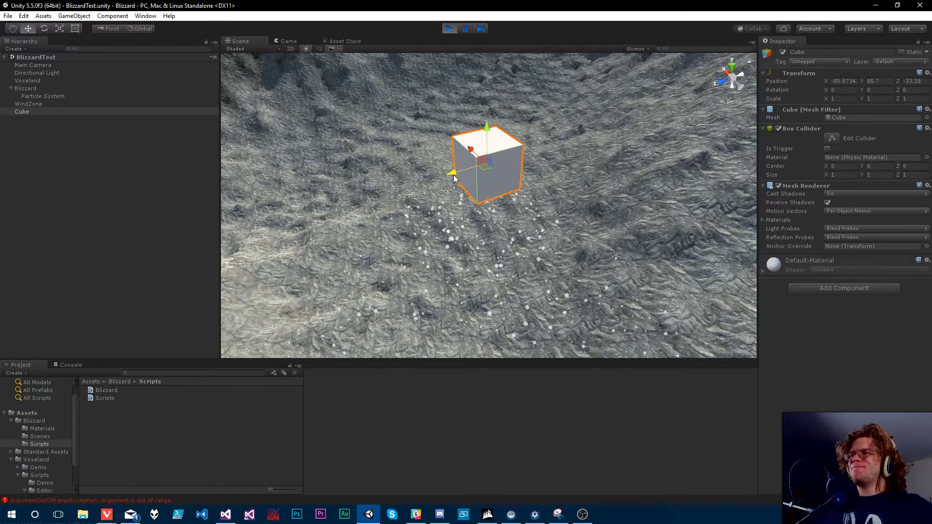
mouse_move(453, 177)
mouse_down()
mouse_move(481, 168)
mouse_move(439, 175)
mouse_up()
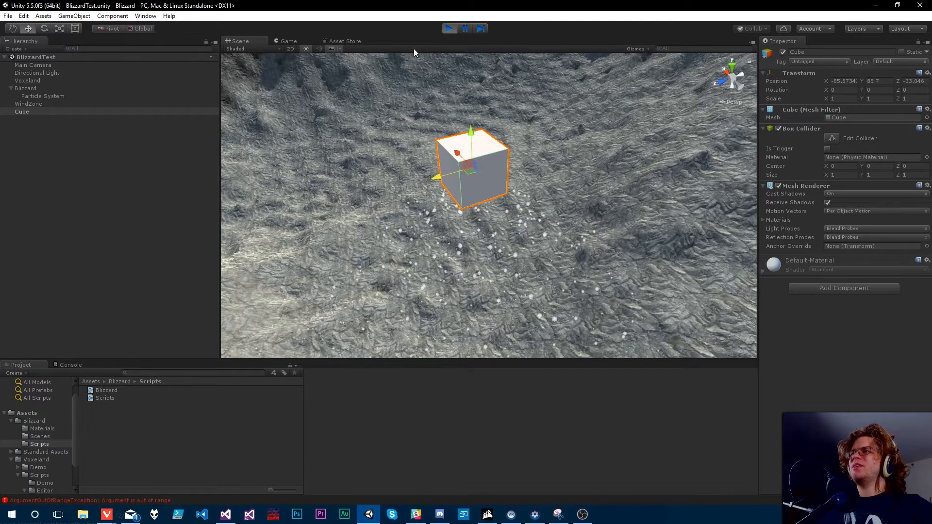
click(451, 28)
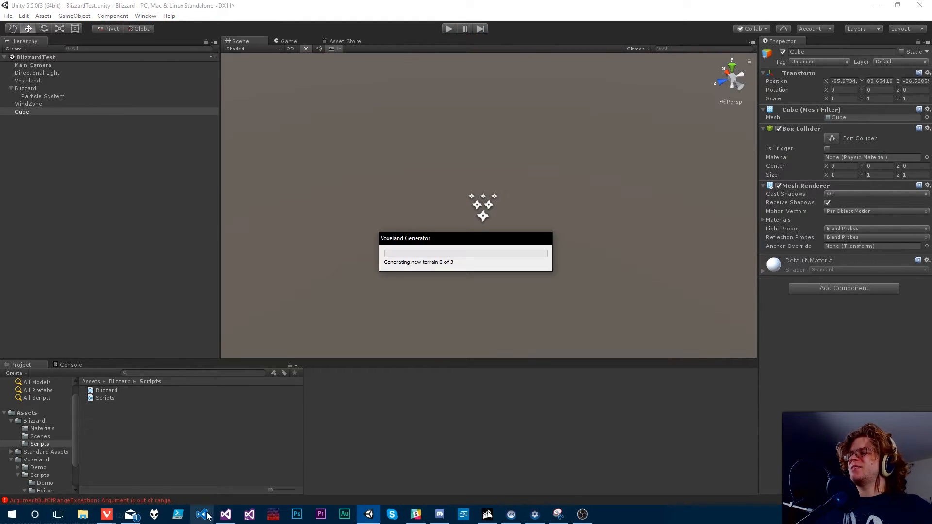
Step: Switch to Visual Studio and replace Pause with Stop in the !particleSystem.isPaused block of the Blizzard script
click(226, 514)
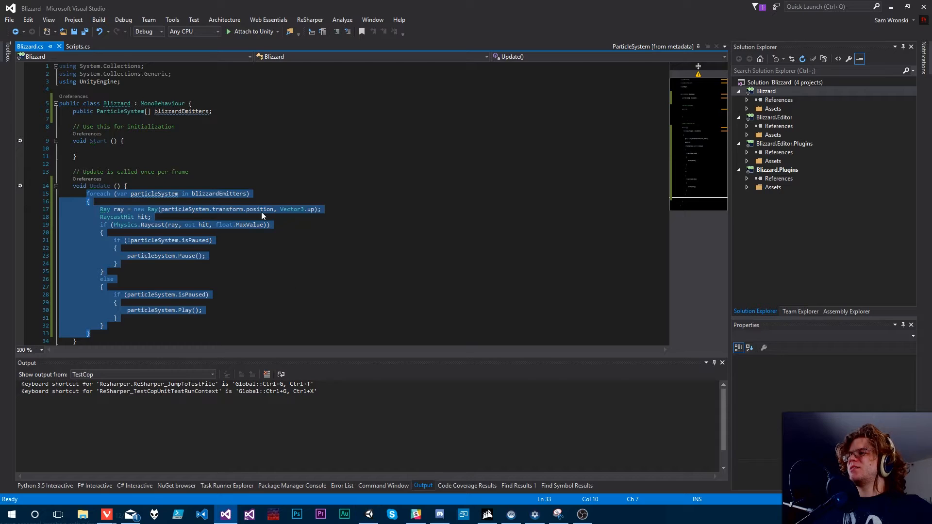
double_click(187, 256)
key(BackSpace)
key(ctrl+space)
text(Stop)
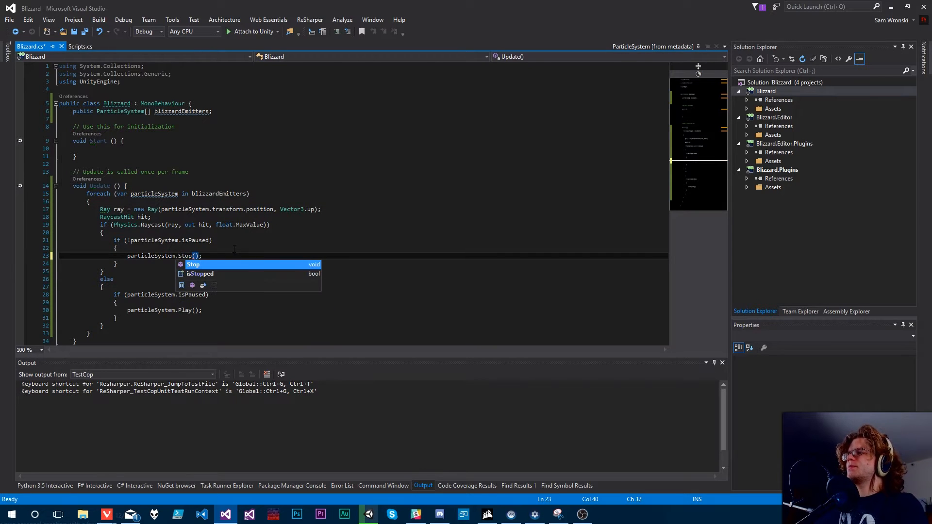
key(Return)
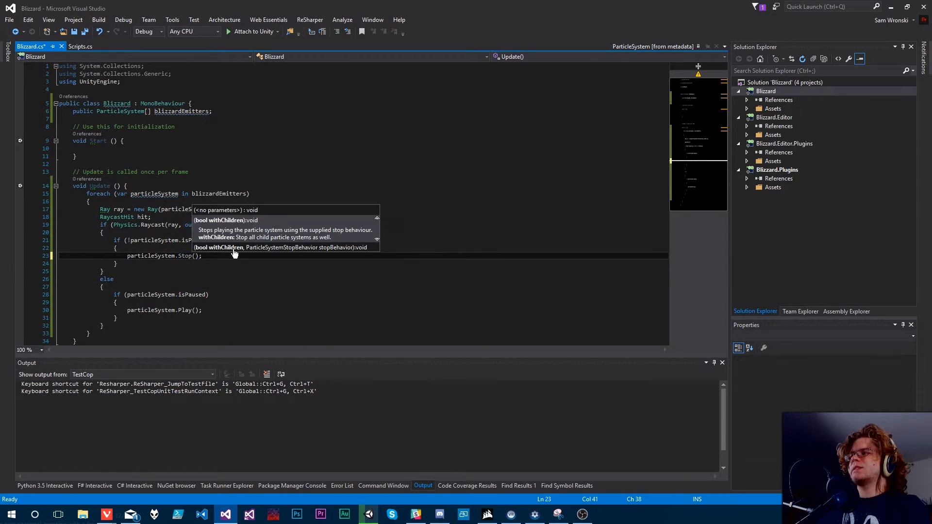
Step: Save Blizzard.cs and try Start in place of Play for the particleSystem call in the else branch
key(ctrl+s)
double_click(185, 310)
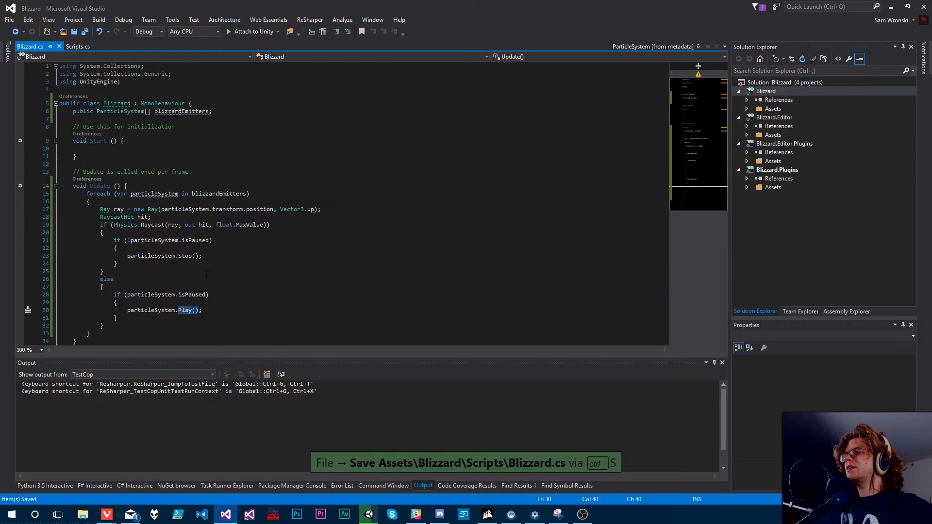
text(Start)
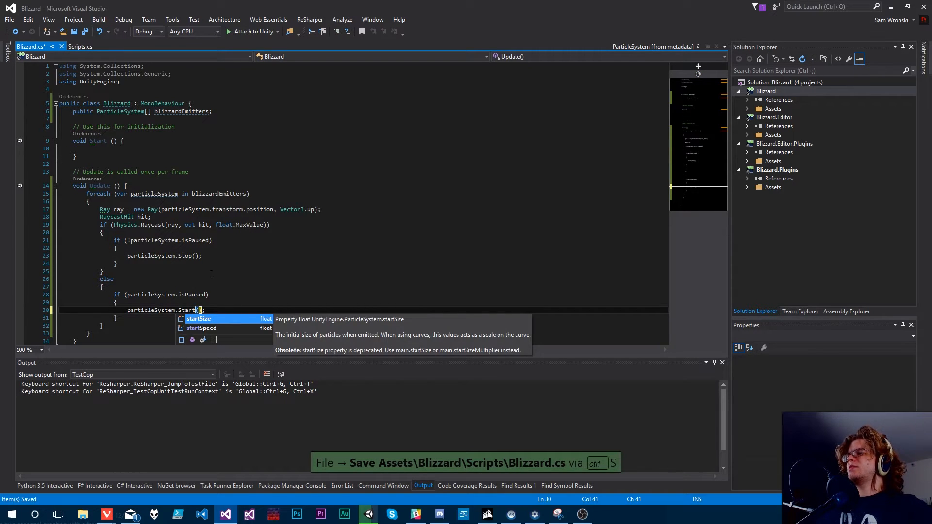
key(ctrl+s)
click(210, 274)
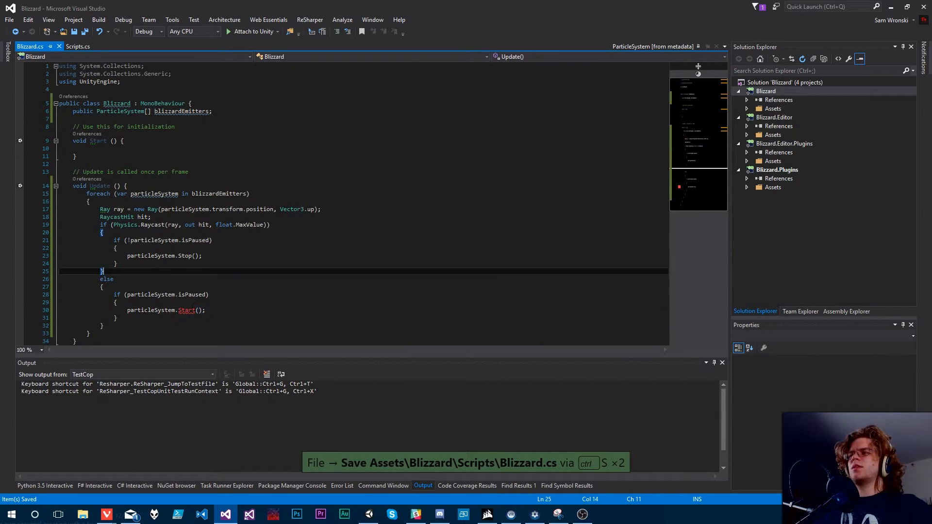
click(209, 311)
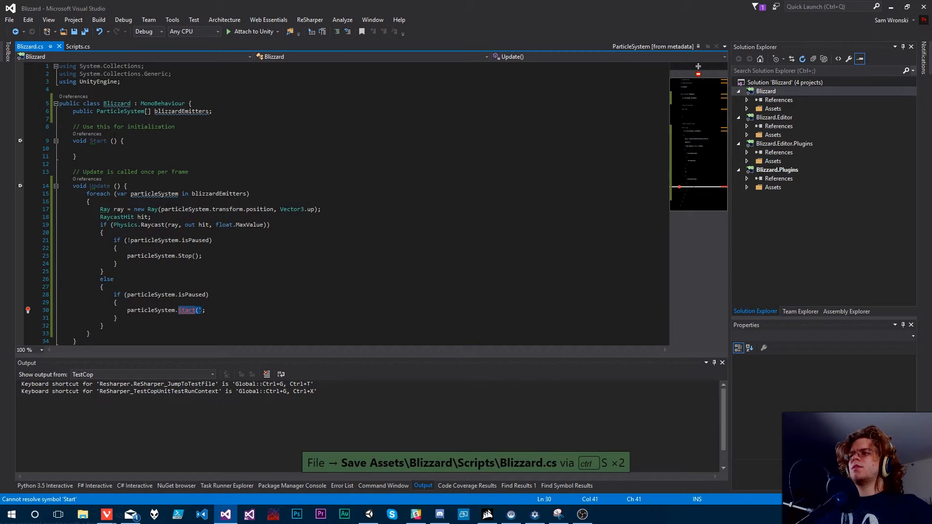
key(BackSpace)
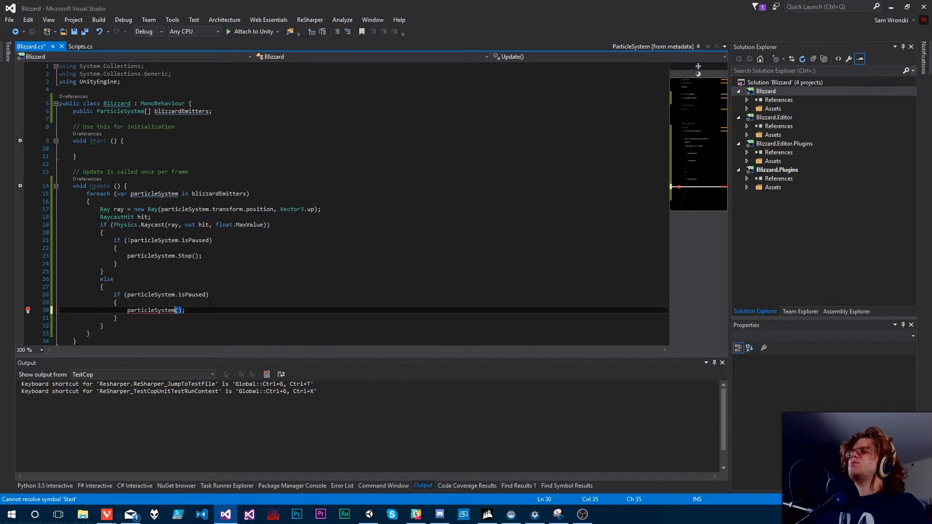
Step: Try assigning particleSystem.isPlaying = false in the else branch, and remove the assignment again
key(ctrl+space)
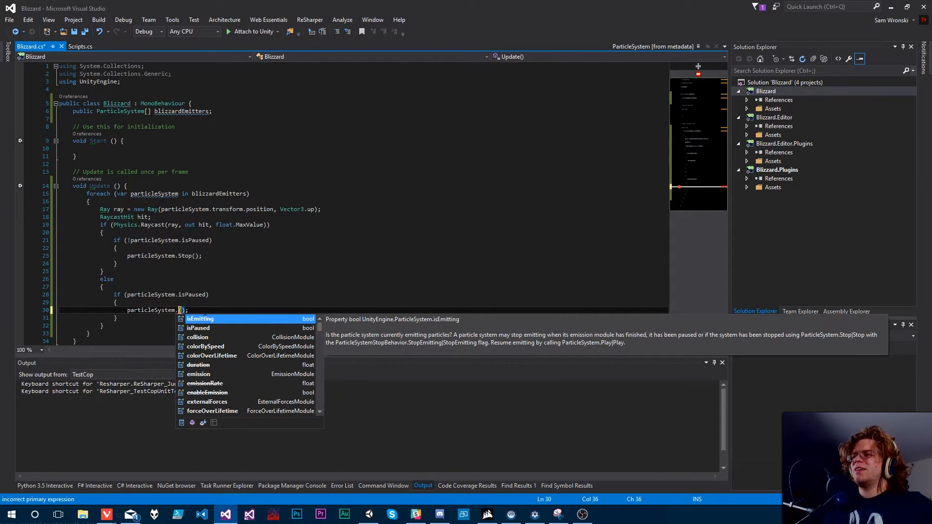
scroll(258, 313, down, 2)
scroll(252, 319, down, 1)
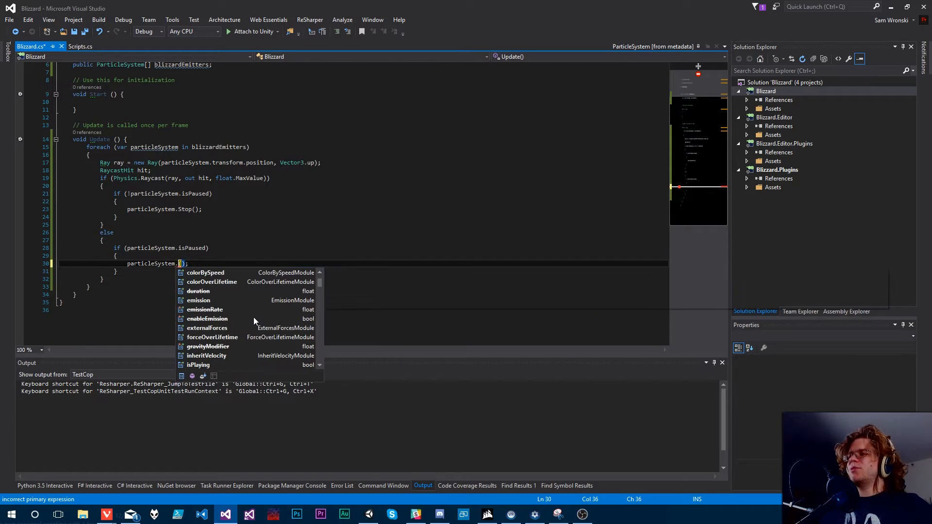
scroll(253, 316, down, 1)
scroll(253, 321, down, 1)
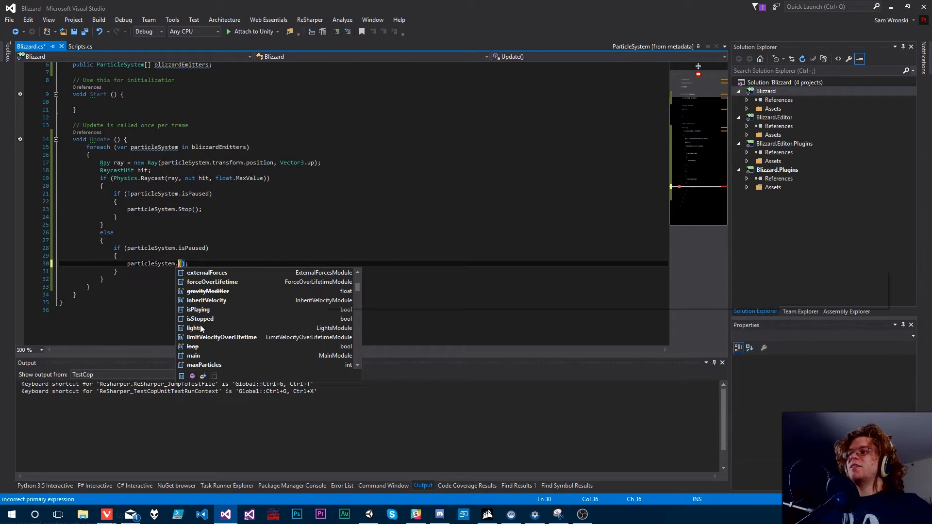
double_click(203, 311)
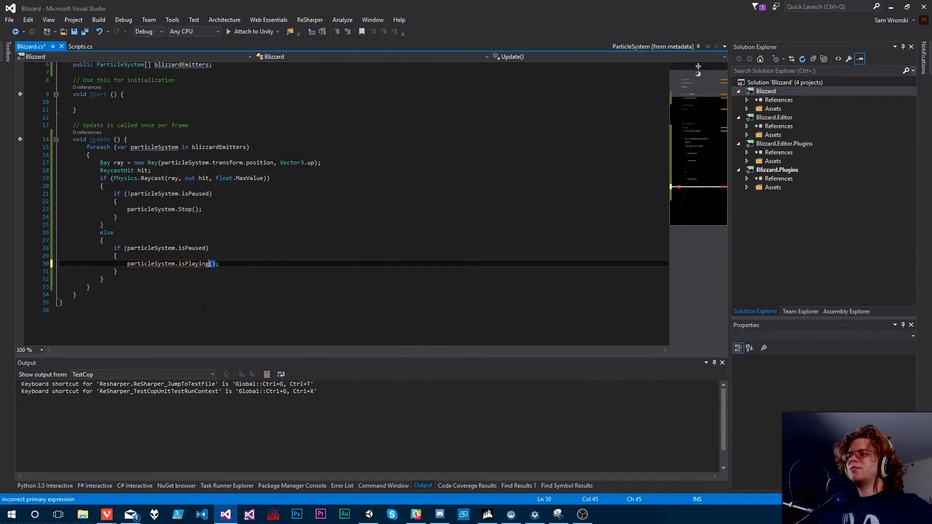
text(= false;)
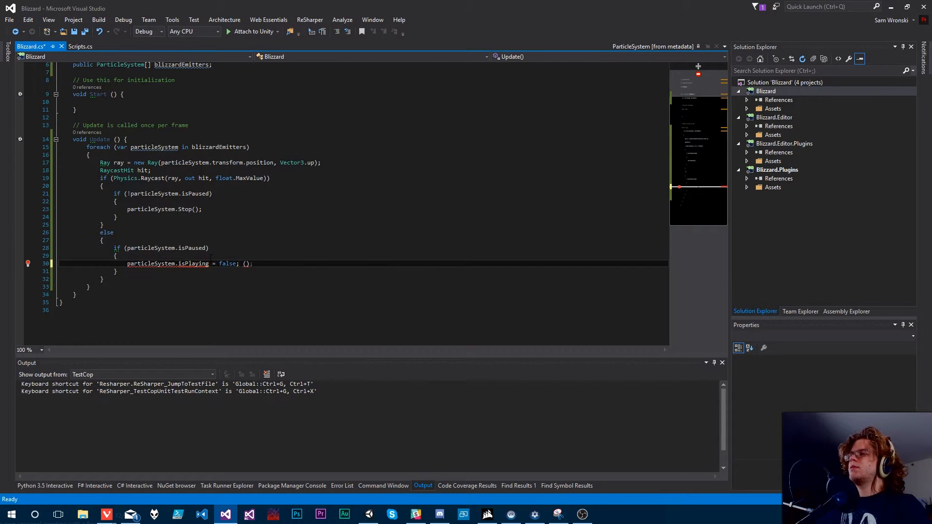
key(BackSpace)
key(BackSpace)
key(BackSpace)
key(BackSpace)
key(BackSpace)
key(BackSpace)
key(BackSpace)
key(BackSpace)
key(BackSpace)
key(BackSpace)
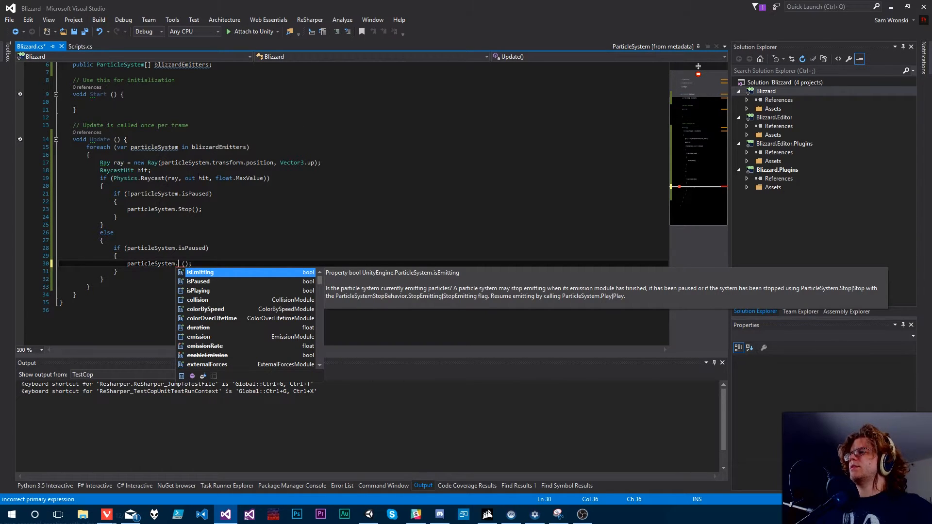
Step: Examine the Stop and Play method definitions in the ParticleSystem metadata, and return to Blizzard.cs
click(183, 210)
key(F12)
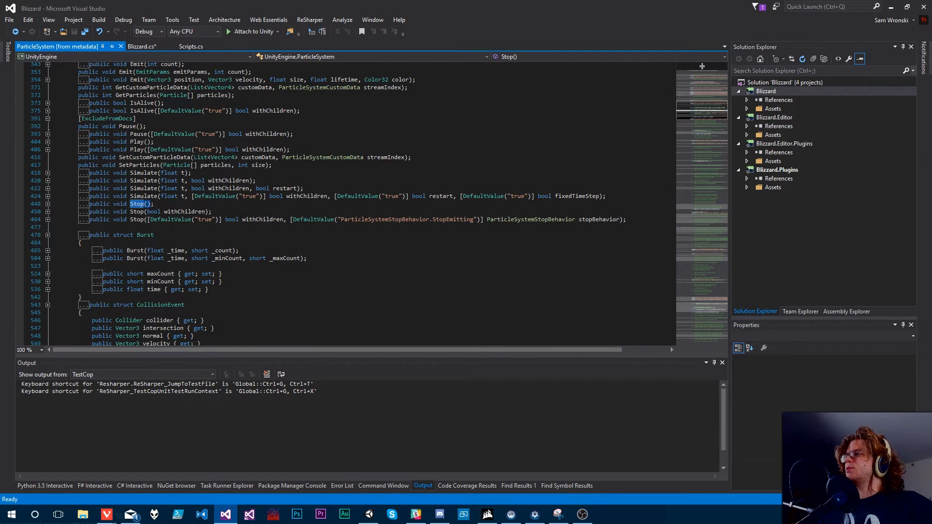
scroll(199, 173, up, 3)
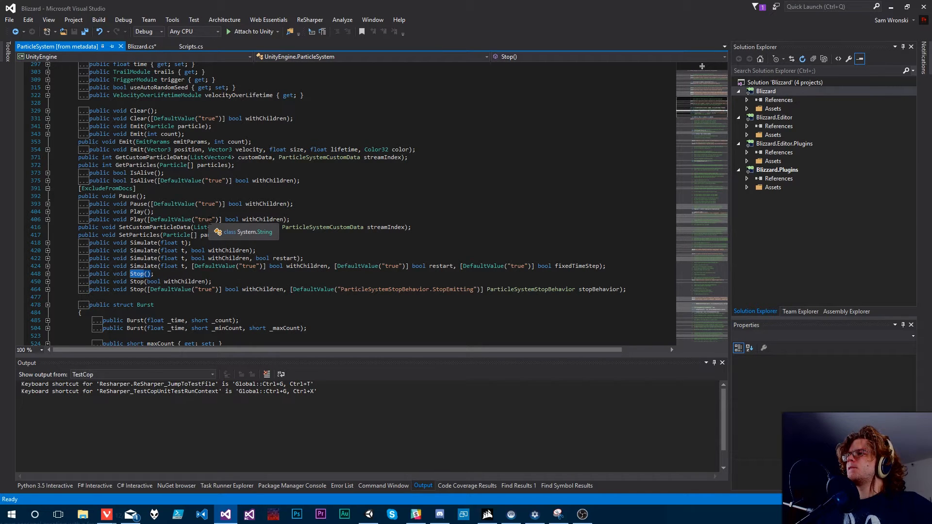
key(ctrl+minus)
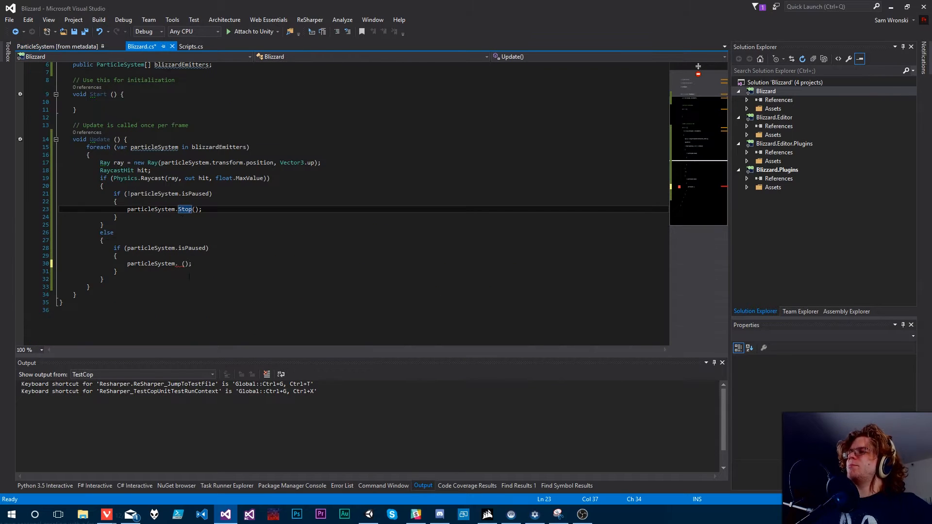
Step: Complete the else branch's call as particleSystem.Play() and save the script
click(179, 264)
text(Play)
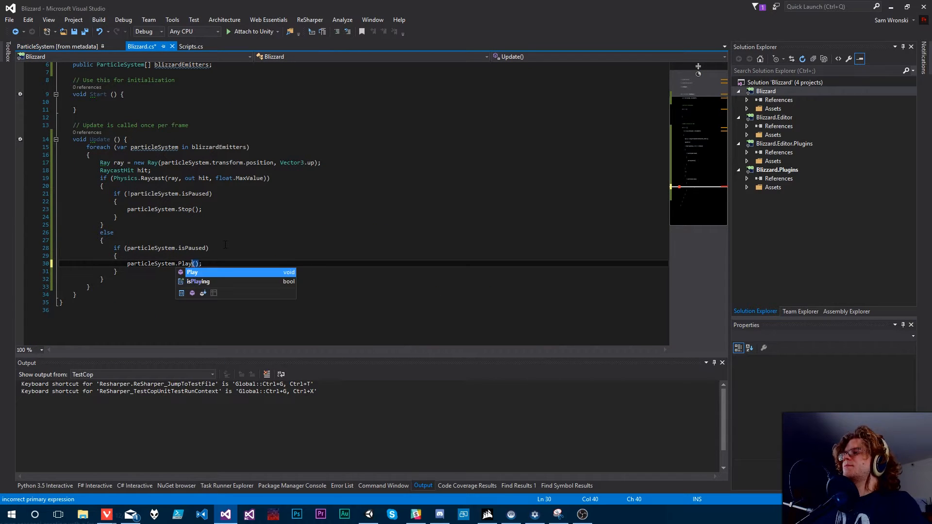
key(ctrl+s)
Step: Replace isPaused with isPlaying in both particleSystem conditions inside Update
click(203, 194)
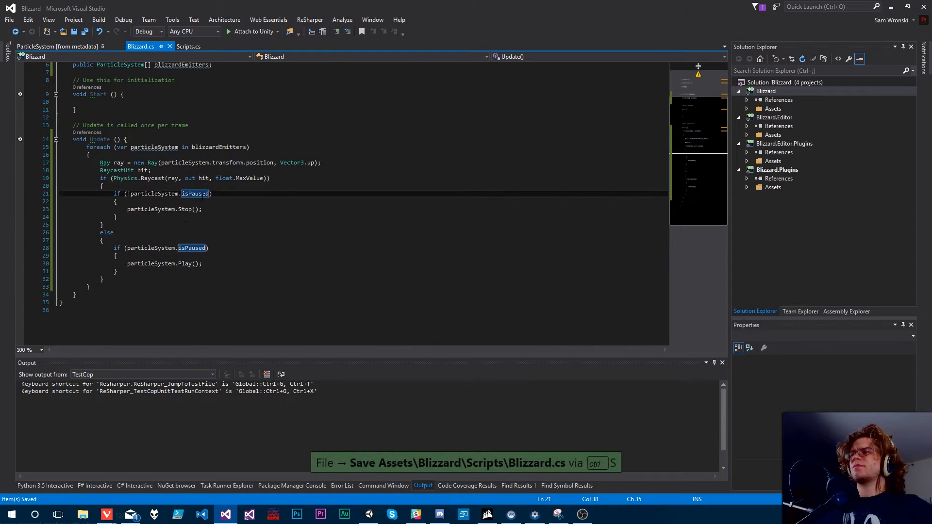
double_click(185, 194)
text(isPlay)
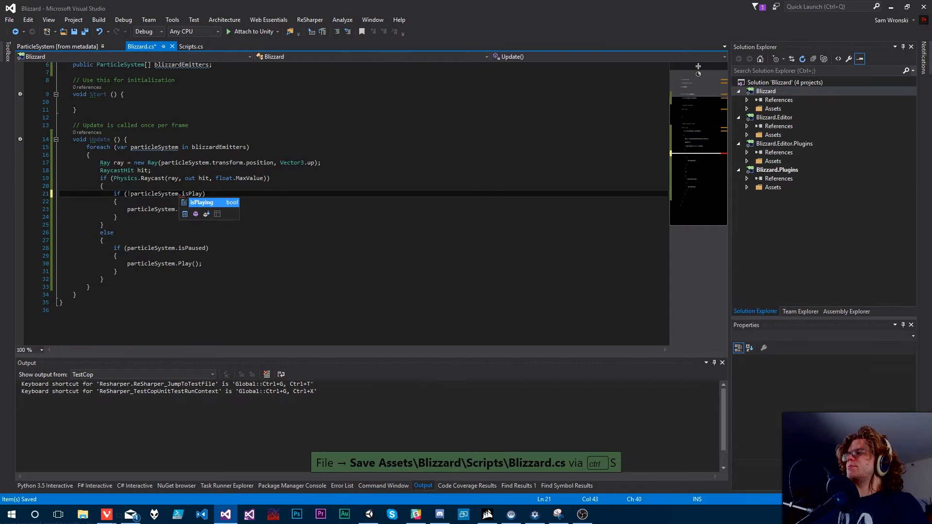
key(Tab)
key(ctrl+s)
double_click(199, 194)
key(ctrl+c)
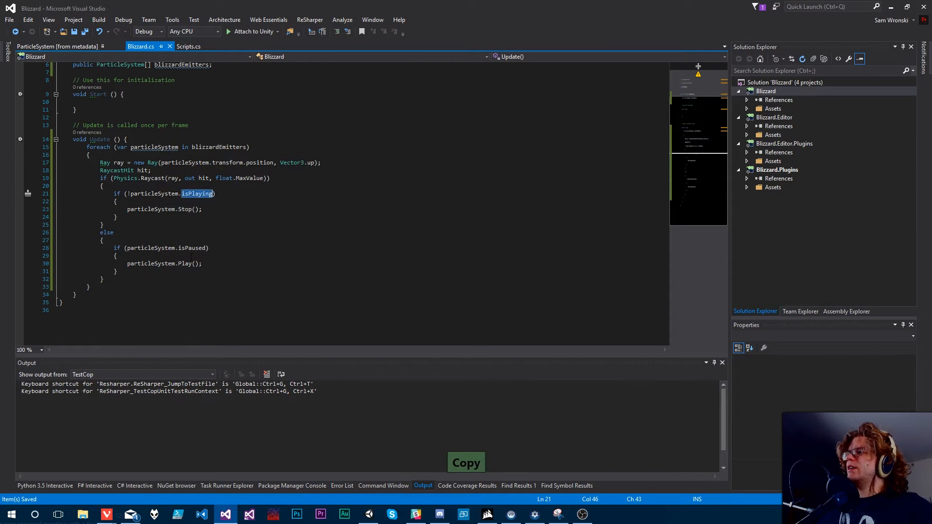
double_click(192, 248)
key(ctrl+v)
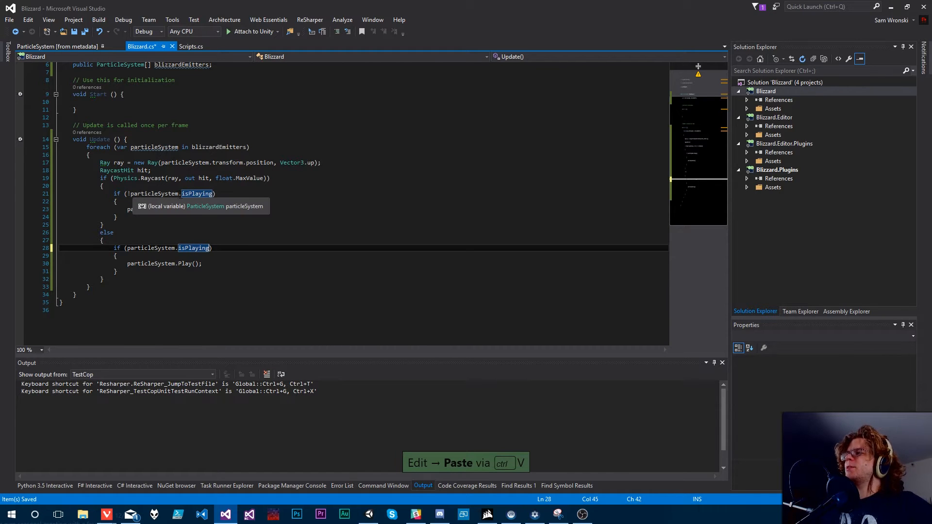
Step: Remove the negation from the first isPlaying condition, negate the one in the else branch, and save the script
click(129, 193)
key(BackSpace)
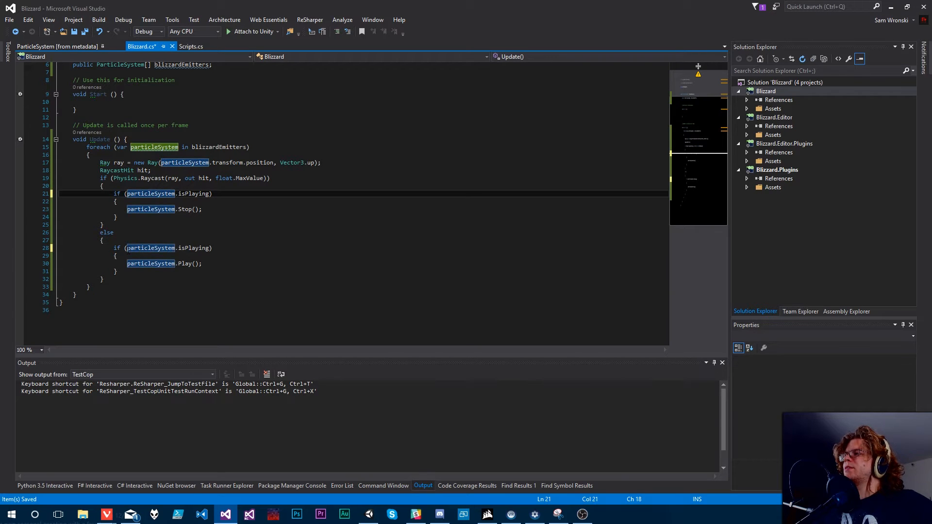
click(128, 249)
text(!)
key(ctrl+s)
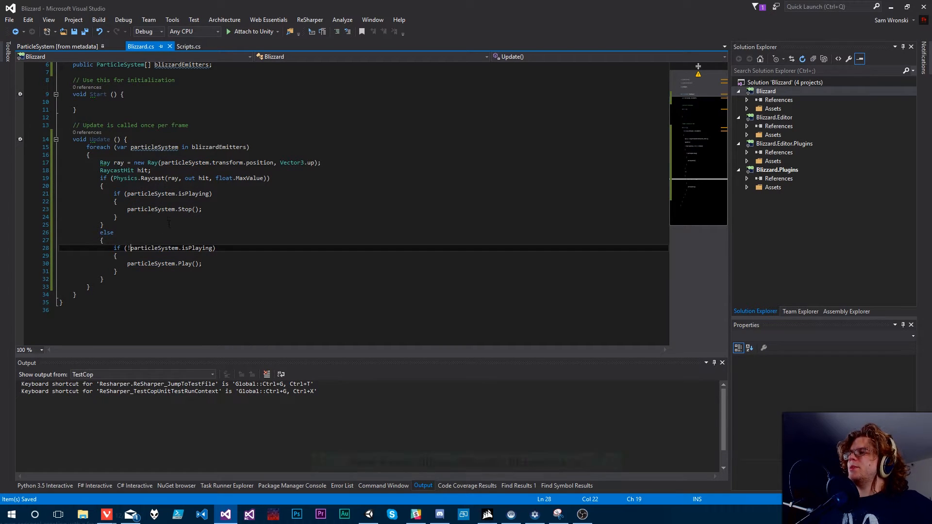
Step: Switch to Unity, run the BlizzardTest scene, and show the cube and snow particles in the Scene view
key(alt+Tab)
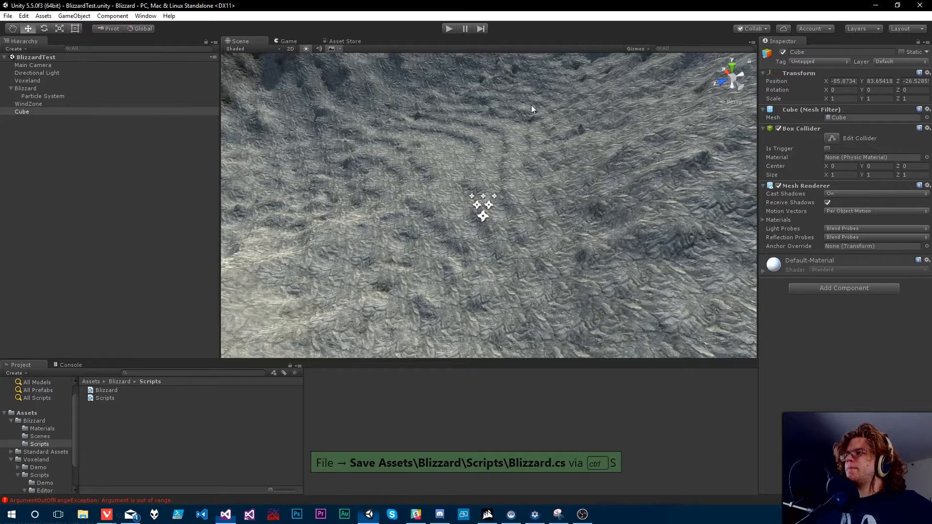
right_drag(510, 227, 466, 229)
key(s)
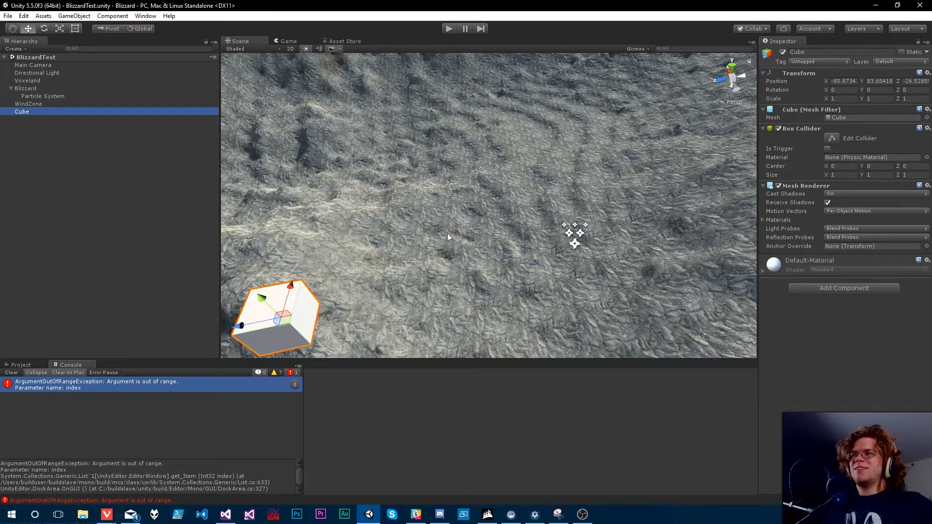
right_drag(573, 241, 378, 224)
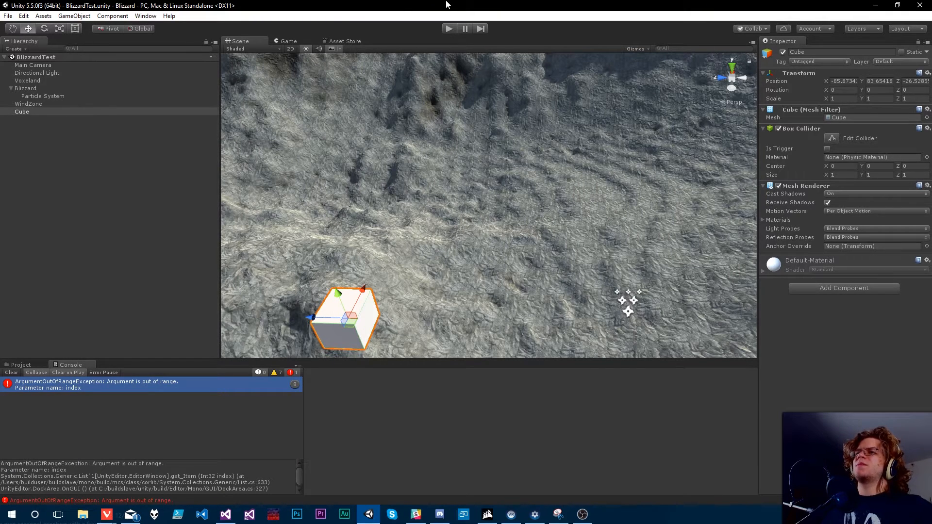
click(446, 31)
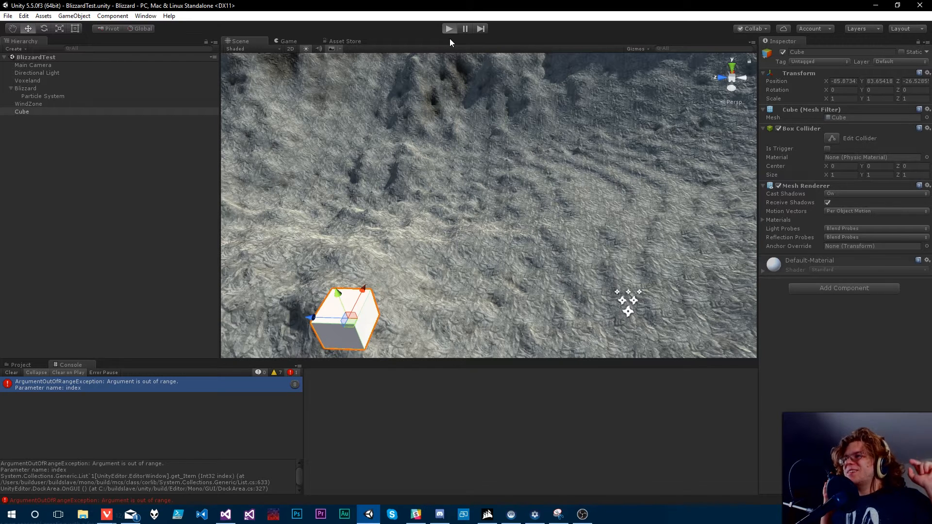
key(ctrl+p)
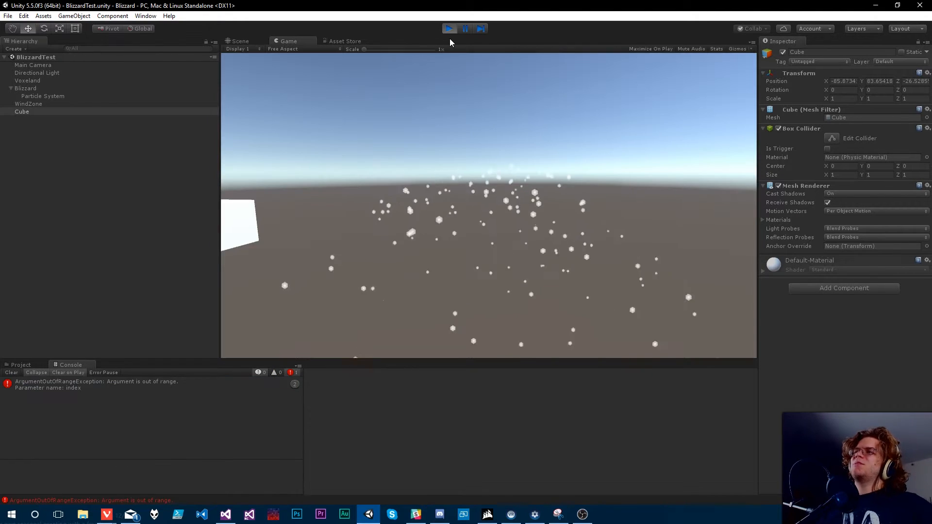
click(231, 41)
right_drag(478, 203, 544, 242)
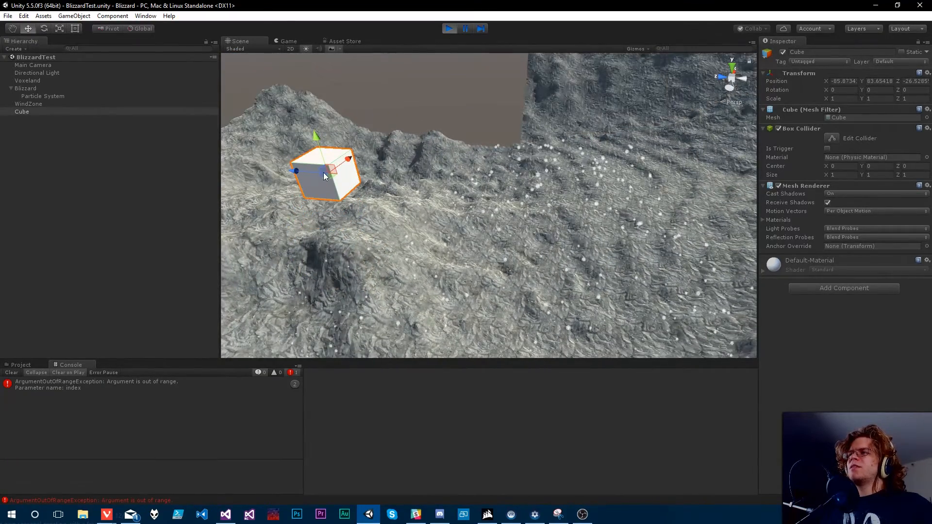
Step: Test the emitter by moving the cube over it and back off along Z to about -30.09, and stop play mode
drag(331, 171, 607, 96)
mouse_move(566, 200)
right_down()
mouse_move(564, 212)
mouse_move(571, 204)
mouse_move(564, 129)
mouse_move(557, 187)
right_up()
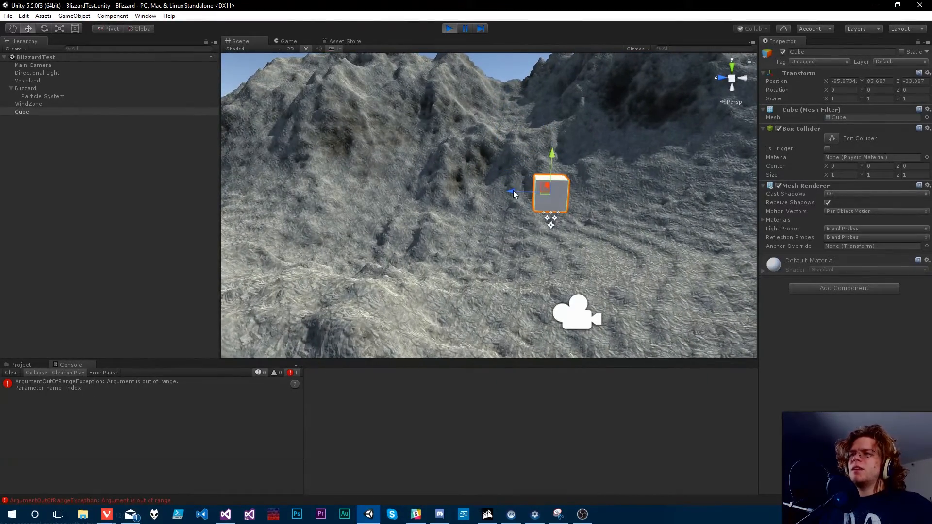
drag(513, 190, 360, 156)
right_drag(360, 156, 454, 205)
drag(351, 171, 526, 254)
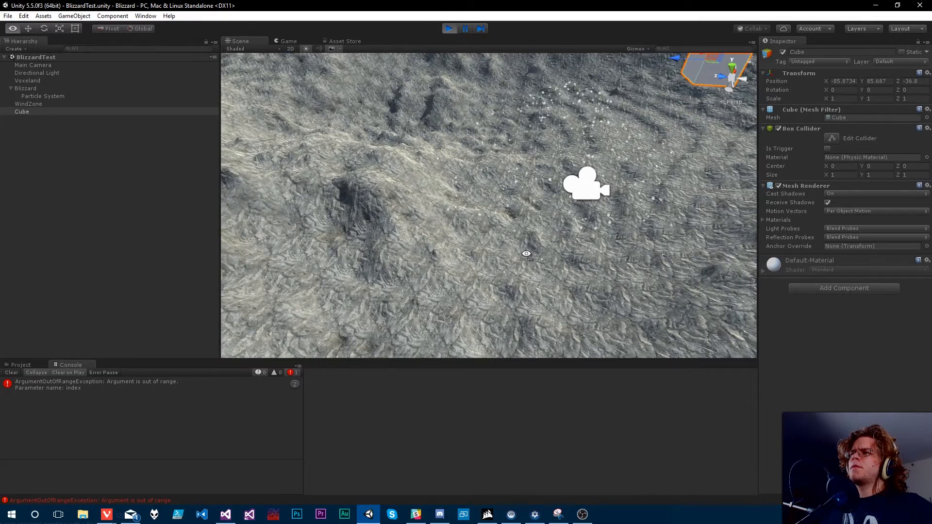
right_drag(527, 253, 538, 222)
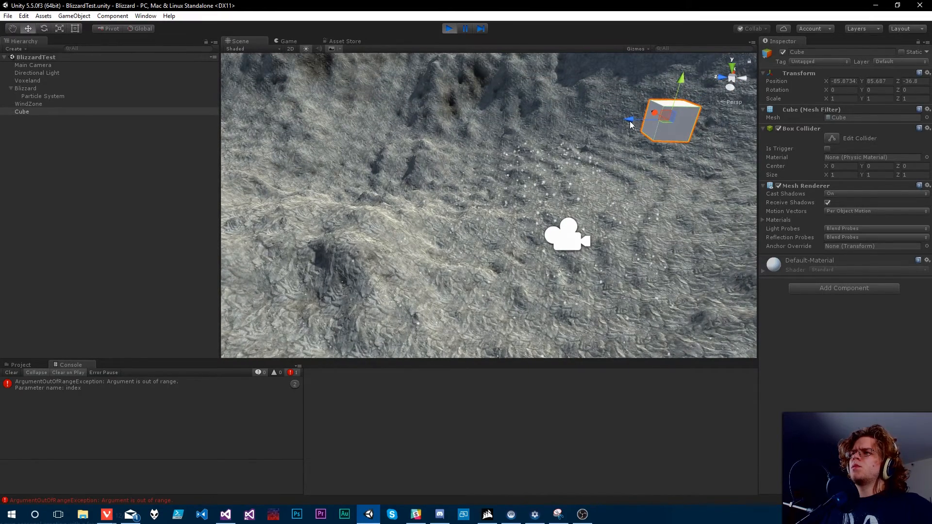
drag(630, 124, 405, 134)
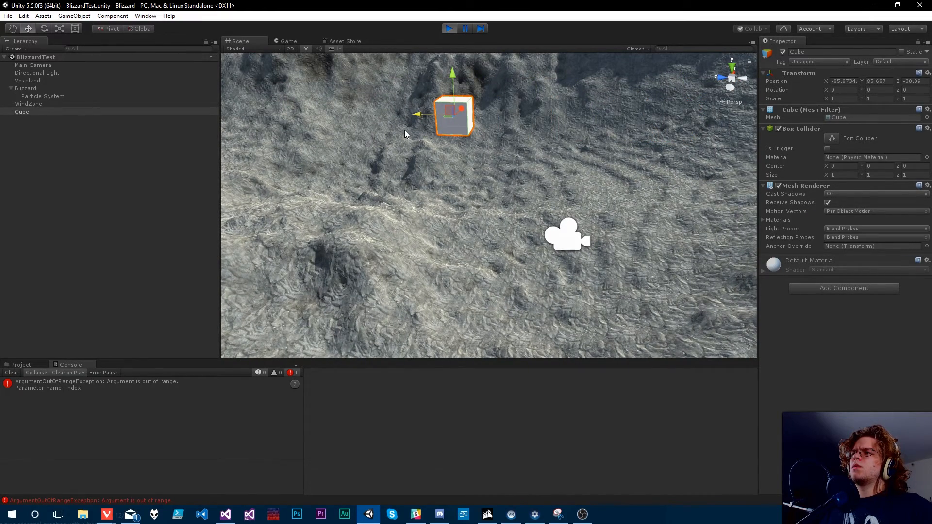
click(449, 28)
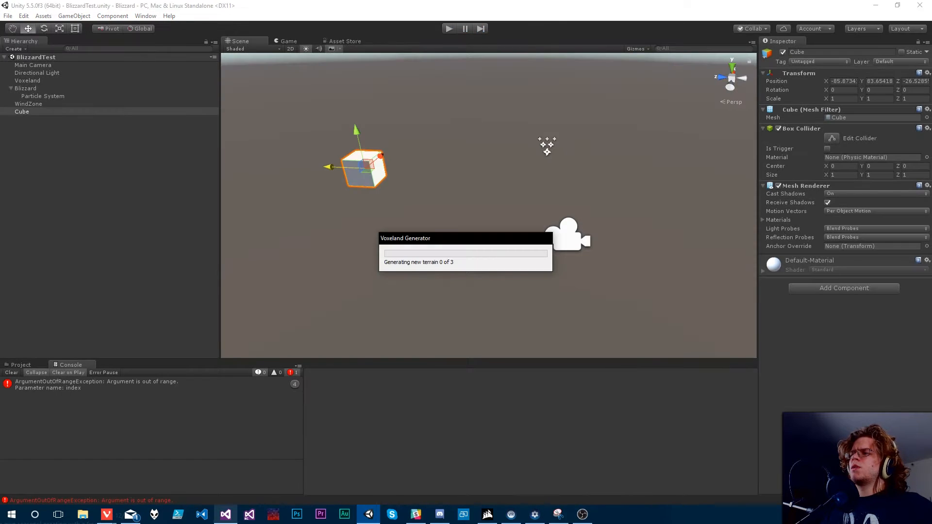
Step: Switch to Visual Studio and check which stop behavior options the particleSystem.Stop call in Update accepts as its second argument
click(225, 514)
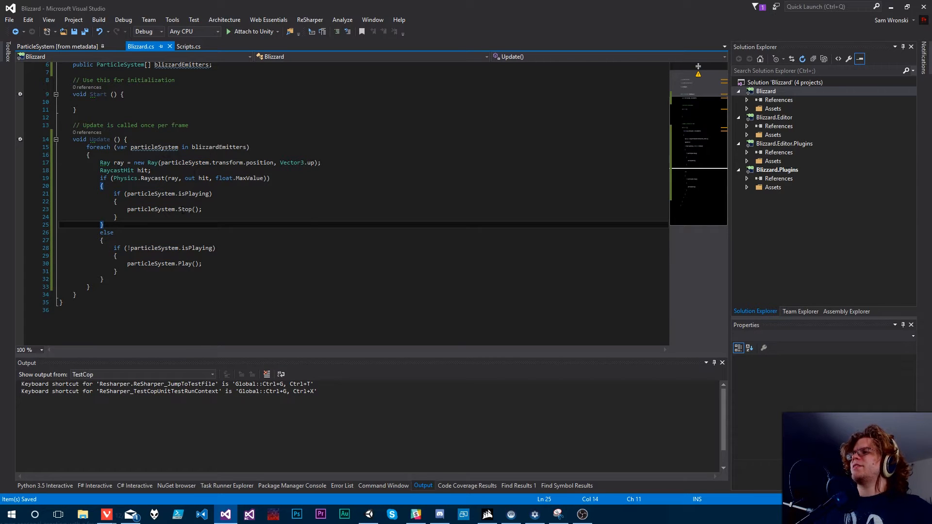
click(202, 209)
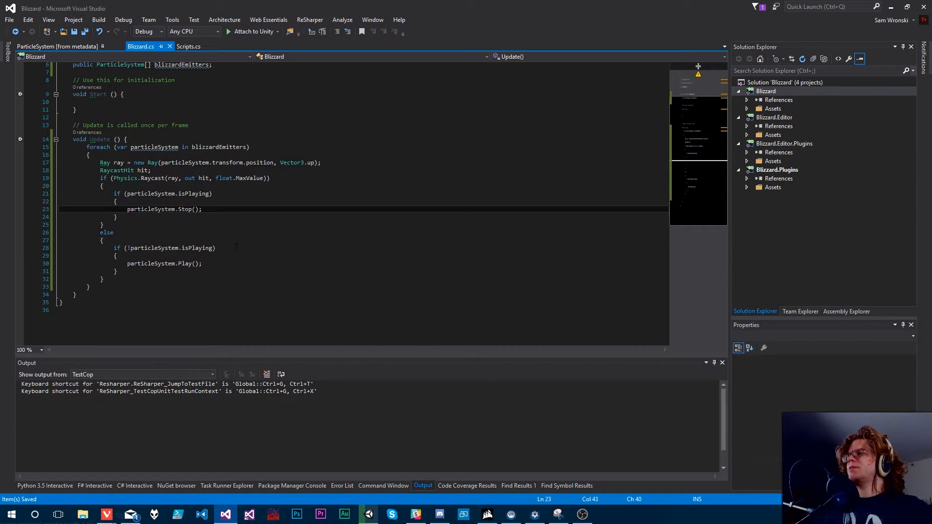
key(BackSpace)
key(BackSpace)
key(BackSpace)
text(()
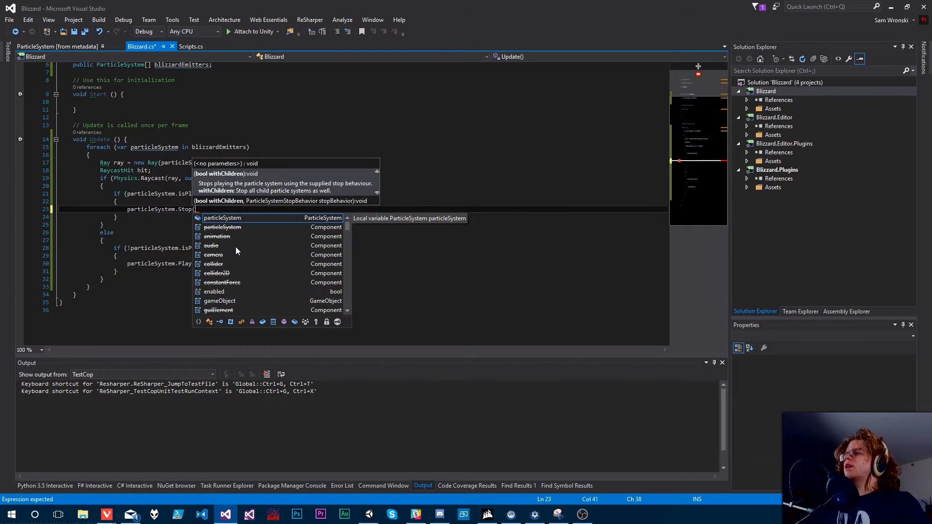
text(1, P)
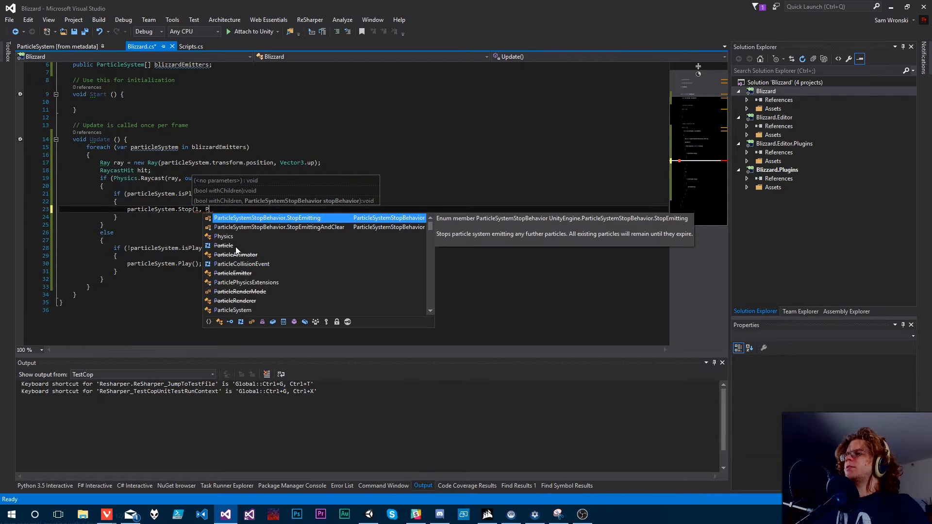
key(Down)
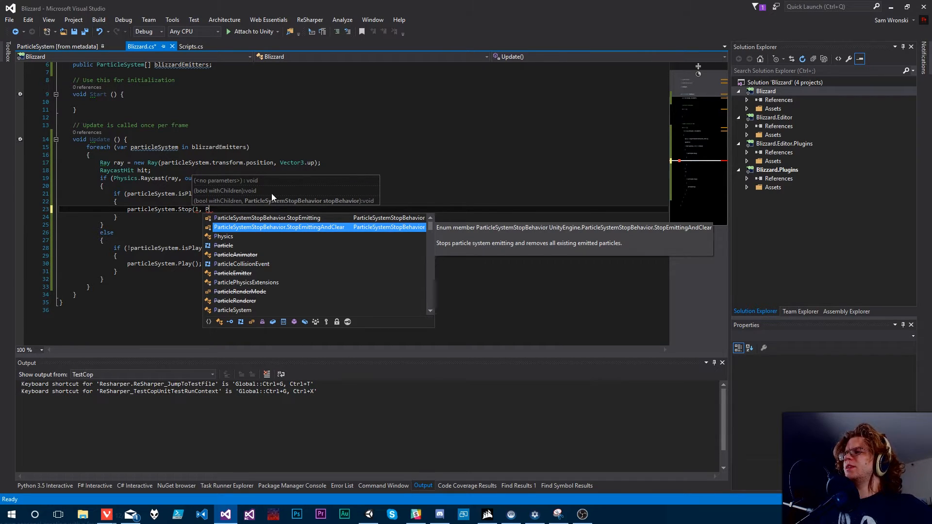
Step: Restore the particleSystem.Stop() call without arguments and save the Blizzard script
key(BackSpace)
key(BackSpace)
key(BackSpace)
key(BackSpace)
text())
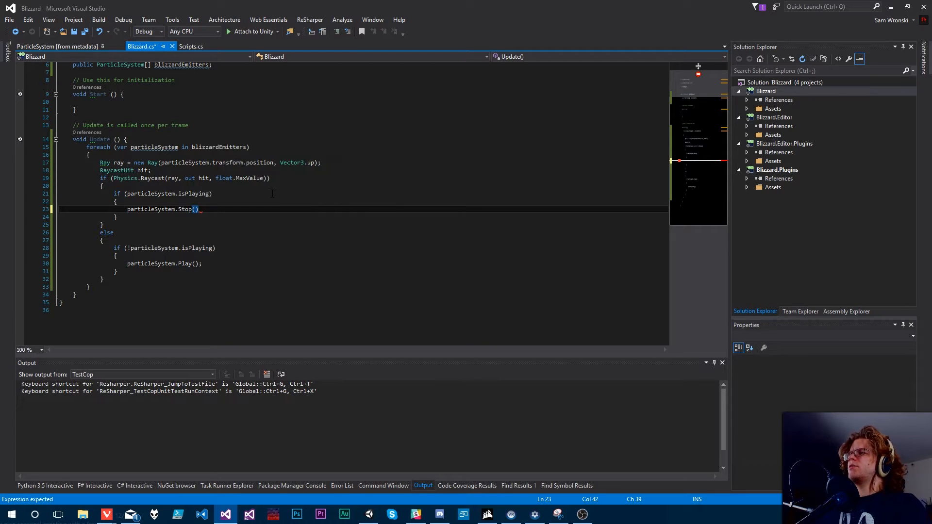
text(;)
key(ctrl+s)
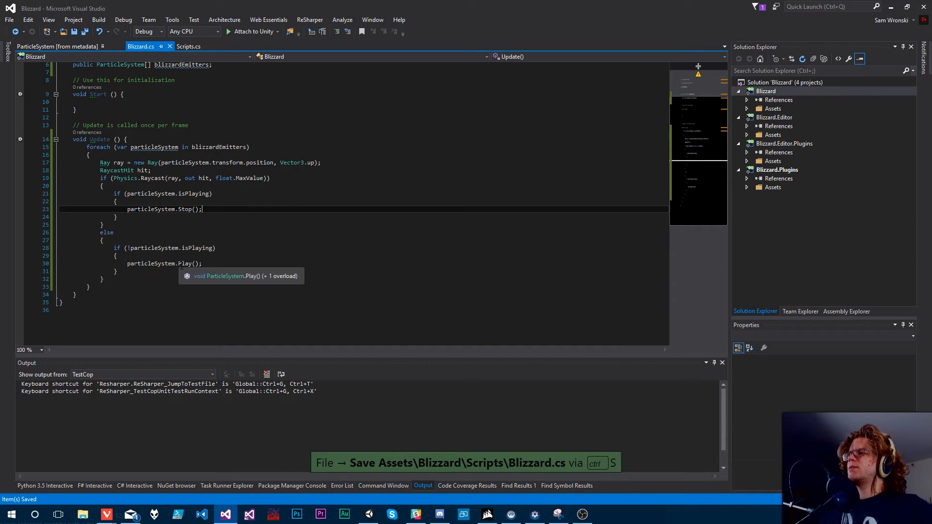
Step: Check which members particleSystem offers on a new line above the Play call, and remove that line again
click(283, 256)
key(Return)
text(particle.)
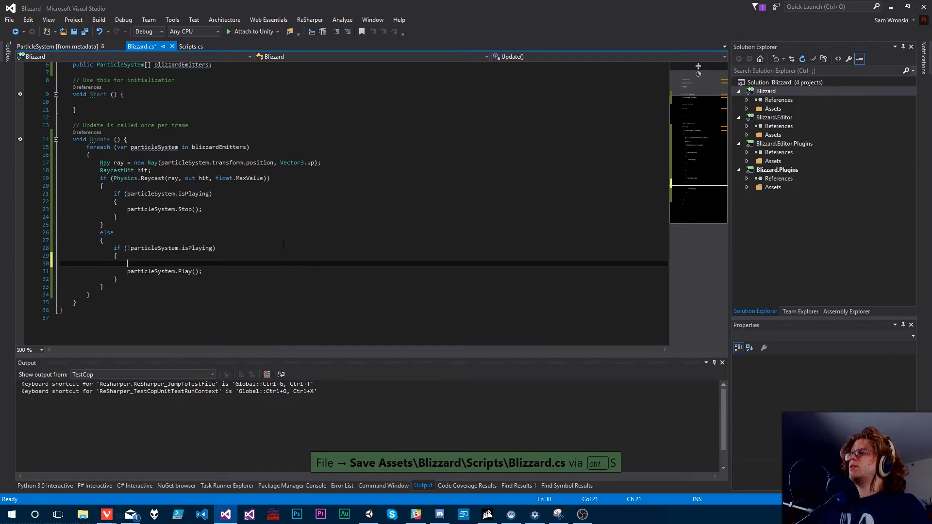
key(BackSpace)
key(BackSpace)
key(BackSpace)
key(BackSpace)
key(BackSpace)
key(BackSpace)
key(BackSpace)
key(BackSpace)
key(BackSpace)
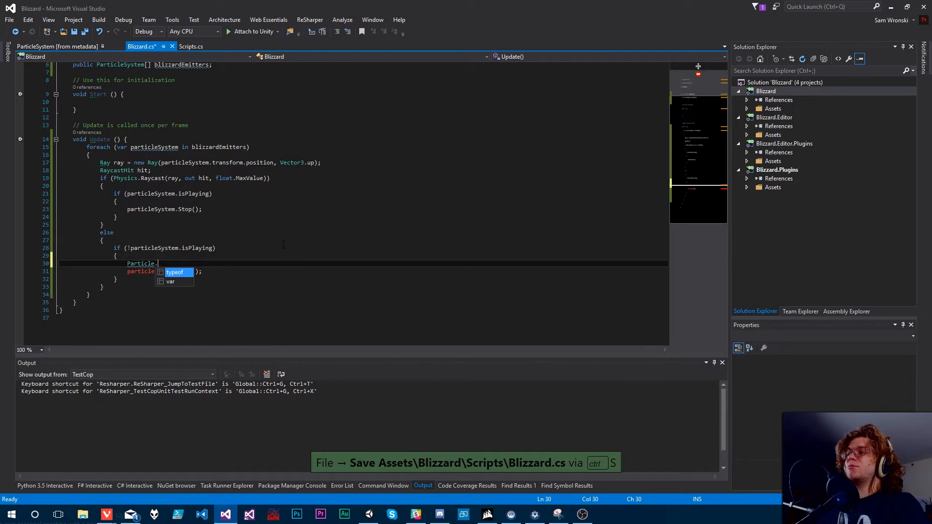
text(particleSystem.)
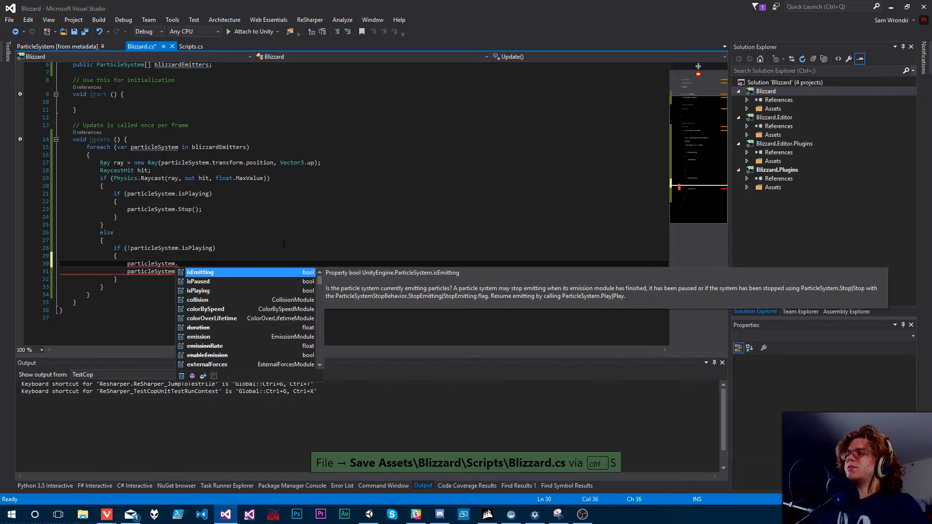
key(Escape)
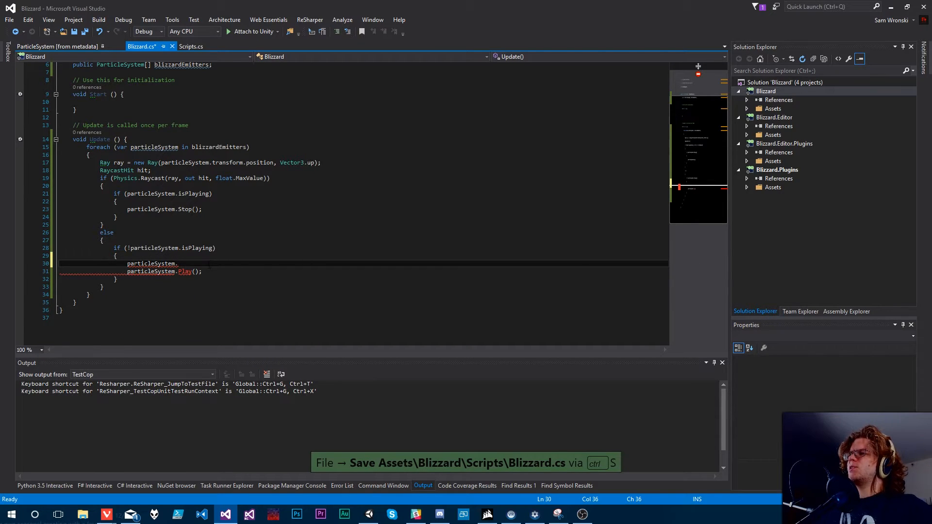
drag(209, 264, 207, 257)
key(BackSpace)
Step: Open the definition of Play and examine the ParticleSystem class members for a way to control emission
click(184, 264)
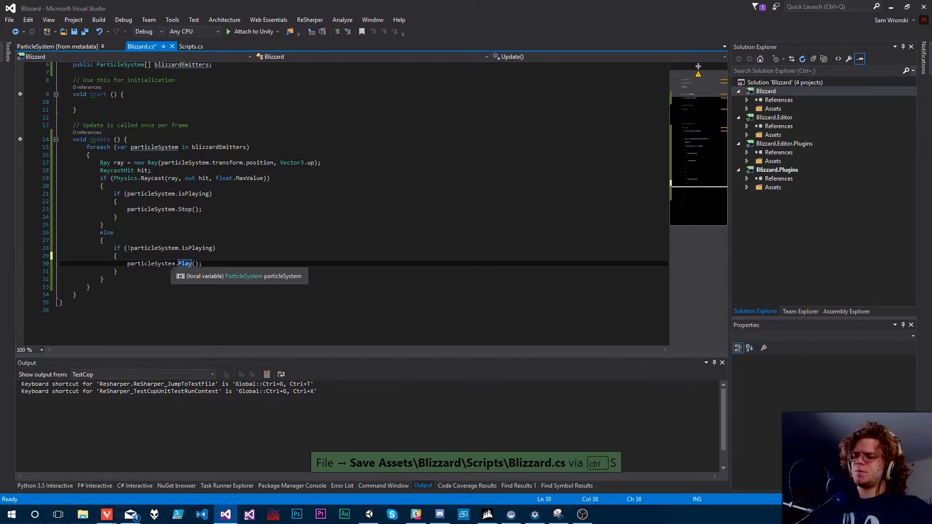
key(F12)
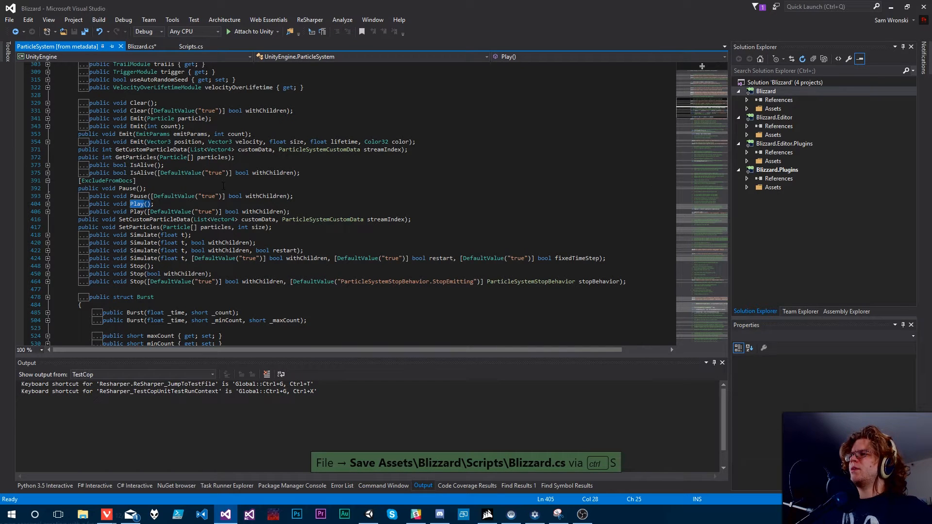
scroll(252, 230, up, 3)
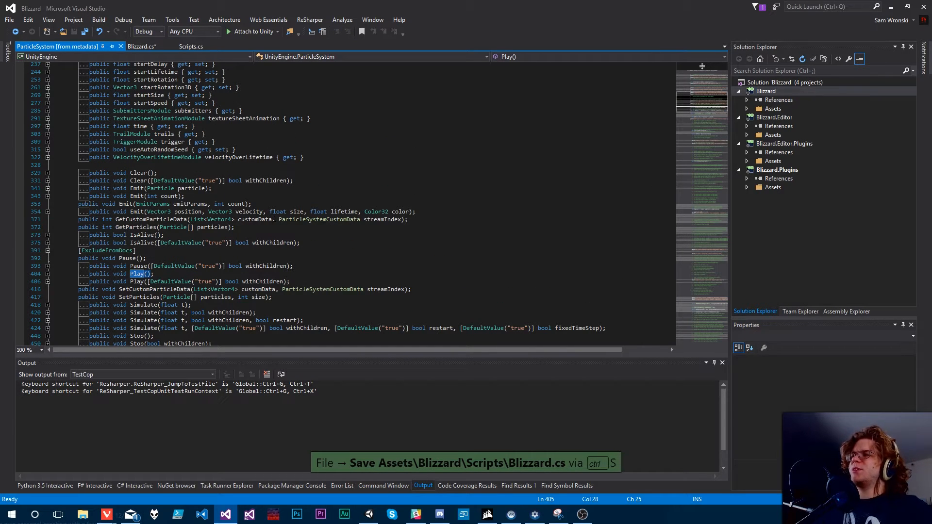
scroll(286, 230, up, 4)
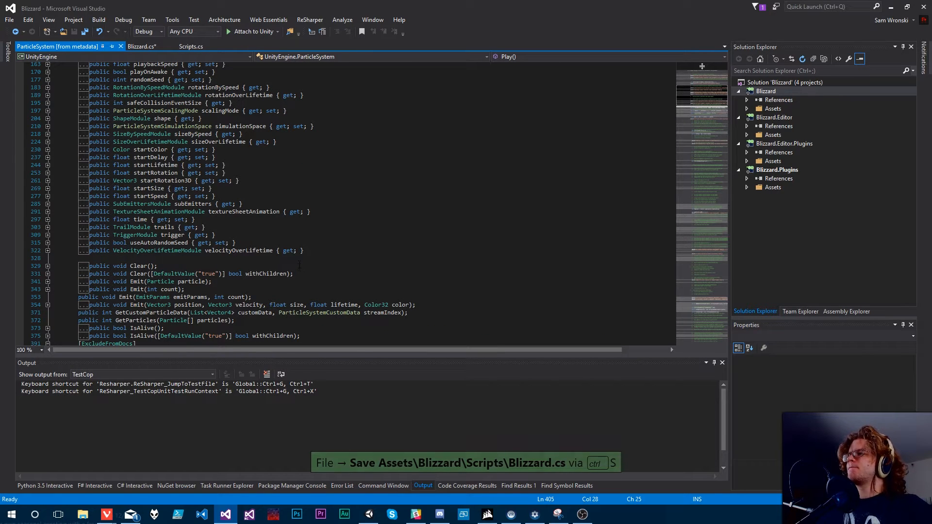
scroll(297, 264, up, 8)
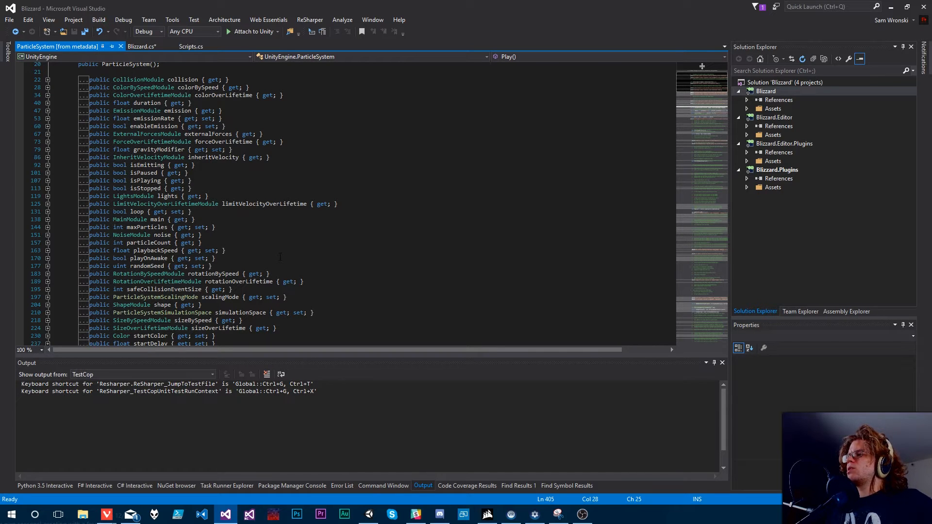
scroll(280, 254, down, 3)
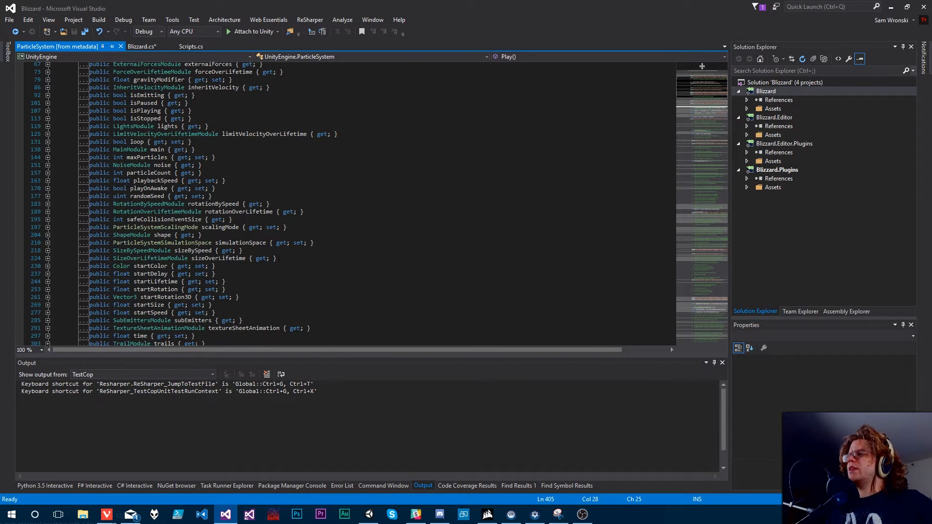
scroll(233, 287, down, 2)
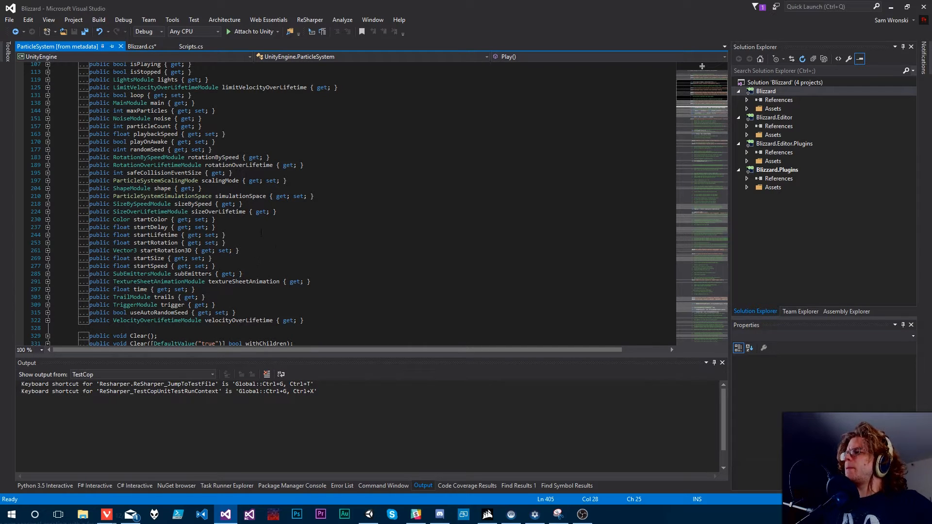
scroll(334, 191, up, 3)
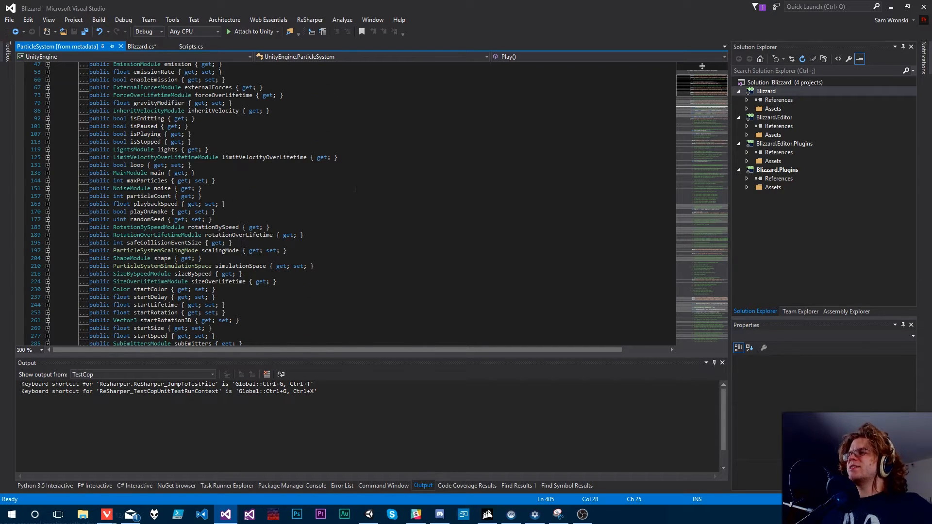
scroll(359, 204, up, 5)
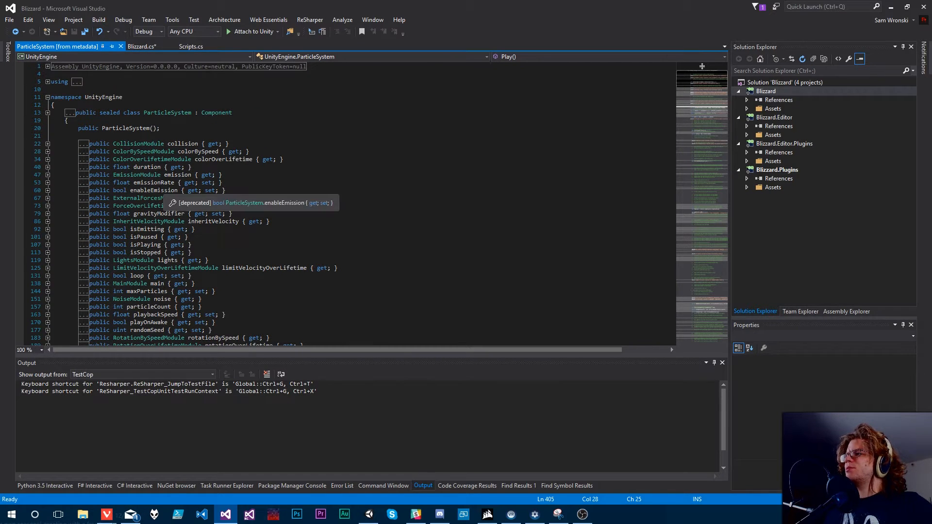
Step: Return to Blizzard.cs and remove the Play() call from the particleSystem line in the else branch
click(141, 46)
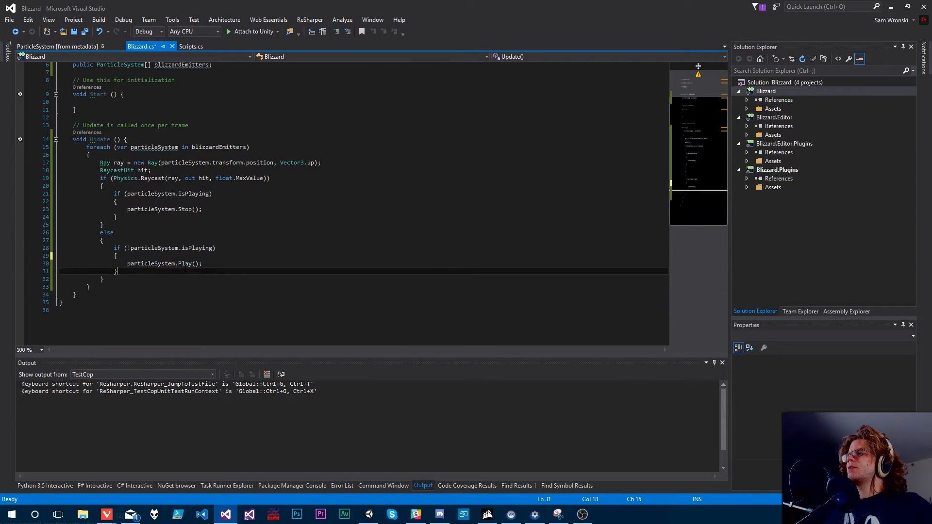
click(204, 263)
key(BackSpace)
key(BackSpace)
key(BackSpace)
key(BackSpace)
key(BackSpace)
key(BackSpace)
key(BackSpace)
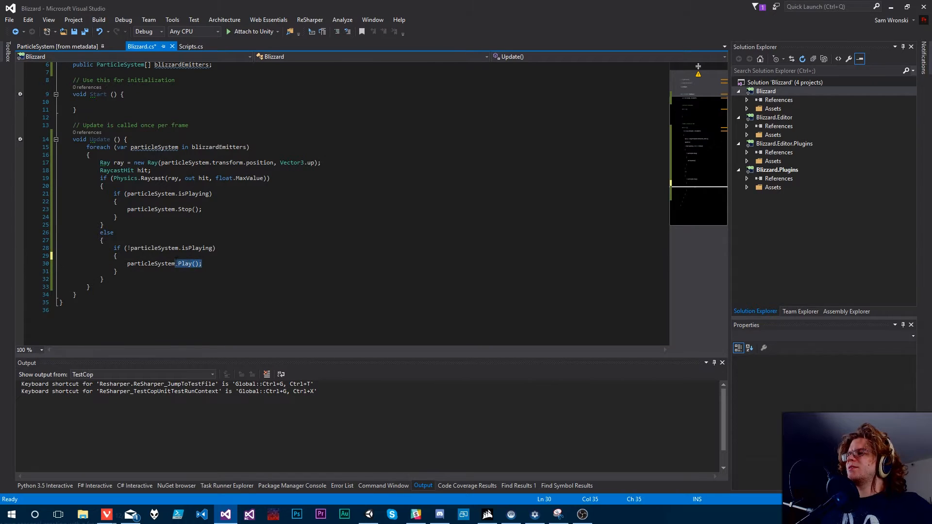
Step: Complete the else branch line as particleSystem.emission.enabled = true; and save the script
text(enable)
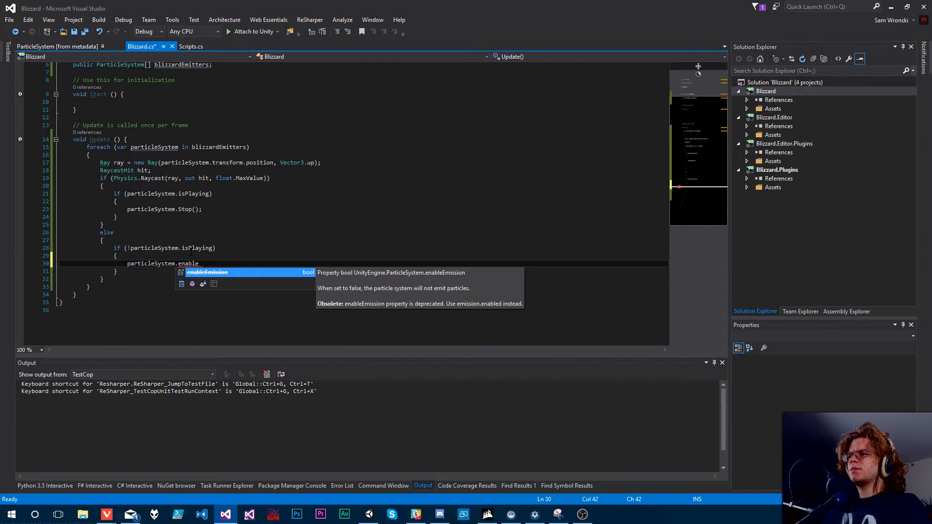
key(BackSpace)
key(BackSpace)
key(BackSpace)
key(BackSpace)
key(BackSpace)
key(BackSpace)
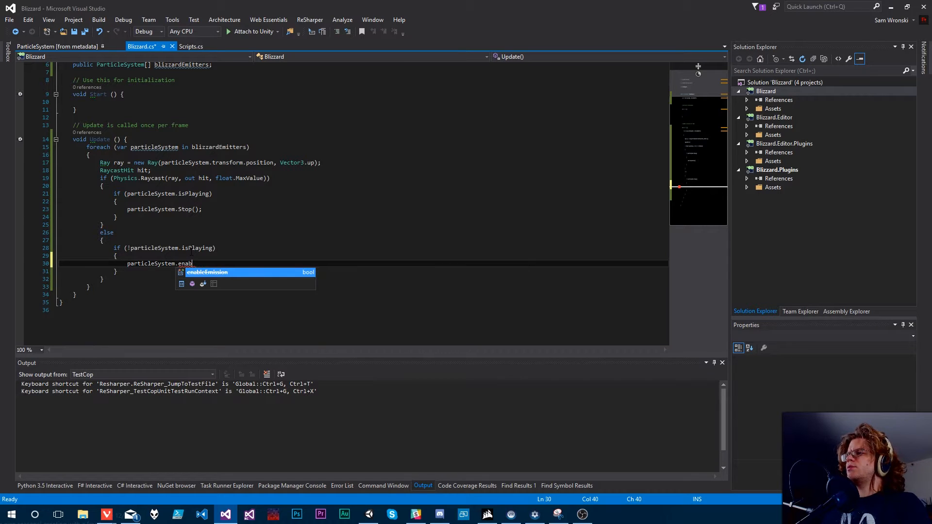
text(emission)
text(.e)
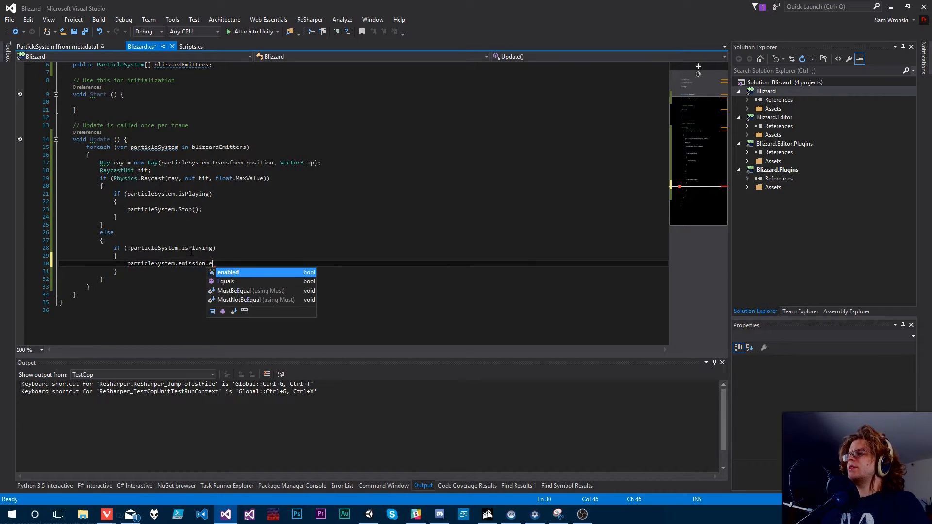
text(nabled = true;)
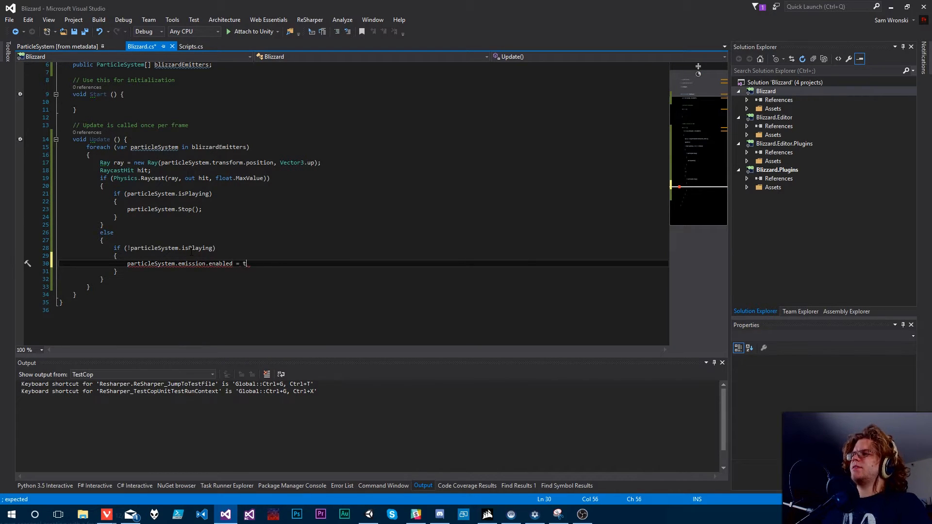
key(ctrl+s)
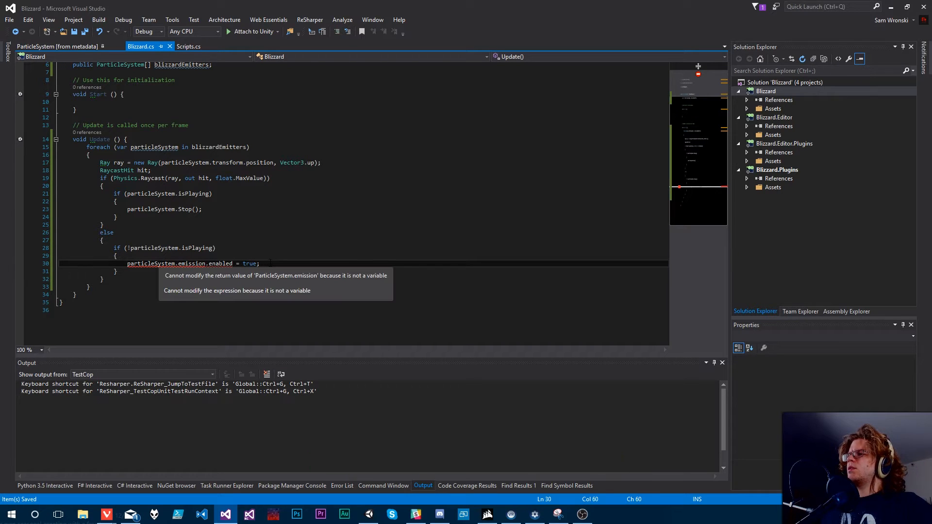
Step: Remove the .enabled = true; part after particleSystem.emission and review the members that emission offers
double_click(194, 264)
key(BackSpace)
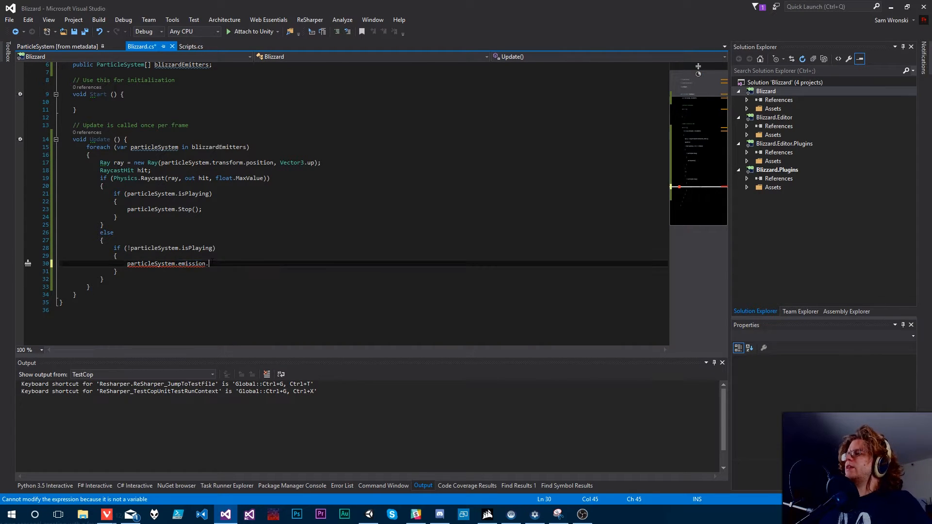
text(.)
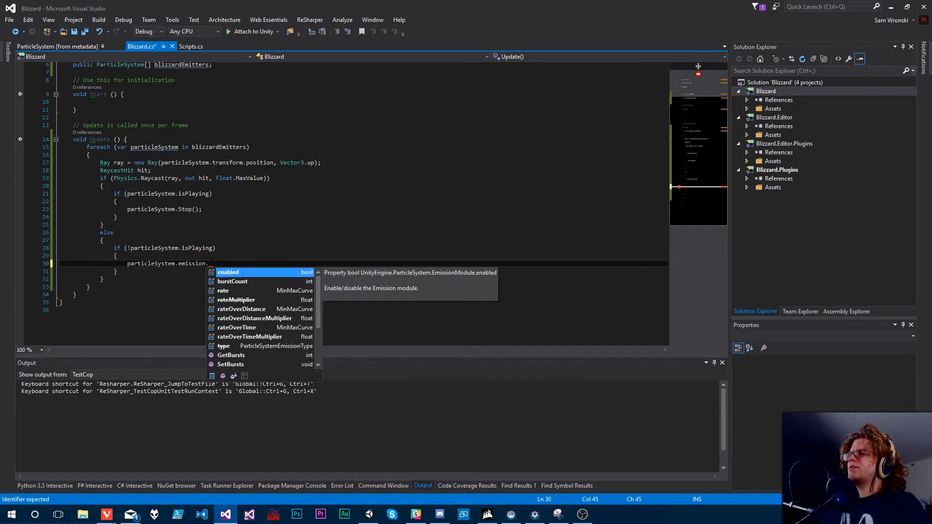
text(En)
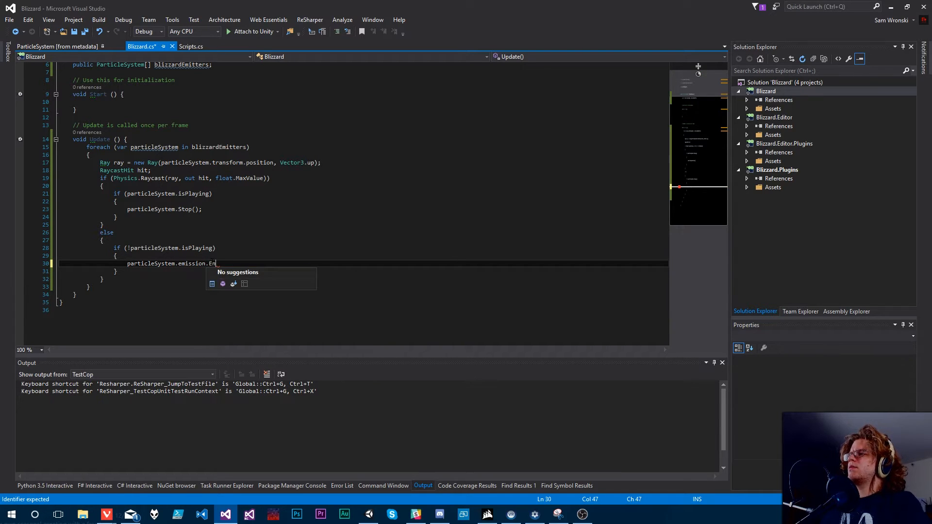
key(BackSpace)
key(BackSpace)
key(ctrl+space)
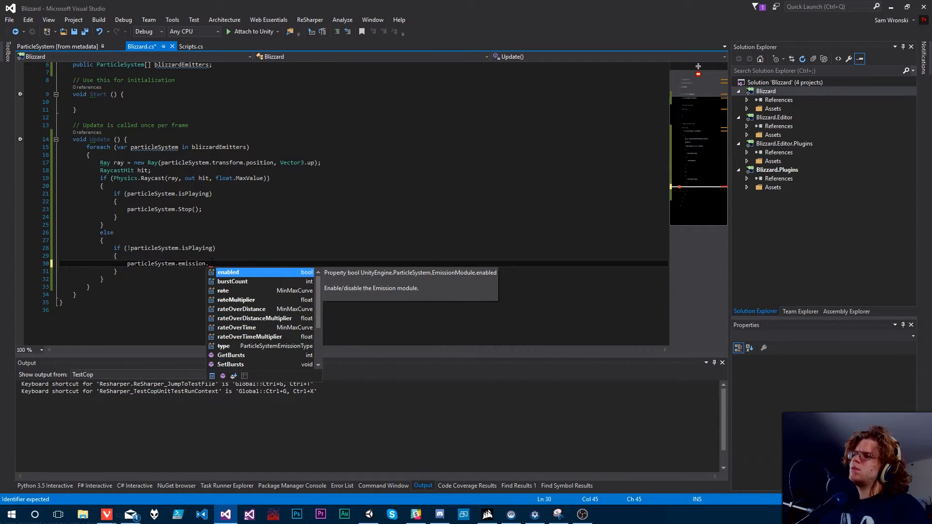
key(BackSpace)
Step: Open the definition of emission and its EmissionModule struct, and examine the enabled property
click(198, 250)
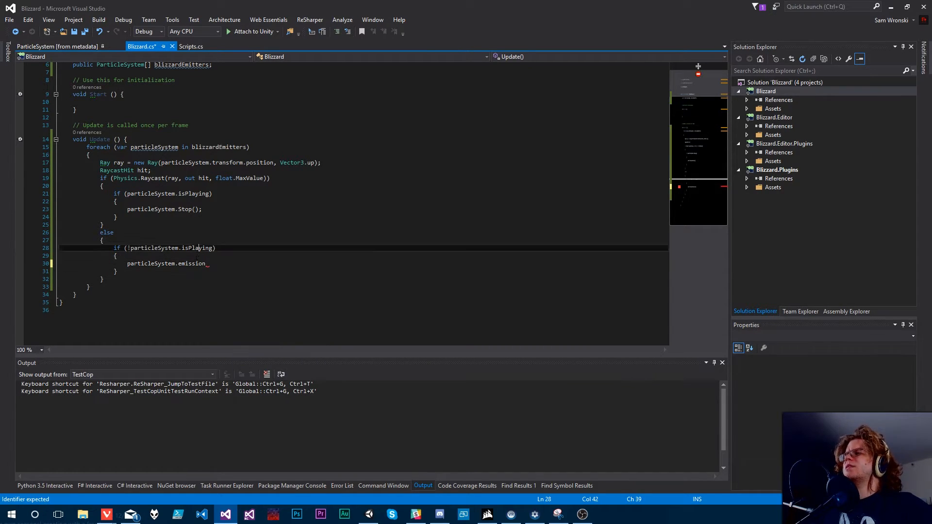
click(193, 258)
click(193, 265)
key(F12)
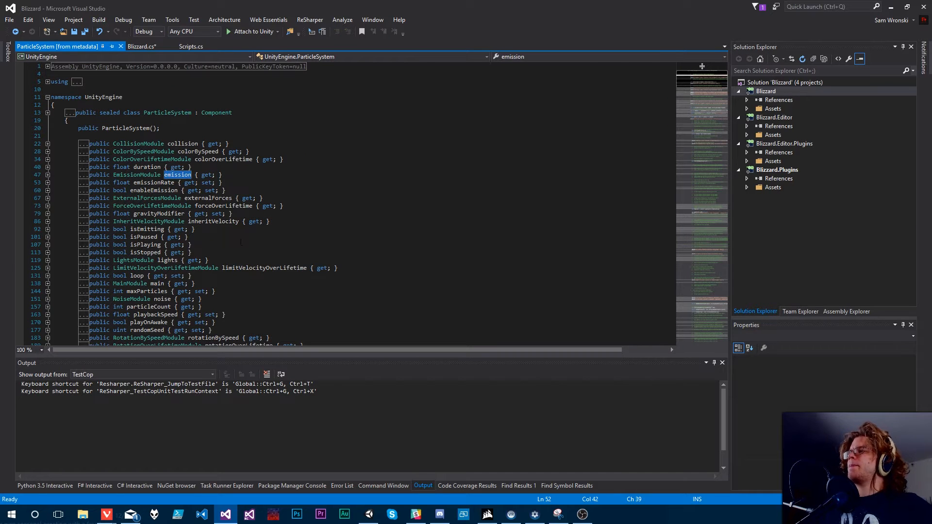
key(F12)
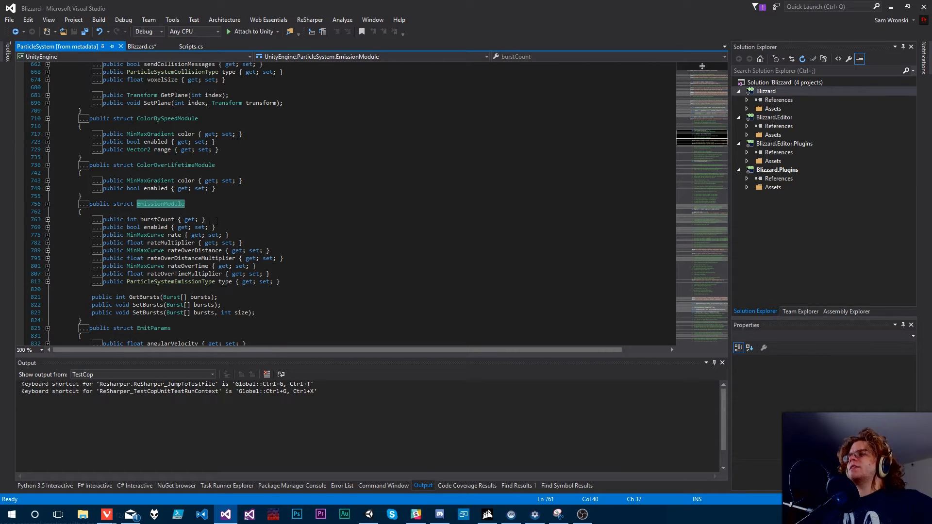
click(163, 235)
double_click(156, 227)
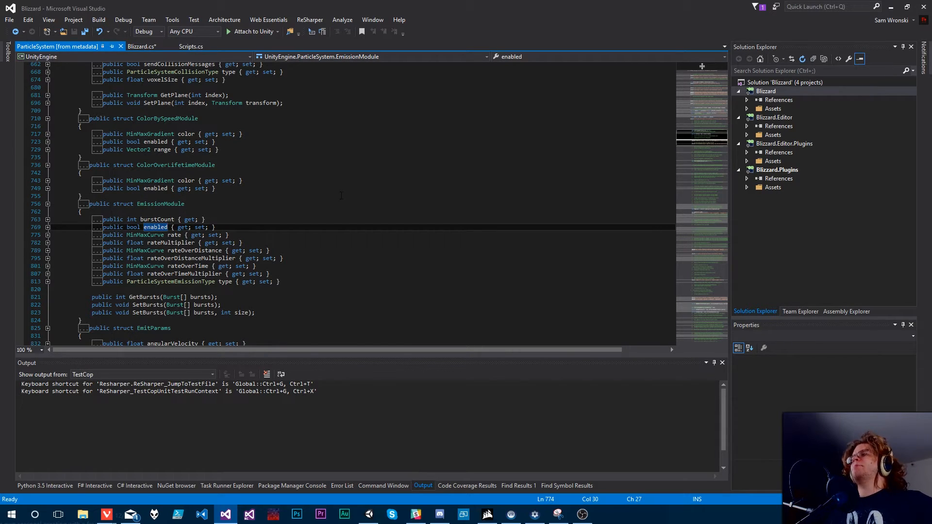
Step: Examine the EmissionModule struct's properties and the neighbouring module structs in the ParticleSystem metadata, and return to Blizzard.cs
double_click(123, 203)
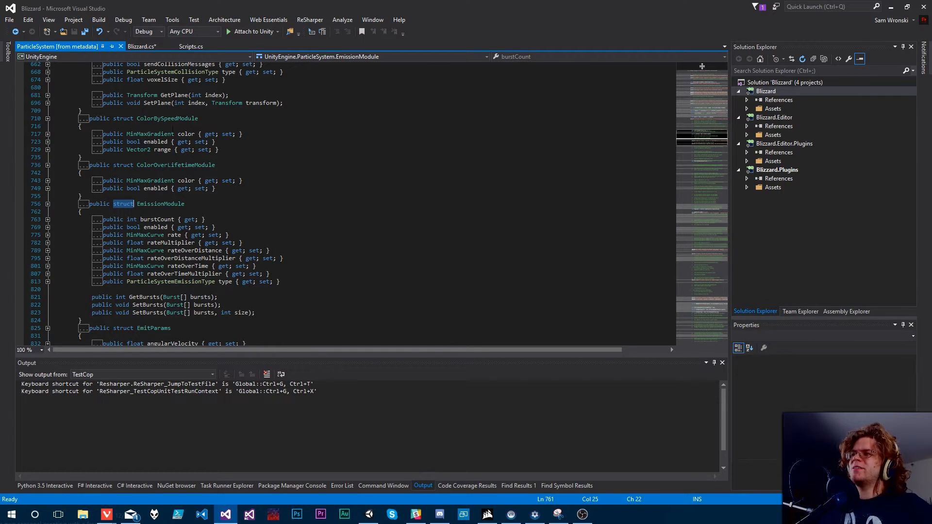
double_click(156, 227)
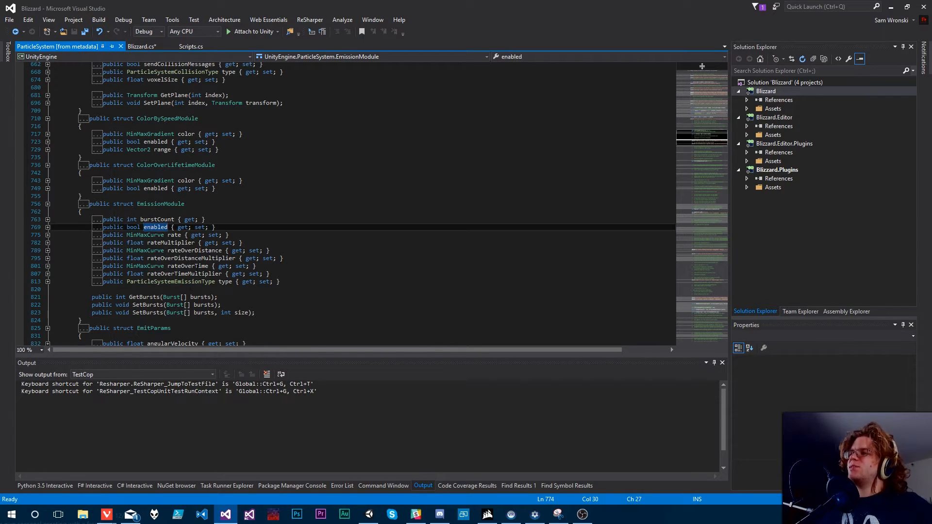
drag(251, 338, 92, 199)
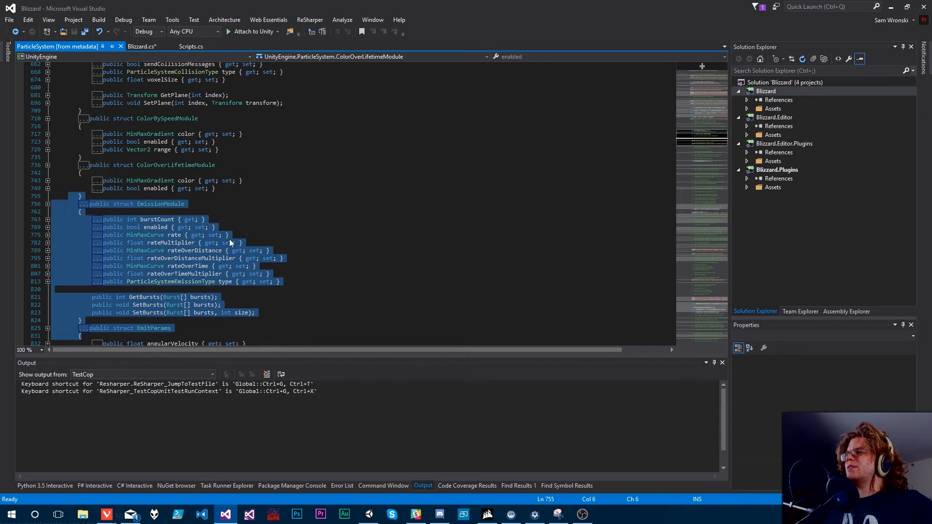
click(233, 242)
mouse_move(232, 236)
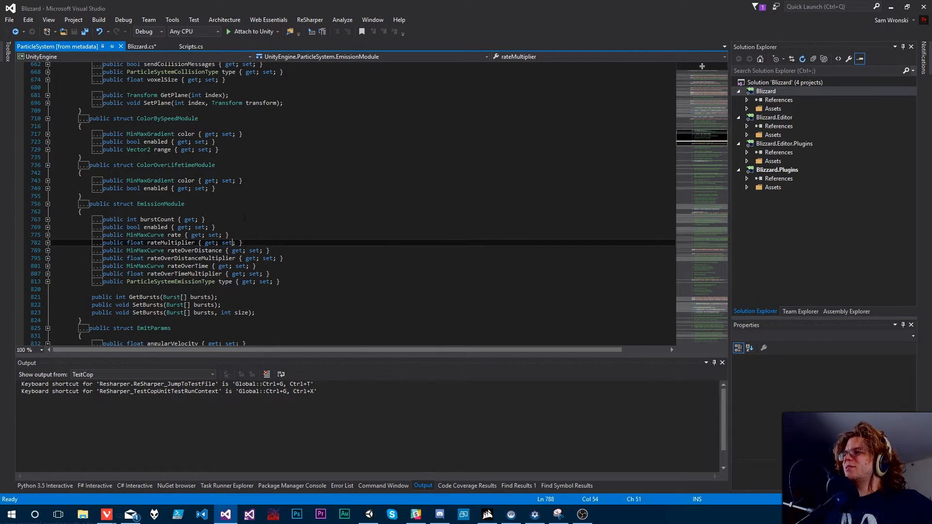
click(284, 189)
scroll(348, 237, up, 5)
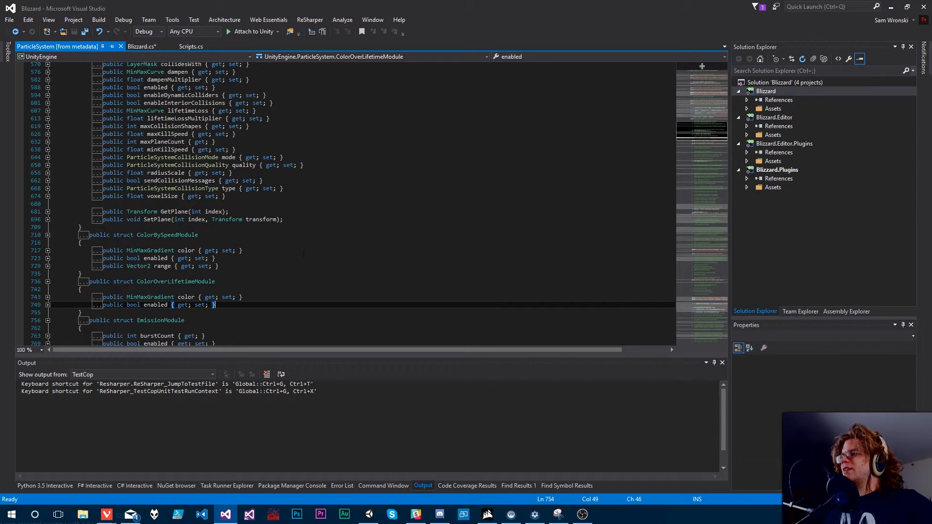
scroll(259, 188, up, 6)
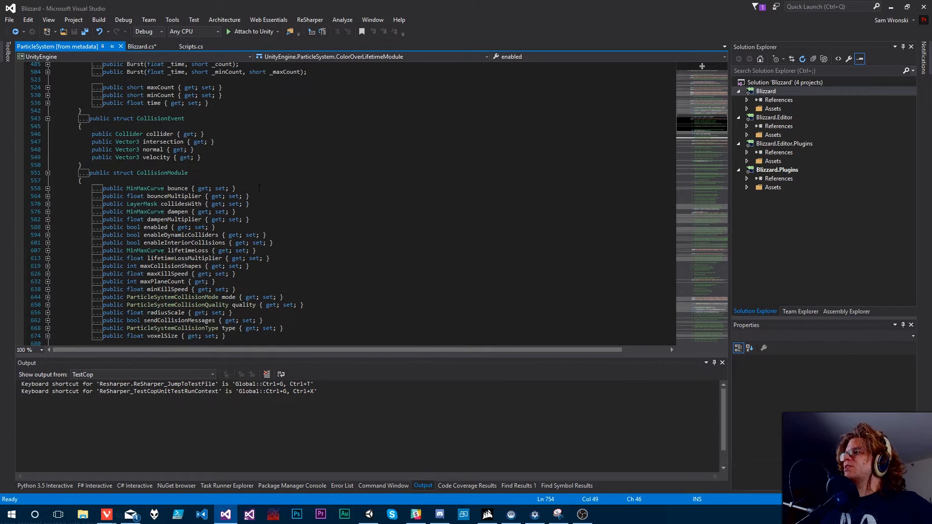
scroll(282, 206, down, 12)
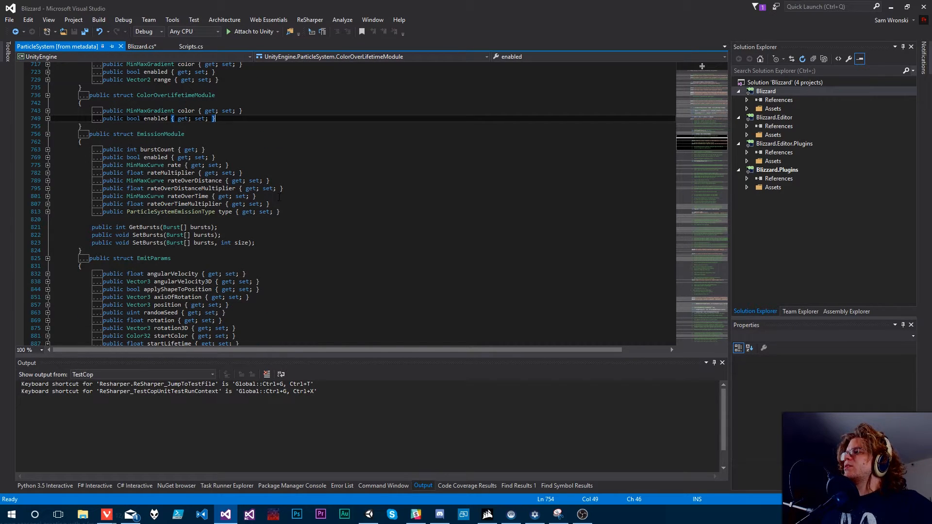
key(ctrl+minus)
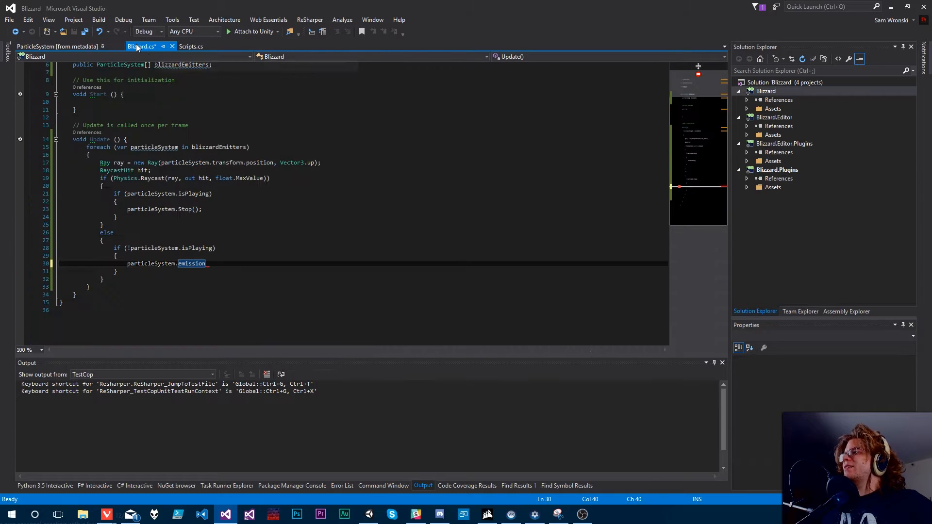
Step: Try to assign a new ParticleSystem.EmissionModule to particleSystem.emission inside the else branch
drag(206, 263, 175, 265)
text(.)
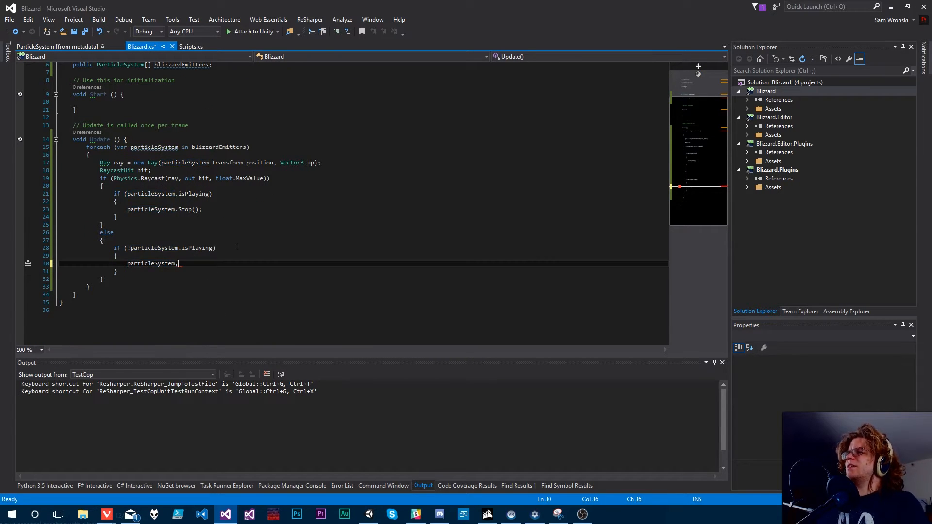
text(emissi)
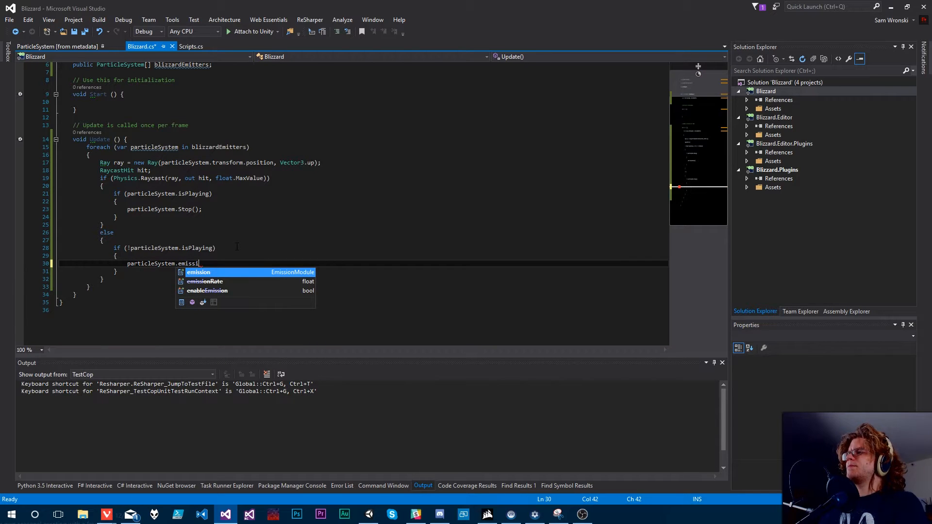
text(on = new)
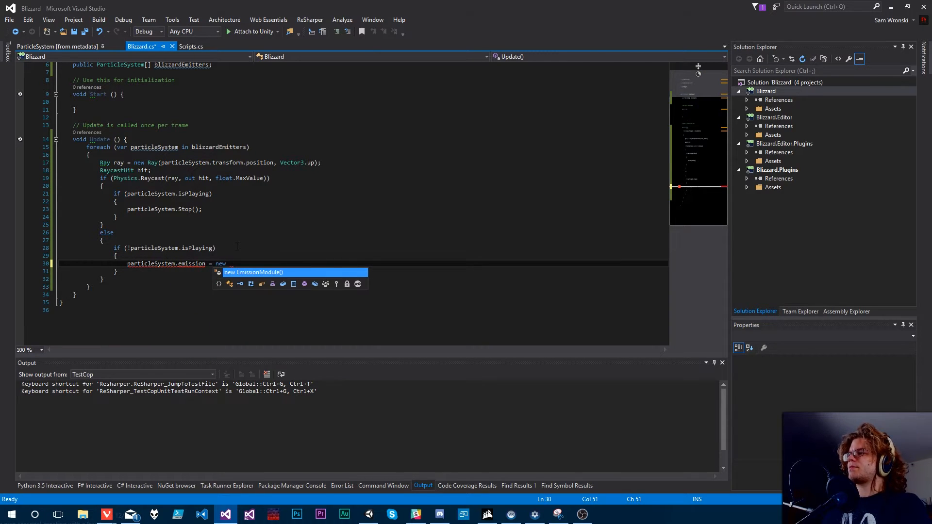
key(Return)
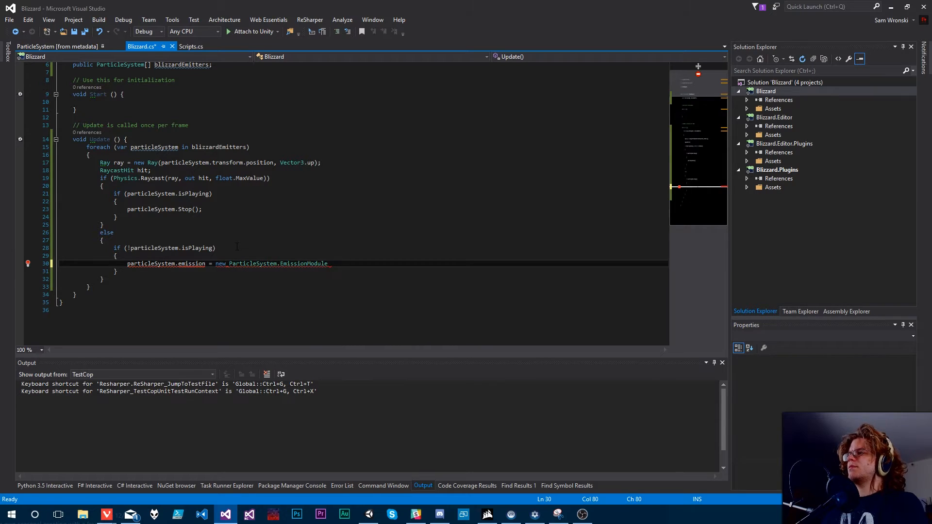
text(()
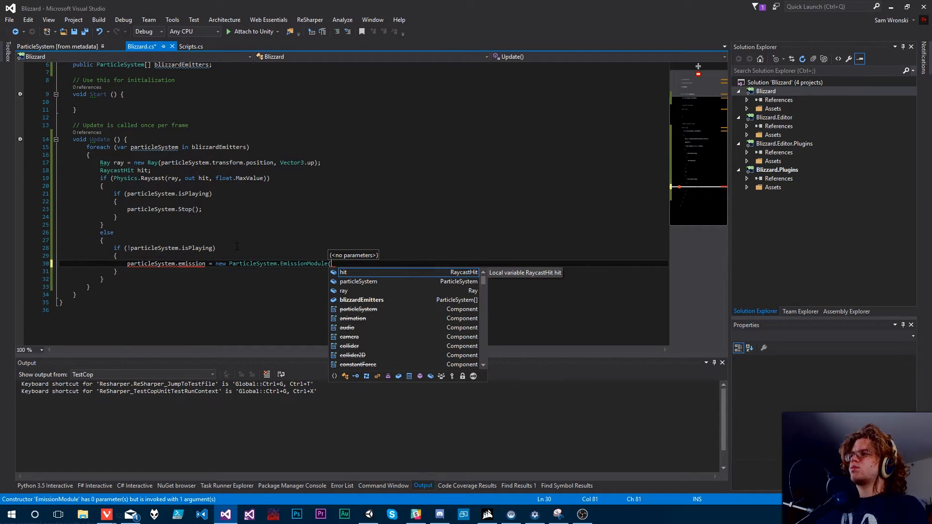
Step: Replace the unfinished assignment in the else branch with var emission = particleSystem.emission; and save the script
key(Escape)
key(BackSpace)
key(BackSpace)
key(BackSpace)
key(BackSpace)
key(BackSpace)
key(BackSpace)
key(BackSpace)
key(BackSpace)
key(BackSpace)
key(BackSpace)
key(BackSpace)
key(BackSpace)
key(BackSpace)
key(BackSpace)
key(BackSpace)
key(BackSpace)
key(BackSpace)
key(BackSpace)
key(BackSpace)
key(BackSpace)
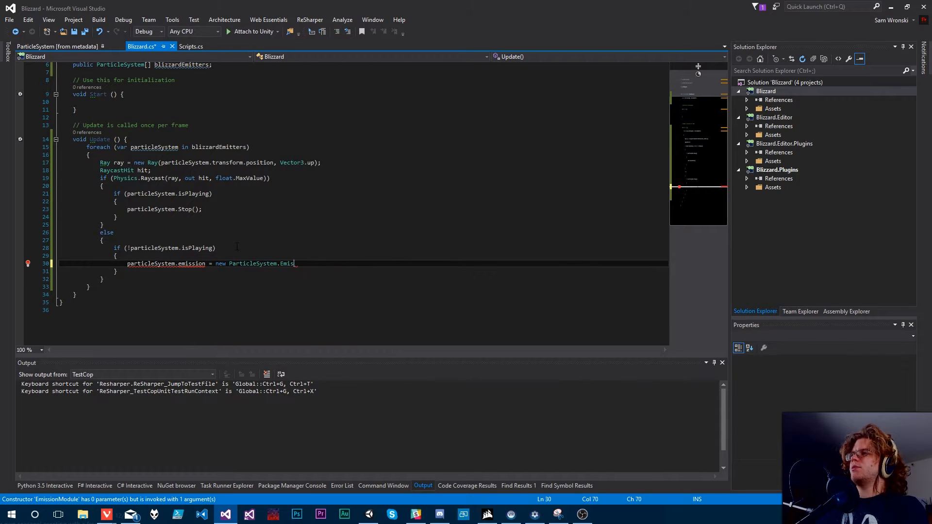
key(BackSpace)
key(BackSpace)
key(BackSpace)
key(BackSpace)
key(BackSpace)
key(BackSpace)
key(BackSpace)
key(BackSpace)
key(BackSpace)
key(BackSpace)
key(BackSpace)
key(BackSpace)
key(BackSpace)
key(BackSpace)
key(BackSpace)
key(BackSpace)
key(BackSpace)
key(BackSpace)
key(BackSpace)
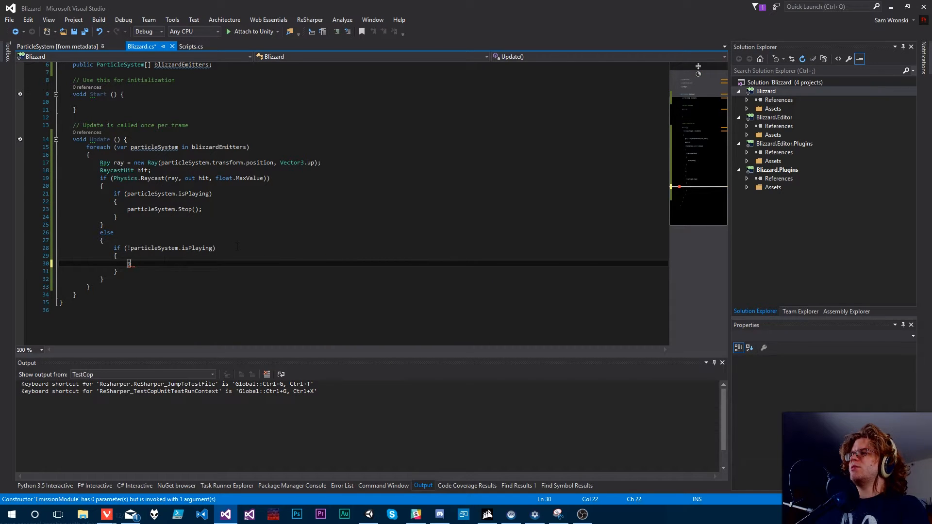
text(var emission )
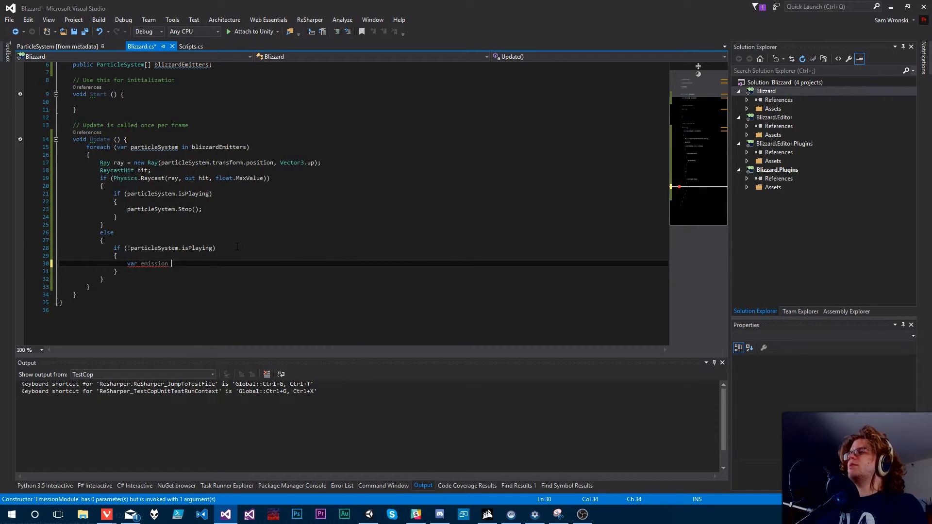
text(= particleSystem)
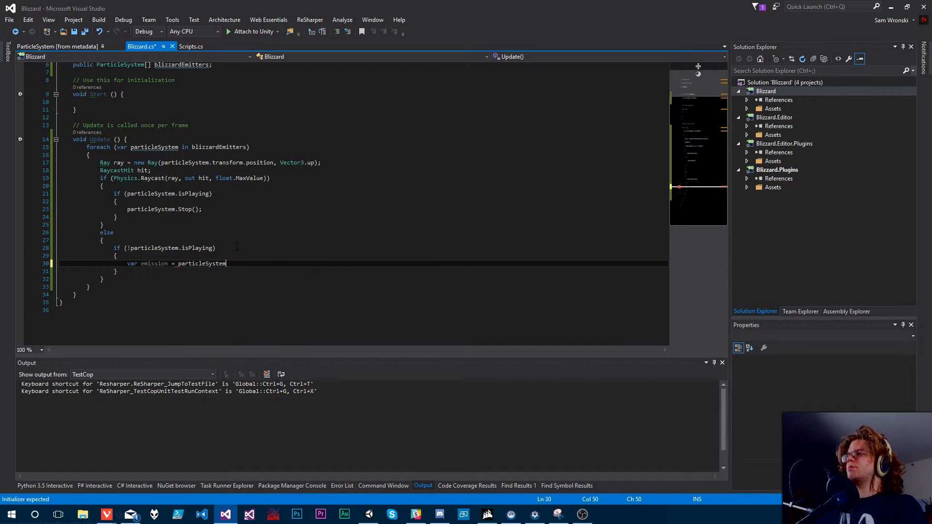
text(.emission;)
key(ctrl+s)
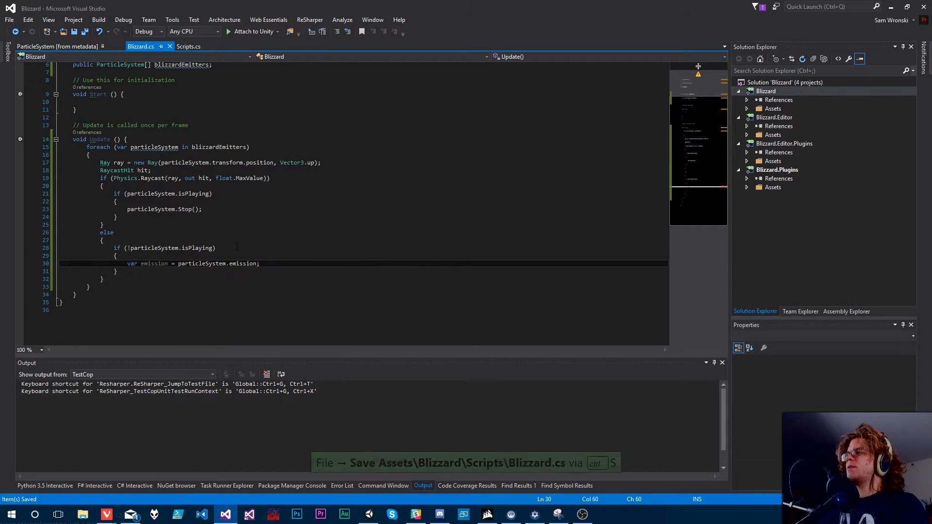
Step: Add the line emission.enabled = true; below the emission variable declaration and save the script
key(Return)
text(emission.)
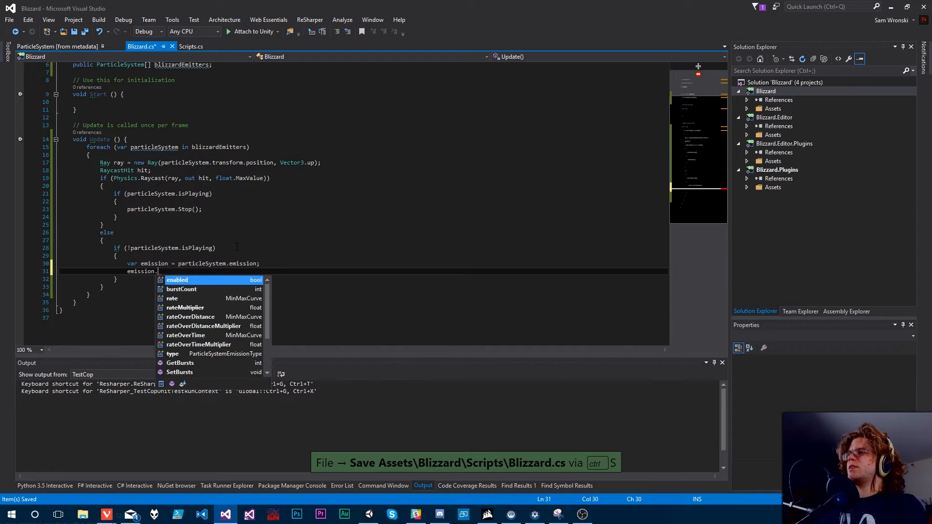
text(enabled = true;)
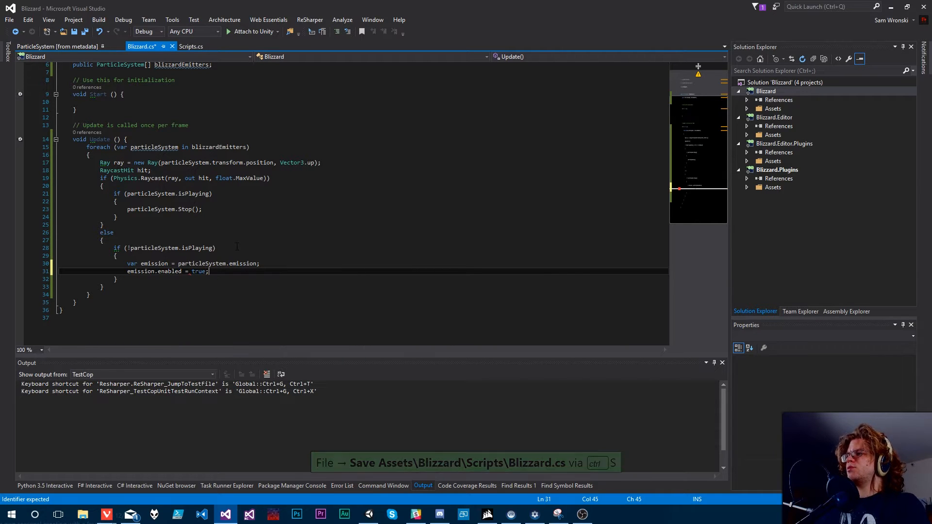
key(ctrl+s)
Step: Add the line particleSystem.emission = emission; below the enabled assignment and save the script
key(Return)
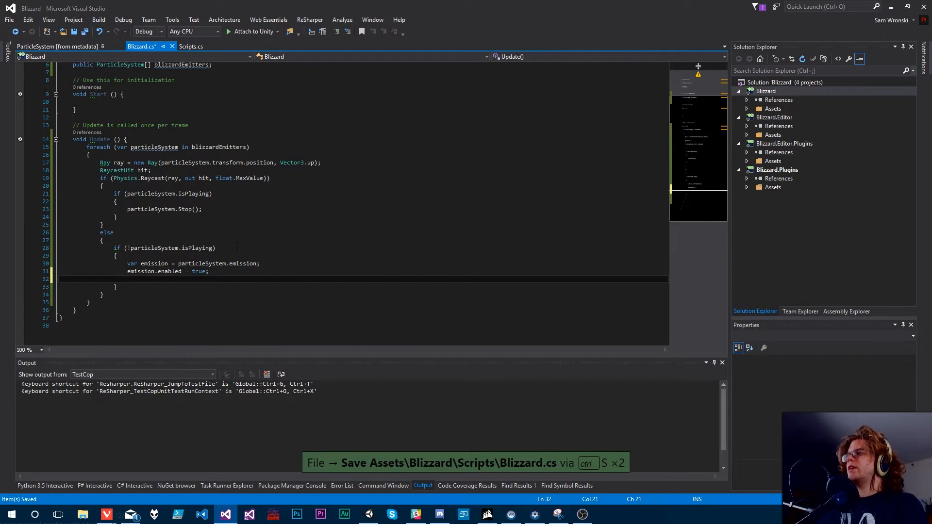
text(particleSystem.emission)
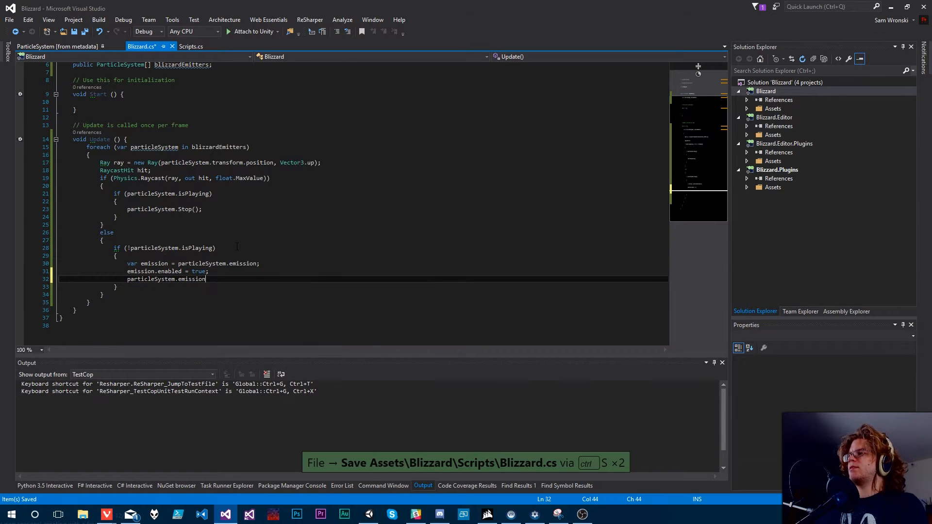
text( = emission;)
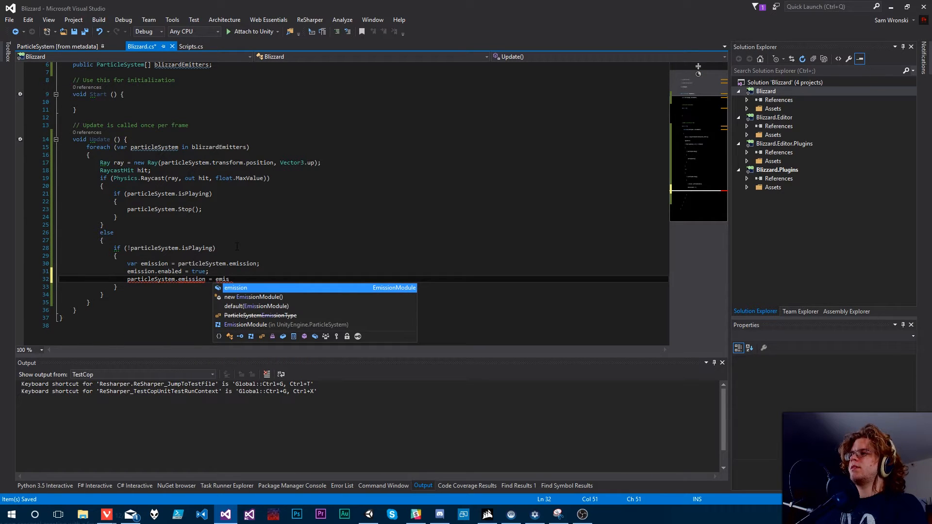
key(ctrl+s)
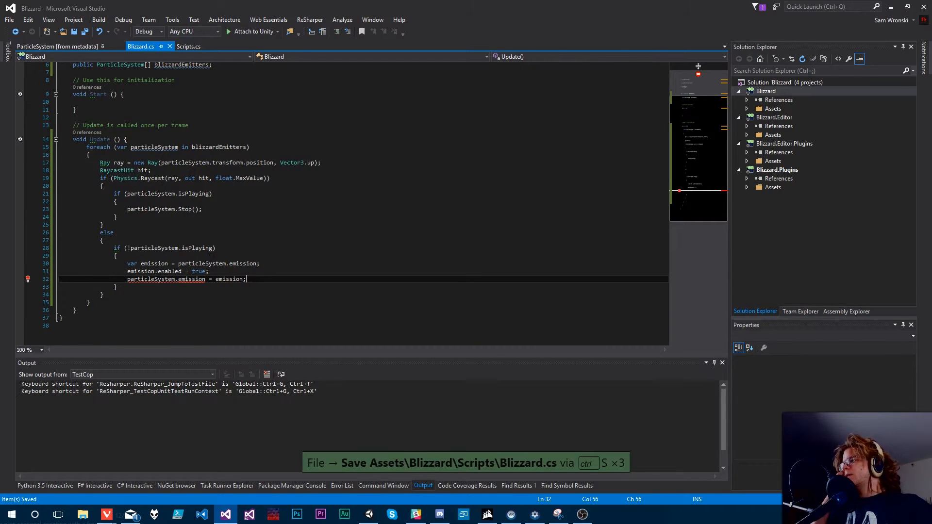
Step: Check the error on particleSystem.emission, inspect the definitions of emission and EmissionModule, and return to Blizzard.cs
mouse_move(187, 279)
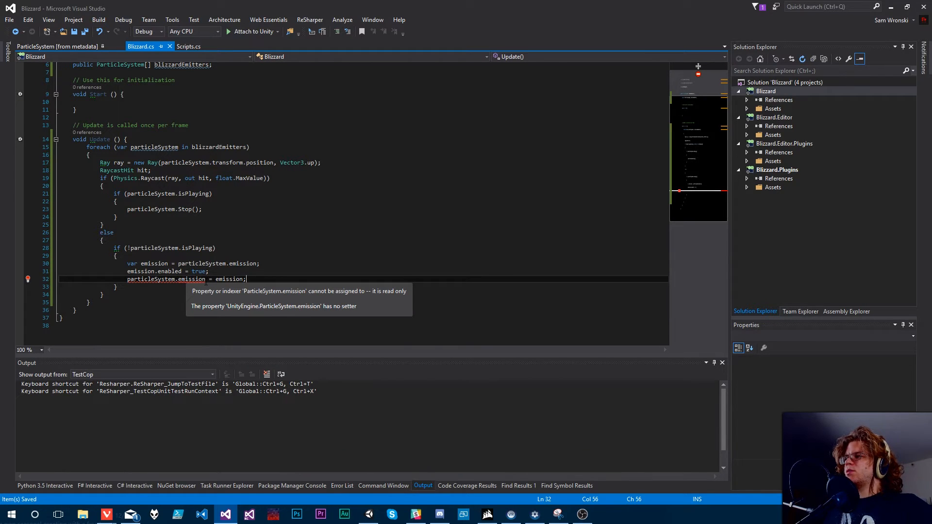
click(206, 279)
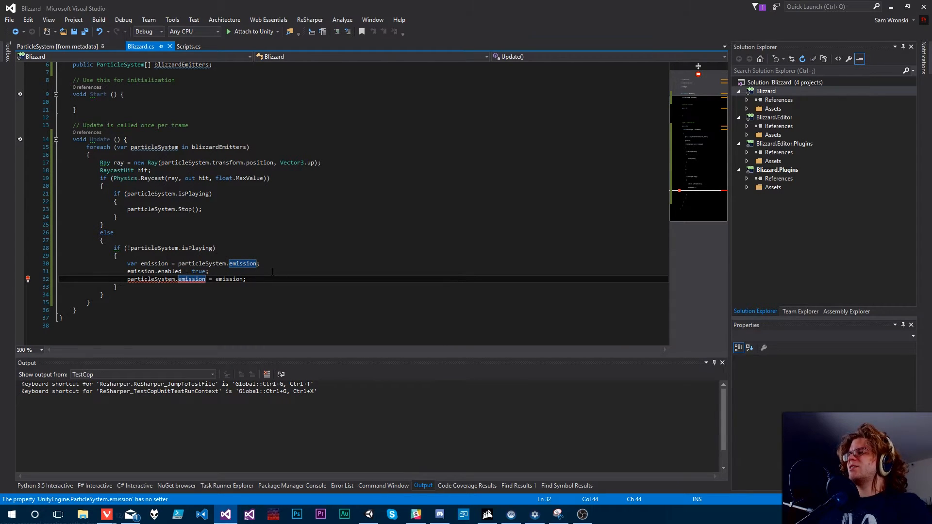
key(F12)
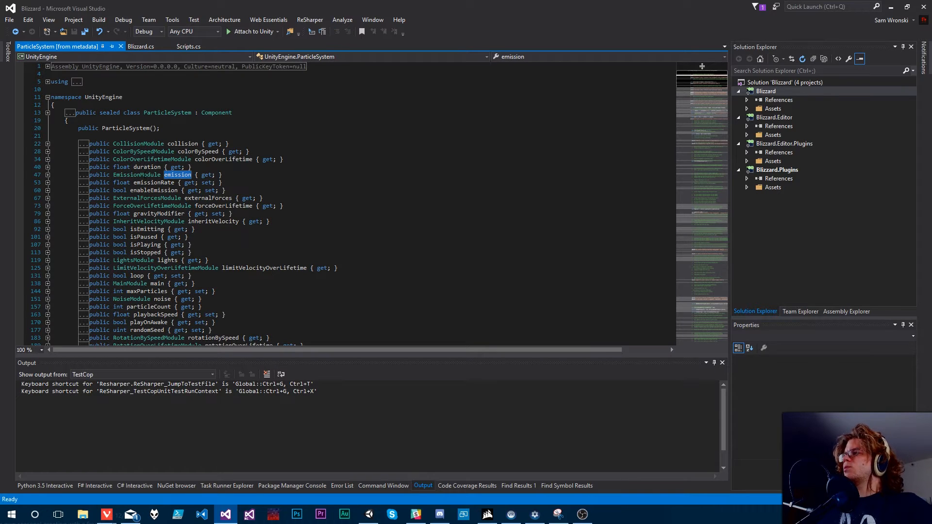
click(147, 175)
key(F12)
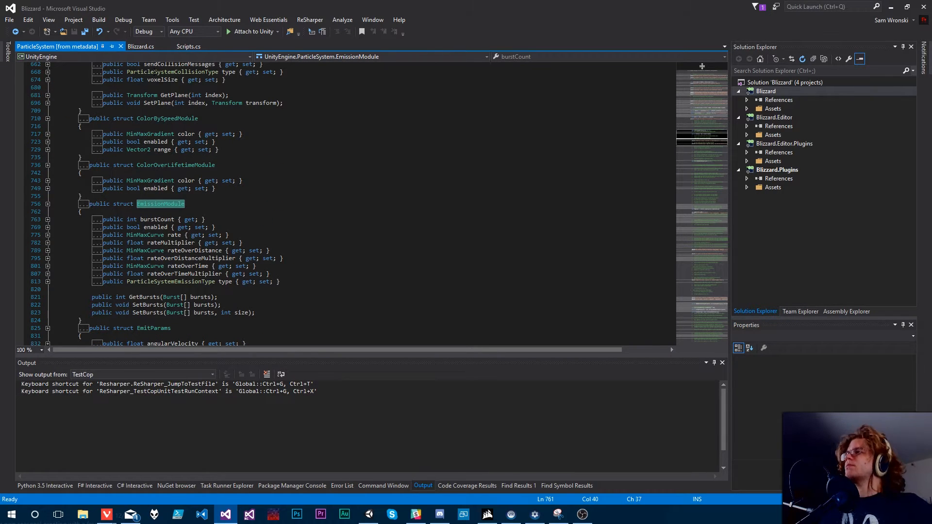
click(135, 47)
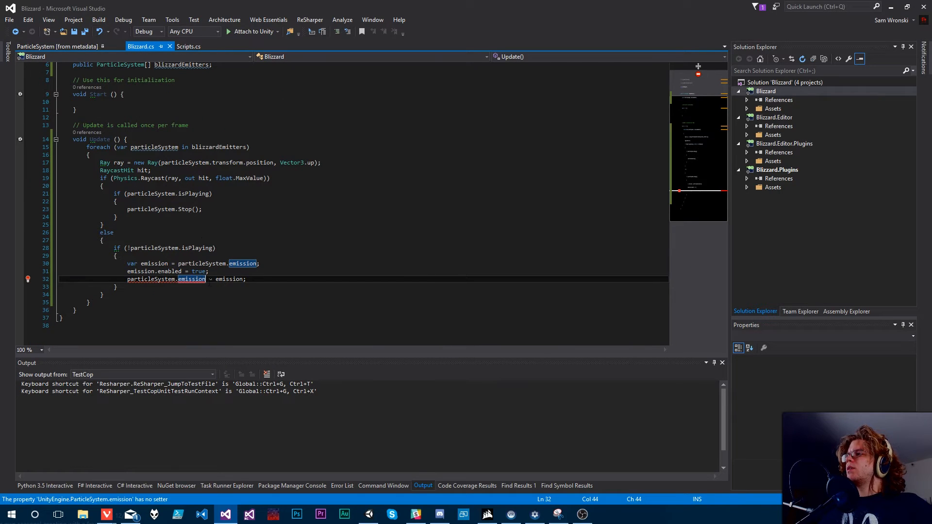
Step: Change the last line of the else branch to particleSystem.emission.enabled = true; save, and check the error on enabled
text(.e)
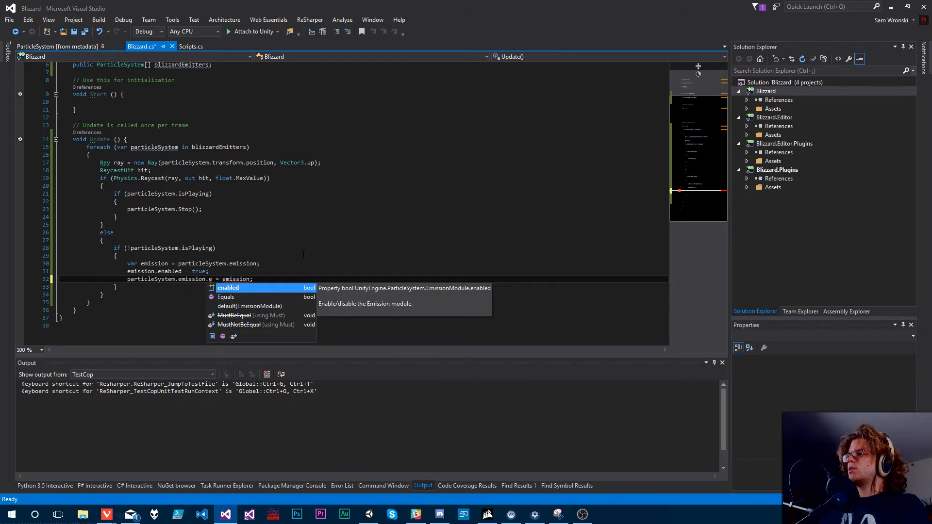
key(space)
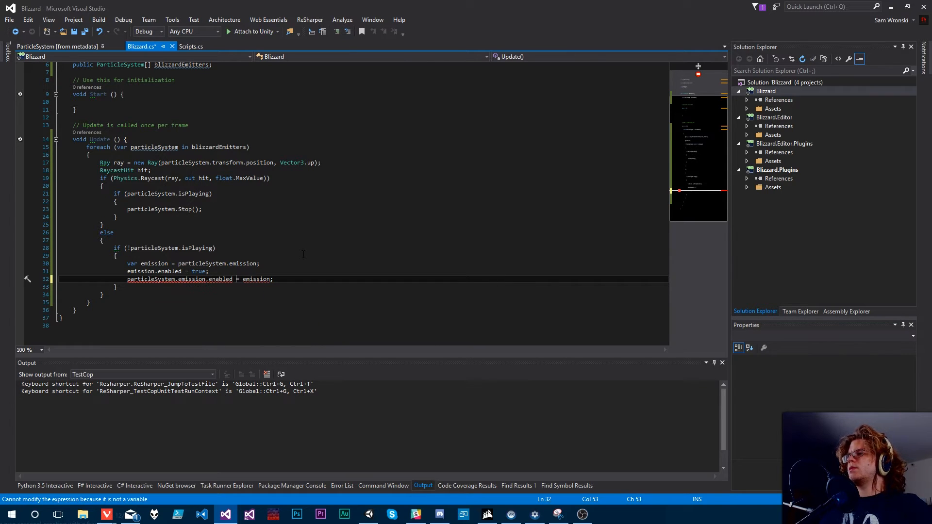
key(Right)
key(Right)
key(Right)
key(Right)
key(Right)
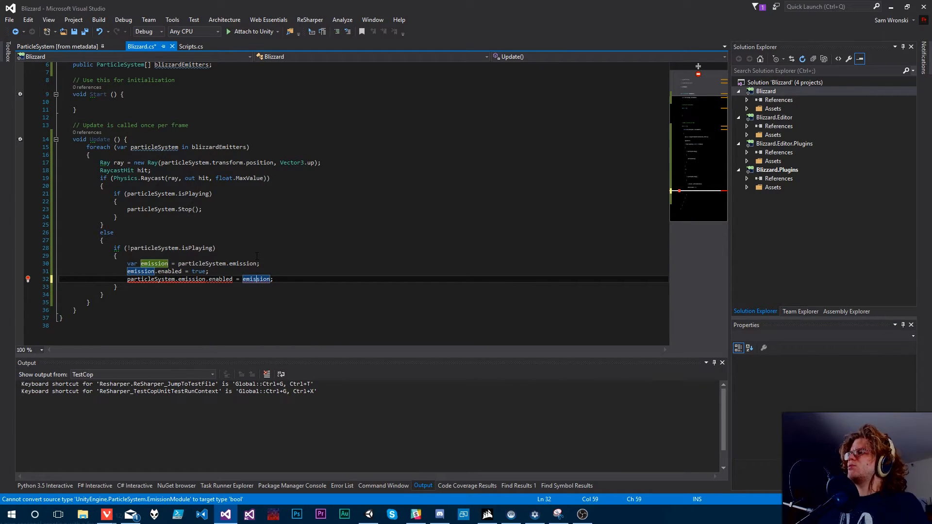
text(true)
double_click(255, 279)
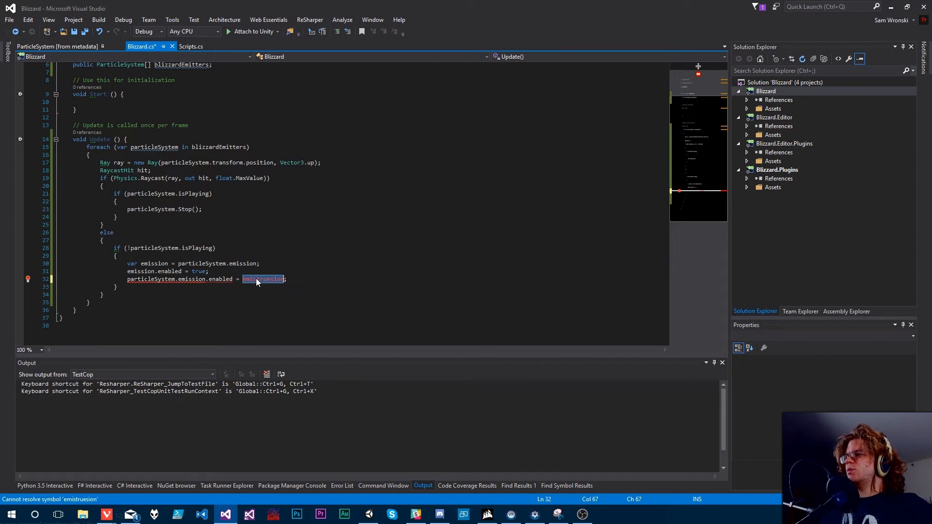
text(true)
key(ctrl+s)
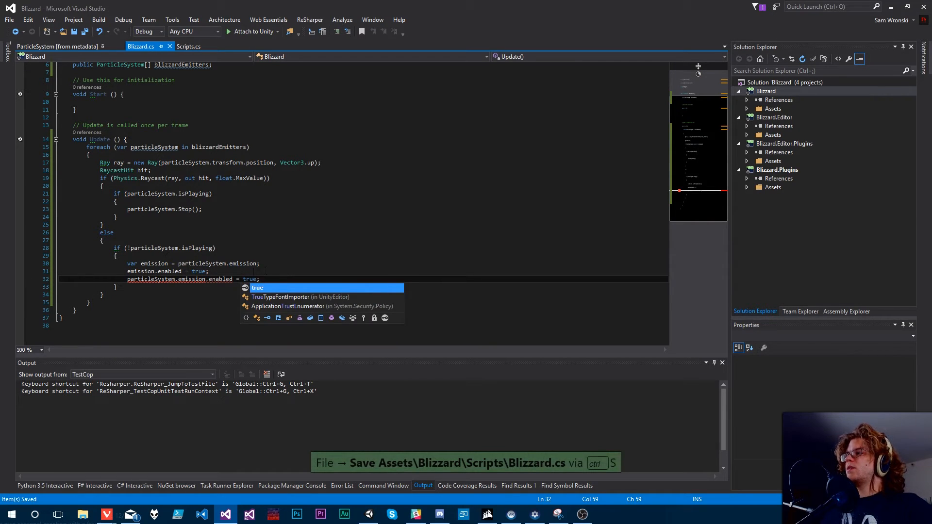
click(253, 272)
mouse_move(220, 279)
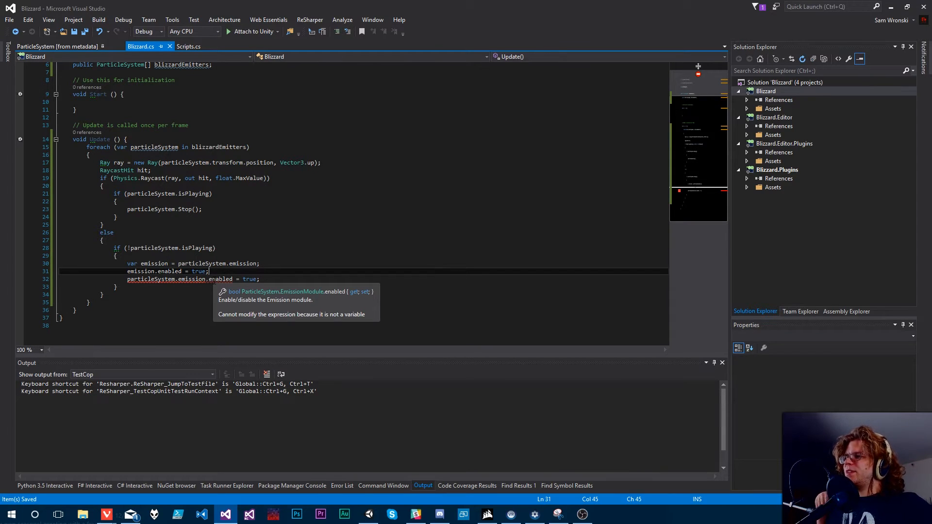
Step: Delete the emission variable declaration and the emission.enabled = true; line from the else branch
key(shift+Up)
key(shift+Up)
key(BackSpace)
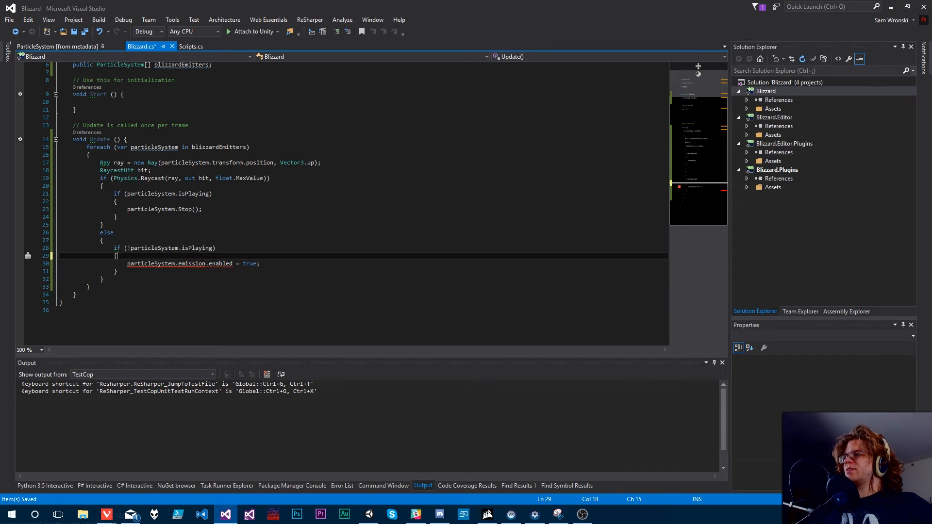
Step: Check the error on emission, open its definition, and look through the ParticleSystem properties and methods for a way to control emission
mouse_move(210, 264)
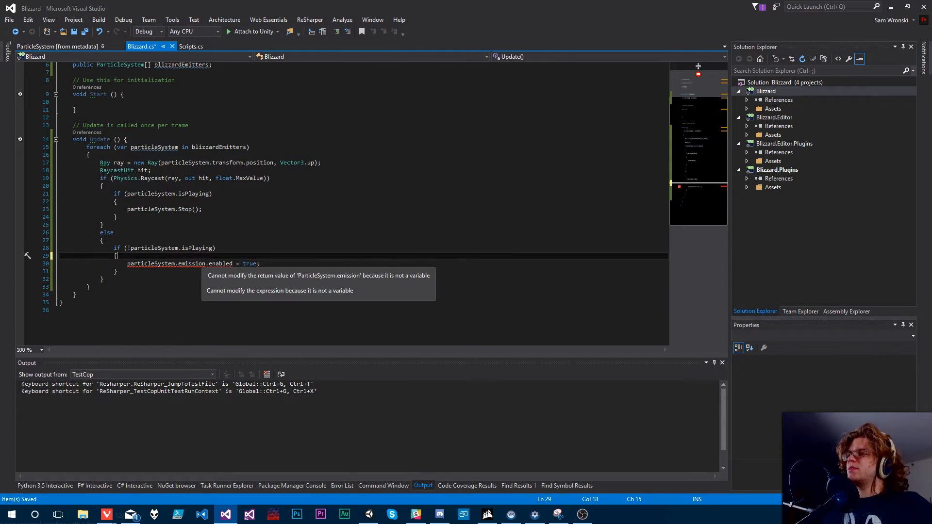
click(208, 263)
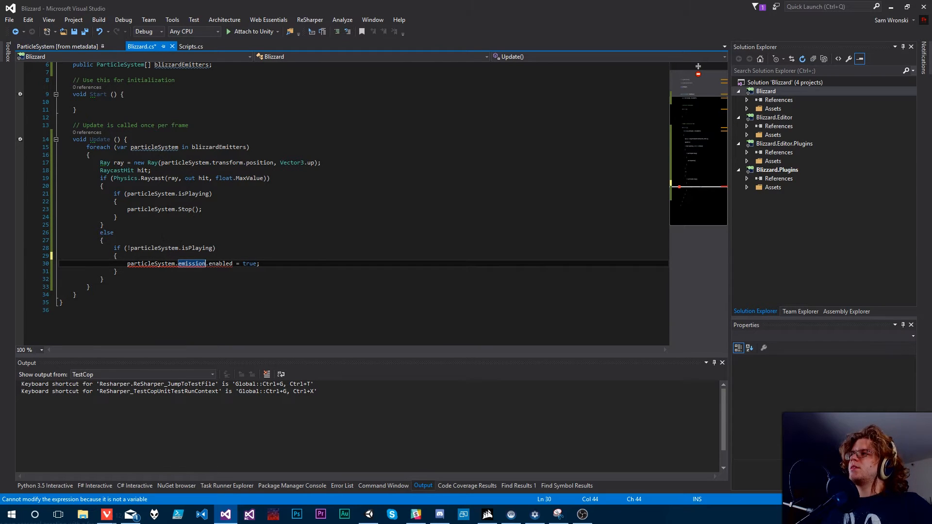
key(F12)
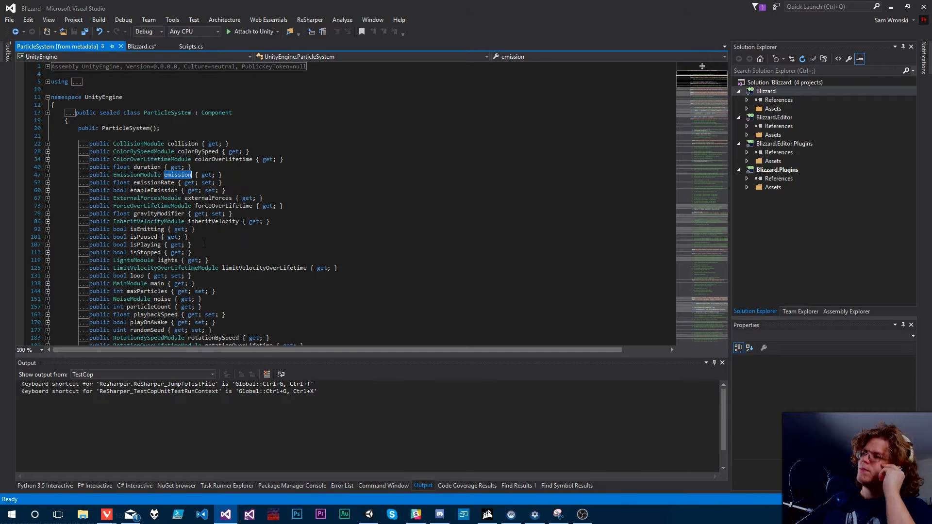
scroll(219, 179, down, 18)
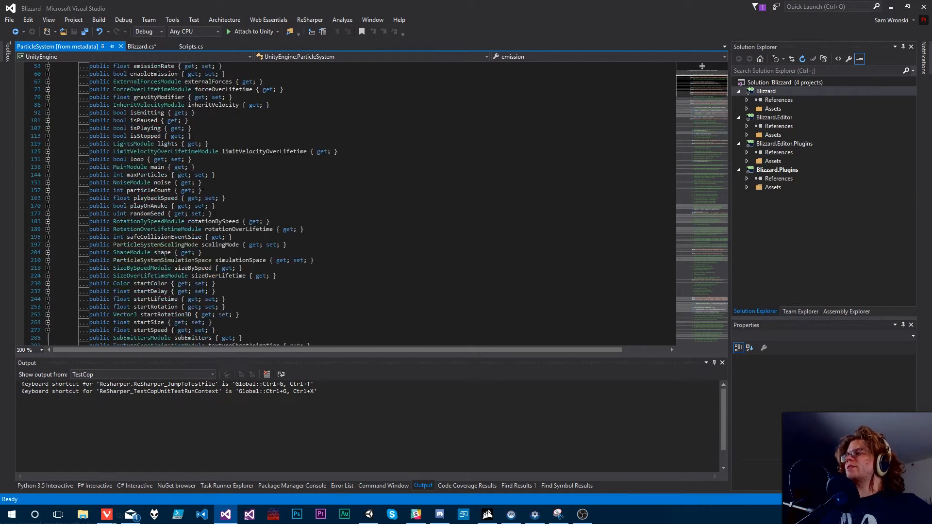
scroll(220, 179, down, 7)
scroll(228, 174, up, 12)
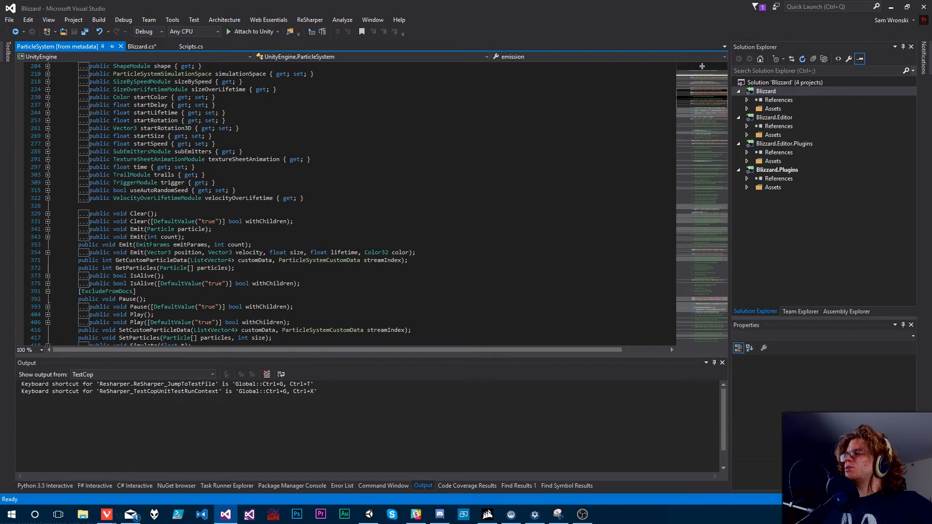
scroll(209, 217, down, 1)
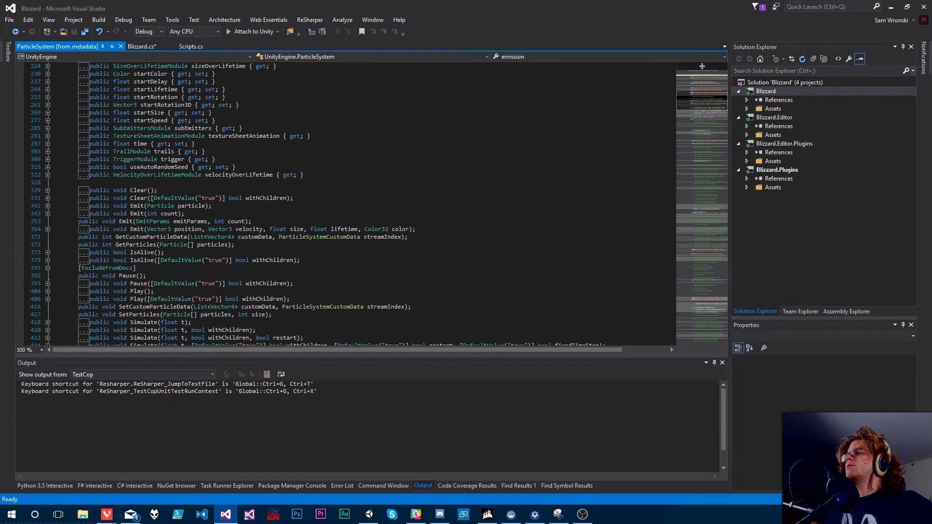
scroll(216, 241, down, 1)
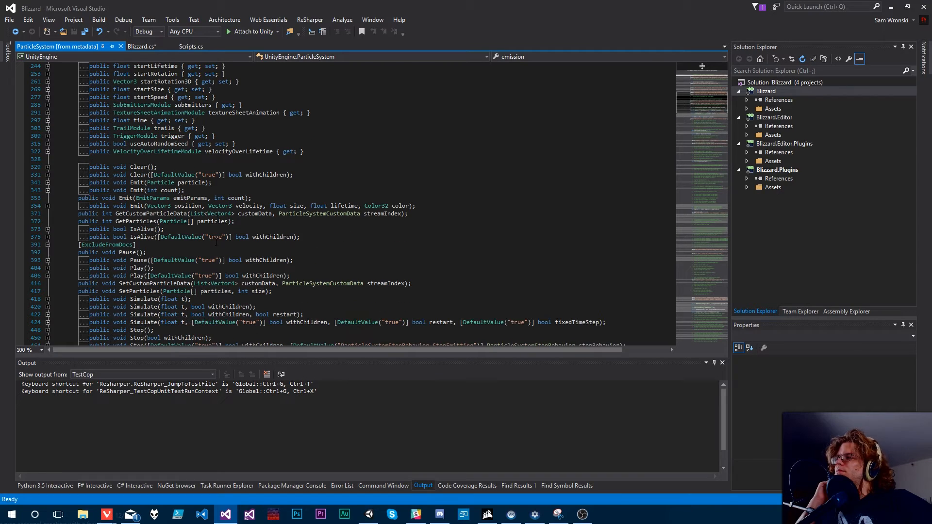
scroll(217, 241, down, 2)
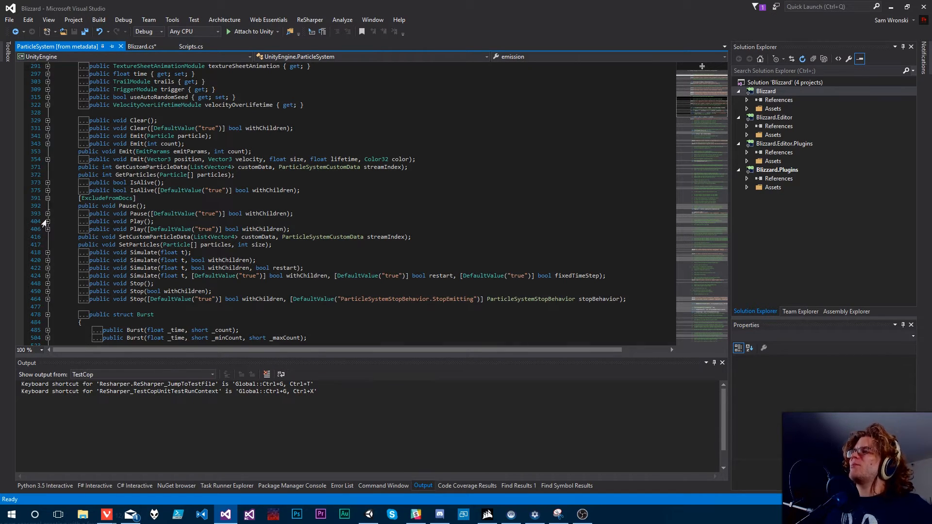
click(48, 221)
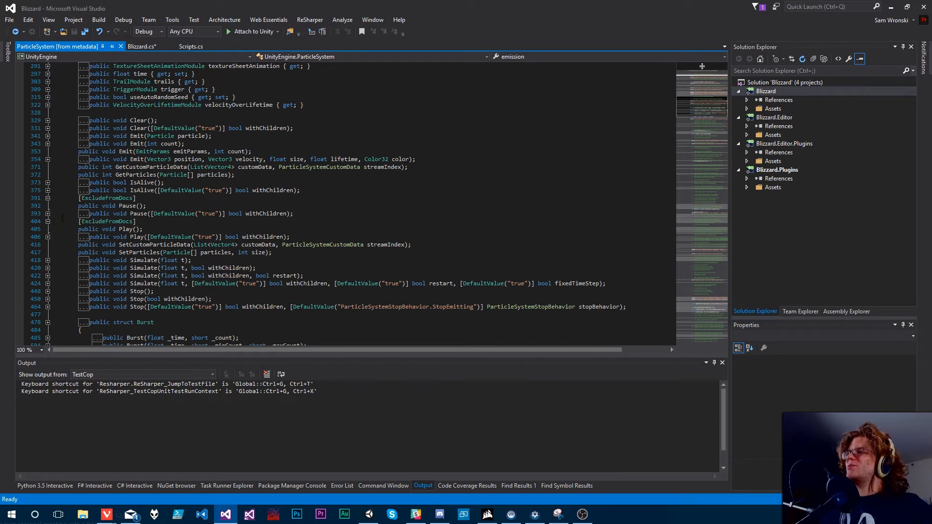
click(47, 222)
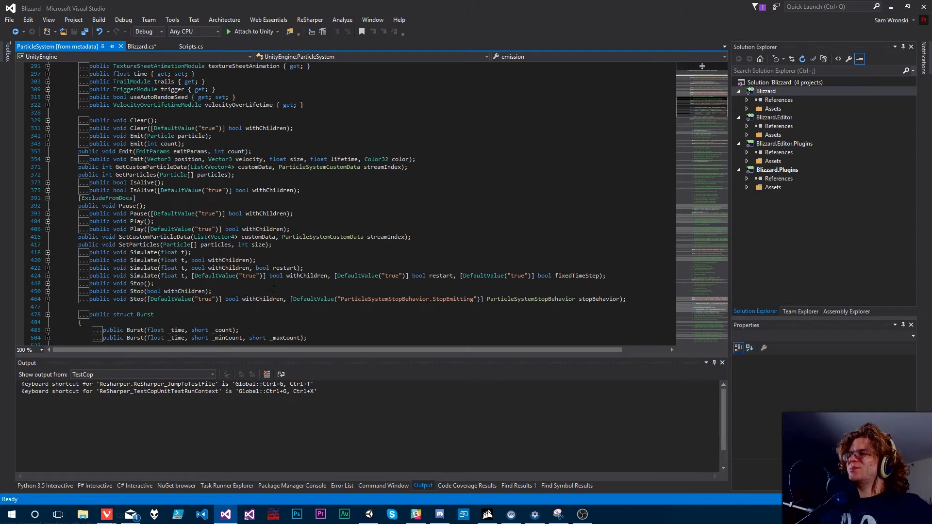
scroll(277, 283, down, 2)
scroll(581, 270, down, 1)
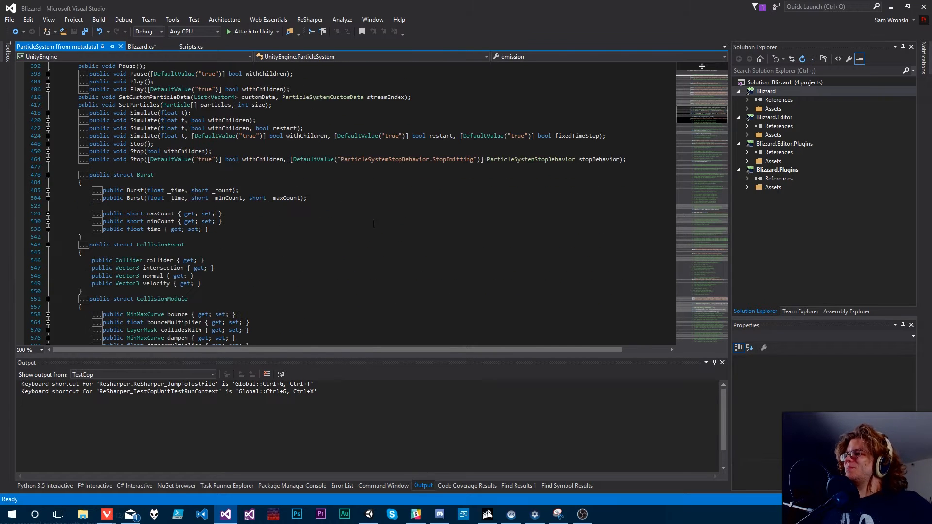
scroll(448, 266, up, 3)
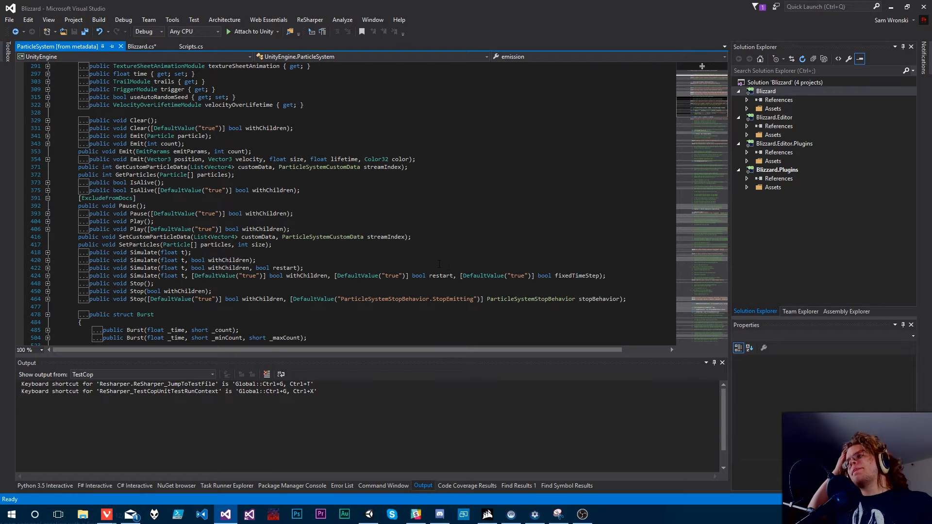
scroll(439, 263, up, 3)
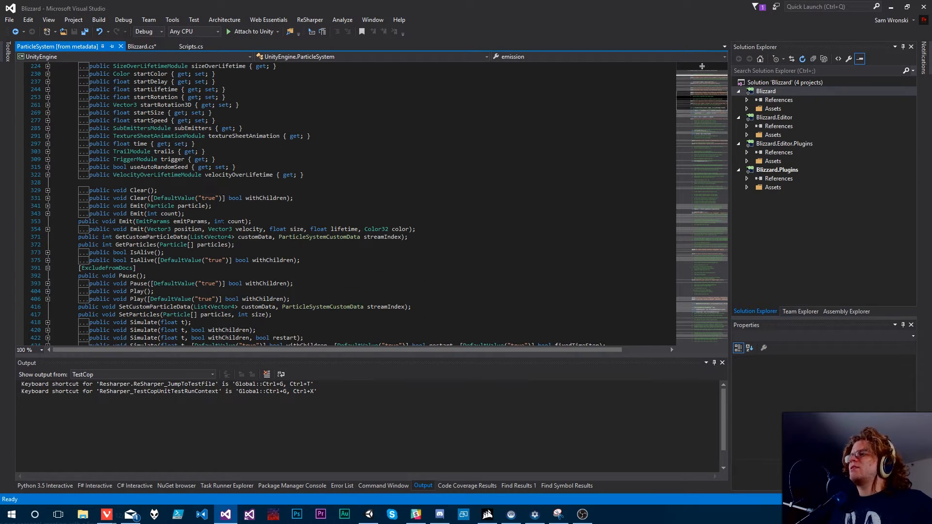
scroll(284, 252, down, 1)
scroll(291, 265, up, 7)
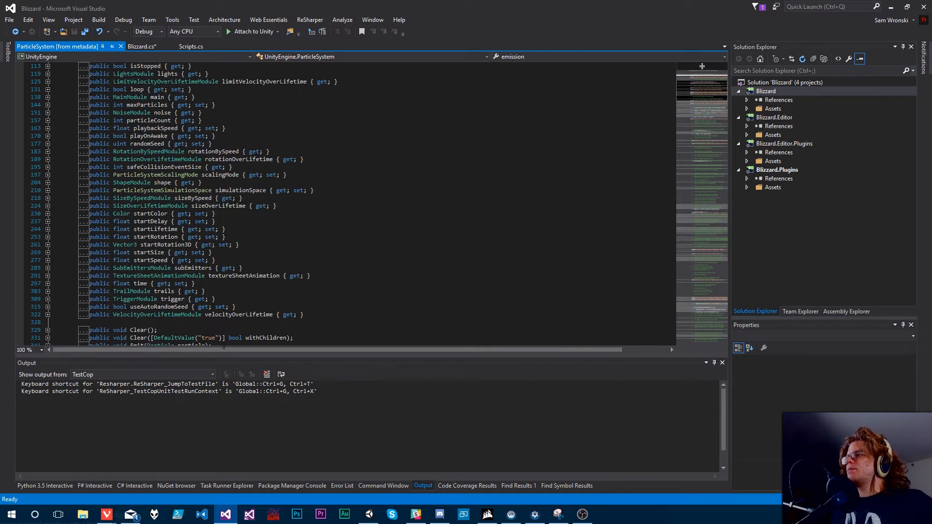
drag(355, 324, 294, 198)
scroll(291, 194, up, 4)
click(282, 146)
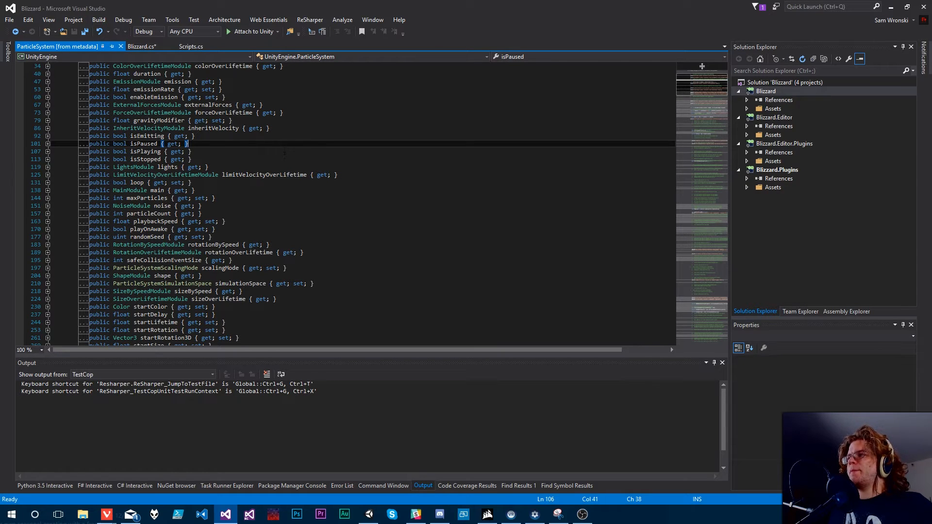
scroll(284, 154, up, 3)
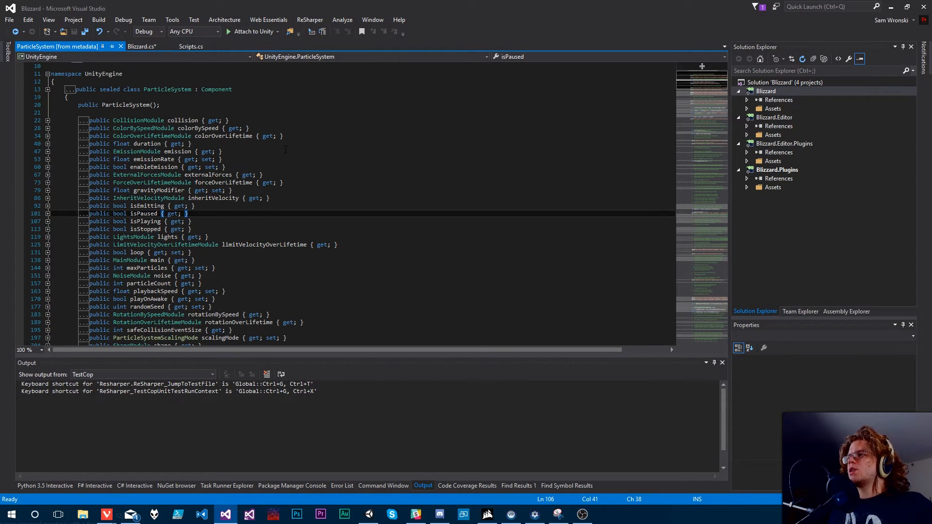
Step: Return to Blizzard.cs, change the else branch statement to particleSystem.enableEmission = true; and save the script
click(142, 46)
drag(233, 265, 175, 261)
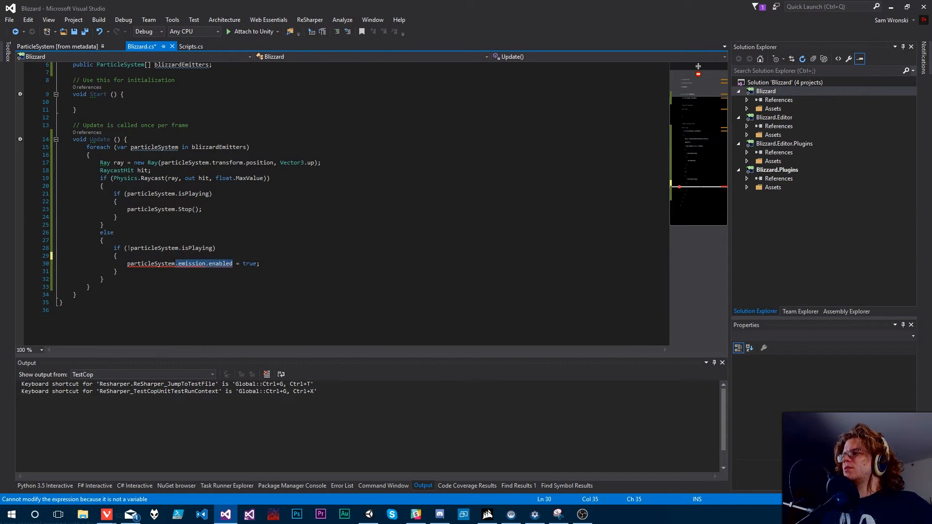
text(.is)
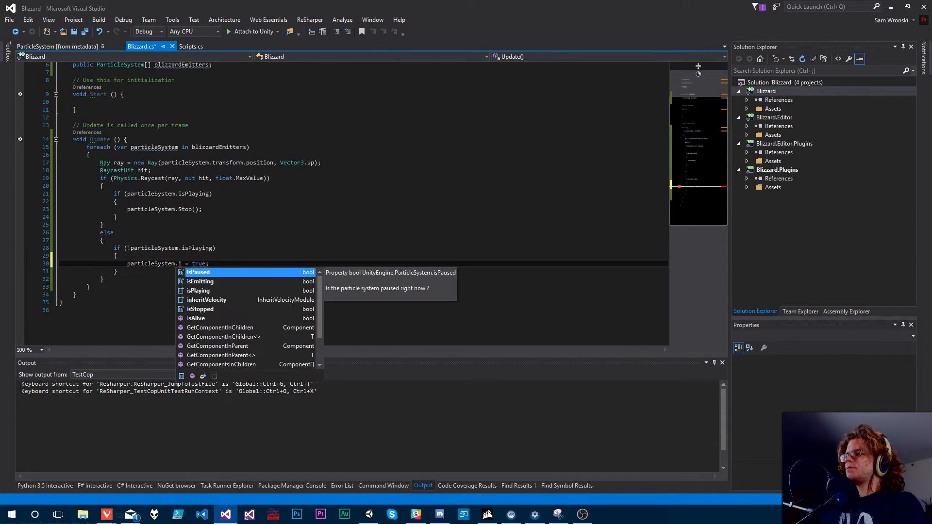
key(BackSpace)
key(BackSpace)
text(emi)
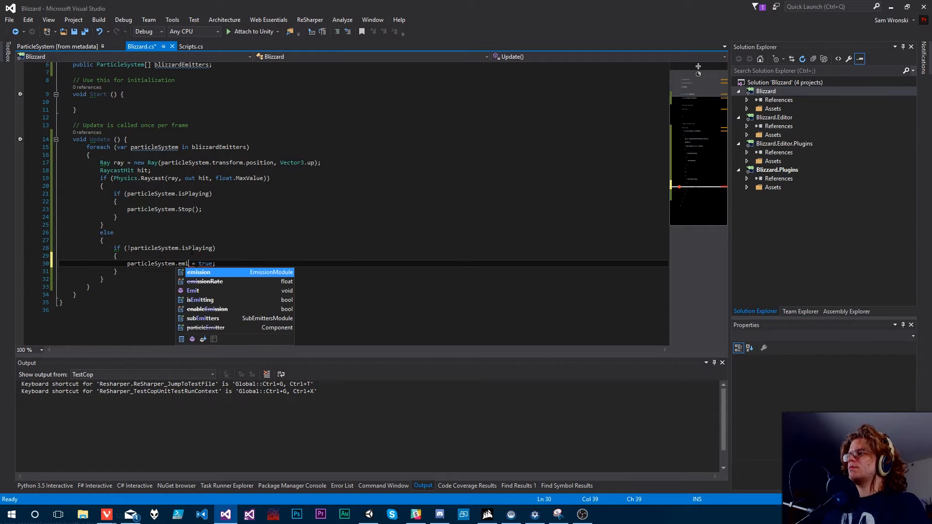
key(Down)
key(Down)
key(Down)
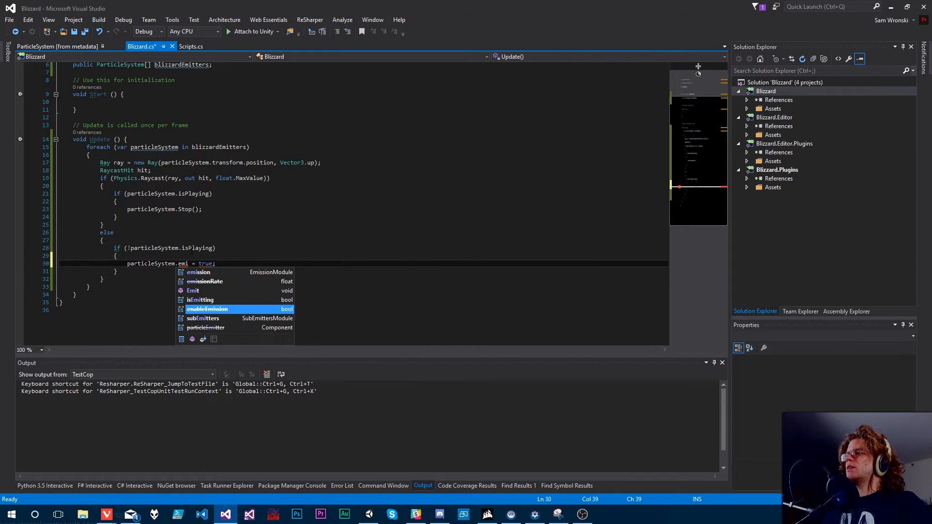
key(Return)
click(243, 257)
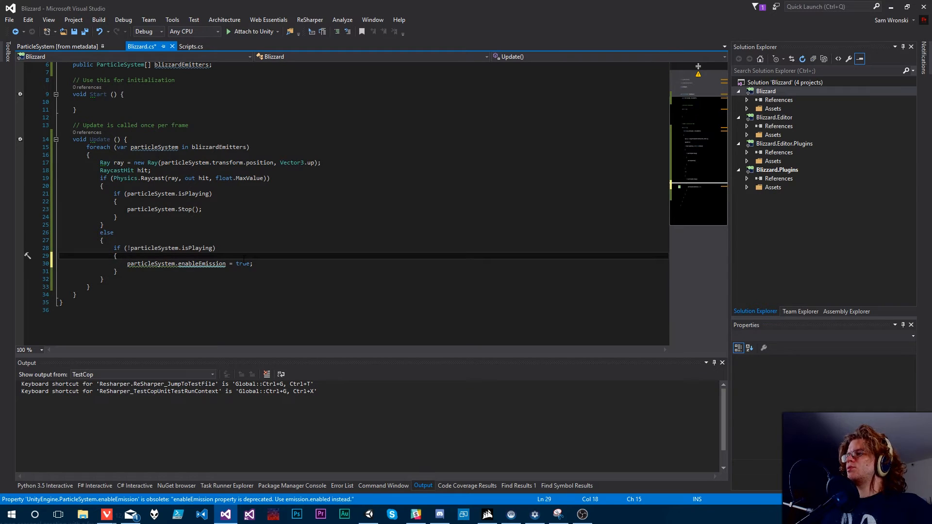
key(ctrl+s)
Step: Remove the if (!particleSystem.isPlaying) check and its braces from the else branch, fix the remaining line's indentation, and save the script
drag(140, 256, 278, 245)
key(BackSpace)
key(BackSpace)
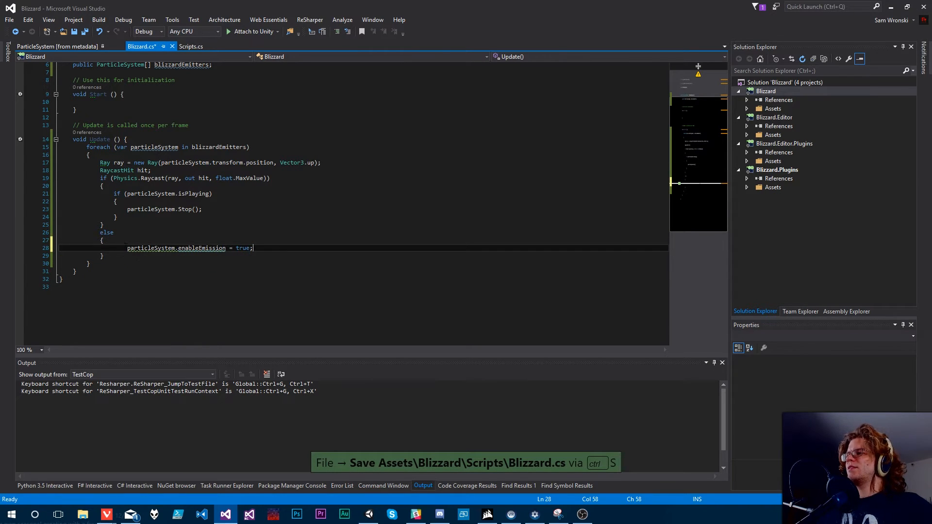
drag(127, 247, 100, 248)
key(Tab)
key(ctrl+s)
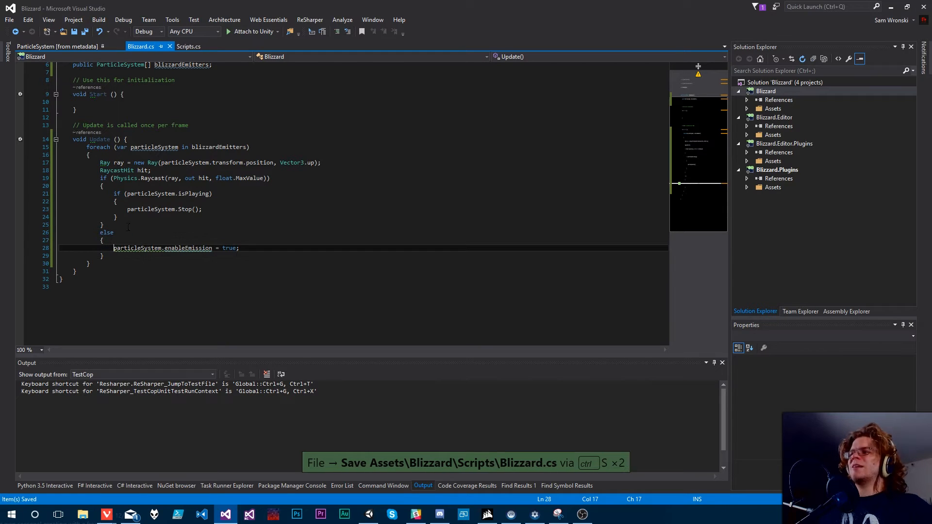
Step: Replace the isPlaying check and Stop() call in the raycast branch with particleSystem.enableEmission = false; and save all files
drag(124, 218, 114, 194)
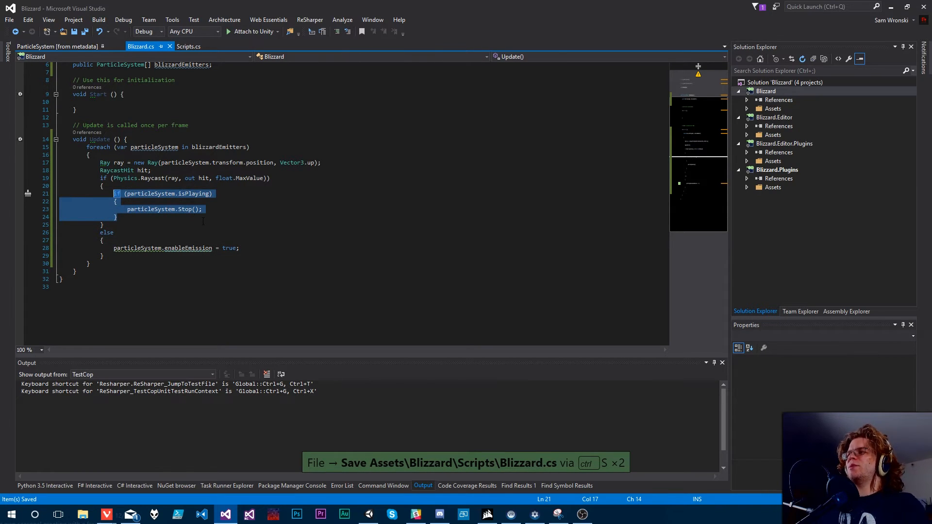
key(BackSpace)
text(particleSystem.e)
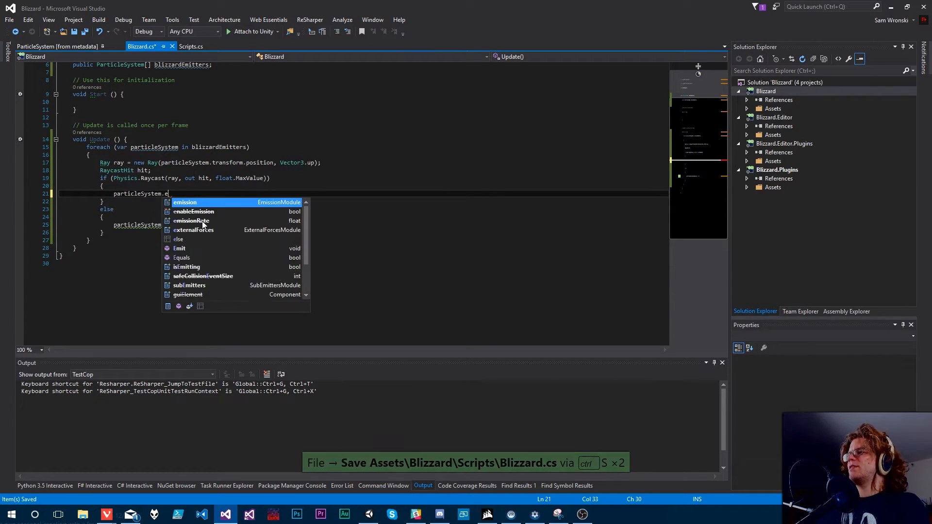
text(nableEmission = false;)
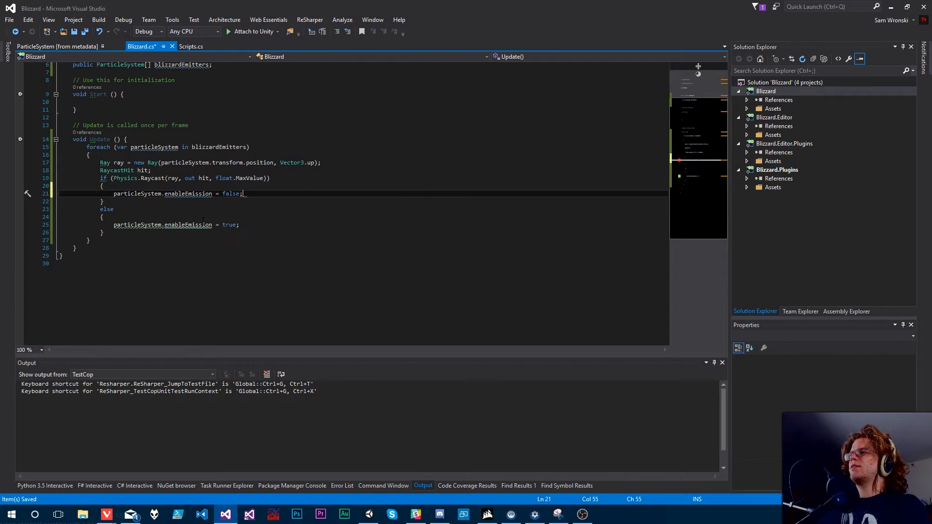
key(ctrl+s)
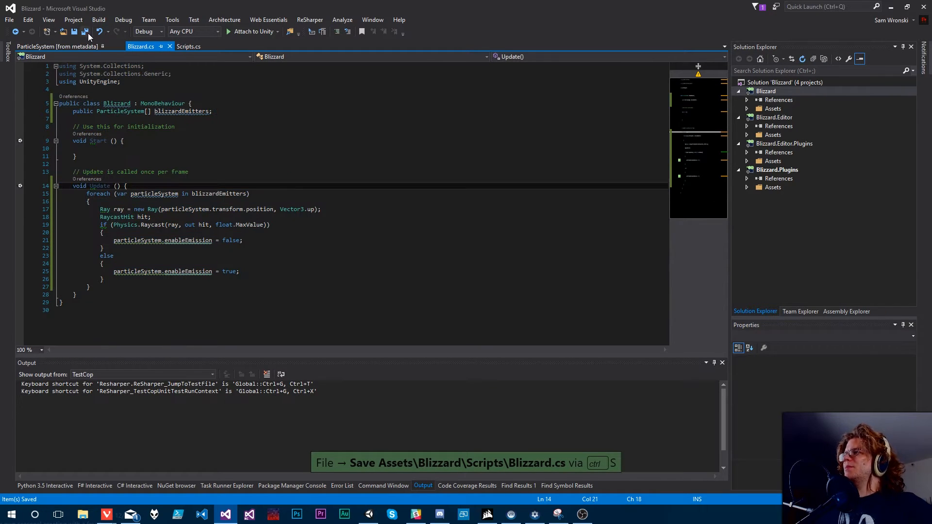
click(86, 32)
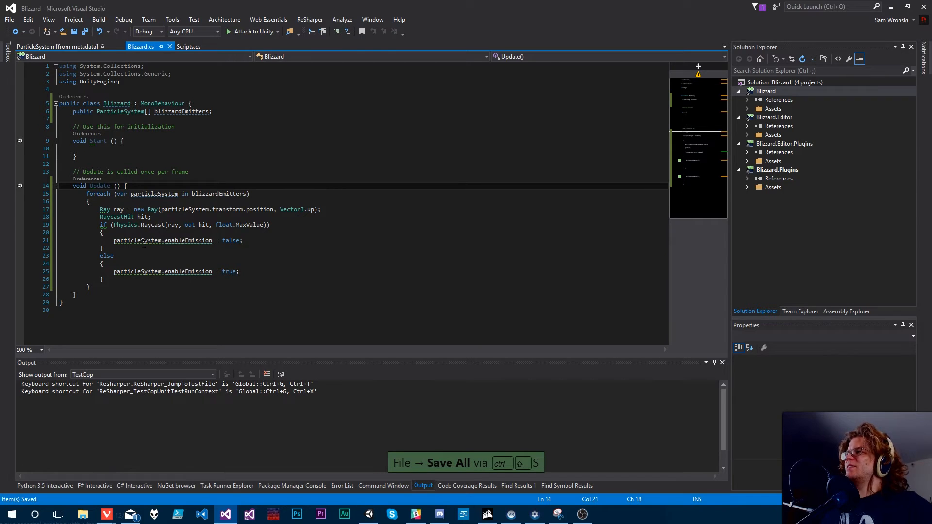
Step: Switch to Unity and move the Cube along the Z axis toward the particle emitter, to about Z -29.33
click(369, 514)
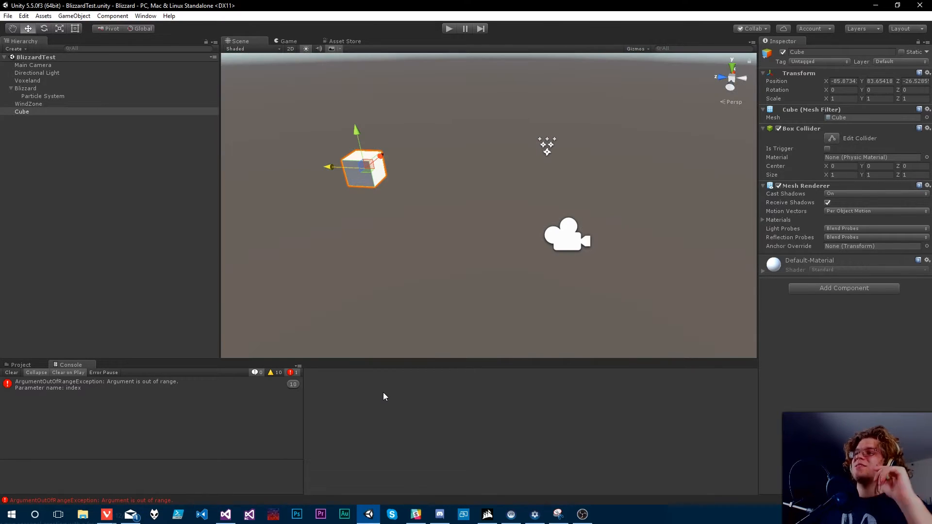
mouse_move(511, 206)
right_down()
mouse_move(537, 195)
mouse_move(519, 195)
mouse_move(524, 210)
right_up()
key(w)
key(s)
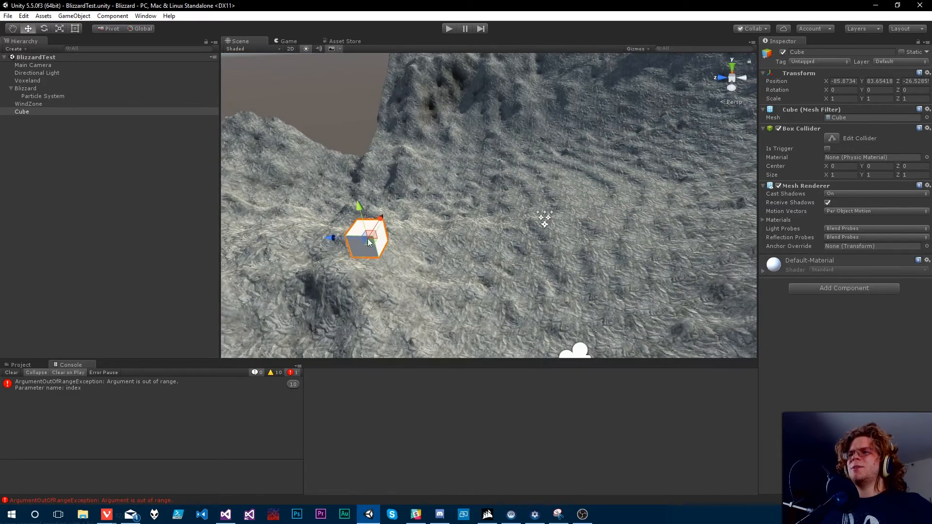
drag(333, 234, 411, 238)
Step: Run the scene and, in the Scene view, move the Cube above the particle emitter, to about X -86, Y 85.63, Z -34.19
click(449, 28)
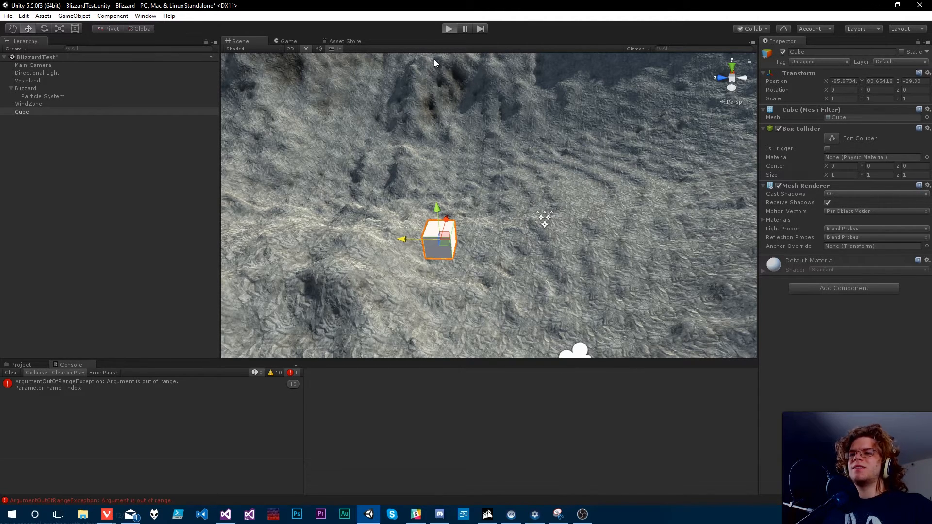
key(ctrl+p)
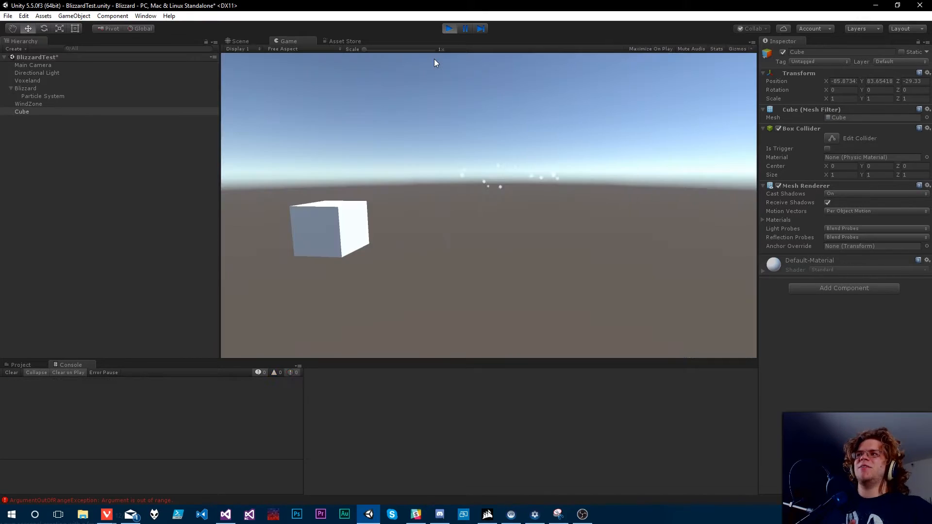
click(236, 43)
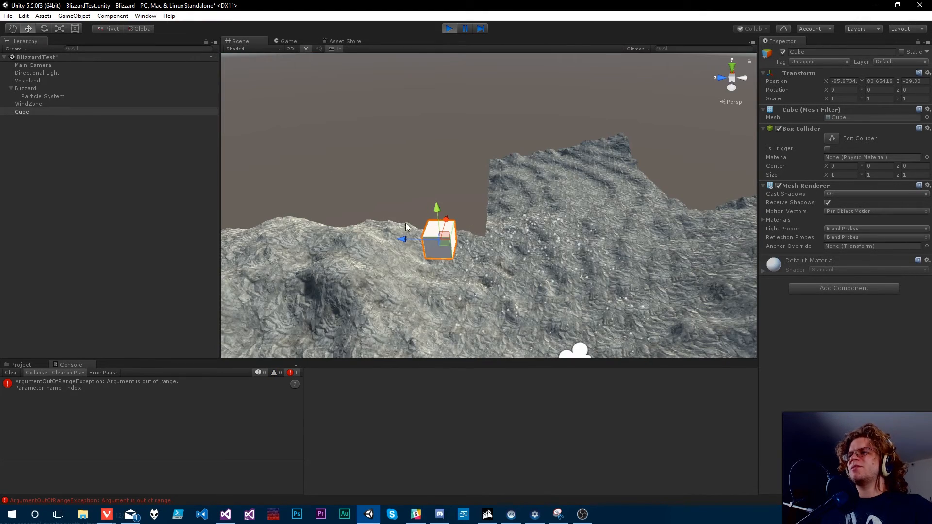
drag(403, 237, 522, 139)
drag(476, 184, 507, 184)
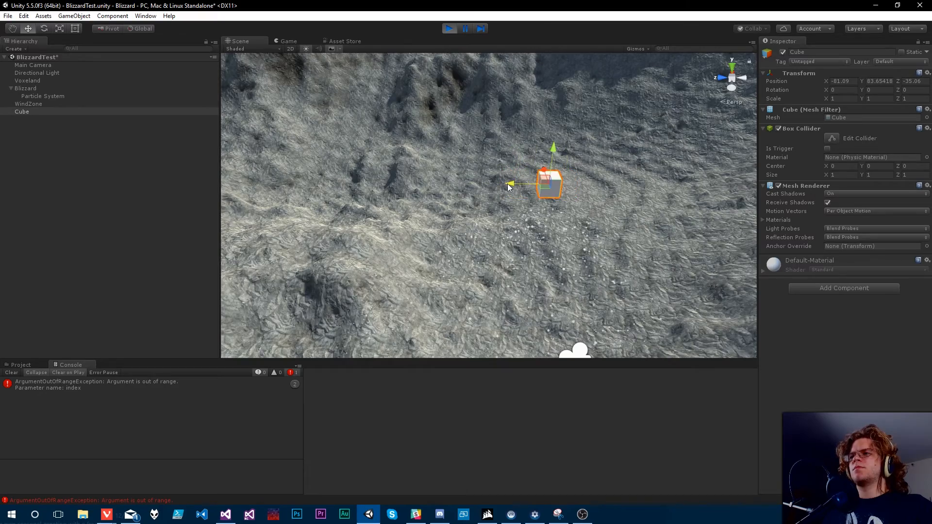
right_drag(487, 200, 536, 171)
drag(385, 177, 507, 114)
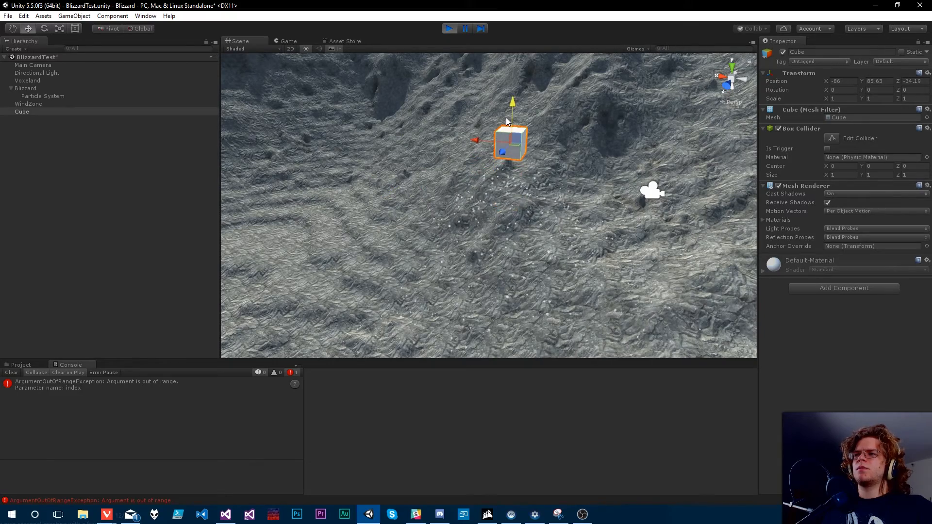
Step: Move the Cube along the Z axis to about -32.08 to test the emission at the cover's edge, and stop the running scene
right_drag(533, 180, 421, 164)
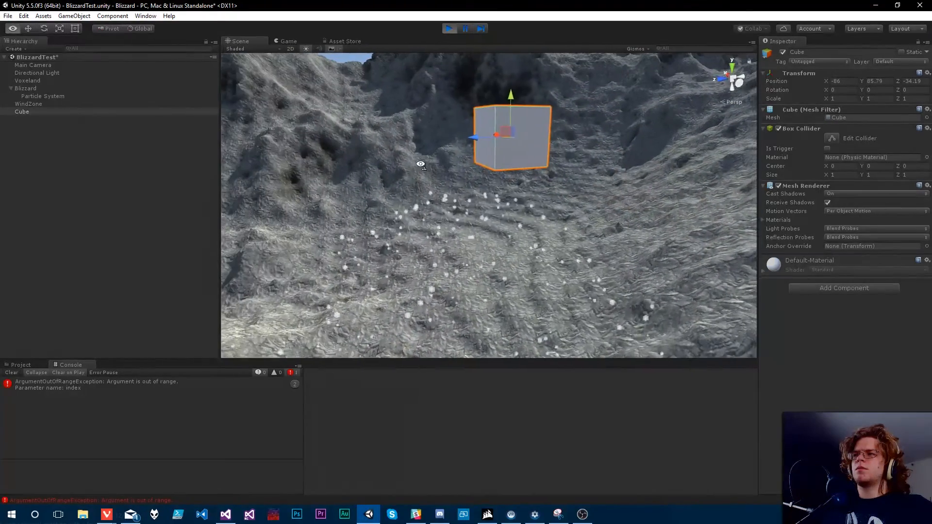
drag(479, 136, 432, 144)
right_drag(466, 182, 451, 196)
key(s)
drag(482, 154, 437, 162)
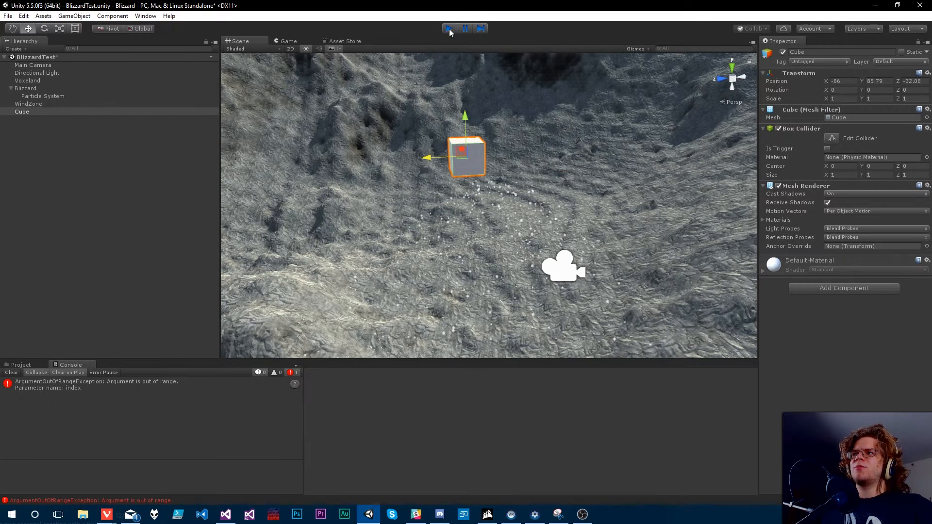
click(449, 28)
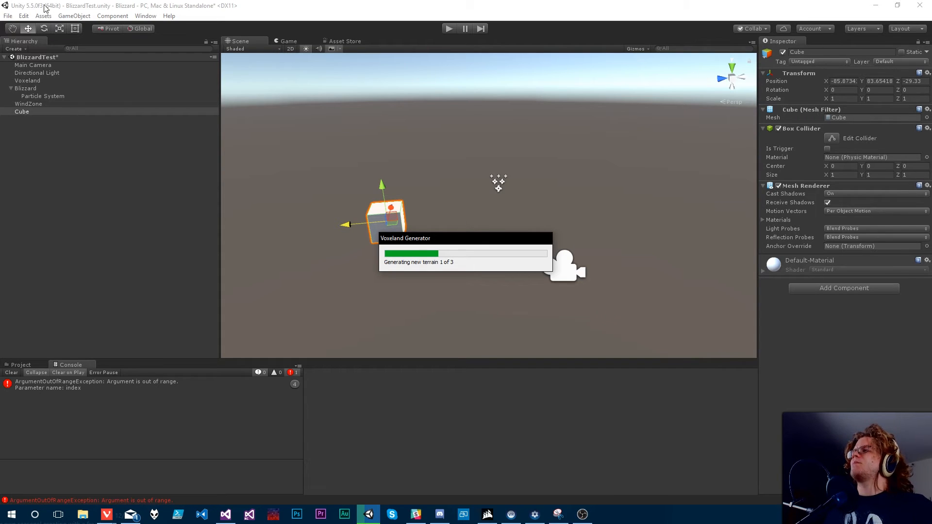
Step: Delete the Cube from the scene
click(45, 94)
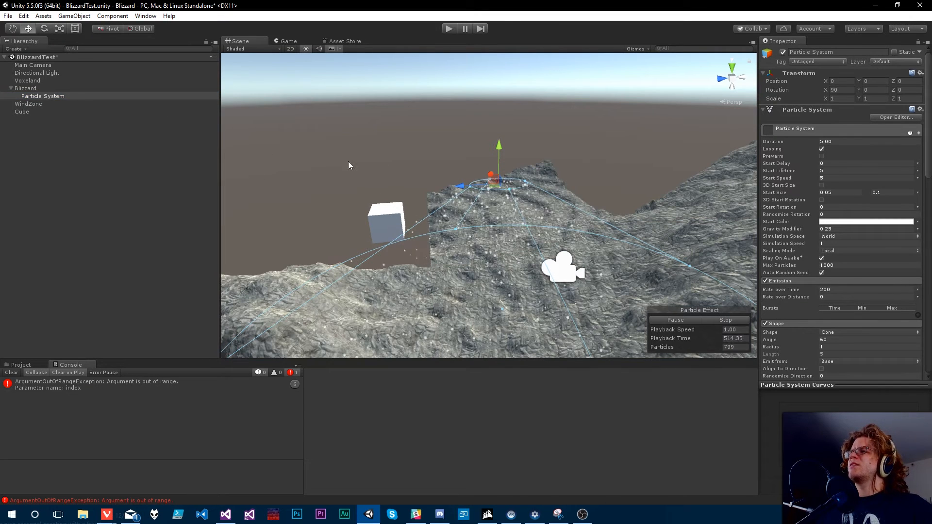
click(45, 96)
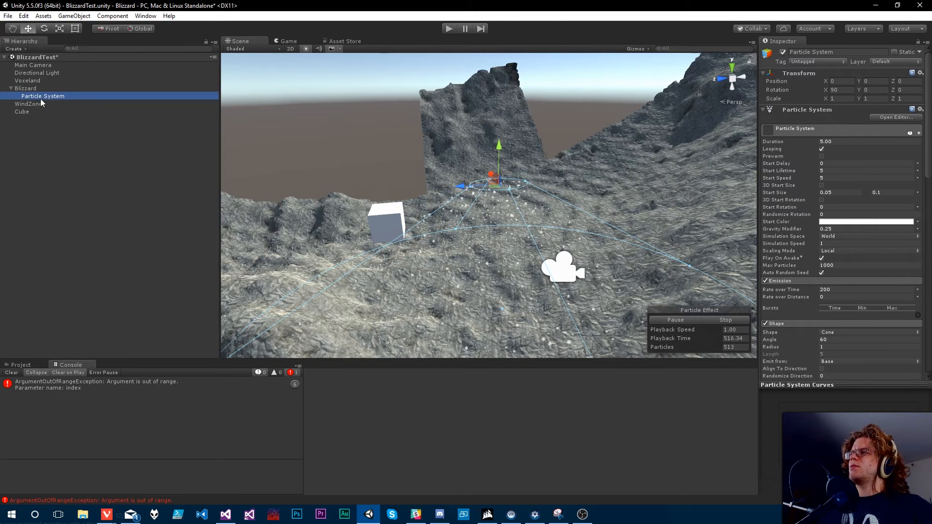
click(26, 112)
key(Delete)
click(38, 95)
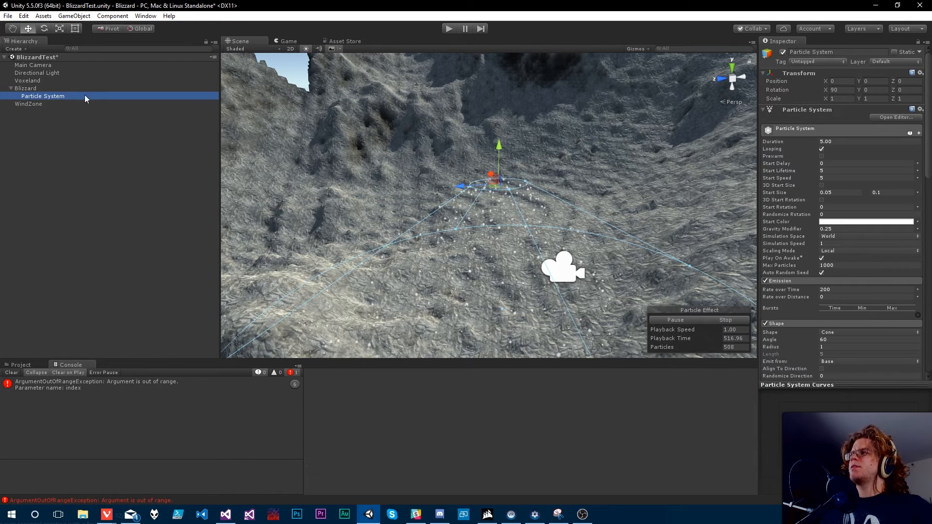
Step: Add a 3D capsule as a child of the Blizzard object
click(30, 89)
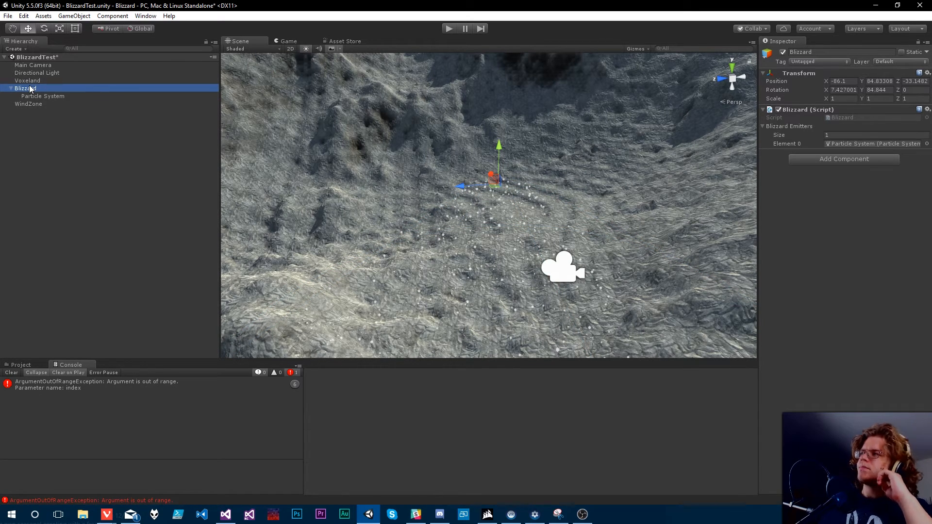
right_click(30, 89)
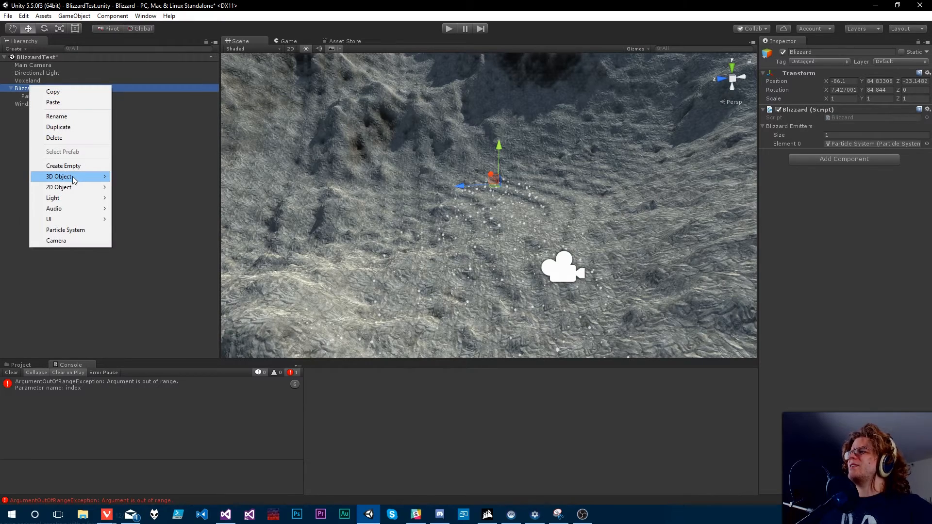
mouse_move(74, 178)
click(151, 200)
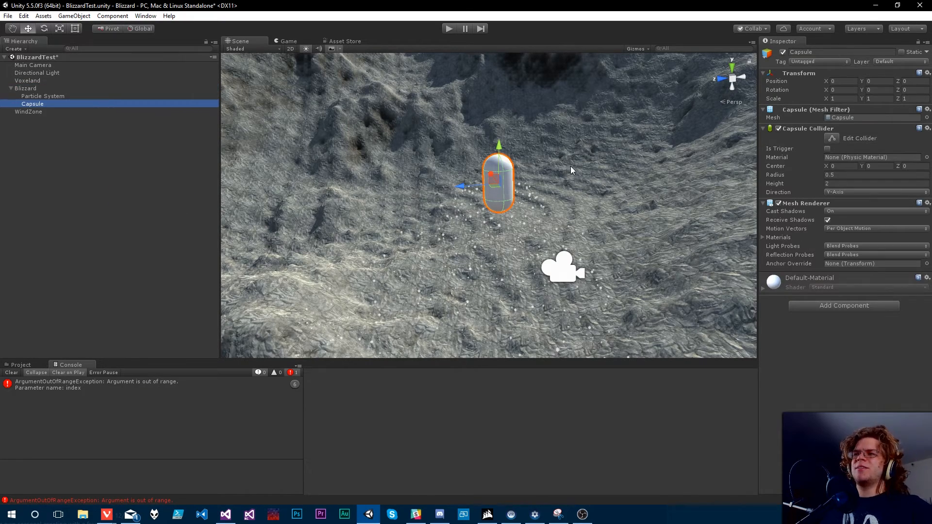
alt+drag(555, 182, 562, 217)
Step: Set the Particle System's X and Z positions to 10
click(58, 96)
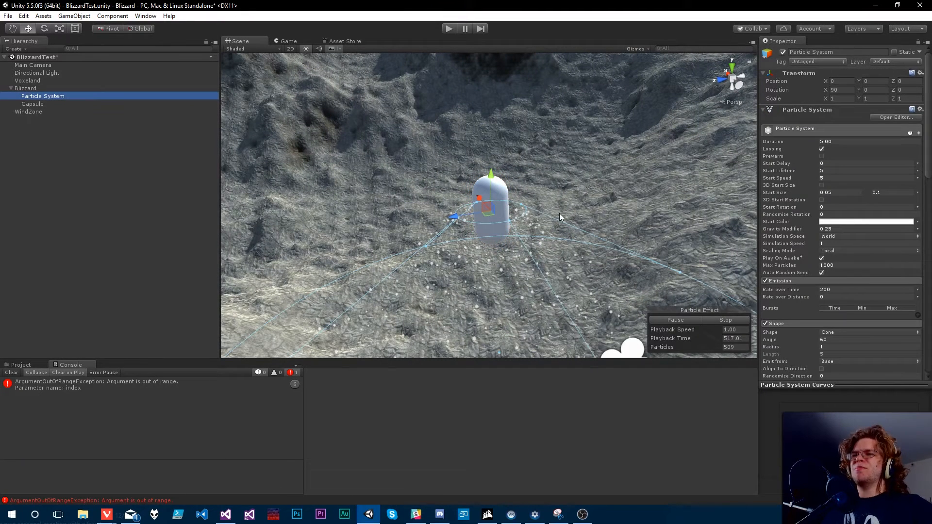
click(840, 80)
text(10)
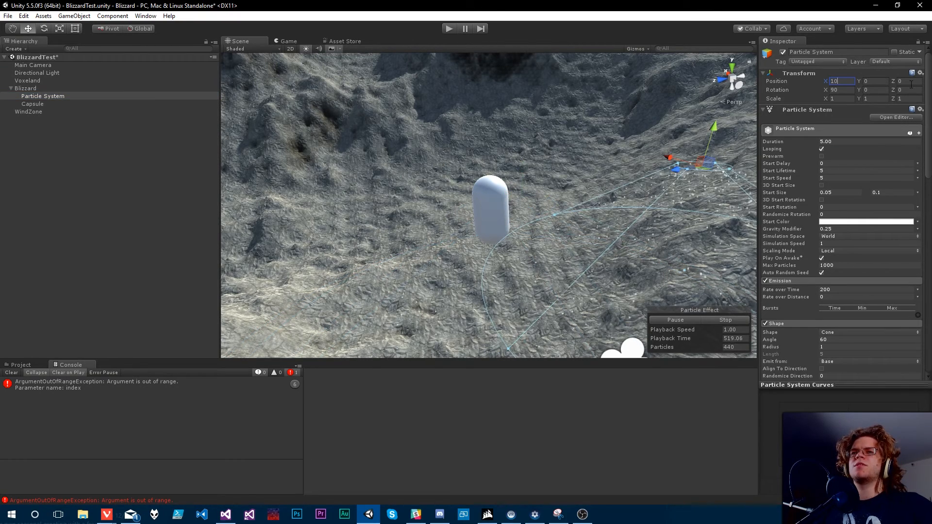
click(910, 82)
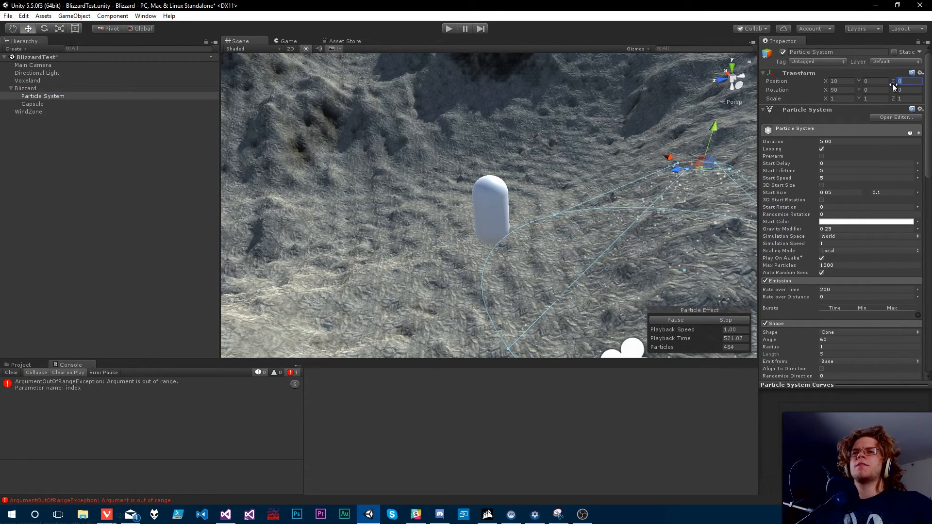
text(10)
alt+drag(709, 135, 569, 173)
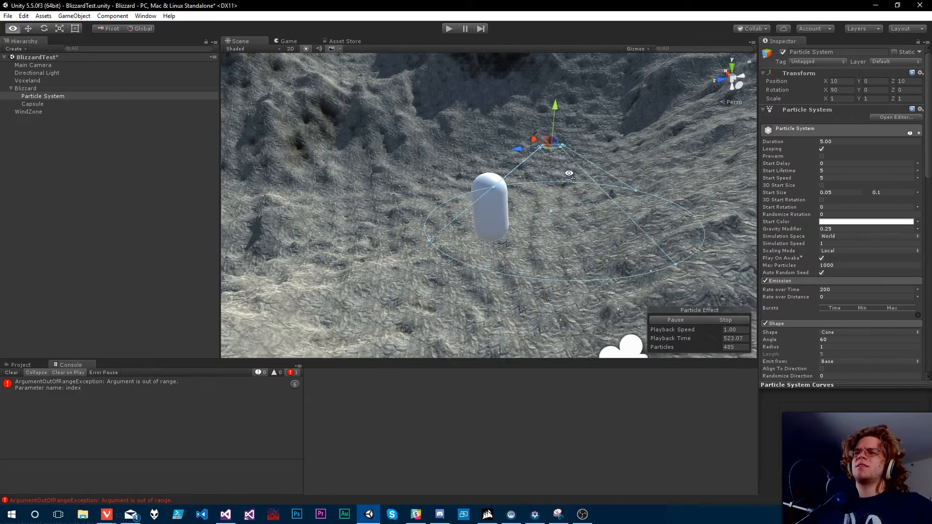
Step: Set the Particle System's X position to 0
right_drag(569, 173, 660, 194)
key(a)
key(w)
key(s)
click(845, 79)
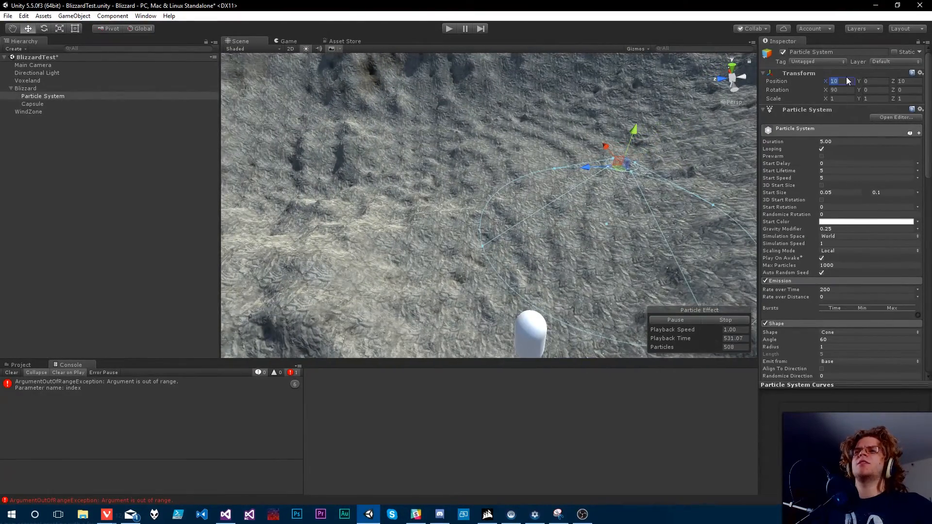
text(0)
Step: Duplicate the Particle System and position the copy at X 0, Y 0, Z -10
right_drag(606, 161, 505, 216)
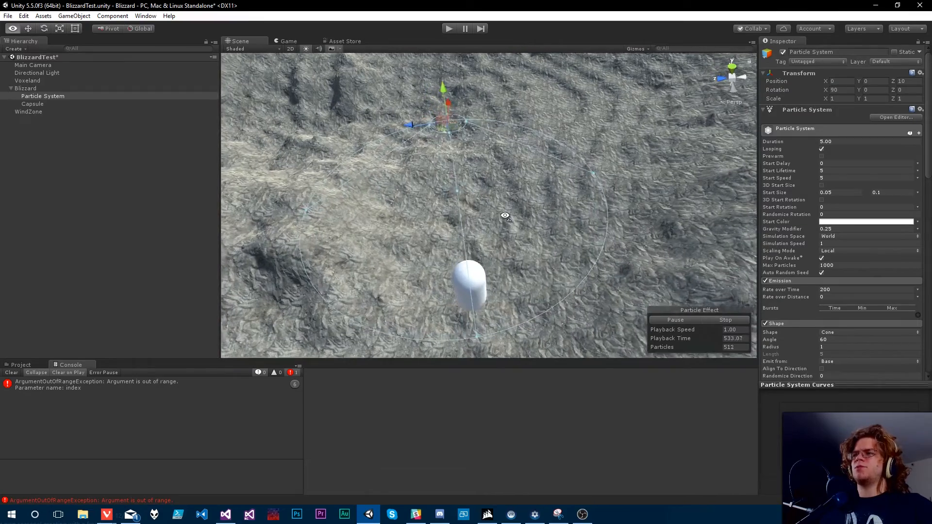
click(36, 97)
key(ctrl+d)
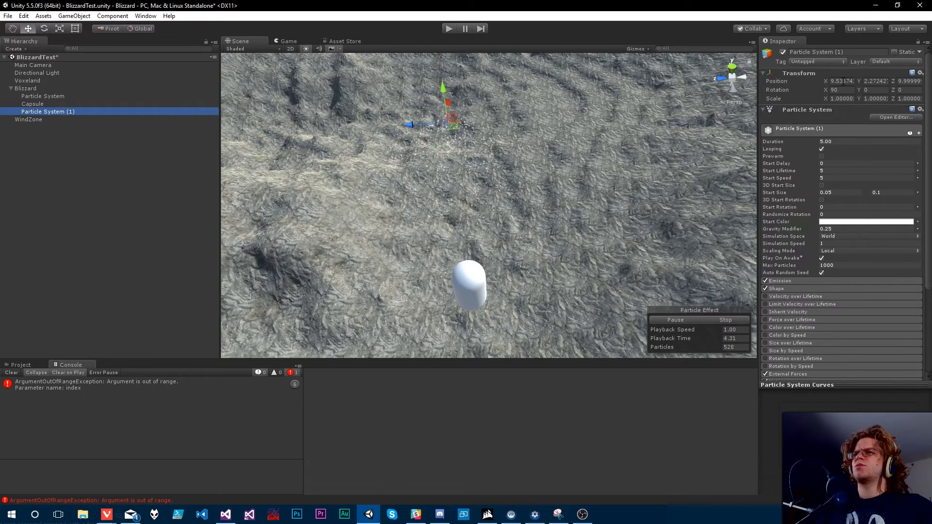
click(843, 81)
text(0)
key(Tab)
text(0)
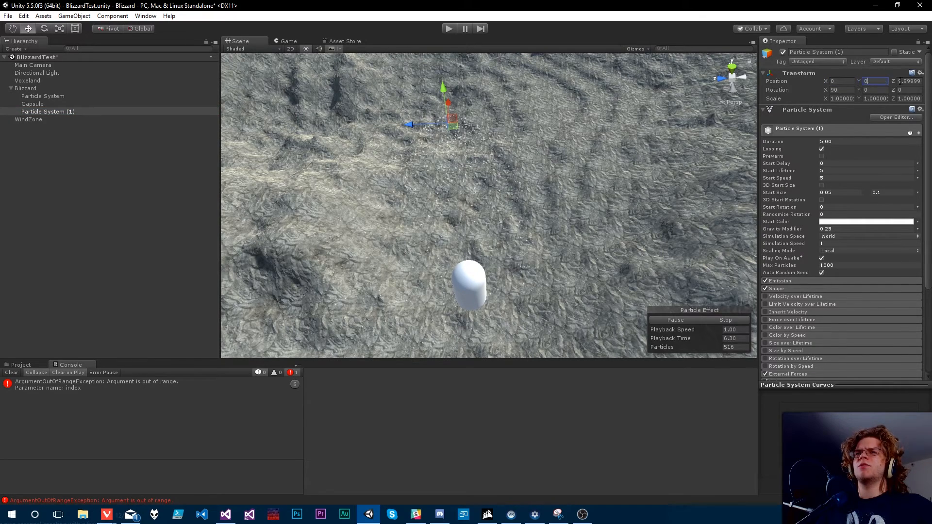
key(Tab)
text(-)
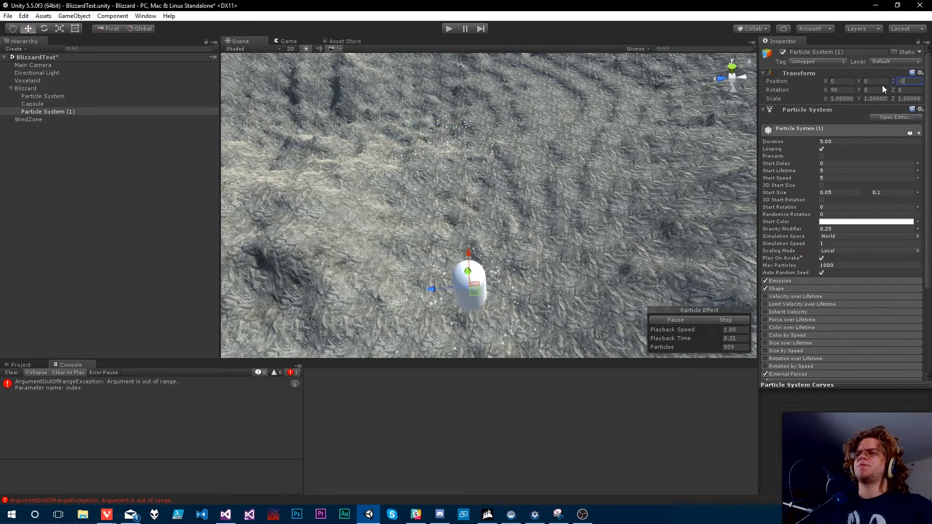
text(10)
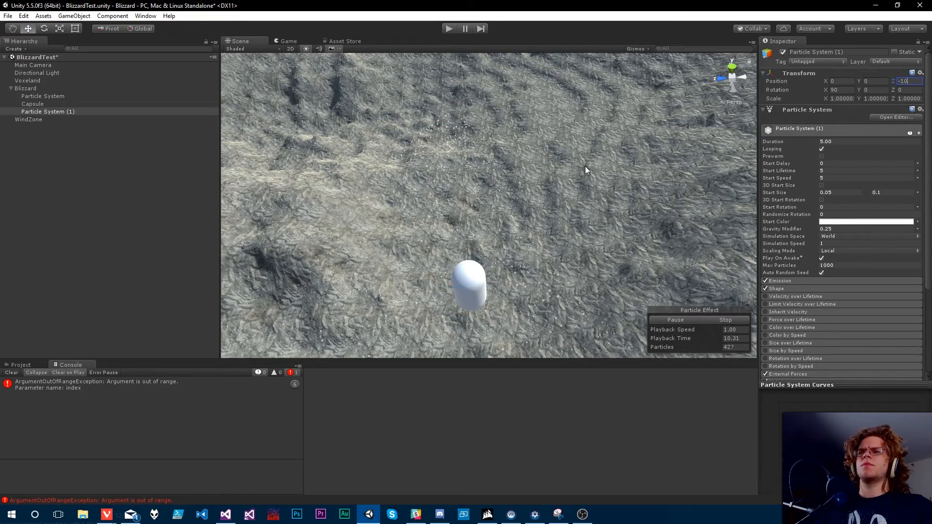
Step: Duplicate Particle System (1) and position the copy at X 10, Y 0, Z 0
right_drag(583, 166, 766, 183)
key(w)
click(55, 112)
key(ctrl+d)
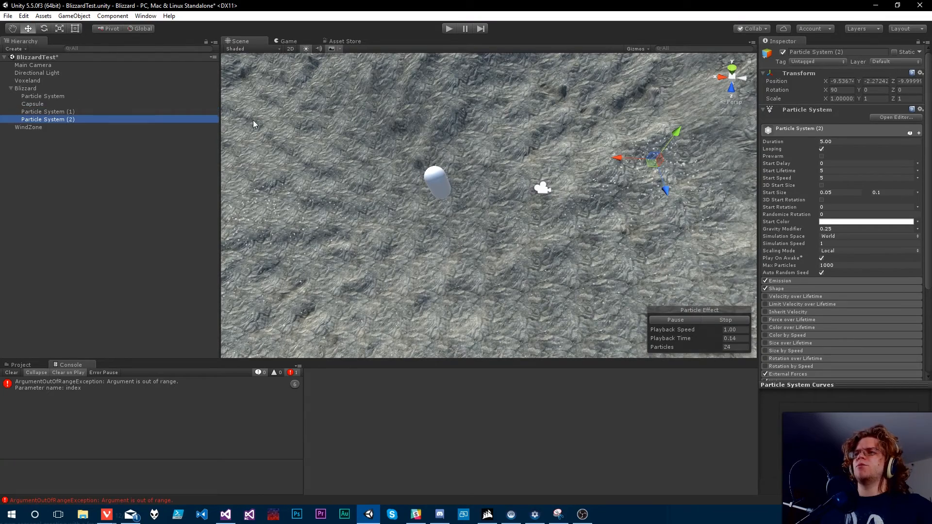
click(844, 81)
text(10)
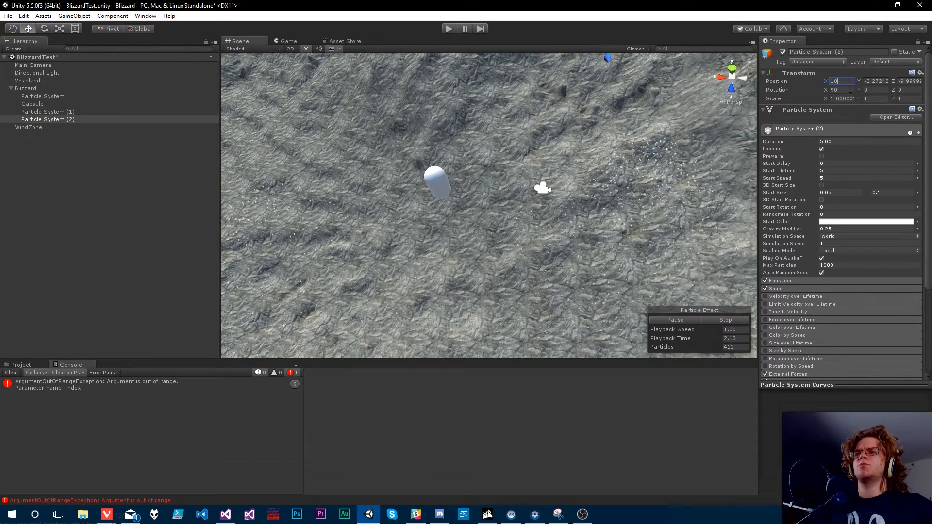
key(Tab)
text(0)
key(Tab)
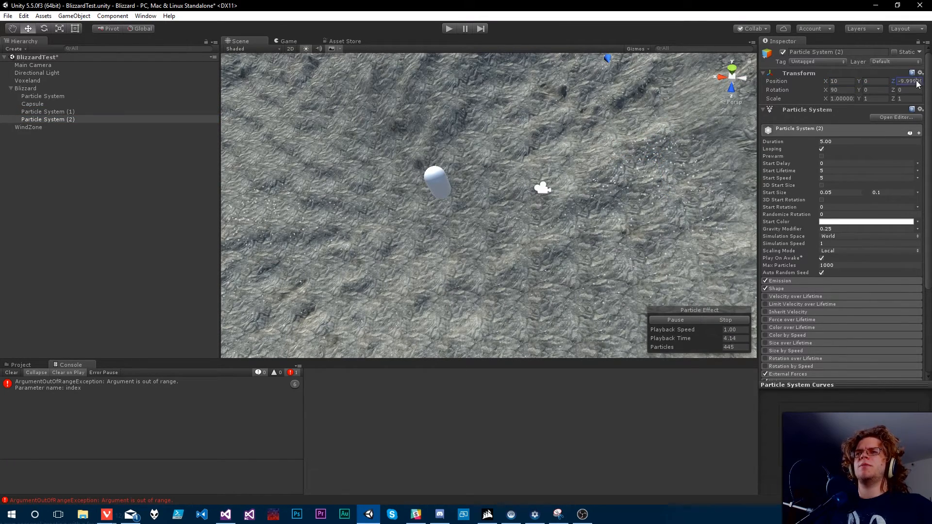
text(0)
Step: Duplicate Particle System (2) and set the copy's X position to -10
click(50, 120)
key(ctrl+d)
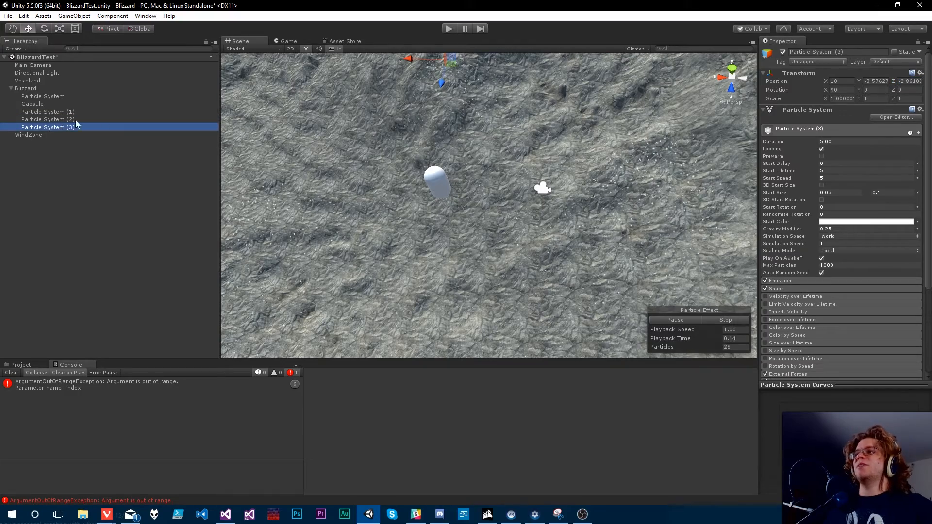
click(841, 81)
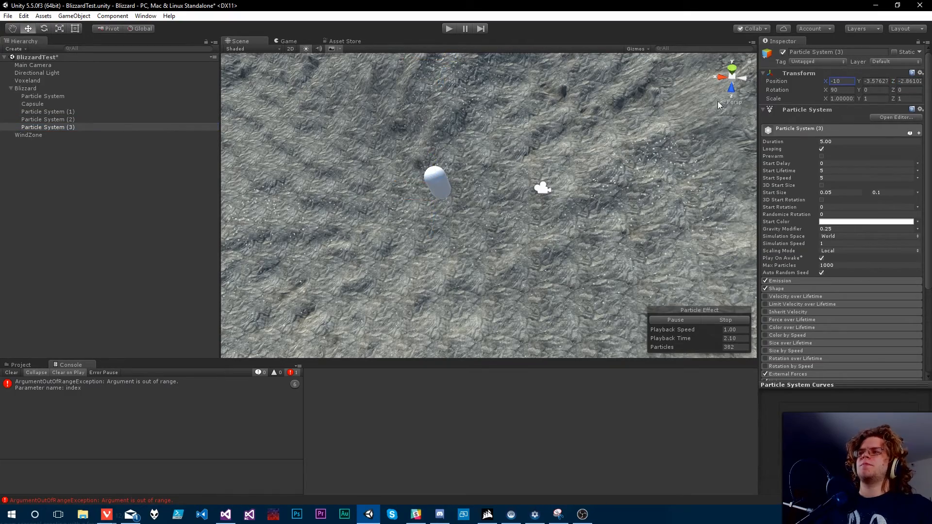
alt+drag(719, 105, 367, 99)
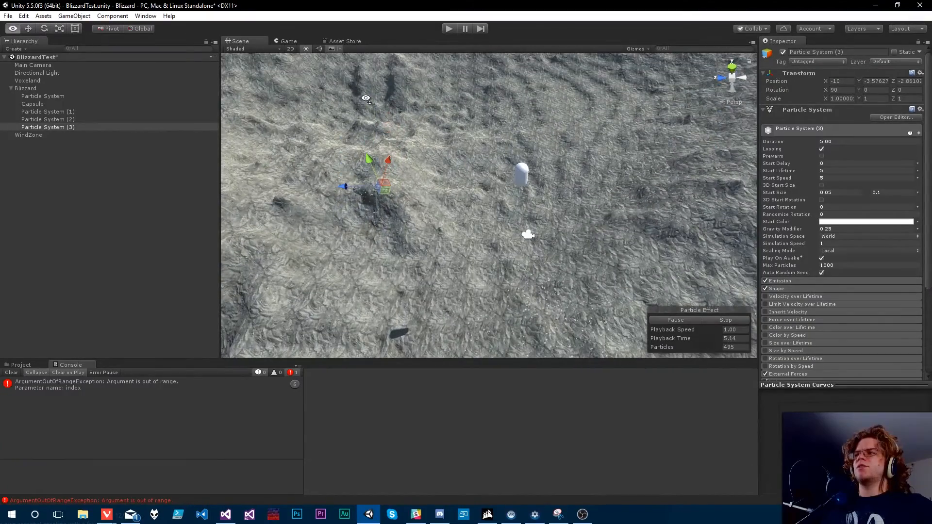
Step: Select all four particle systems and examine their snowfall around the capsule from several angles
shift+click(48, 112)
ctrl+click(45, 96)
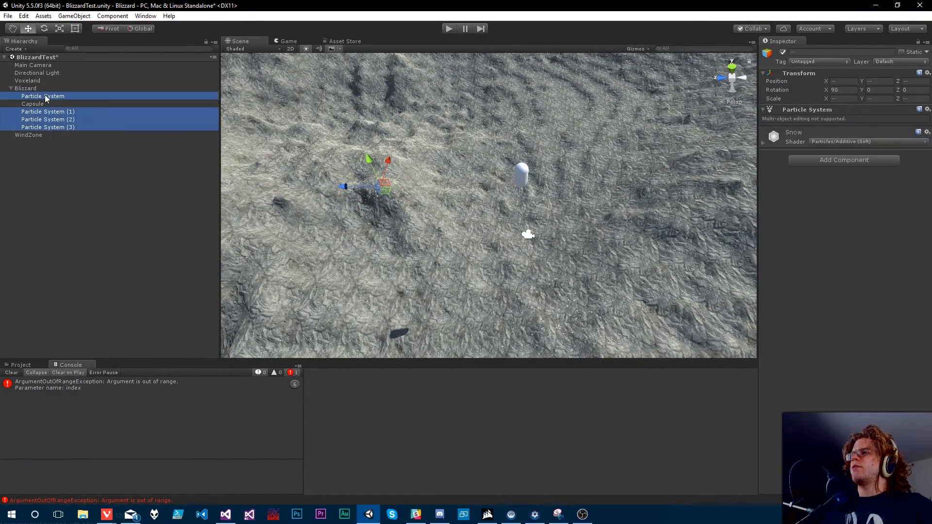
right_drag(348, 193, 248, 95)
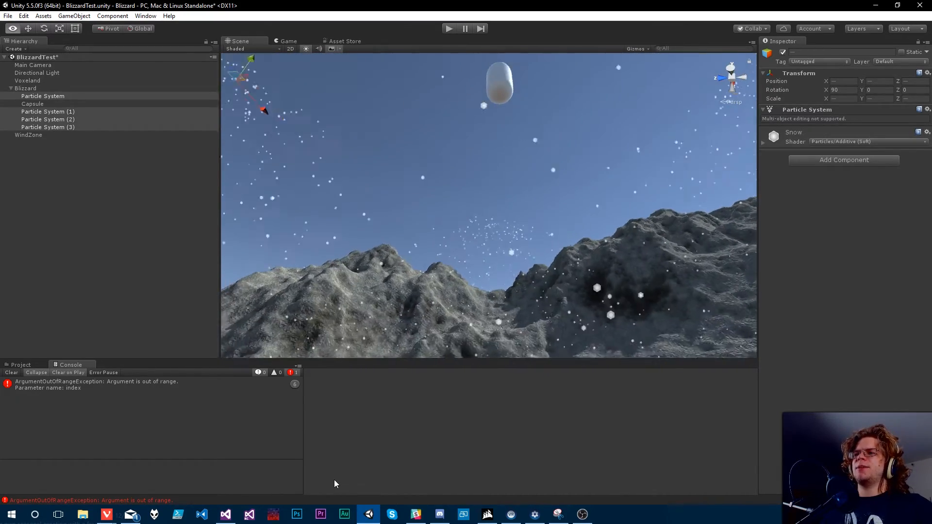
key(a)
right_drag(329, 493, 330, 491)
right_drag(426, 129, 444, 118)
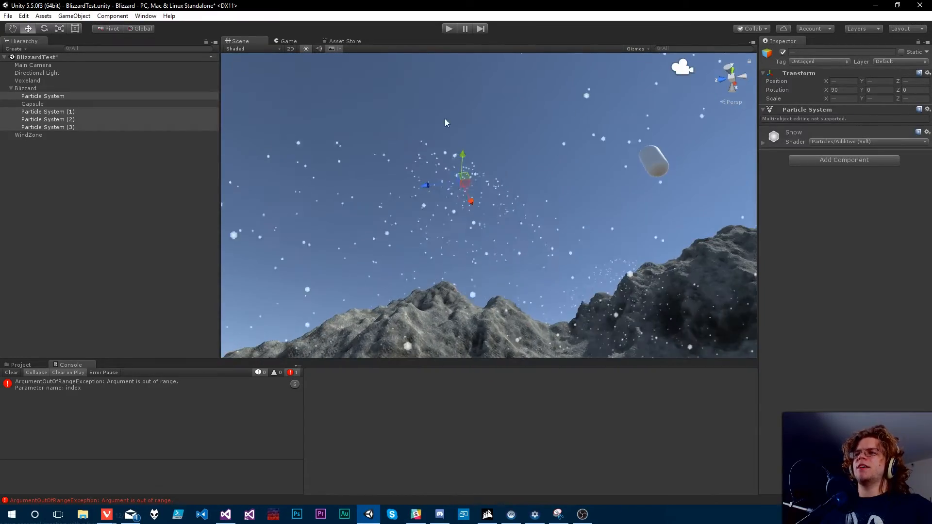
right_drag(516, 156, 576, 262)
key(e)
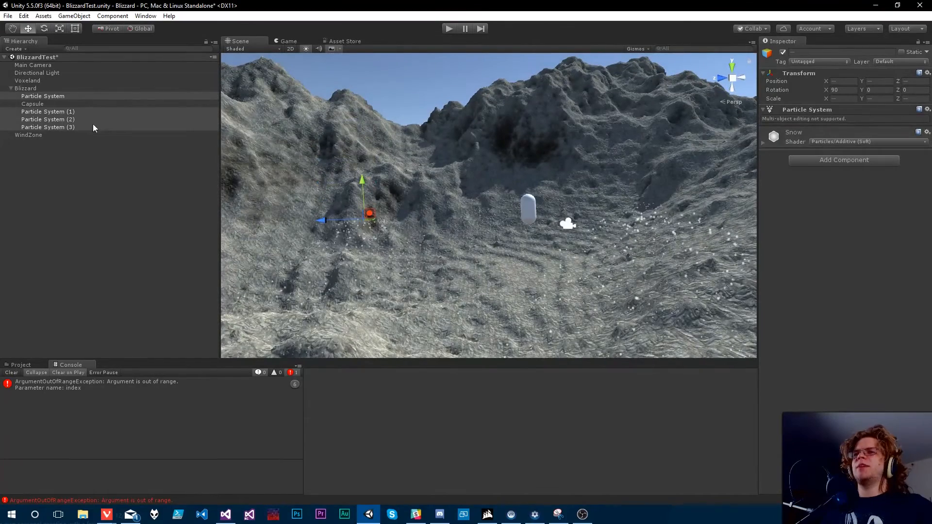
Step: Try a cone radius of 5 in the first Particle System's Shape settings
click(46, 96)
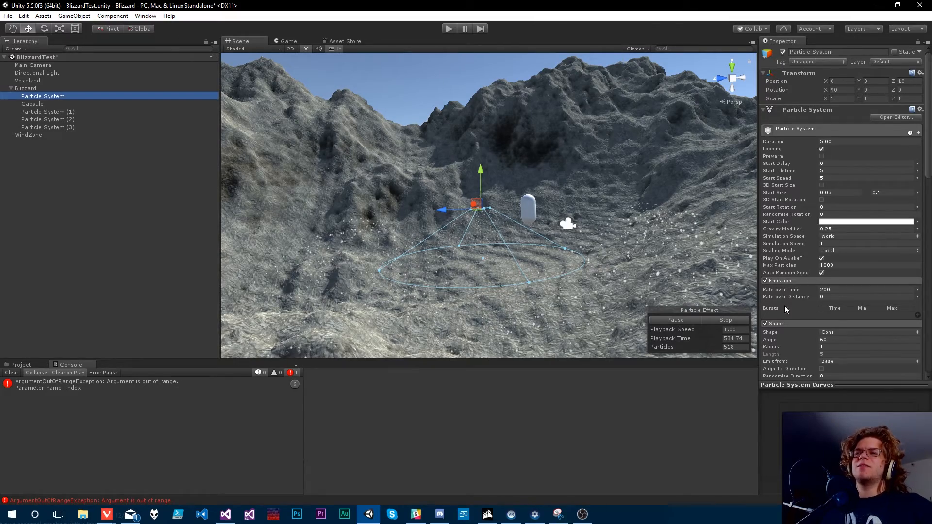
right_drag(520, 238, 546, 286)
key(e)
key(w)
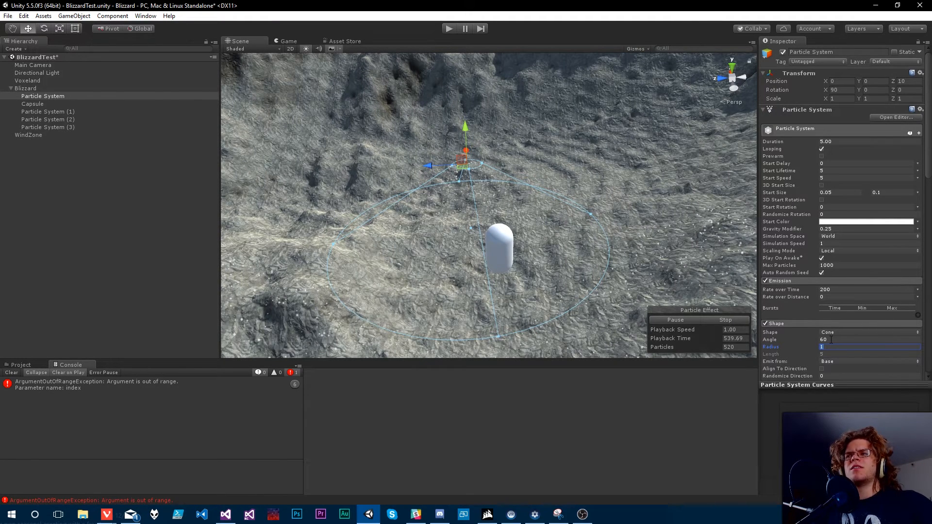
text(5)
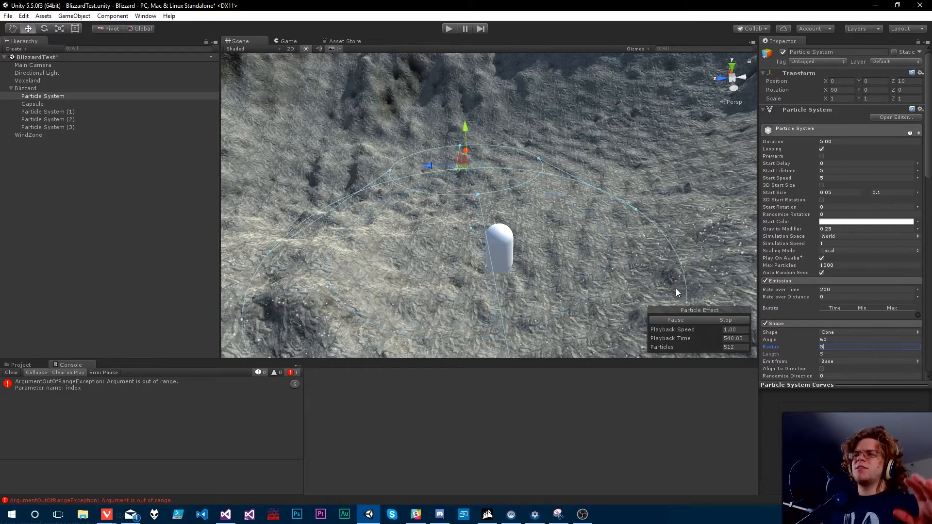
alt+drag(436, 190, 369, 161)
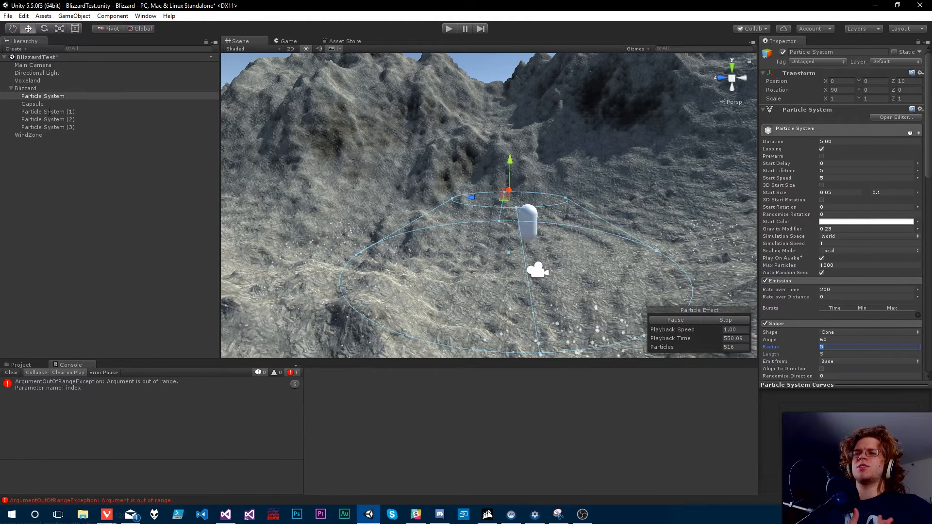
Step: Set the cone radius of the first Particle System to 10 and check its coverage around the capsule
text(1)
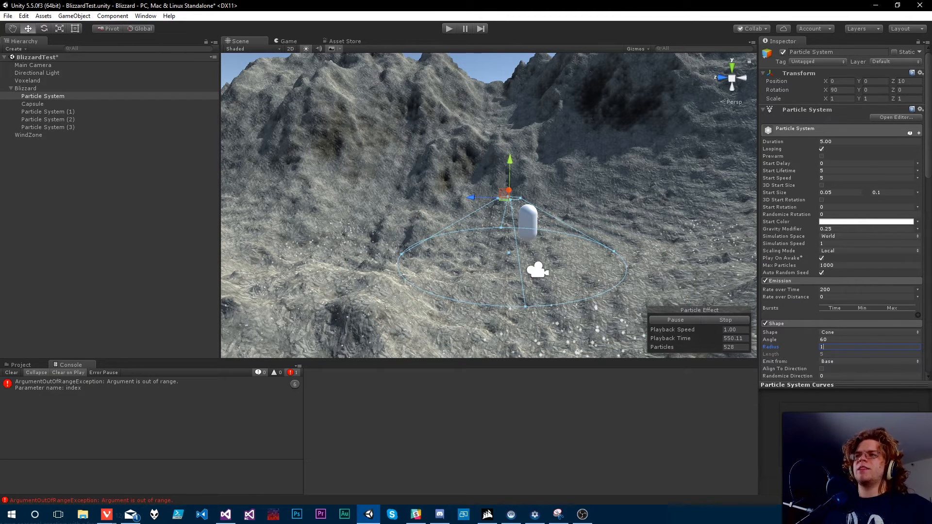
text(0)
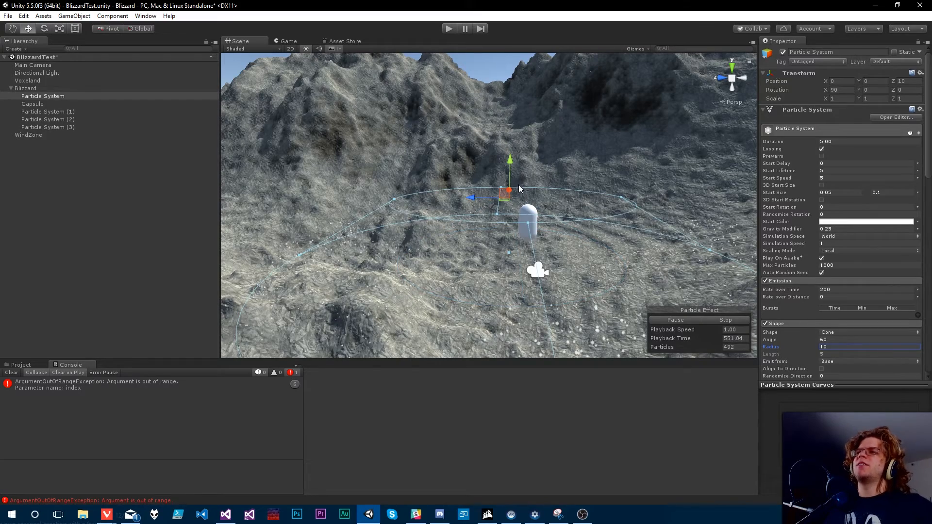
right_drag(515, 202, 548, 194)
key(w)
key(s)
key(s)
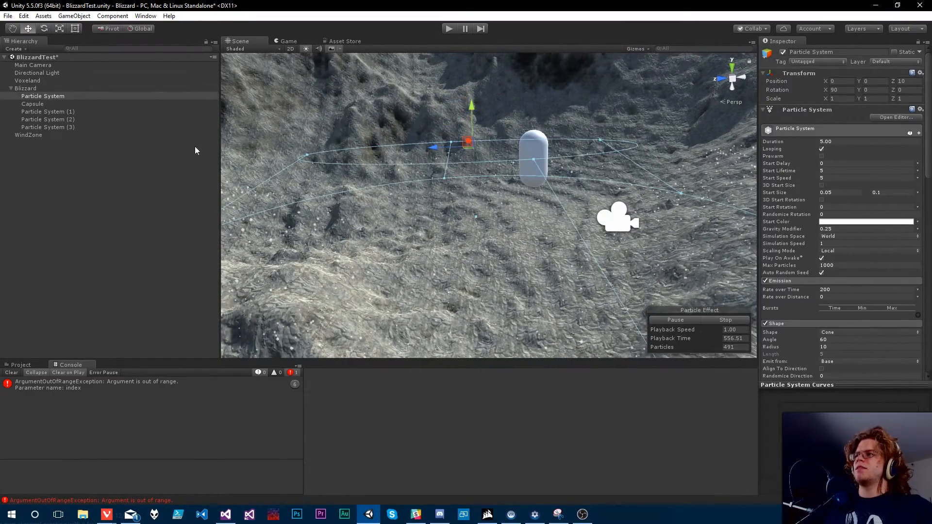
Step: Set the cone Shape radius of Particle System (1), Particle System (2) and Particle System (3) to 10
click(57, 111)
click(779, 289)
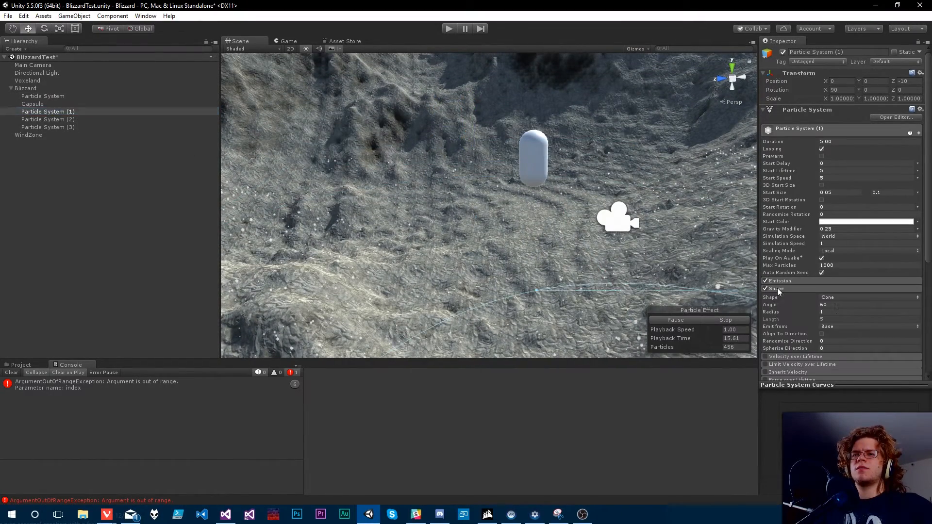
text(0)
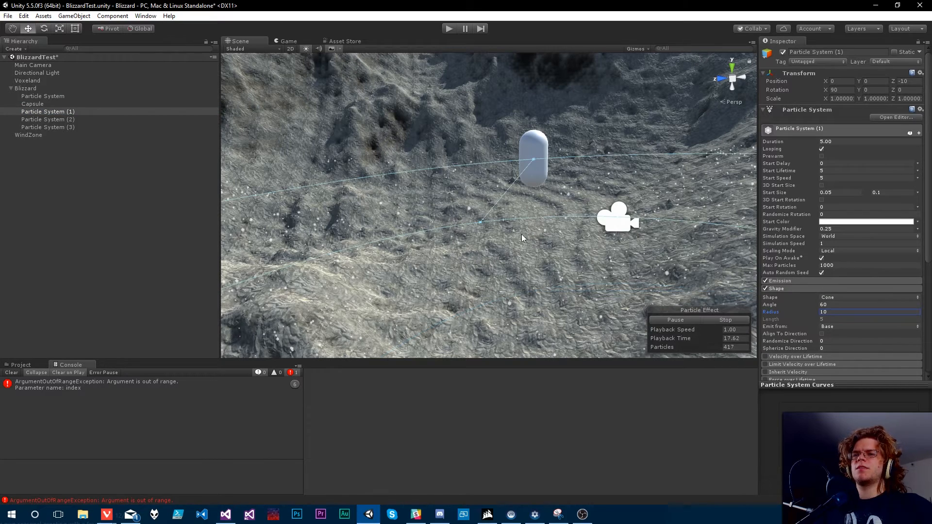
click(42, 120)
click(779, 289)
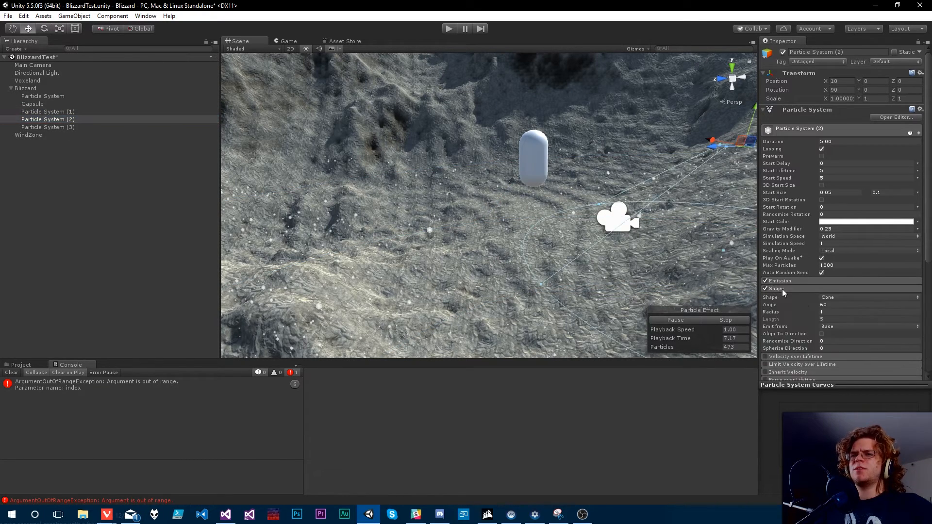
click(837, 311)
text(10)
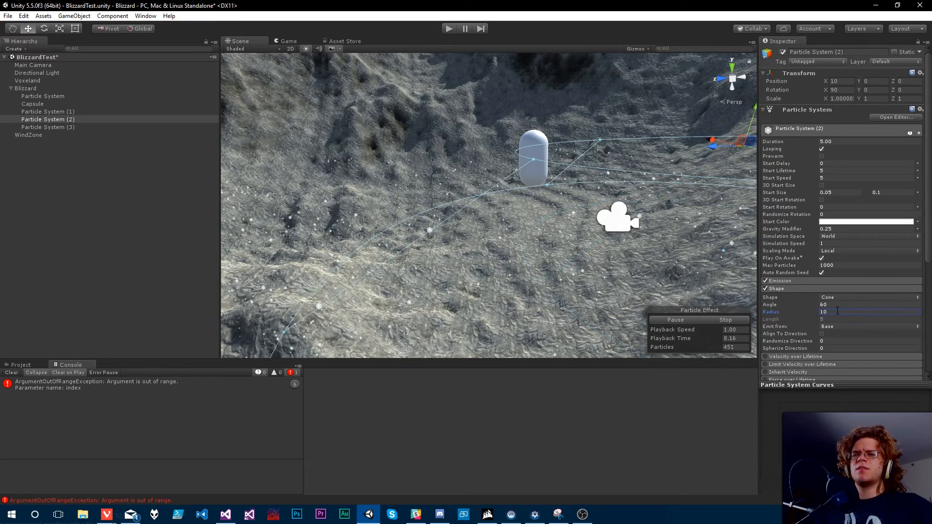
click(57, 128)
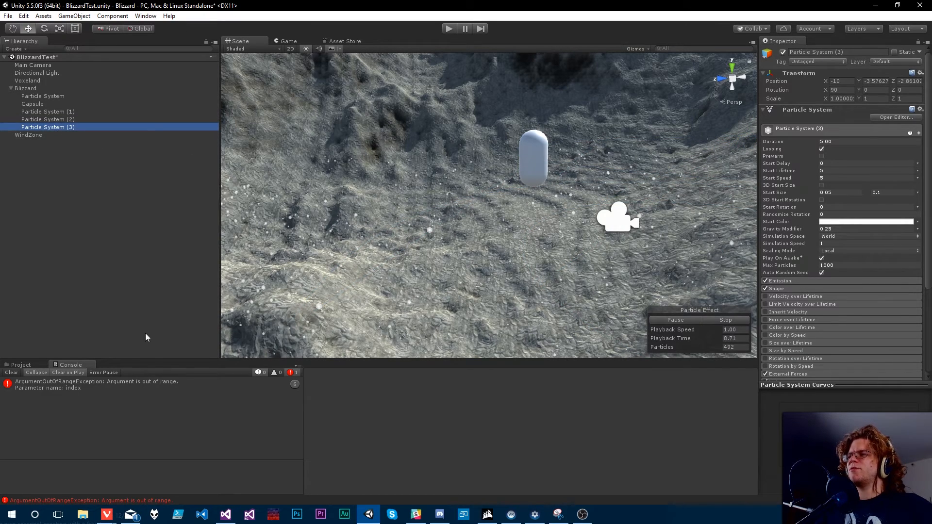
click(786, 290)
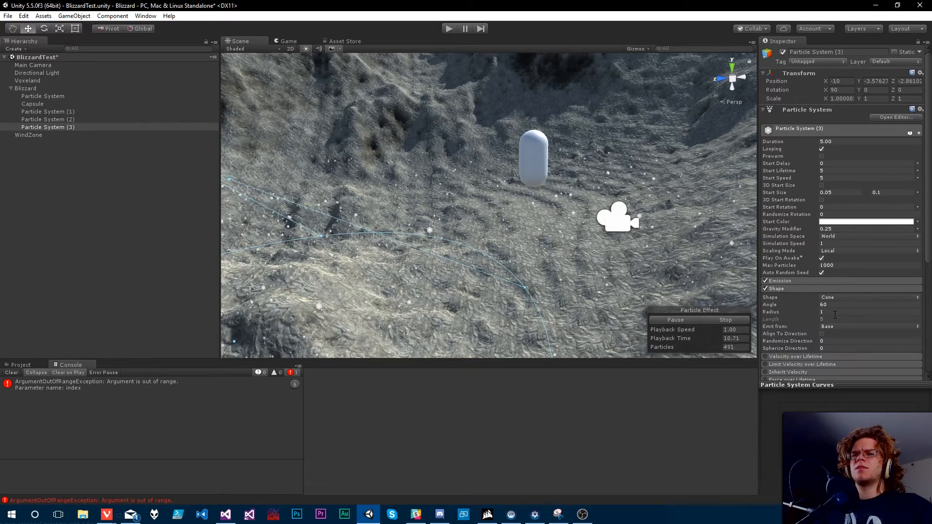
text(10)
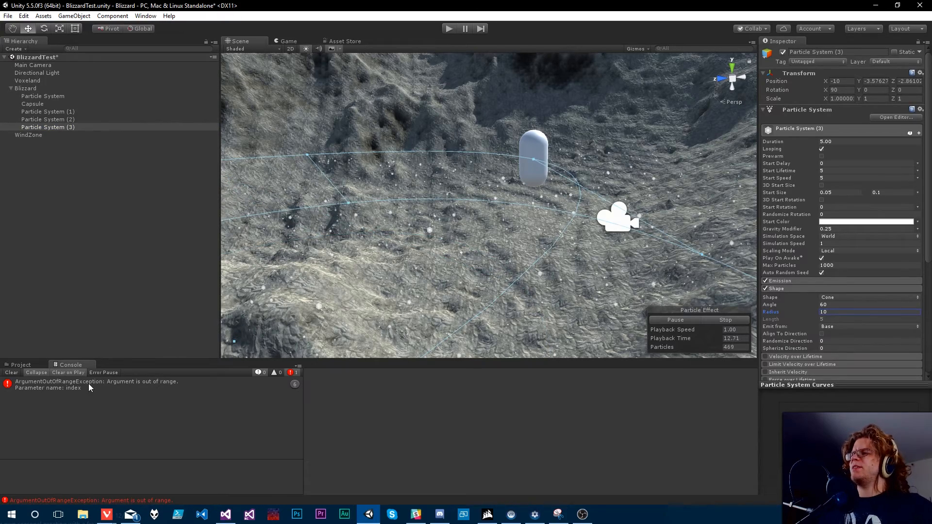
alt+drag(386, 266, 316, 246)
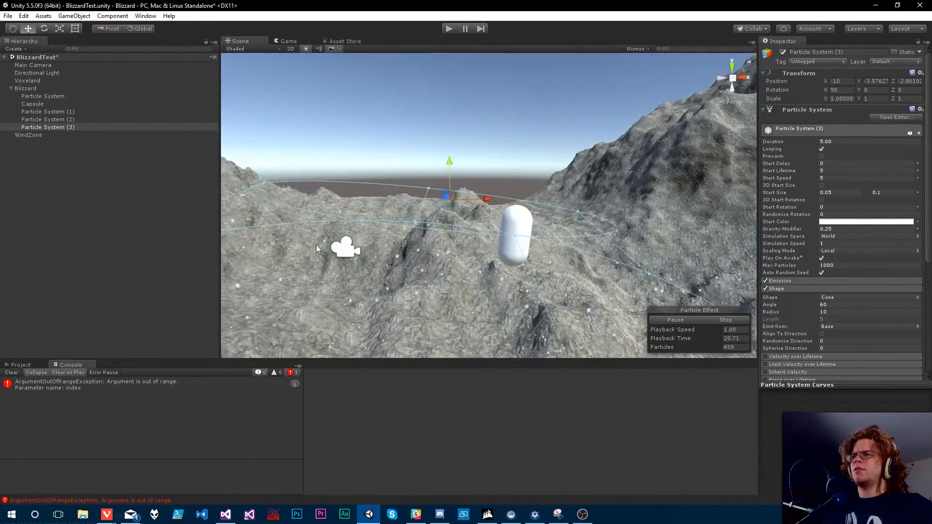
Step: Set the Blizzard parent object's X and Y rotation to 0
click(38, 89)
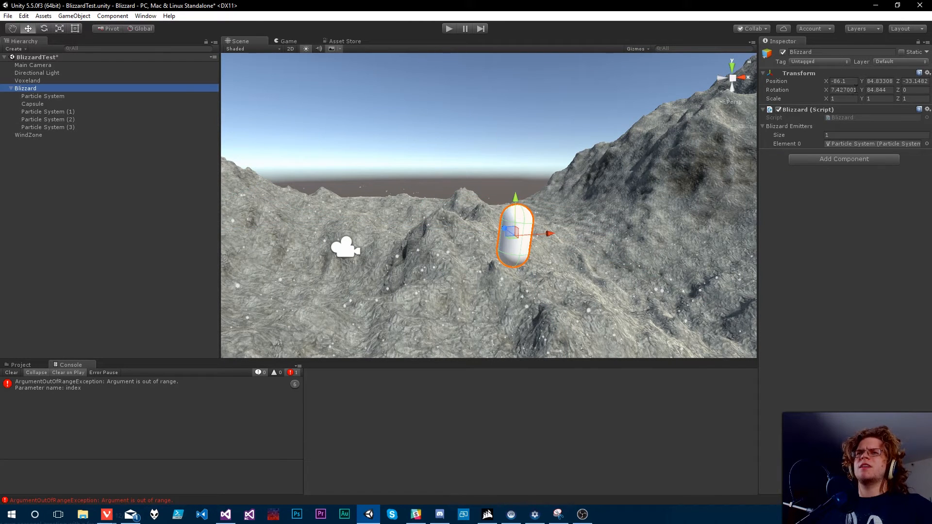
click(854, 90)
text(0)
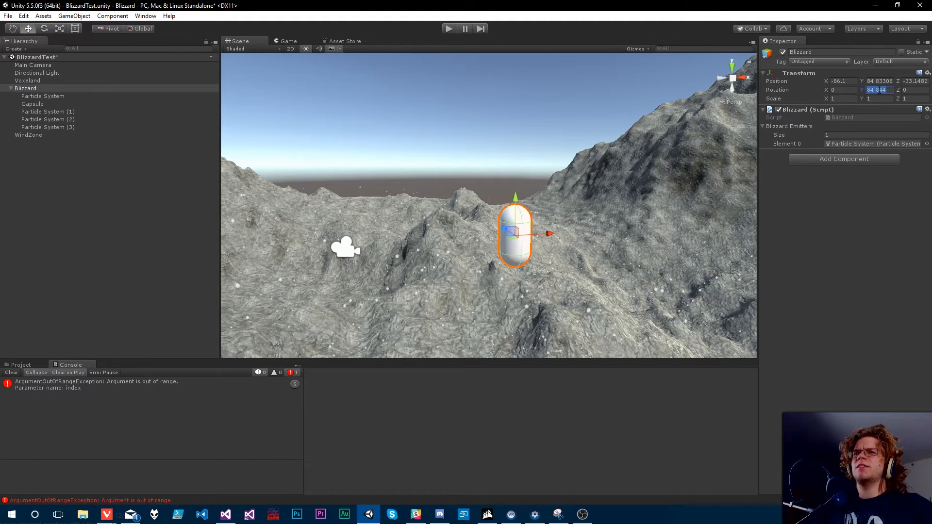
Step: Set the Y position of all four particle systems to 20, leaving out the capsule, and inspect the snowfall from below
click(45, 97)
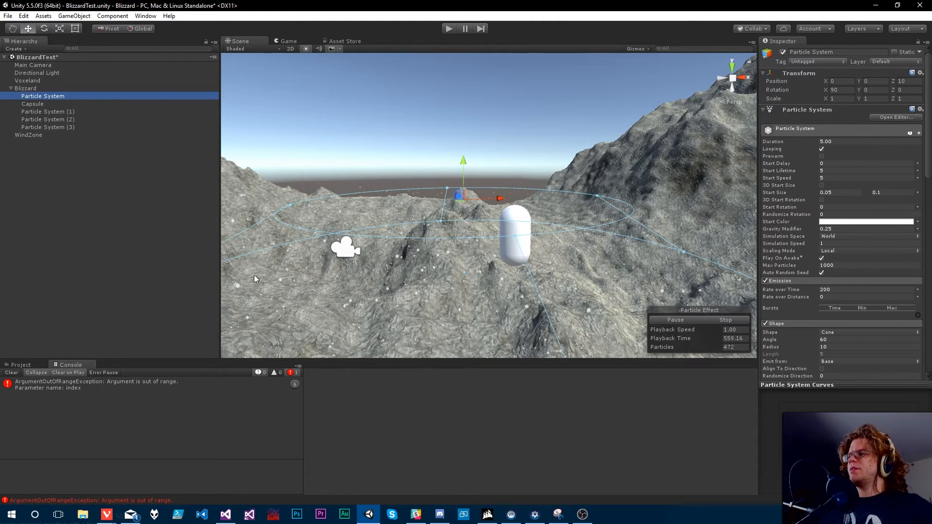
shift+click(47, 127)
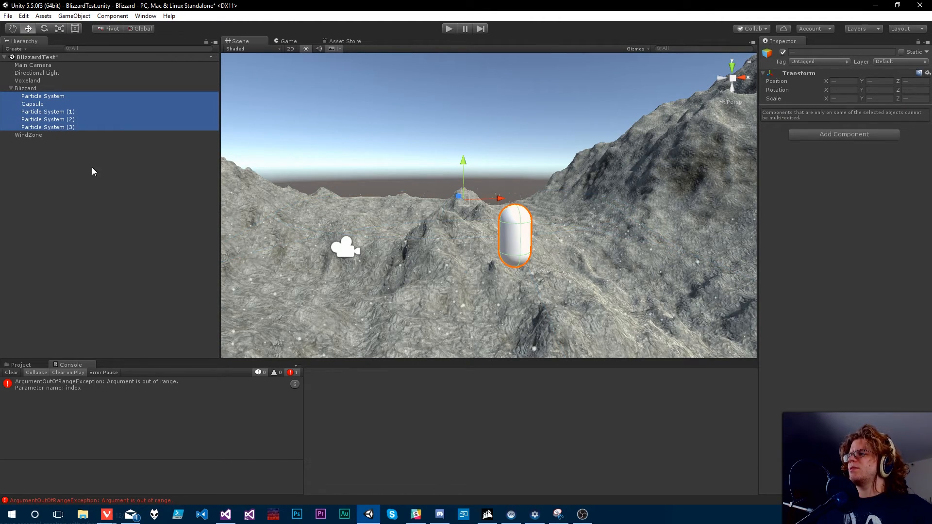
ctrl+click(35, 105)
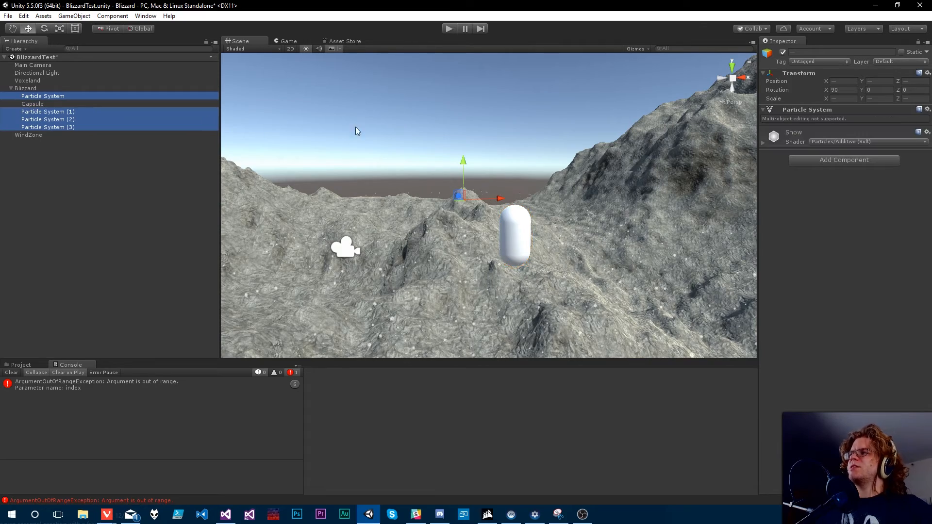
click(874, 80)
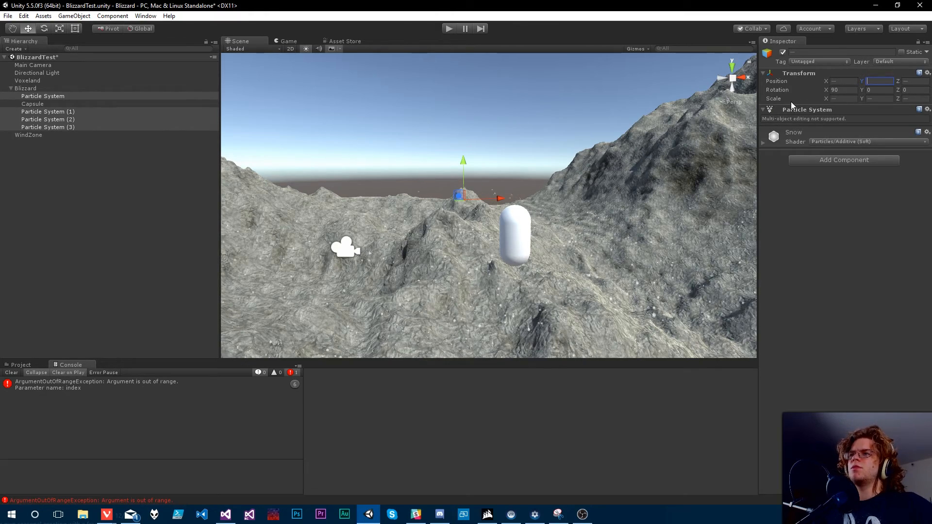
text(20)
key(Return)
right_drag(468, 223, 667, 126)
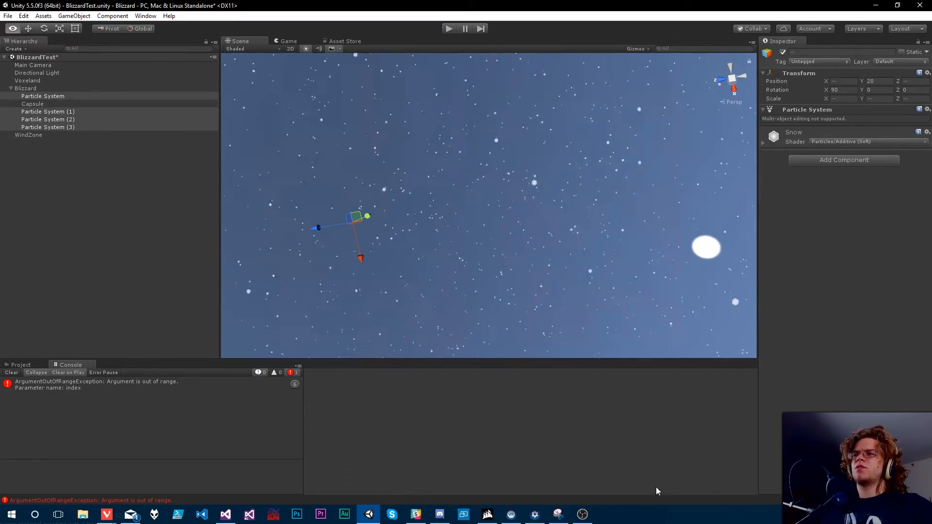
right_drag(656, 487, 569, 39)
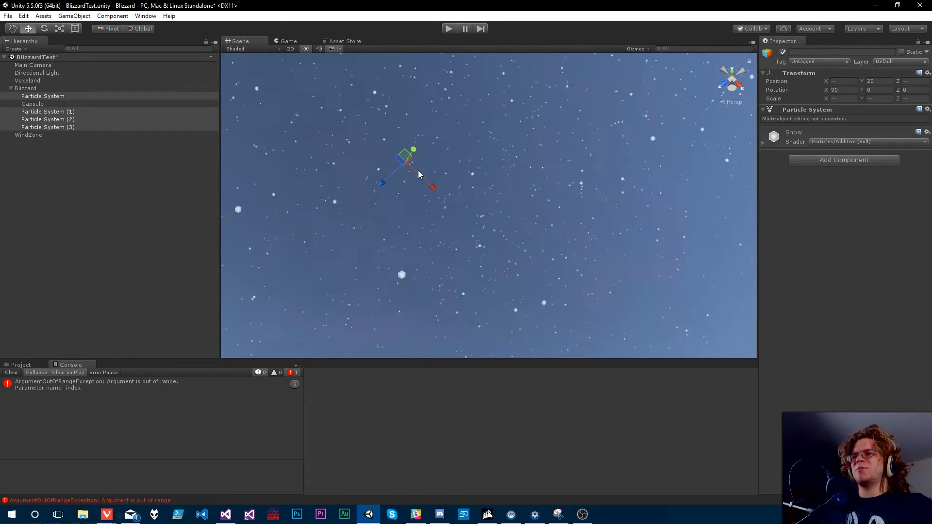
right_drag(427, 168, 258, 249)
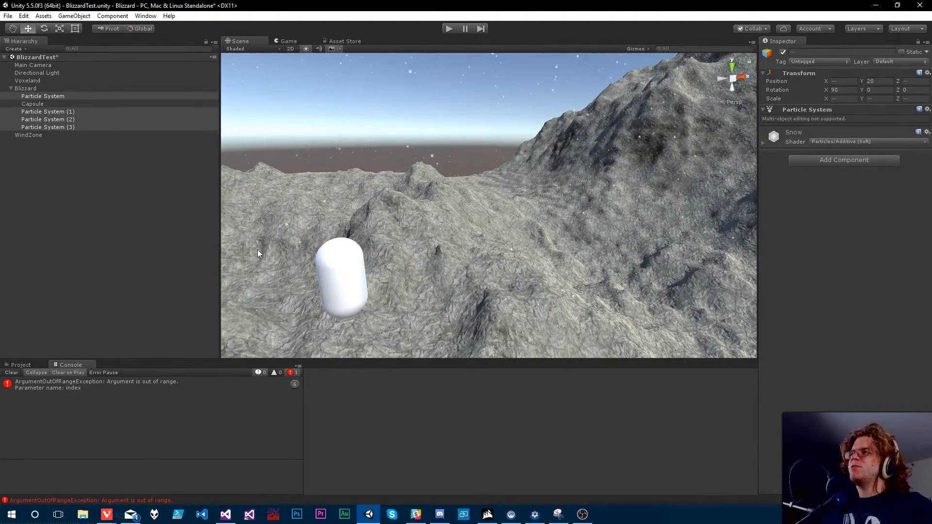
Step: Select the Voxeland terrain for editing at the dark hollow in the mountainside
click(58, 90)
right_drag(400, 159, 704, 164)
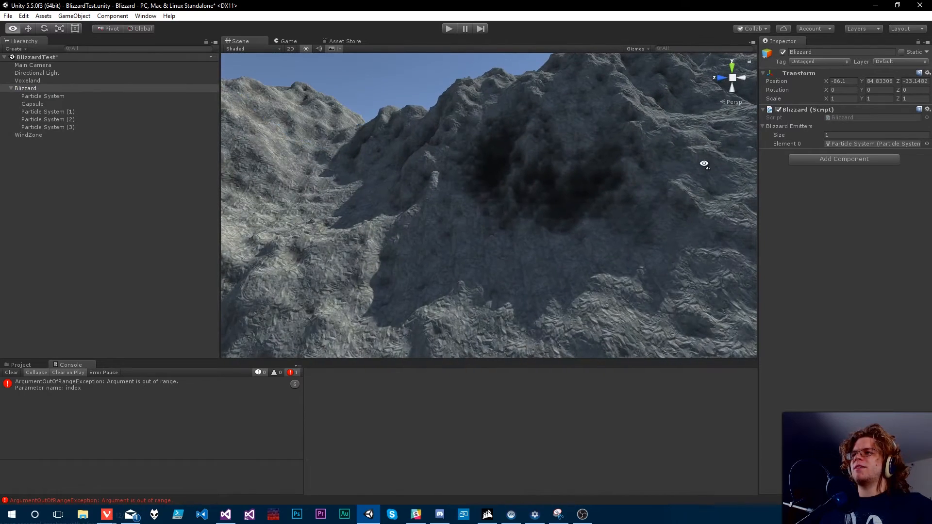
click(581, 207)
right_drag(552, 185, 575, 217)
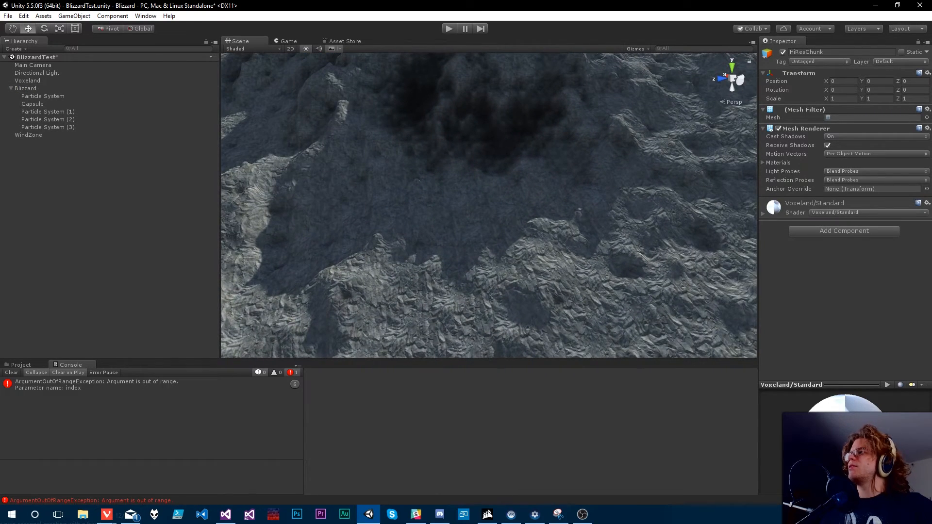
click(33, 81)
right_drag(364, 163, 486, 162)
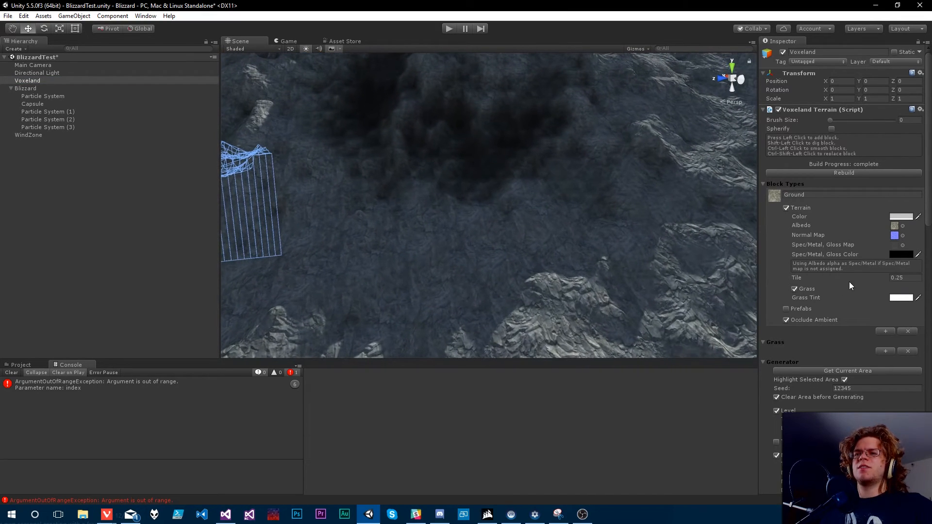
Step: Configure the Voxeland terrain brush with Spherify enabled and a brush size of 4
click(763, 362)
scroll(807, 313, down, 3)
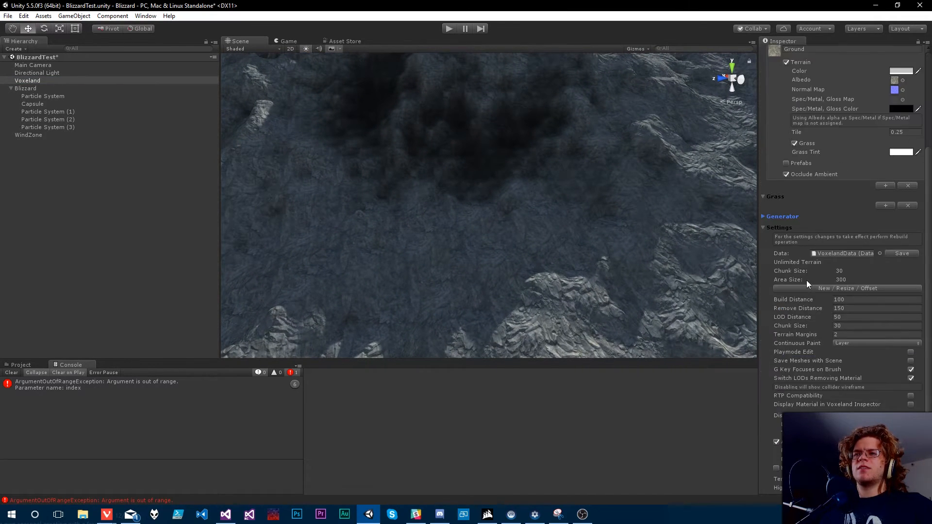
scroll(807, 284, down, 1)
scroll(779, 284, up, 4)
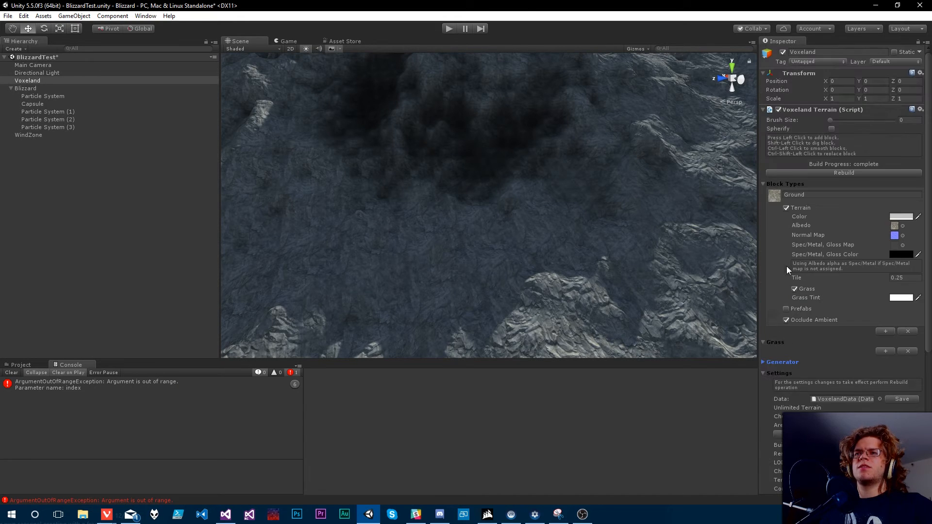
click(830, 121)
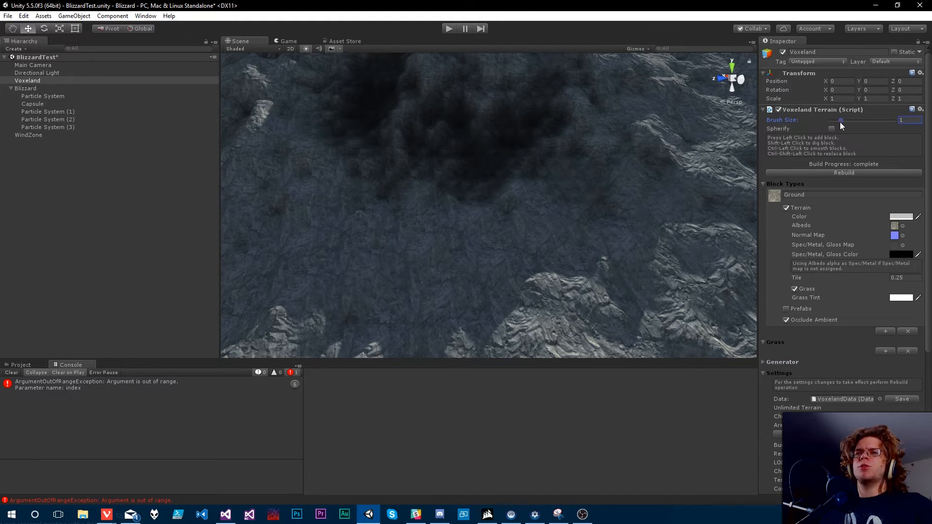
click(833, 129)
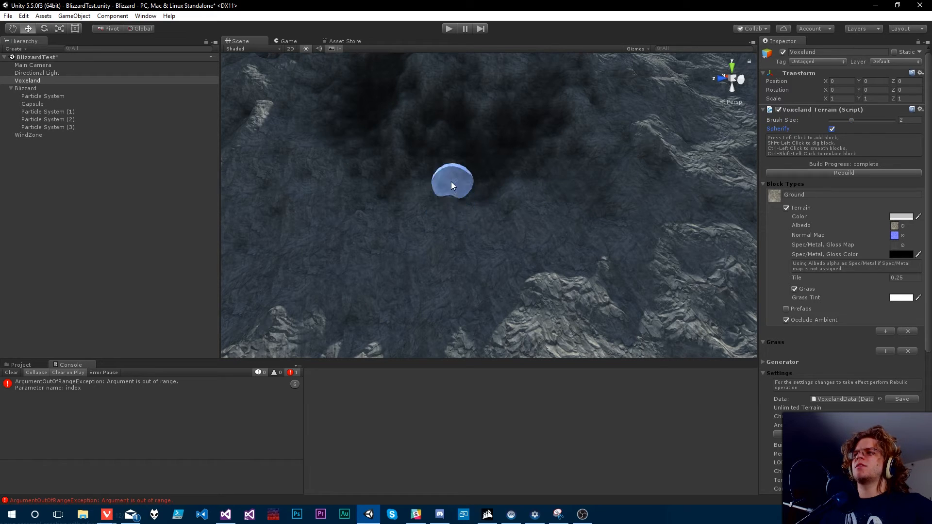
right_drag(600, 170, 544, 138)
click(872, 119)
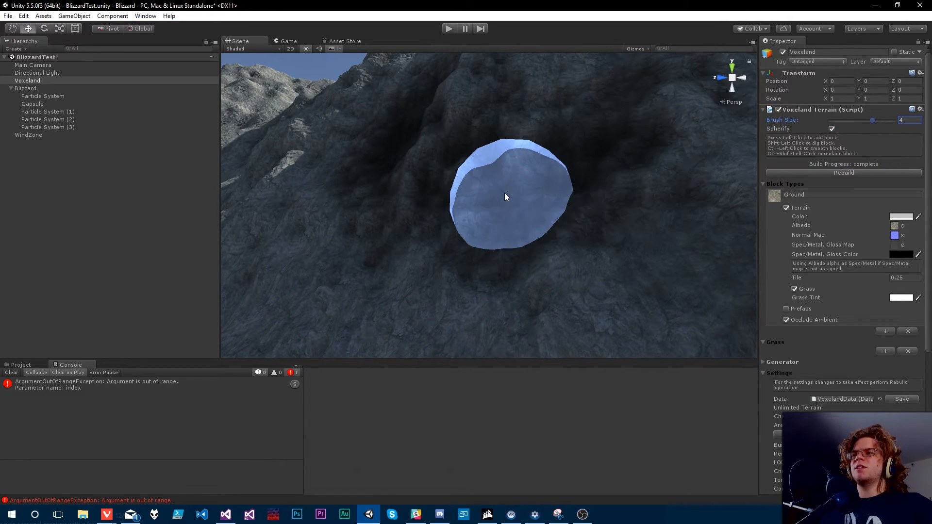
Step: Dig overlapping spherical chunks out of the mountainside with the terrain brush to widen the dark hollow into a cave
shift+click(566, 202)
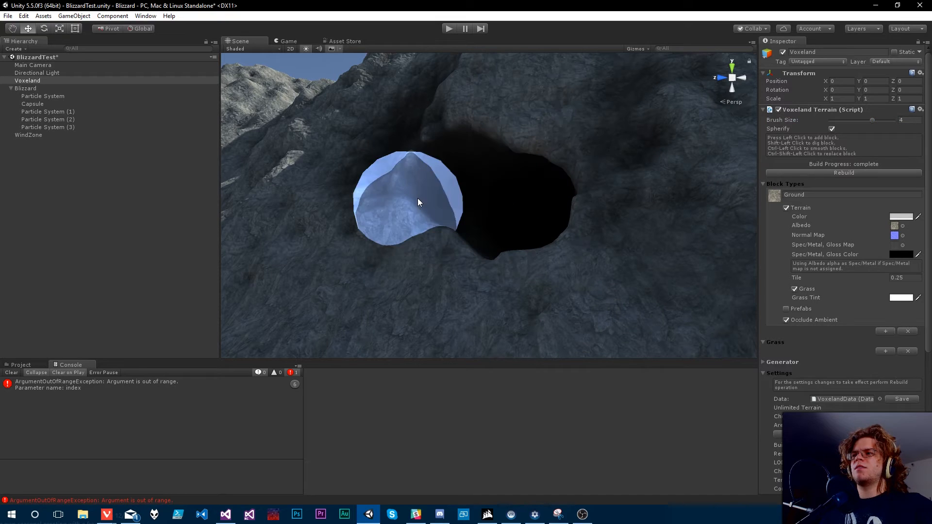
shift+click(540, 145)
shift+click(593, 187)
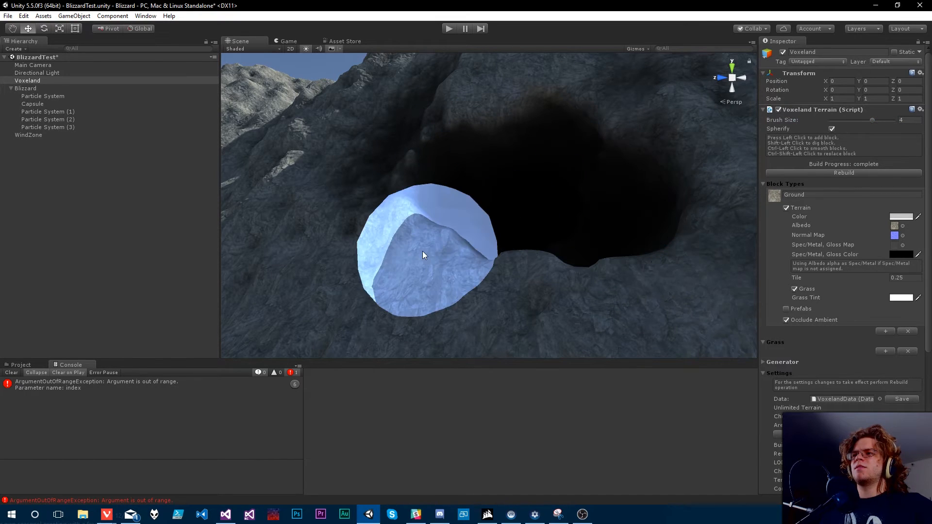
shift+click(422, 251)
right_drag(558, 241, 562, 247)
shift+click(513, 279)
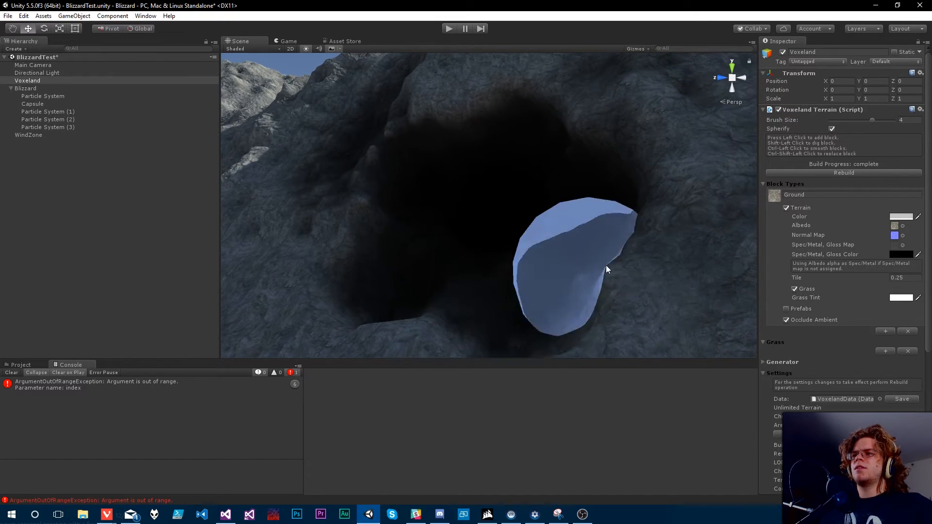
right_drag(650, 250, 719, 235)
shift+click(542, 235)
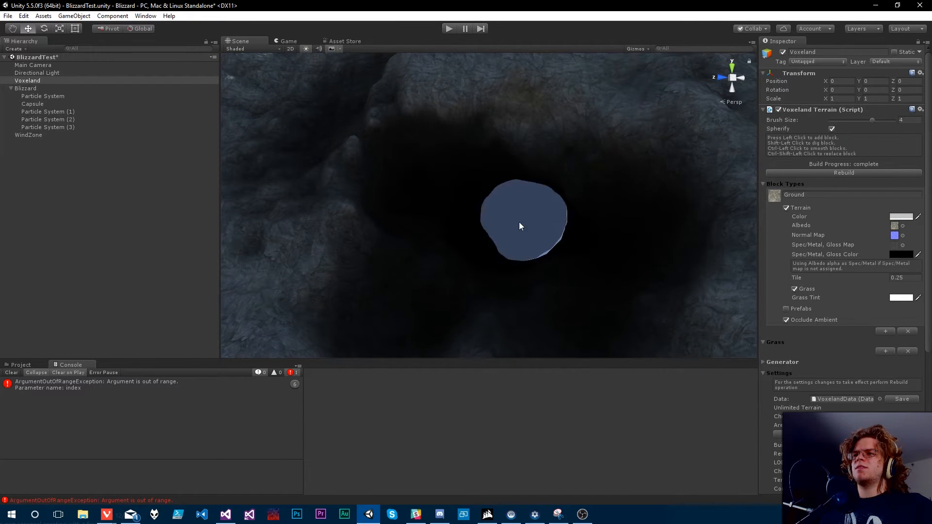
mouse_move(636, 245)
right_down()
mouse_move(742, 221)
mouse_move(747, 228)
mouse_move(699, 240)
right_up()
Step: Set the Main Camera's Y rotation to 115.38 and the Directional Light's Y rotation to 114.2 to light the cave side
click(36, 65)
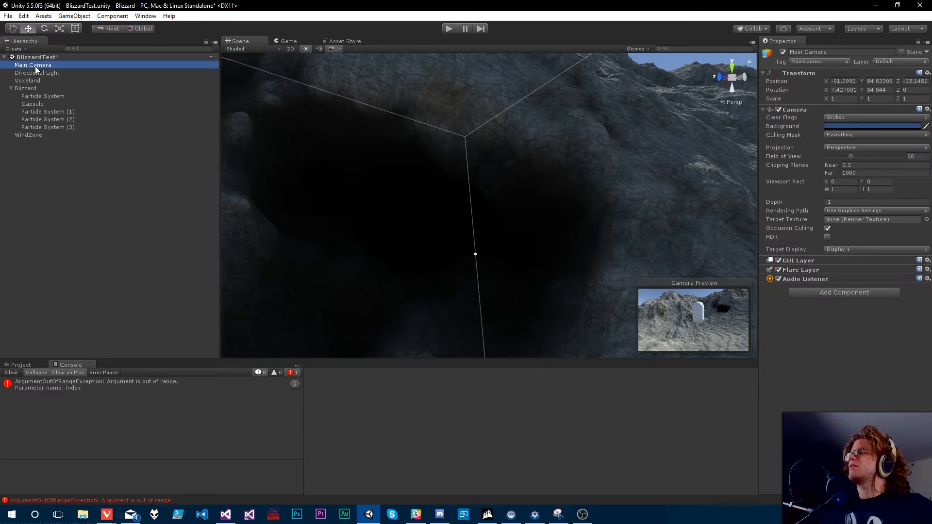
drag(861, 90, 188, 115)
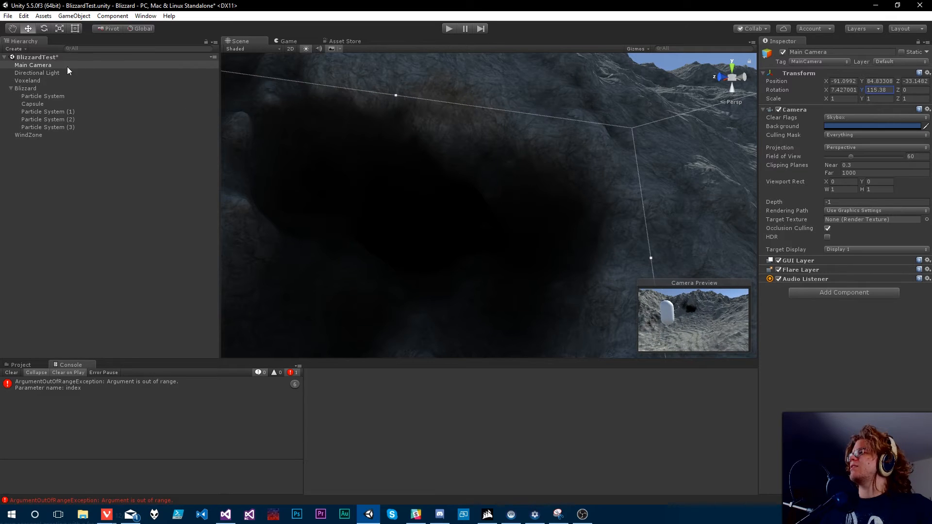
click(34, 73)
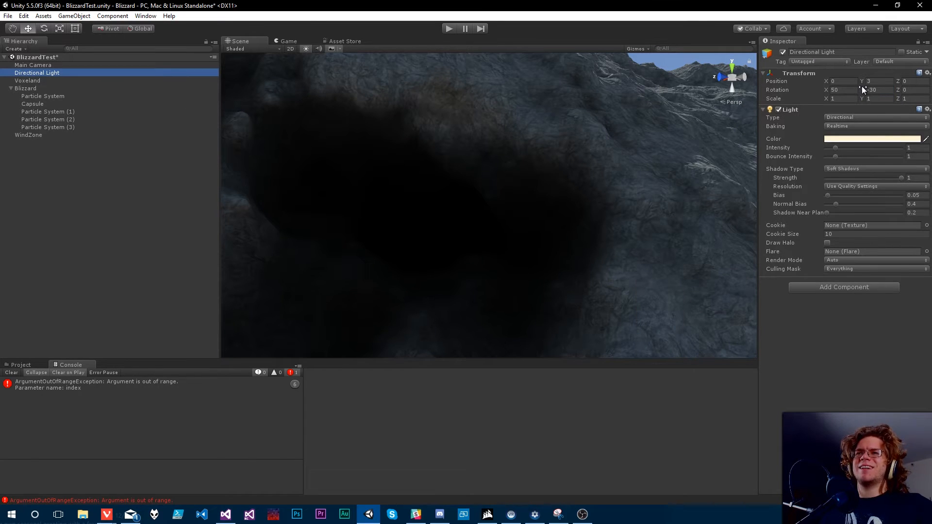
drag(860, 86, 188, 86)
mouse_move(364, 205)
right_down()
mouse_move(282, 214)
mouse_move(347, 260)
mouse_move(526, 231)
mouse_move(361, 218)
right_up()
key(w)
key(s)
right_drag(421, 232, 406, 228)
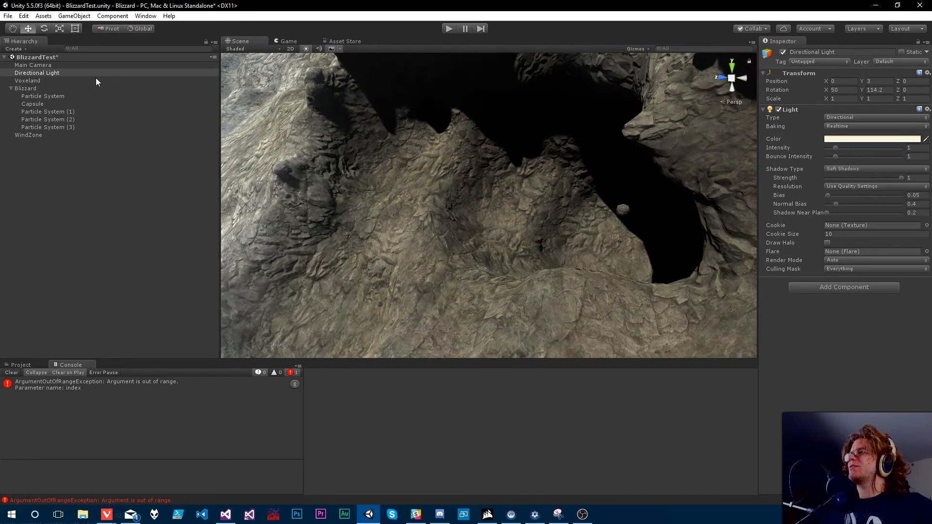
Step: Dig deeper into the shadowed cave interior with the Voxeland brush and inspect the opening from several angles
click(39, 80)
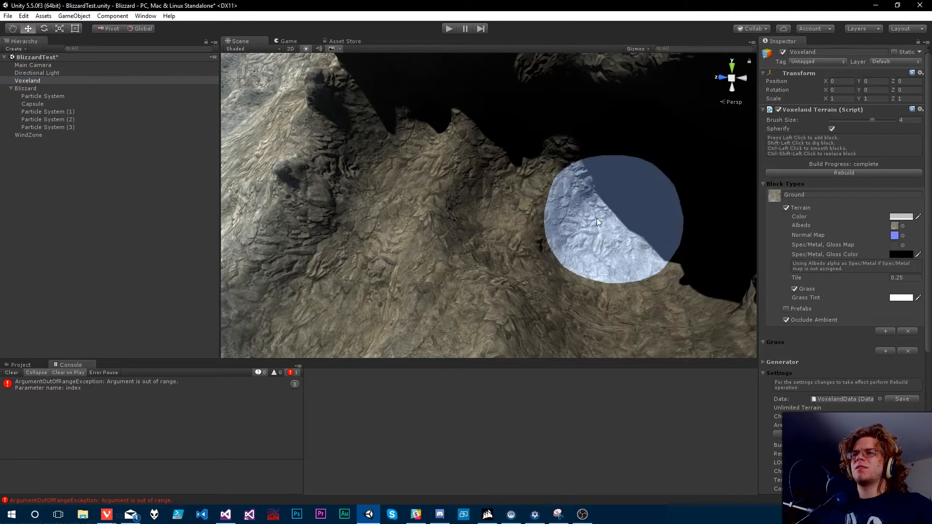
right_drag(597, 218, 611, 216)
key(w)
shift+click(597, 191)
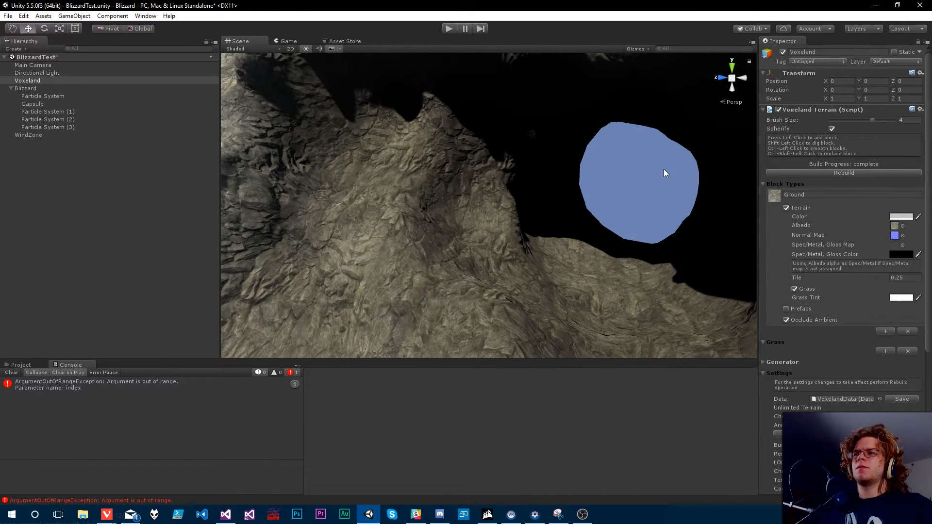
mouse_move(646, 196)
right_down()
mouse_move(689, 181)
mouse_move(744, 190)
mouse_move(542, 231)
right_up()
mouse_move(616, 192)
right_down()
mouse_move(537, 224)
mouse_move(539, 211)
mouse_move(602, 223)
mouse_move(285, 110)
right_up()
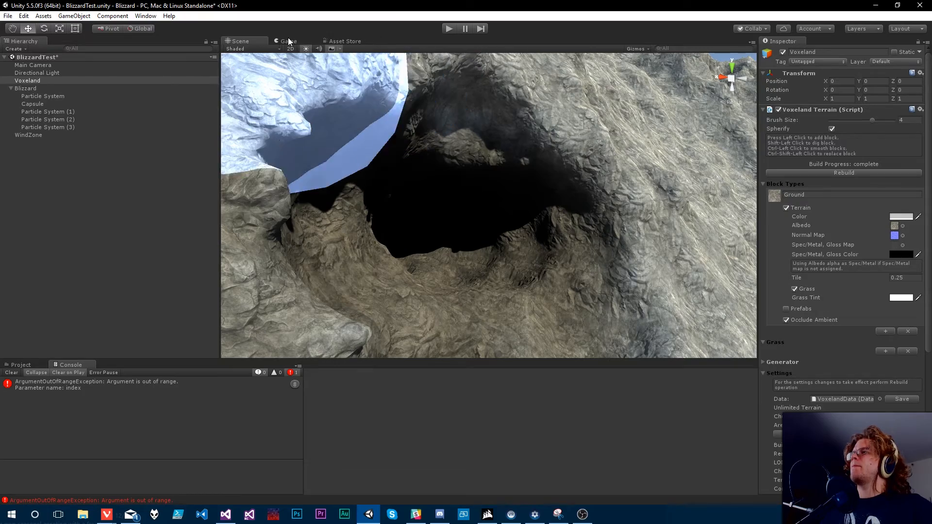
key(w)
mouse_move(464, 214)
right_down()
mouse_move(452, 250)
mouse_move(458, 238)
mouse_move(368, 152)
mouse_move(670, 156)
mouse_move(647, 137)
mouse_move(622, 139)
mouse_move(584, 202)
mouse_move(291, 177)
mouse_move(362, 171)
mouse_move(250, 174)
right_up()
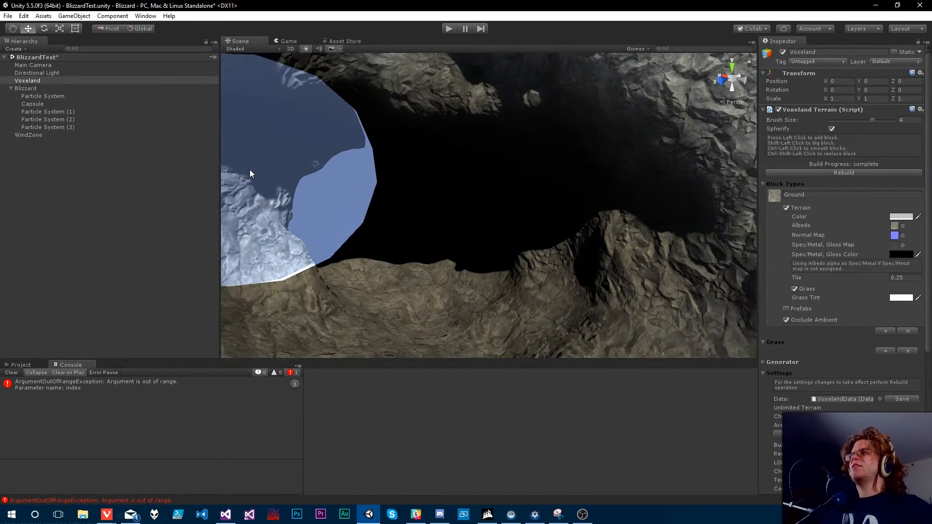
right_drag(438, 188, 386, 195)
right_drag(469, 240, 354, 198)
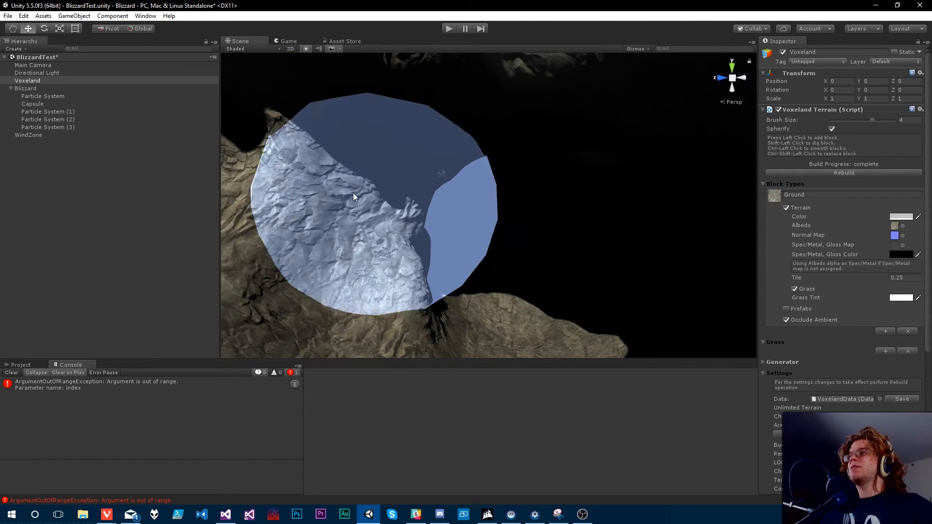
Step: Run the scene in play mode and select the Blizzard object in the Scene view
click(448, 28)
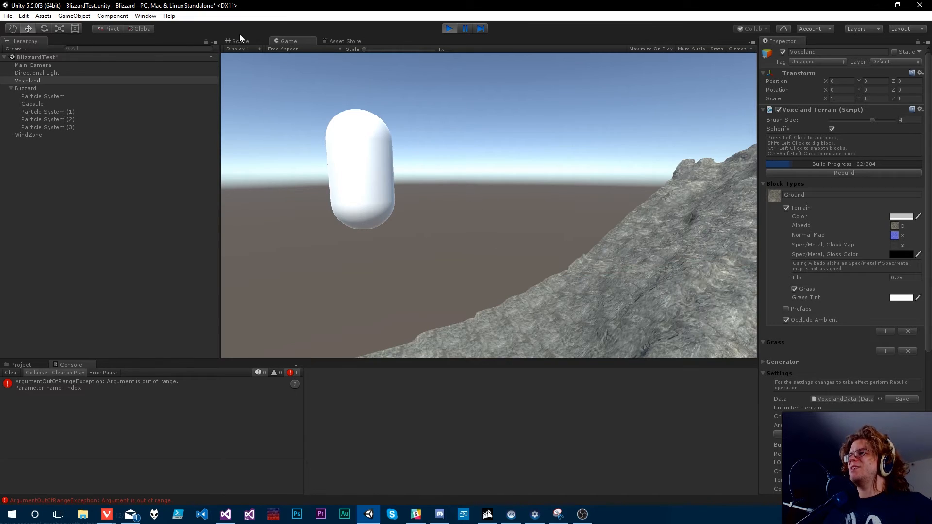
click(240, 41)
right_drag(523, 224, 14, 97)
key(w)
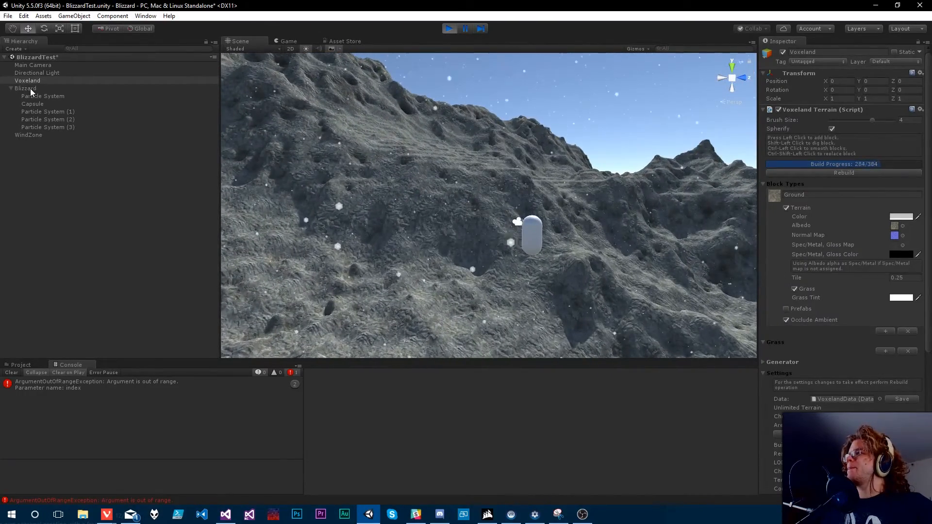
click(31, 89)
right_drag(468, 236, 508, 253)
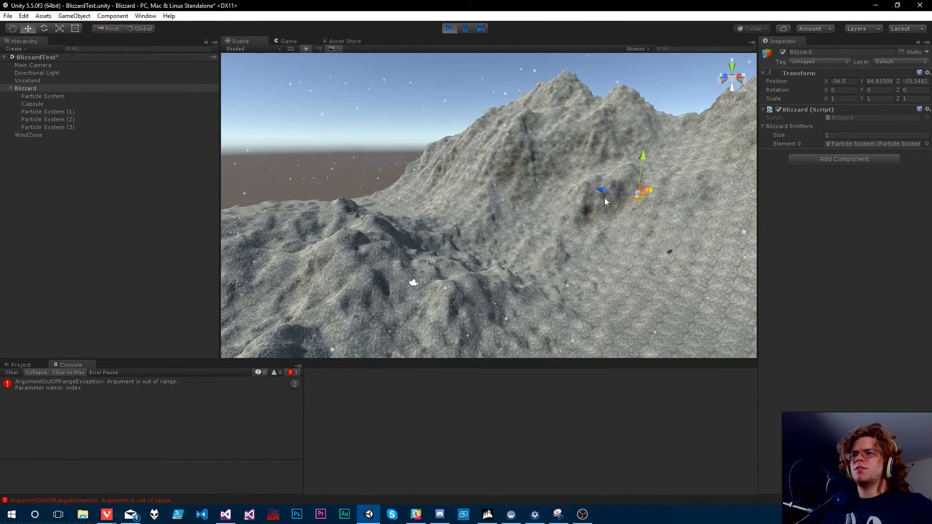
Step: Move the Blizzard object into the cave mouth at about X -1.05, Y 86.59, Z -74.91, resting the capsule on the ground
drag(679, 203, 704, 207)
right_drag(591, 220, 492, 217)
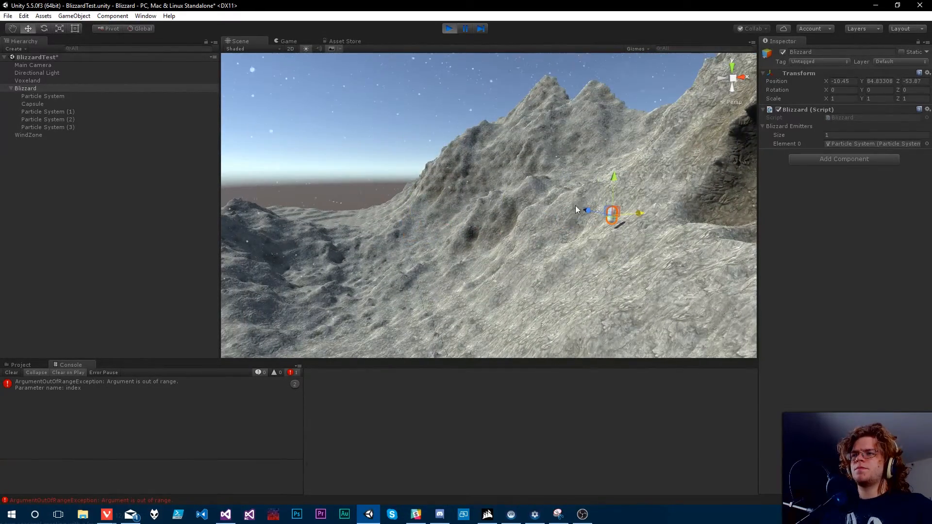
drag(610, 231, 650, 251)
right_drag(650, 252, 661, 279)
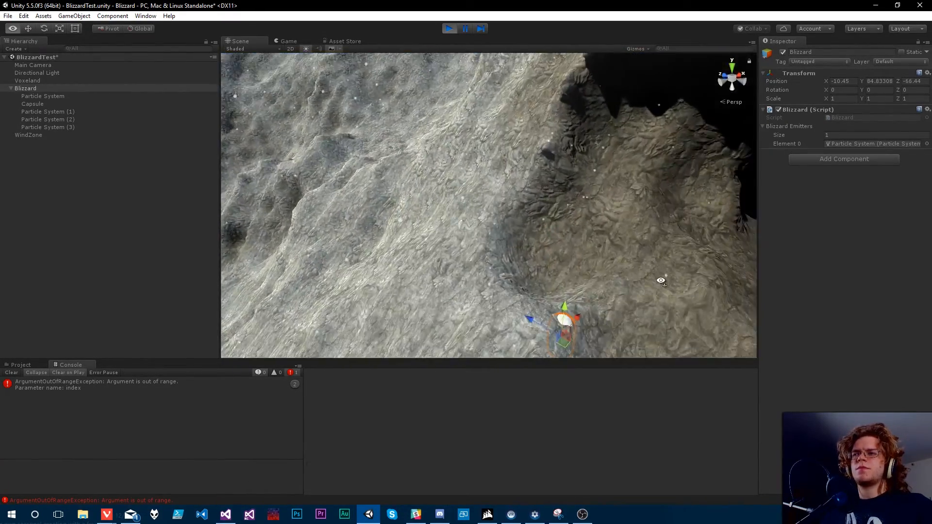
drag(579, 318, 599, 242)
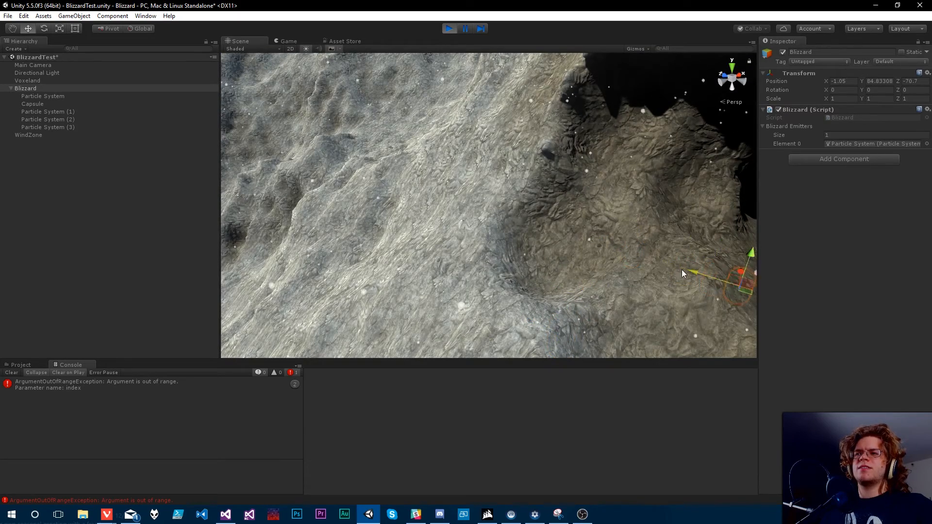
drag(681, 270, 690, 272)
right_drag(690, 272, 727, 282)
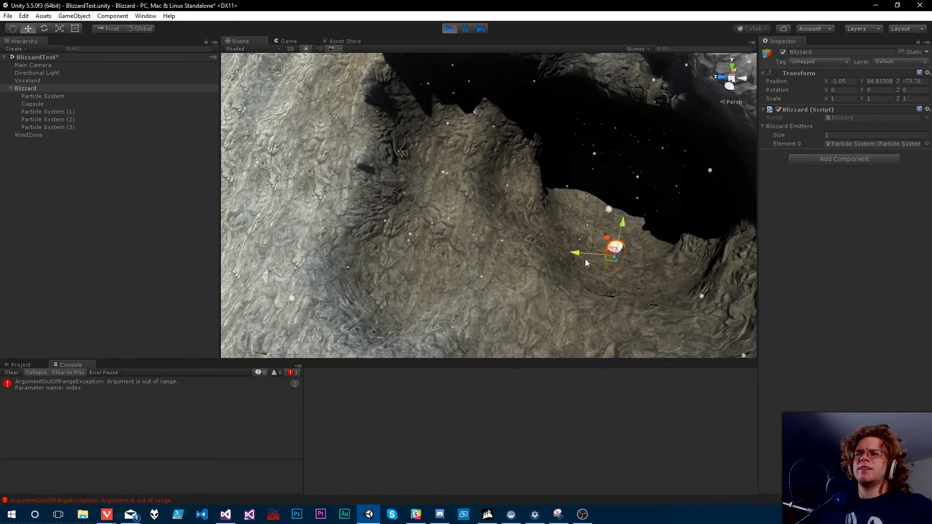
drag(586, 262, 570, 263)
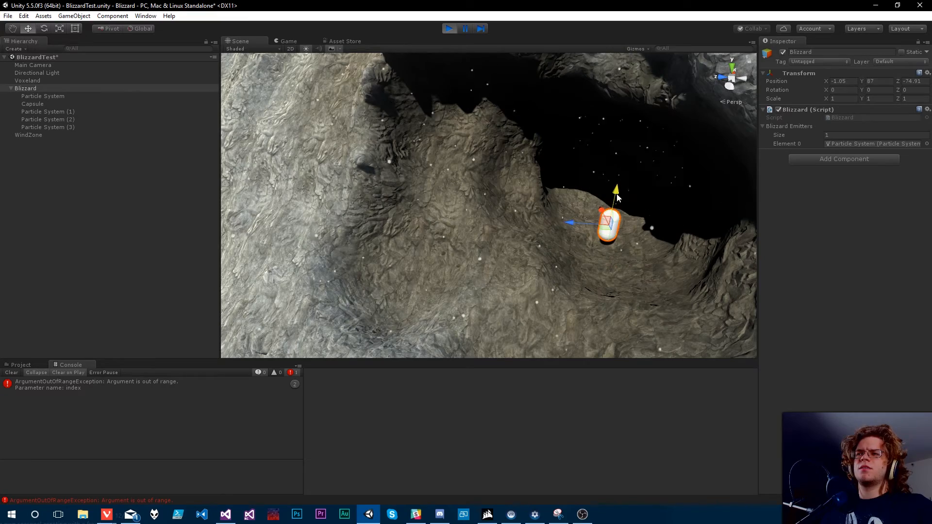
Step: Examine the snow falling around the capsule in the cave and where the first Particle System sits relative to the rock
key(w)
right_drag(607, 199, 672, 100)
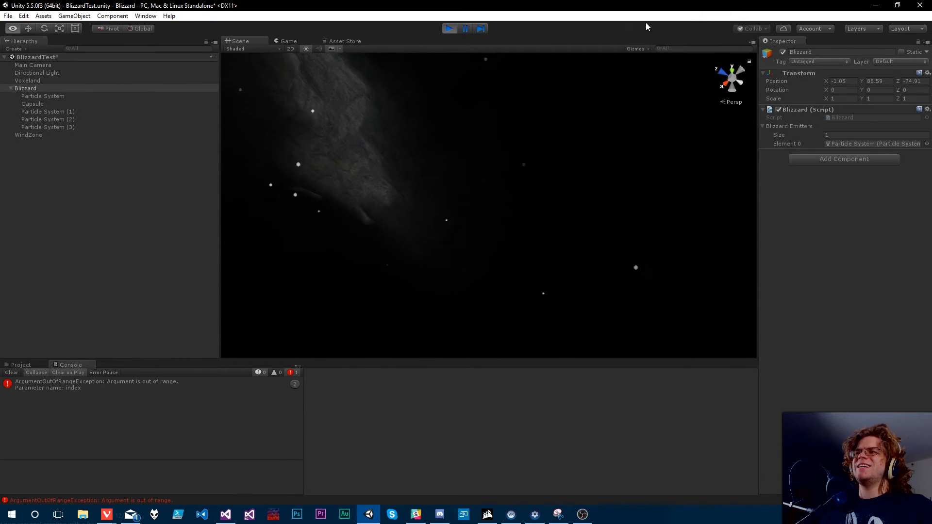
right_drag(646, 58, 644, 105)
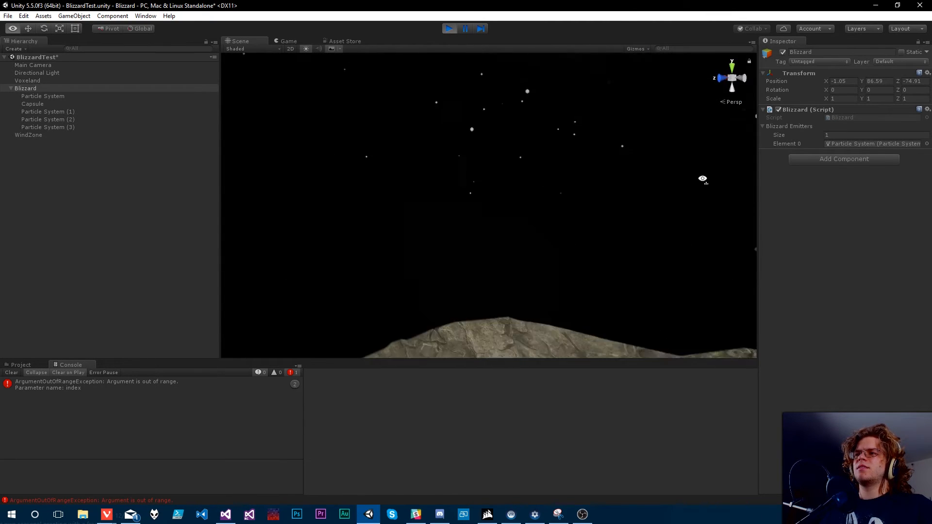
right_drag(702, 179, 660, 213)
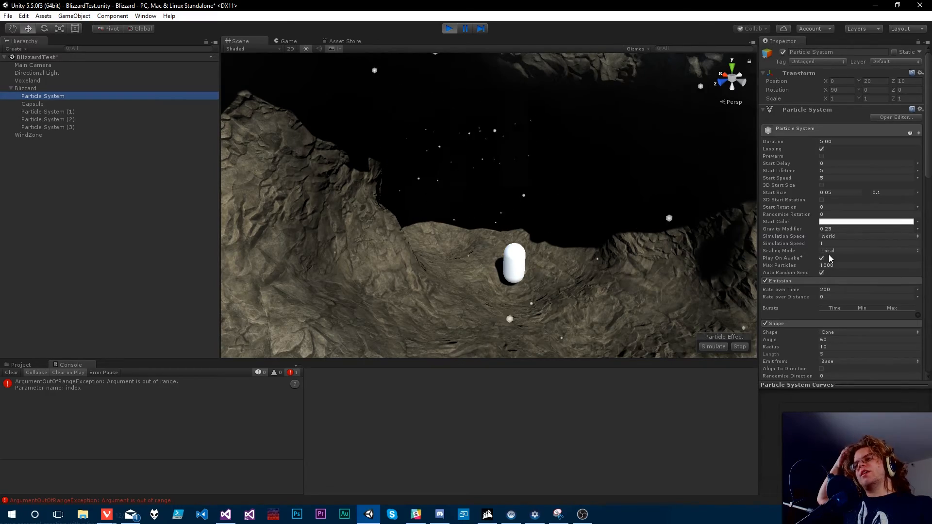
right_drag(593, 201, 431, 485)
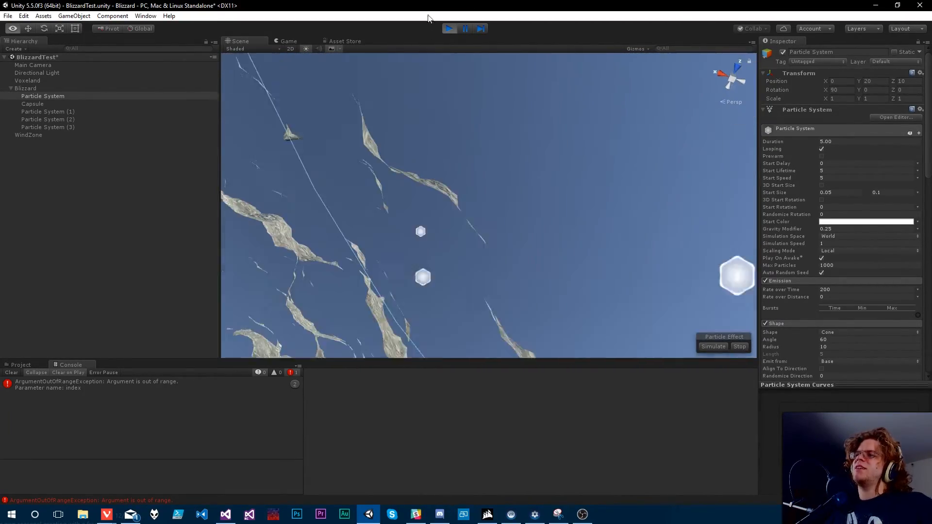
right_drag(437, 131, 261, 208)
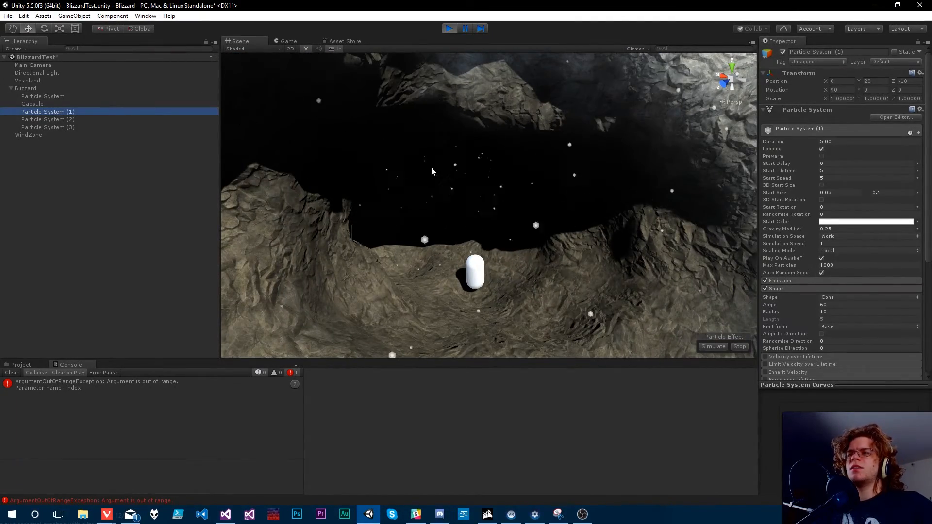
Step: Examine the positions of Particle System (2) and Particle System (3) relative to the cave ceiling and mountainside
right_drag(226, 110, 459, 123)
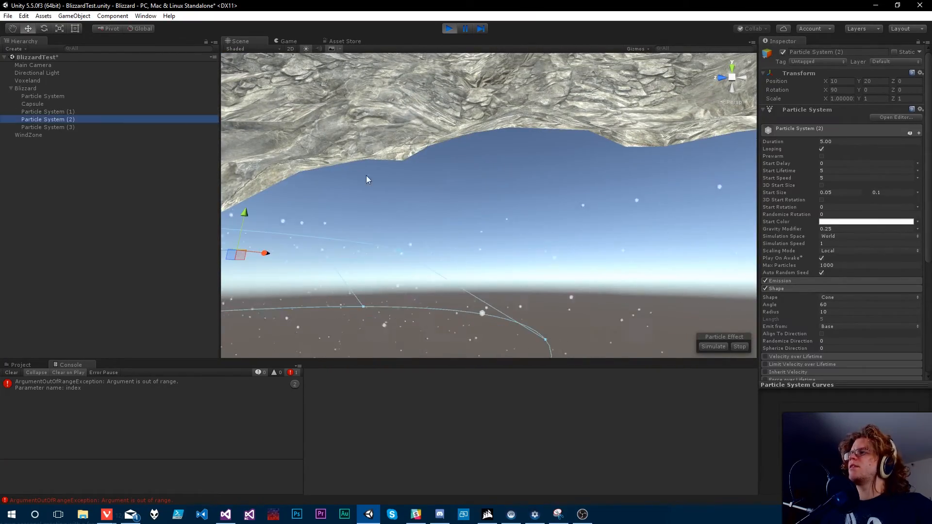
right_drag(538, 194, 445, 236)
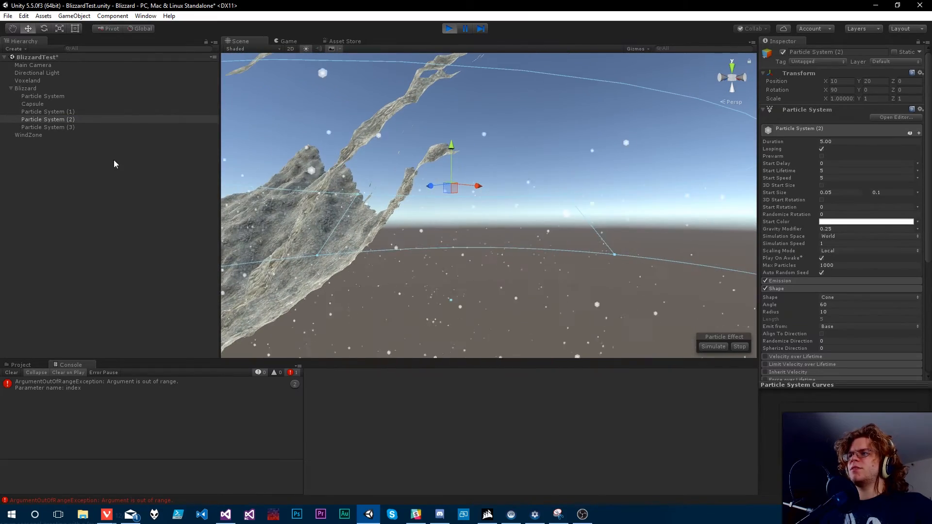
click(68, 127)
click(66, 120)
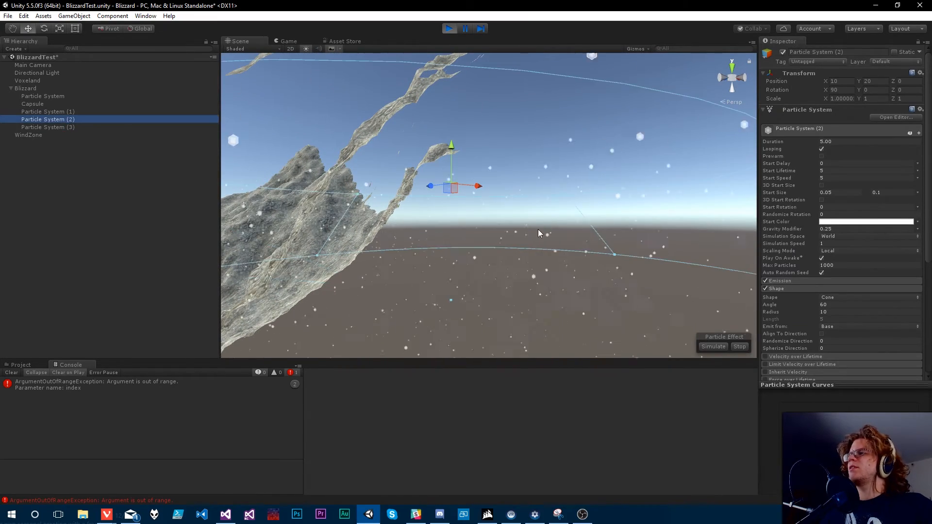
right_drag(539, 233, 672, 221)
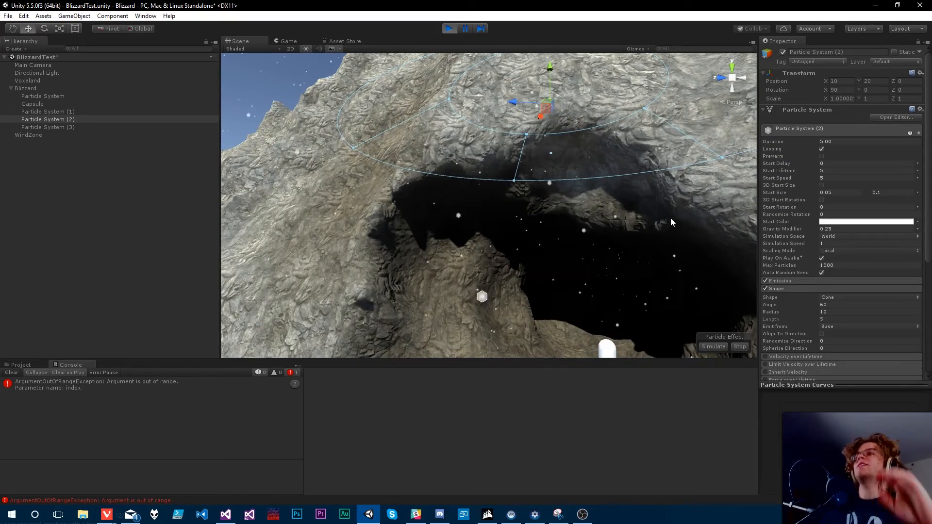
right_drag(520, 222, 531, 294)
right_drag(540, 251, 532, 294)
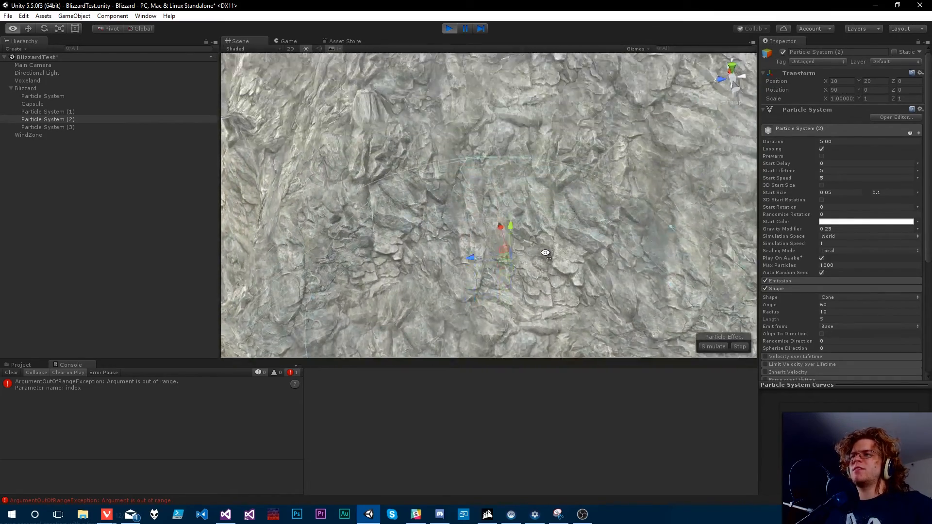
right_drag(545, 252, 546, 302)
key(s)
right_drag(538, 388, 552, 204)
key(w)
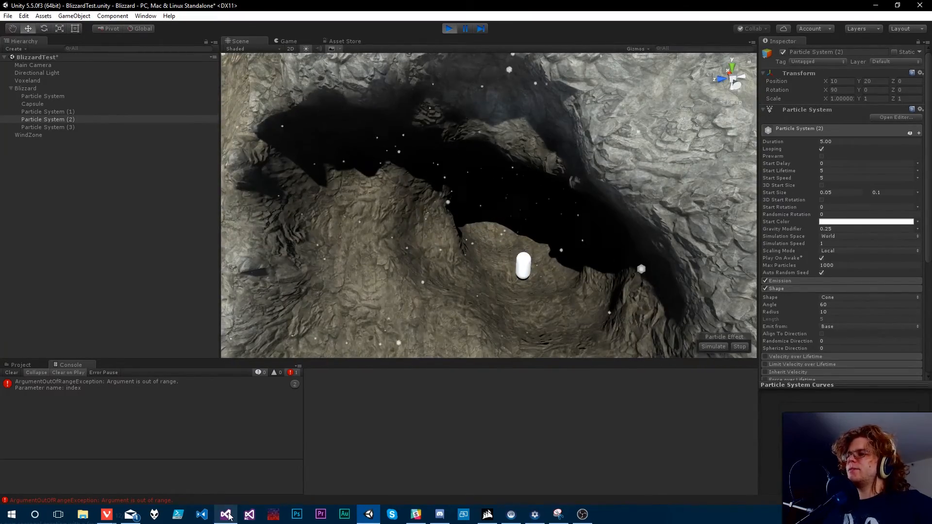
Step: Switch to Visual Studio, add a public float field verticleCeiling = 100 to the Blizzard class and save the script
click(225, 471)
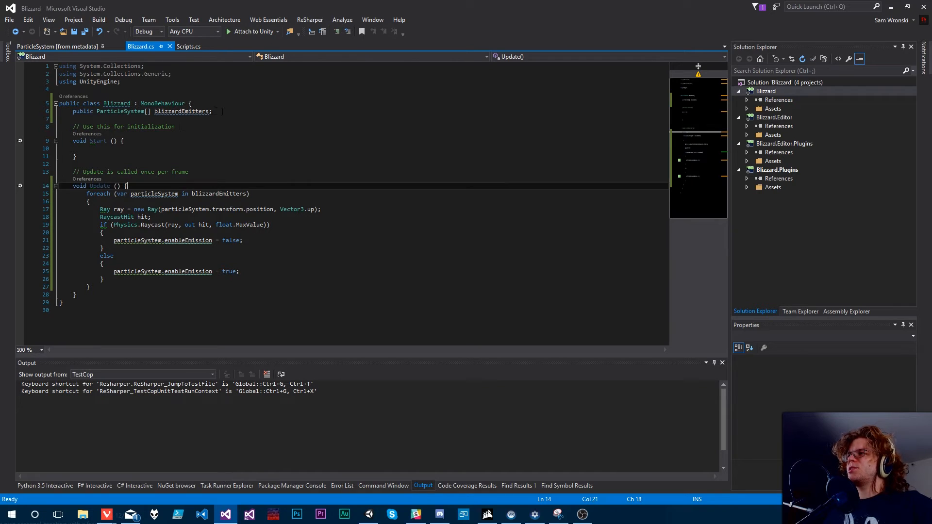
click(261, 109)
key(ctrl+Return)
text(p)
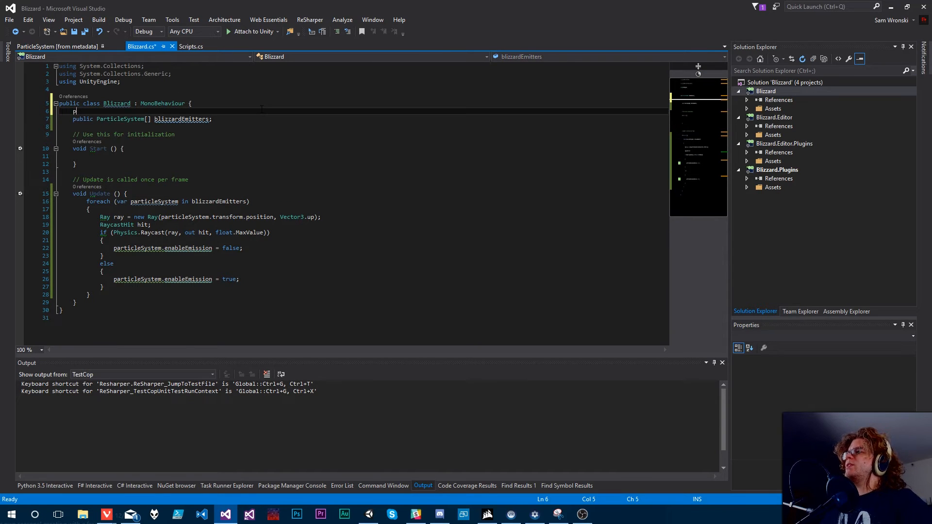
text(ublic float verticle)
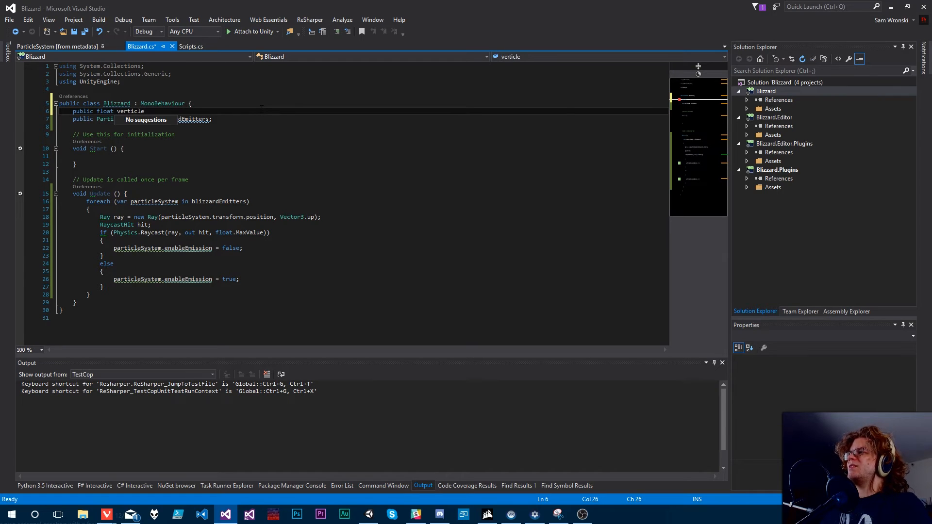
text(Ceiling;)
key(ctrl+s)
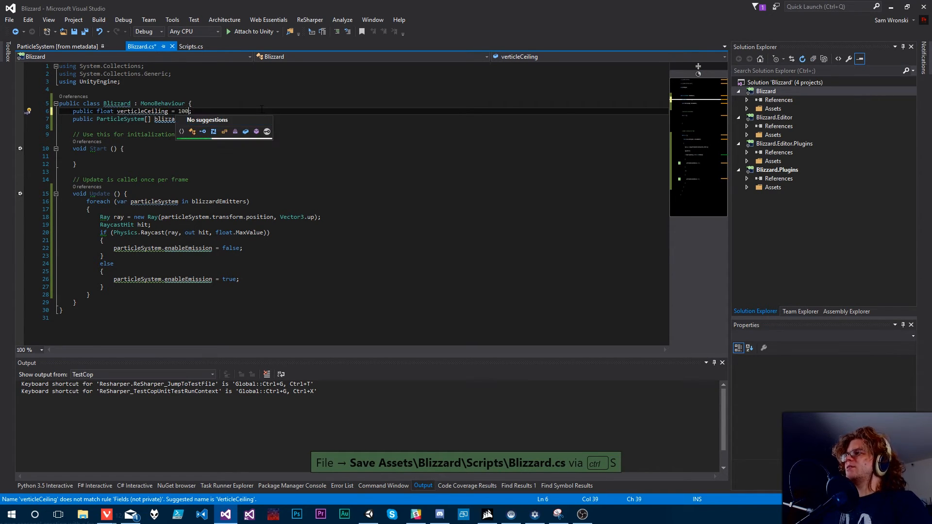
Step: Offset the ray origin by Vector3.up * verticleCeiling, set its direction to Vector3.down, and save the script
click(273, 217)
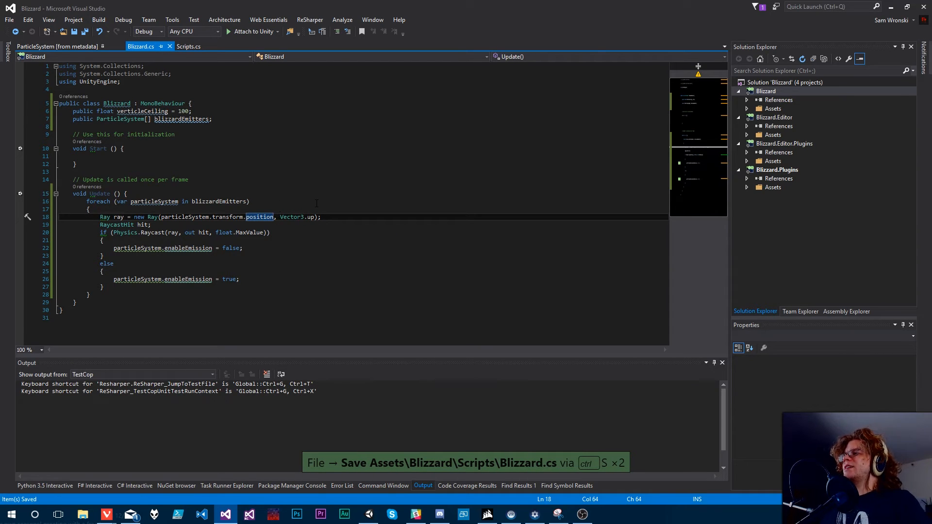
text(+ Vector3.up * ve)
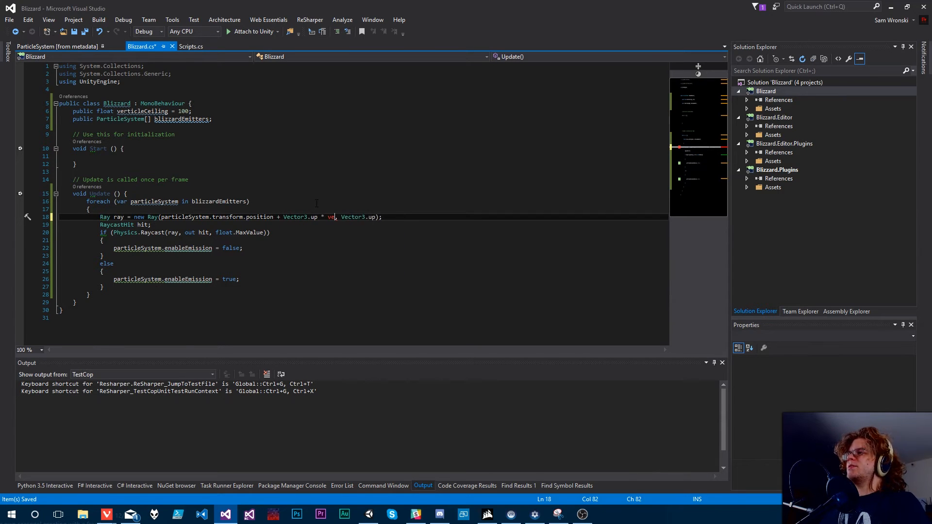
key(Tab)
key(ctrl+s)
key(ctrl+s)
key(ctrl+s)
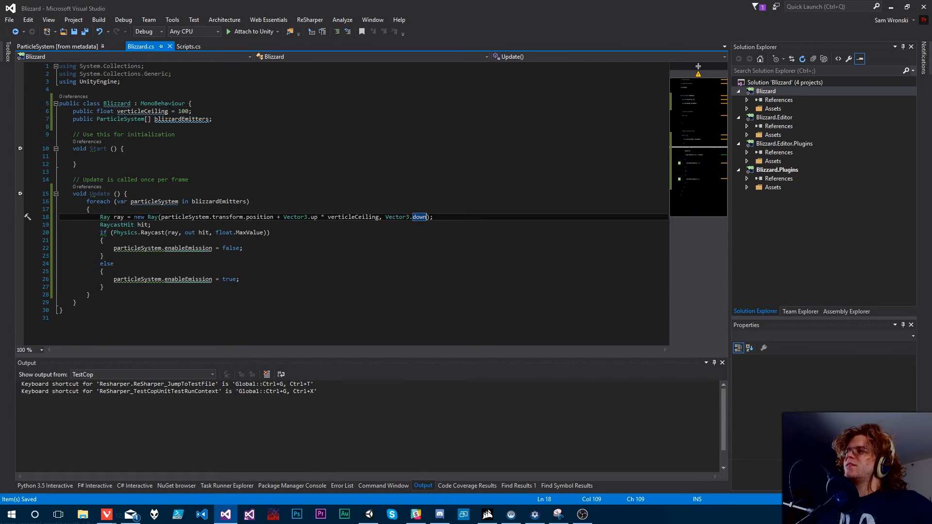
Step: Replace float.MaxValue with verticleCeiling as the Physics.Raycast distance and save the script
drag(283, 216, 383, 217)
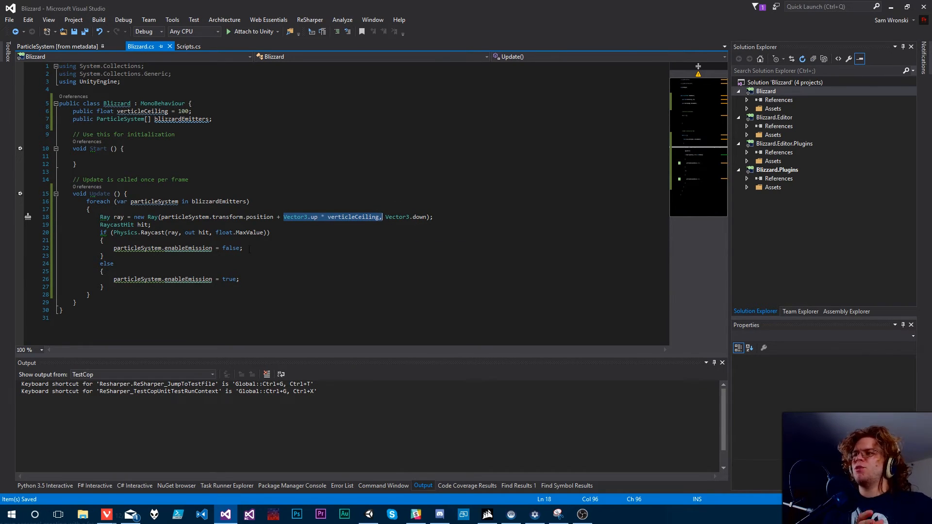
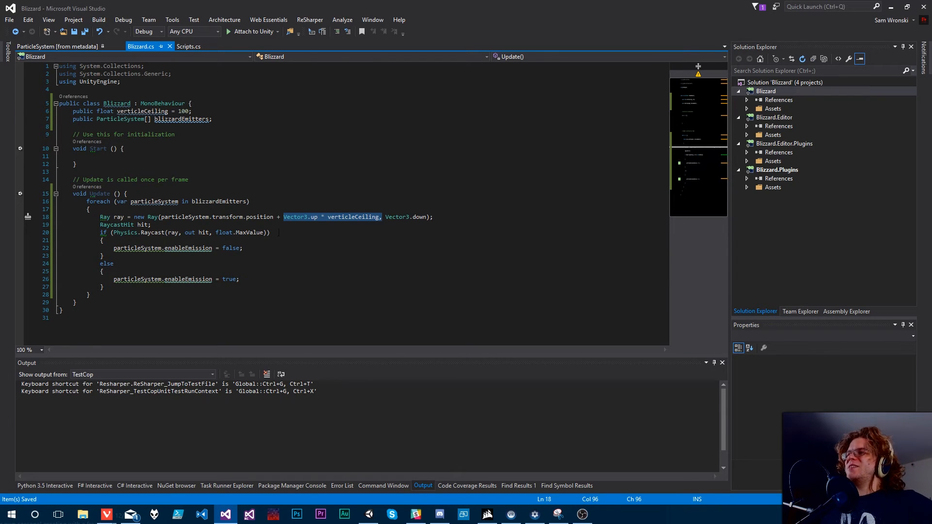
drag(264, 233, 217, 232)
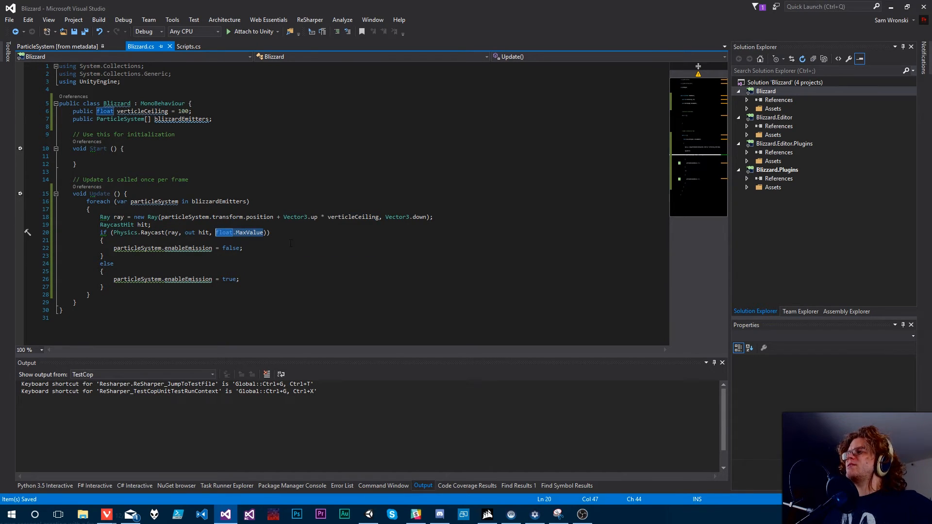
text(verticleCeiling)
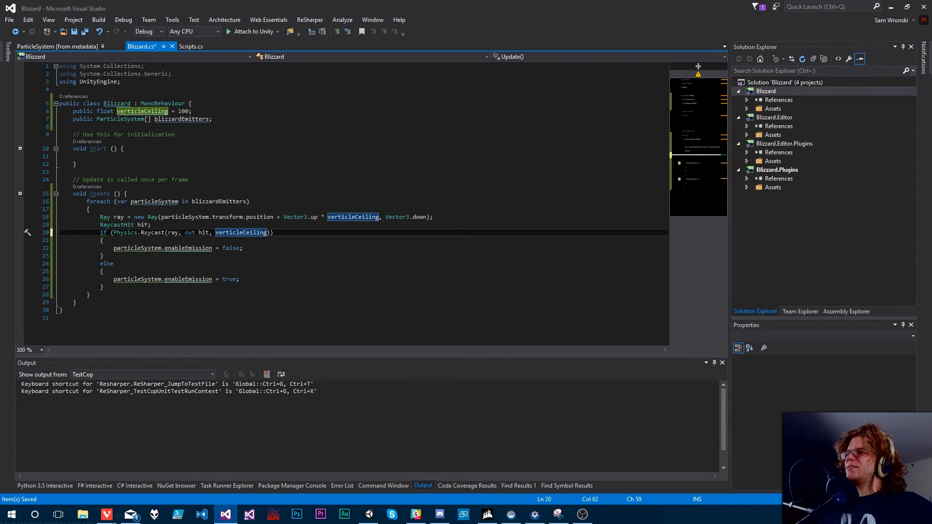
key(ctrl+s)
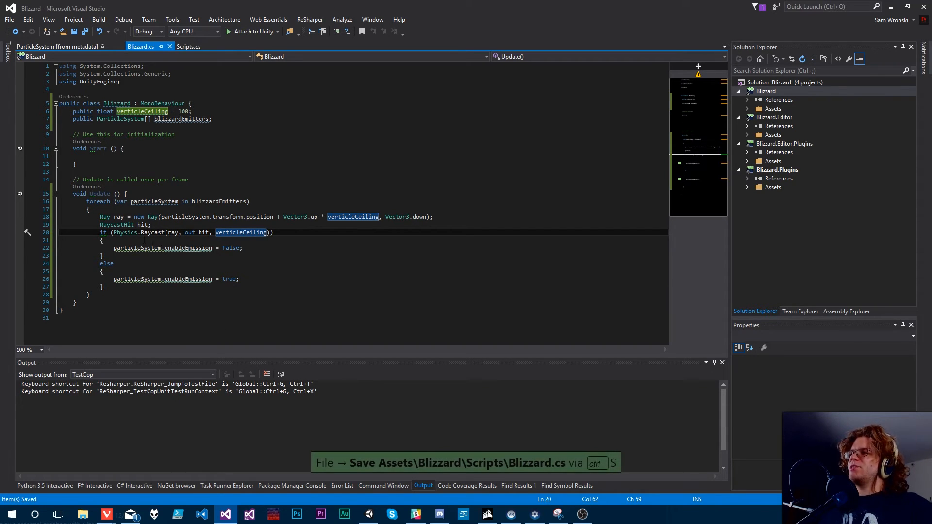
drag(111, 247, 288, 254)
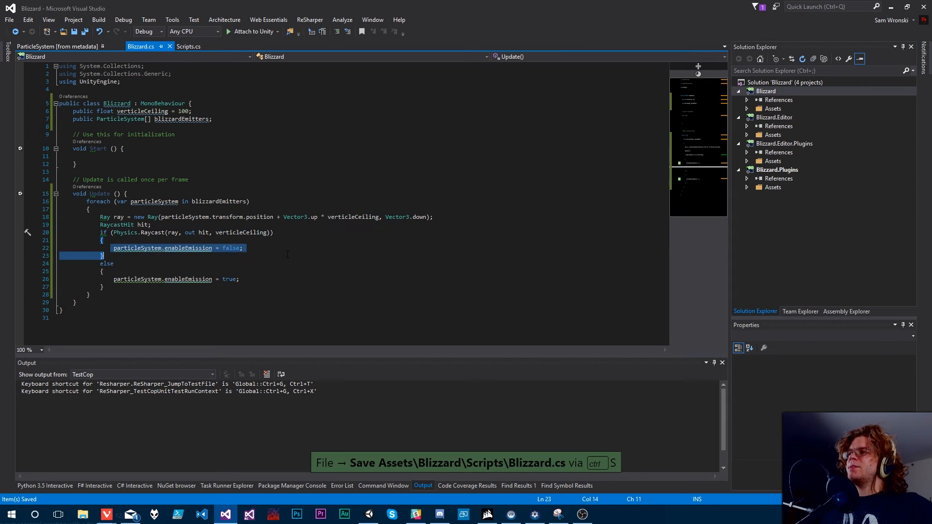
click(267, 250)
drag(251, 280, 106, 279)
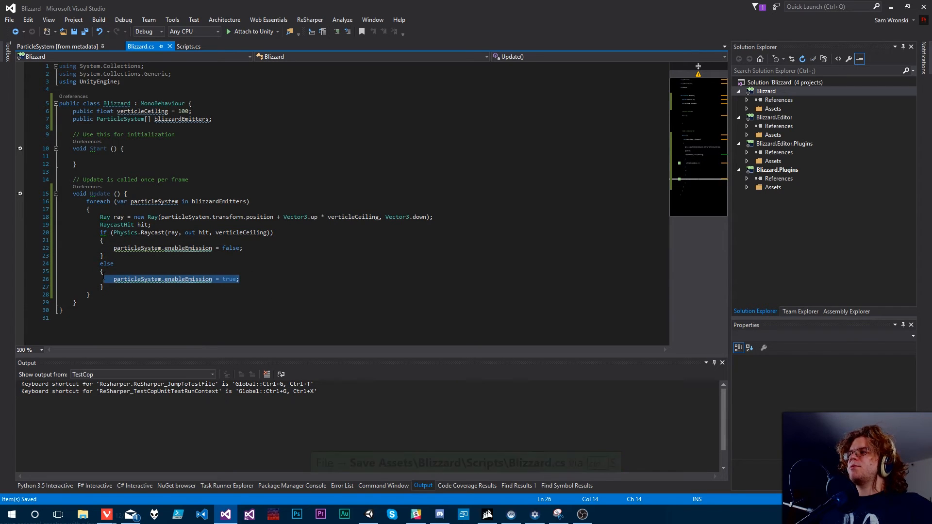
click(128, 283)
Step: Switch back to Unity, stop play mode and select the Main Camera
click(369, 515)
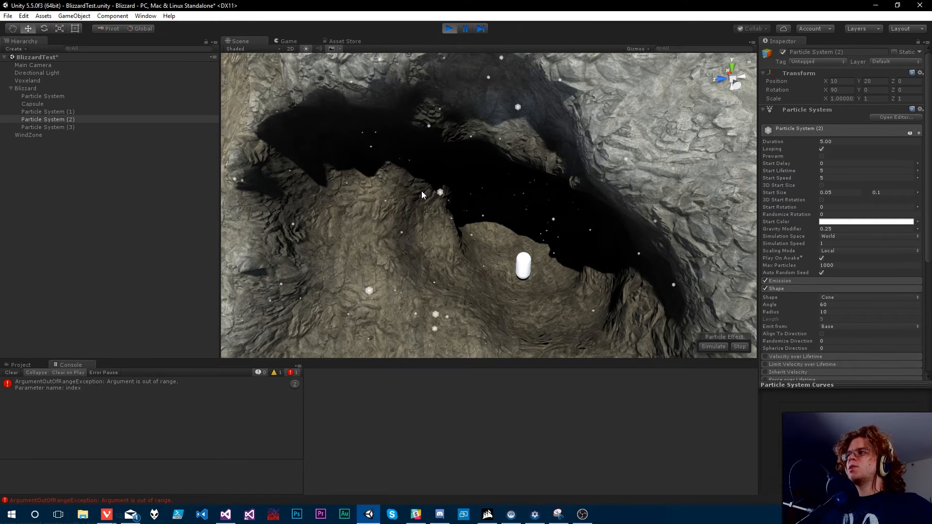
click(449, 29)
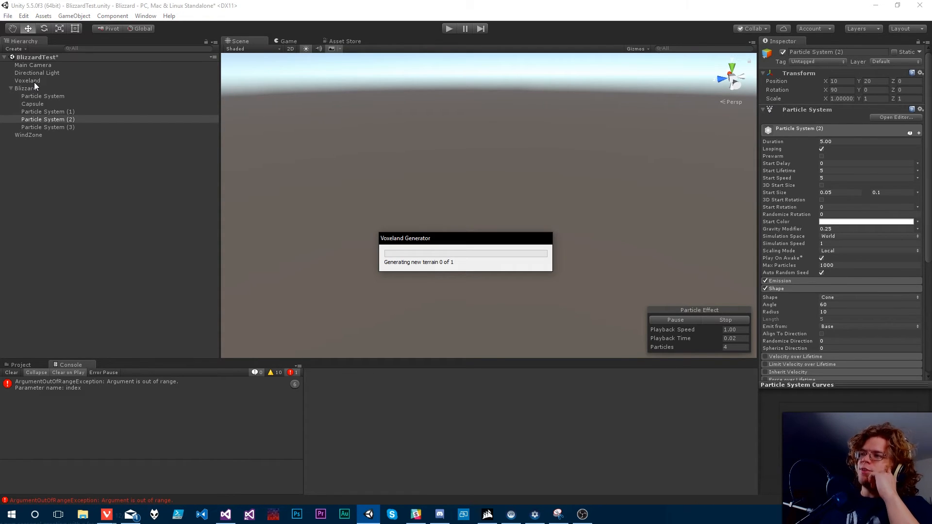
click(51, 64)
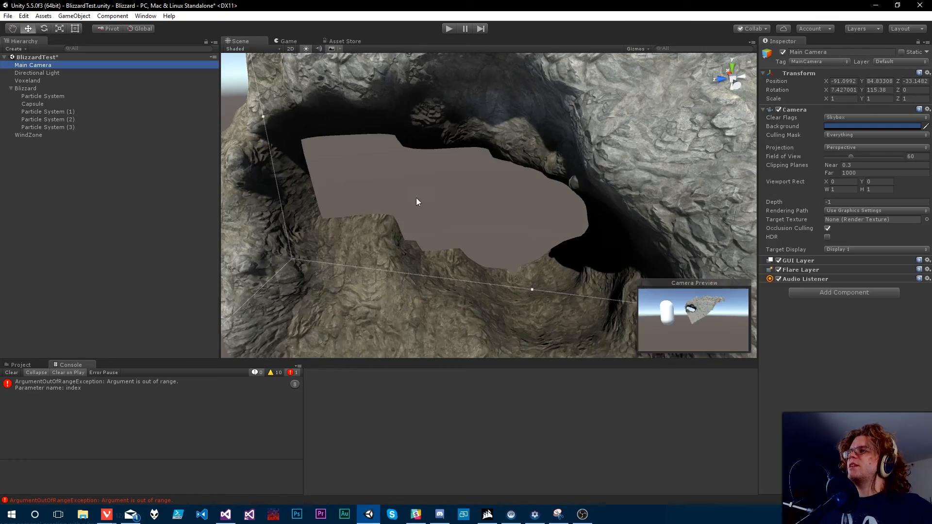
right_drag(418, 202, 309, 137)
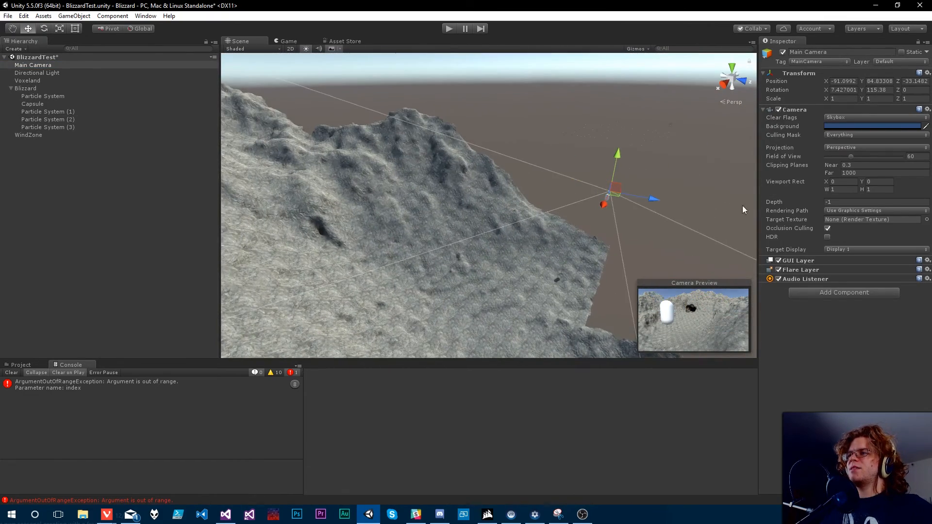
Step: Move the Blizzard object across the terrain to the cave area at about X -4.2, Z -70.02
click(31, 86)
drag(602, 208, 493, 282)
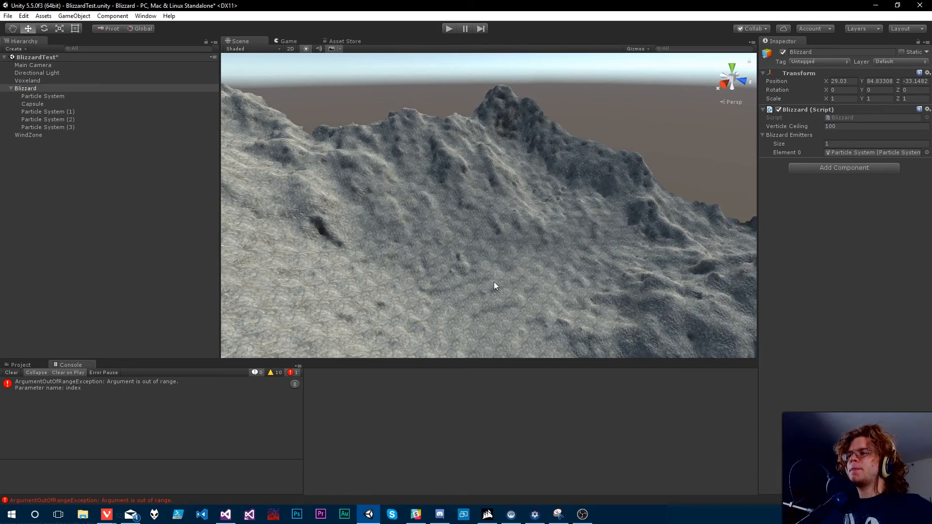
right_drag(494, 282, 285, 238)
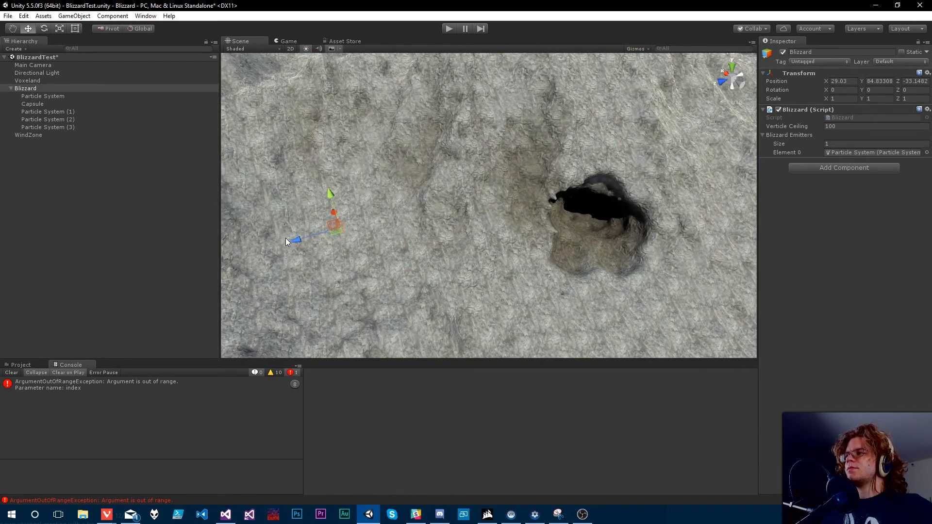
drag(286, 241, 561, 260)
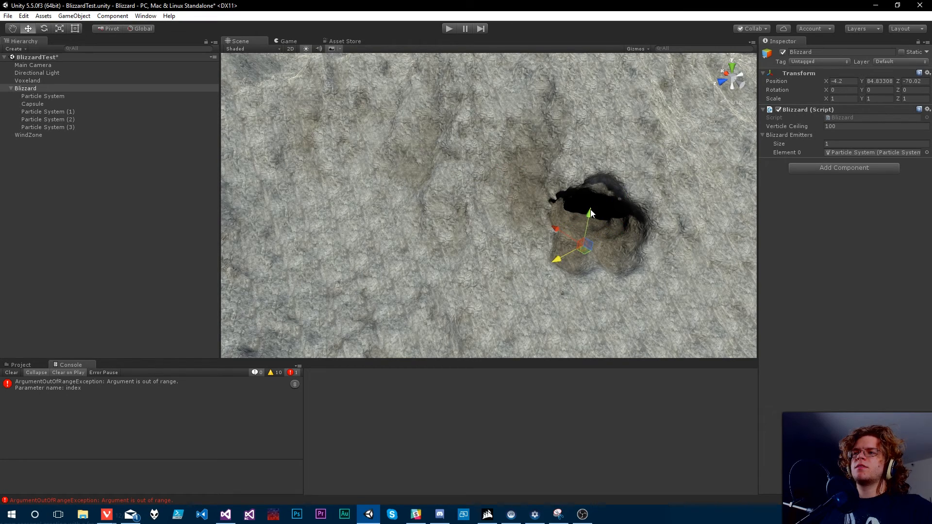
Step: Adjust the Blizzard object to about X -2.968, Y 88.21, Z -70.4 so the capsule rests on the cave floor
drag(590, 214, 593, 197)
right_drag(569, 227, 609, 246)
drag(486, 279, 434, 224)
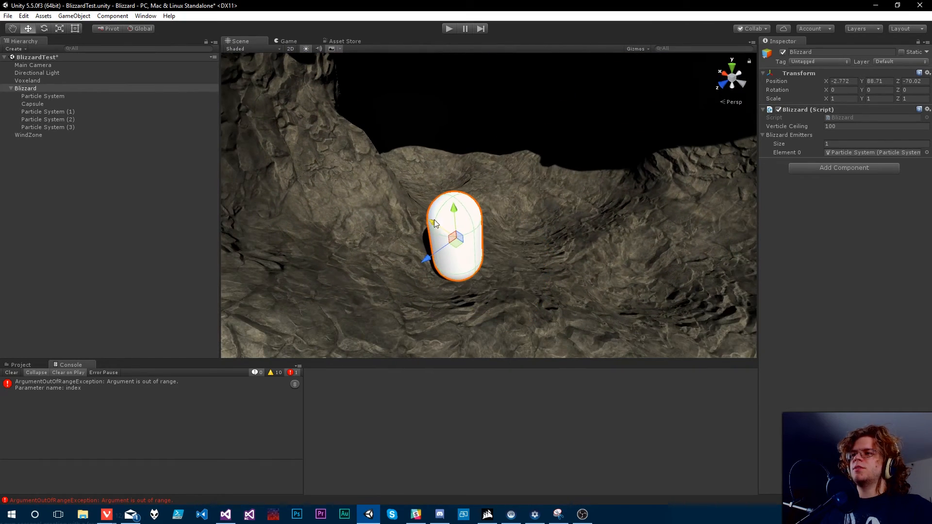
mouse_move(427, 259)
mouse_down()
mouse_move(449, 245)
mouse_move(440, 251)
mouse_up()
drag(444, 216, 452, 220)
right_drag(464, 264, 491, 215)
drag(443, 111, 467, 158)
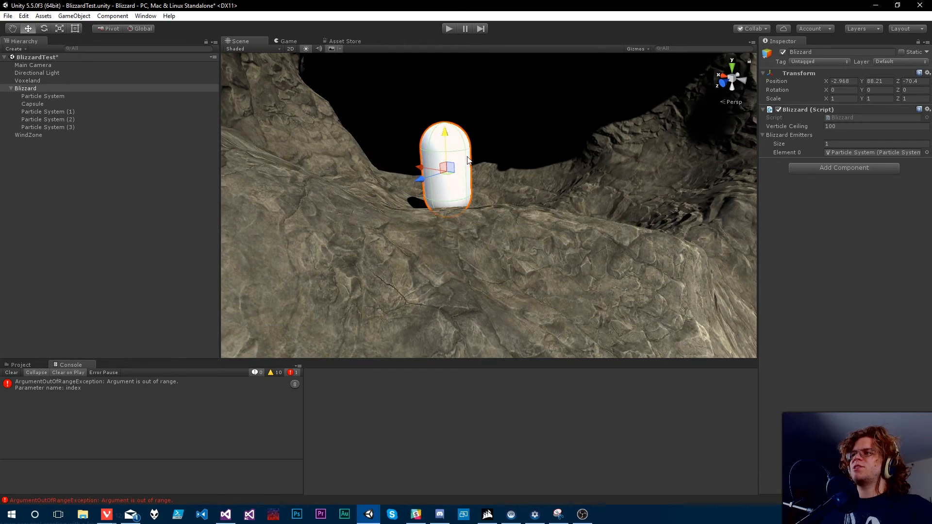
right_drag(467, 157, 496, 168)
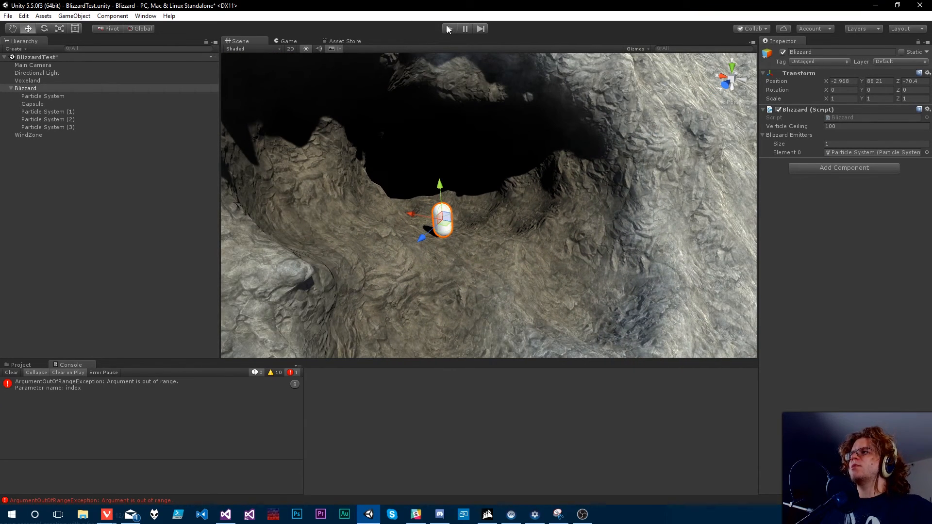
Step: Run the scene in play mode and show the Scene view around the cave
click(445, 28)
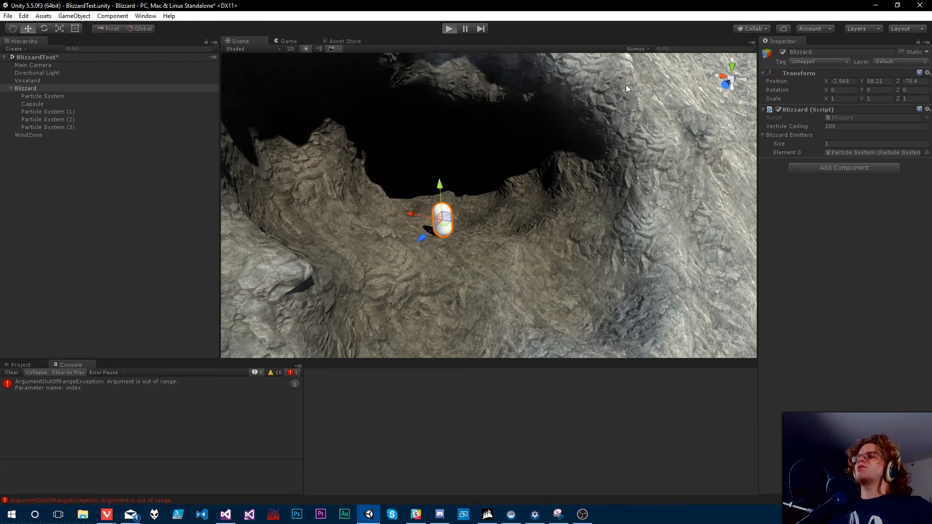
click(239, 41)
alt+drag(334, 112, 545, 121)
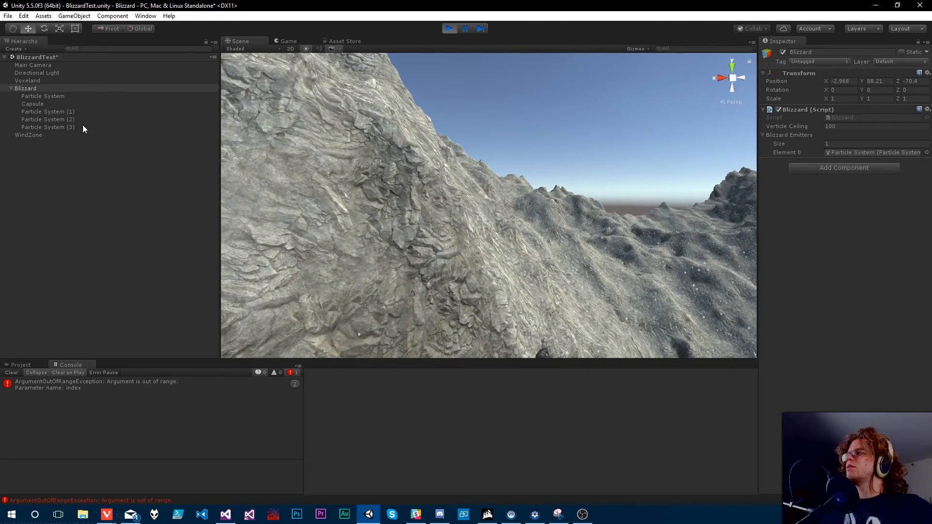
Step: Examine the snow and the positions of Particle System (2), Particle System (3) and Particle System (1) relative to the mountainside and cave
click(62, 118)
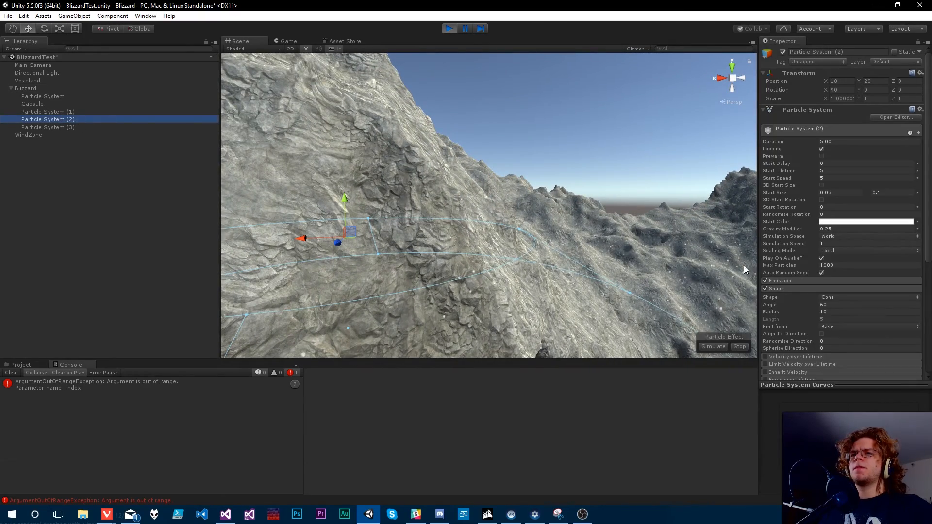
alt+drag(602, 262, 465, 320)
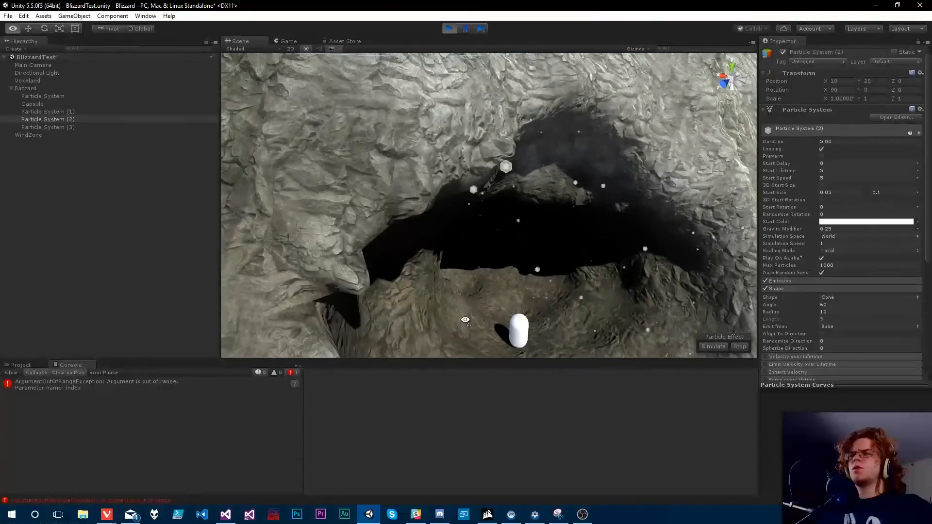
right_drag(464, 320, 484, 275)
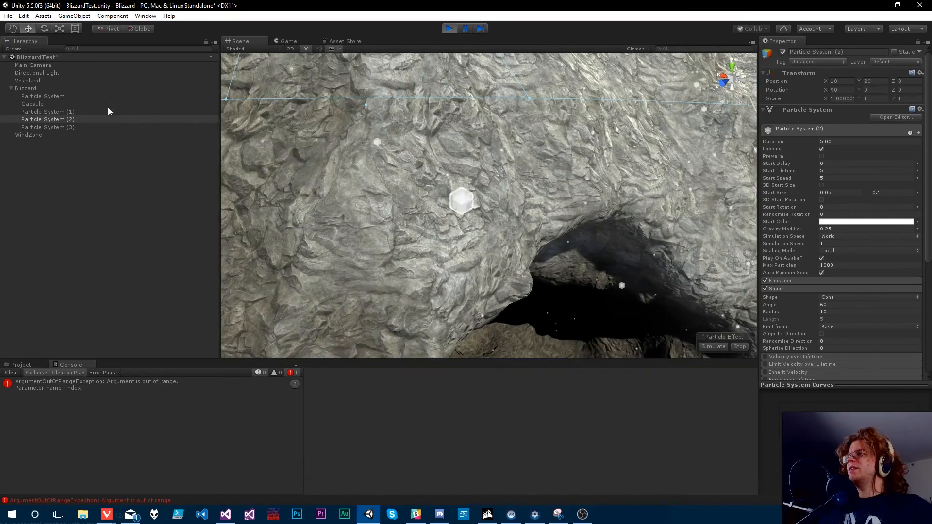
click(68, 121)
click(68, 127)
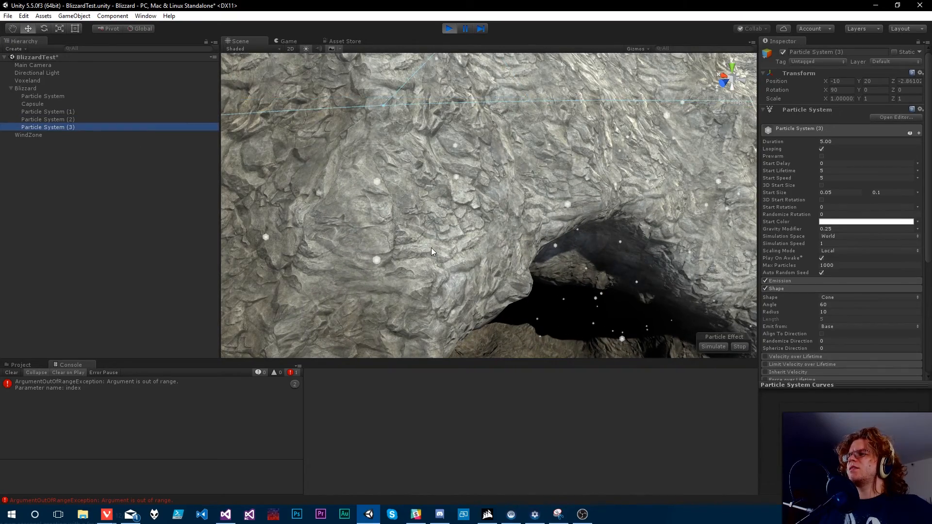
right_drag(431, 249, 449, 206)
click(58, 111)
Step: Switch to Visual Studio and add an OnDrawGizmos() method after Update in Blizzard.cs, containing a copy of Update's Ray(...) expression, and save
key(alt+Tab)
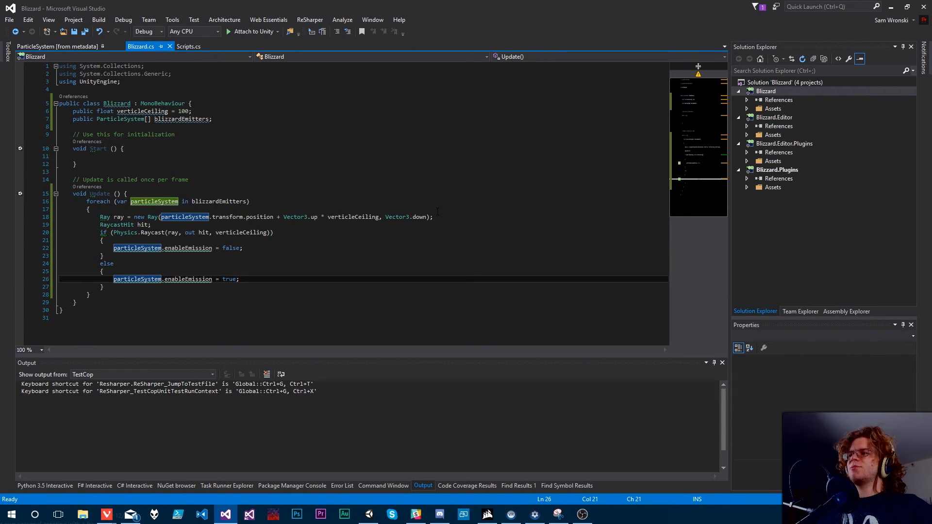
drag(434, 216, 154, 217)
key(ctrl+c)
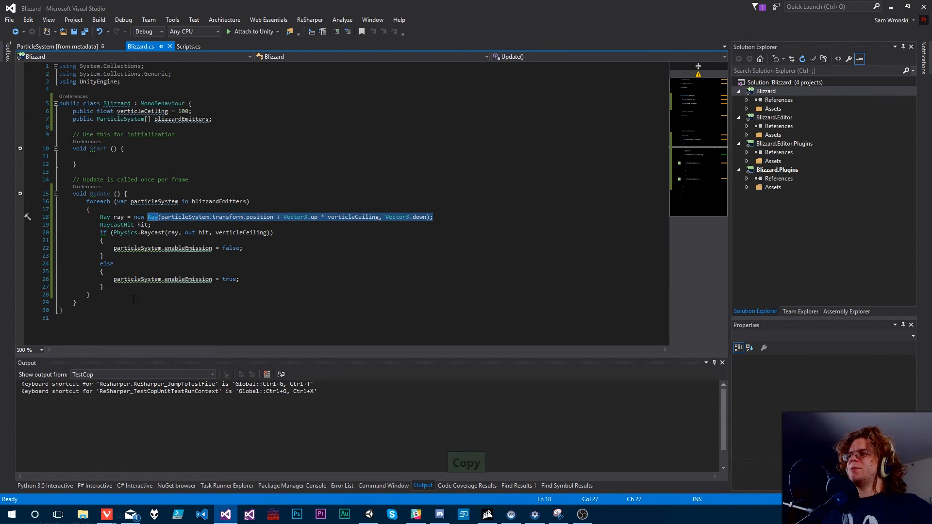
click(109, 302)
key(Return)
key(Return)
text(vo)
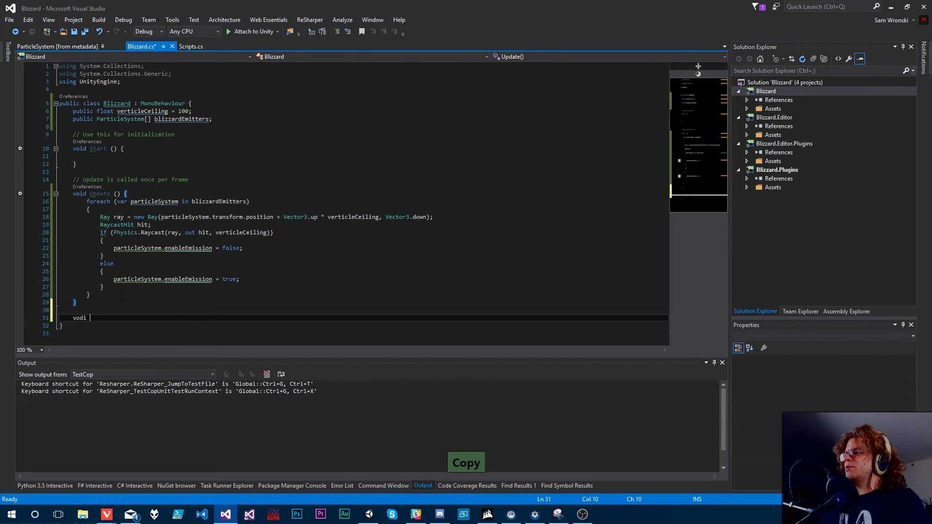
text(id OnDr)
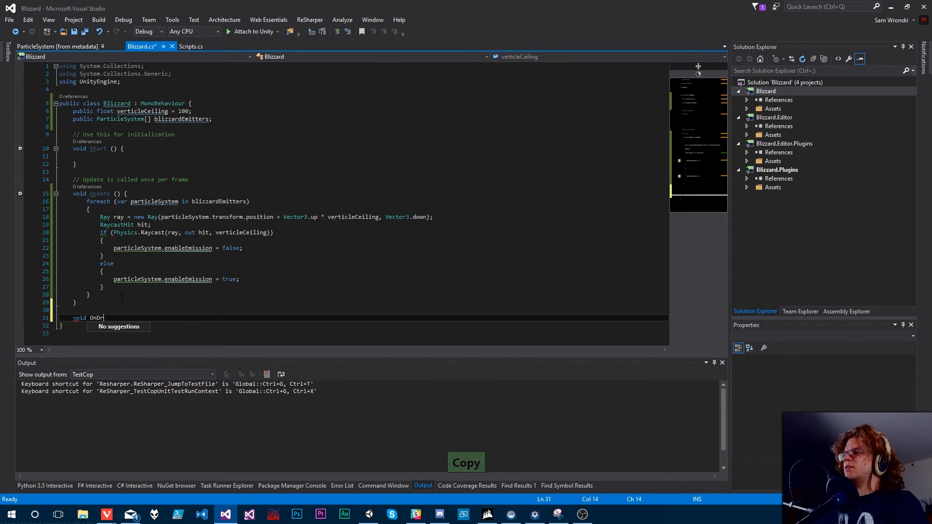
text(awGizmos() {)
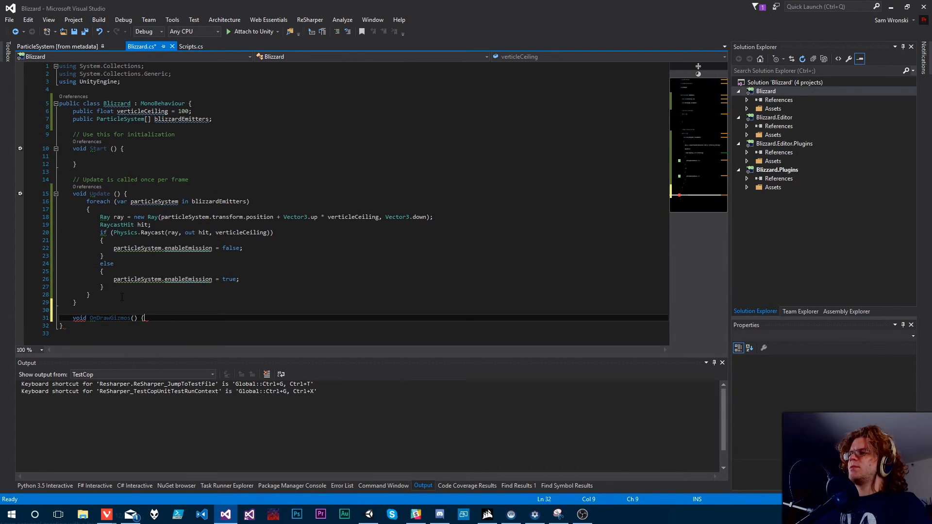
key(Return)
key(ctrl+v)
key(ctrl+s)
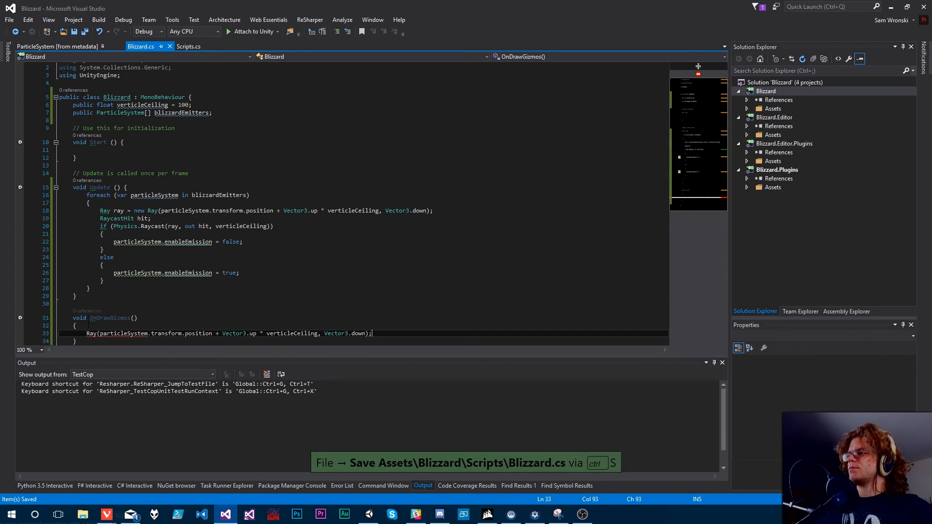
Step: Replace Ray in the OnDrawGizmos line with a Gizmos.DrawLine call and save the script
double_click(92, 334)
key(BackSpace)
text(Gizmos.)
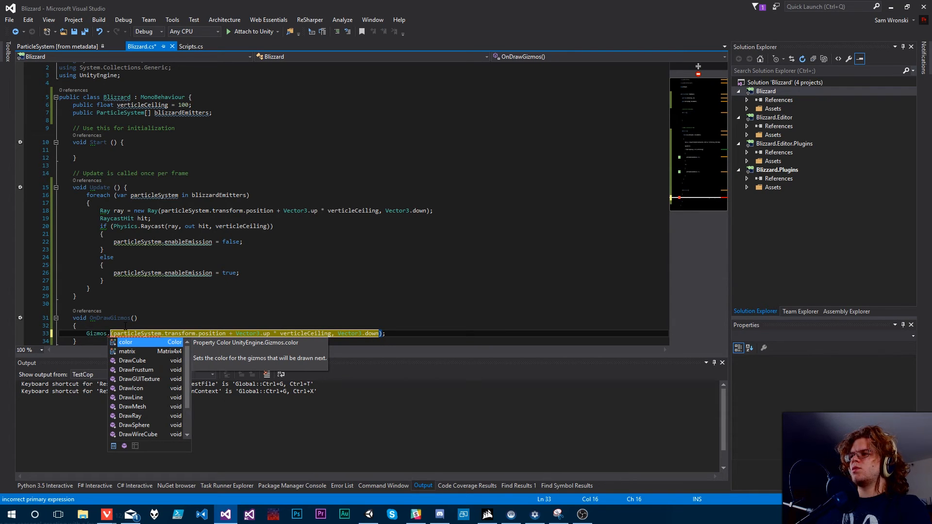
text(DrawLine()
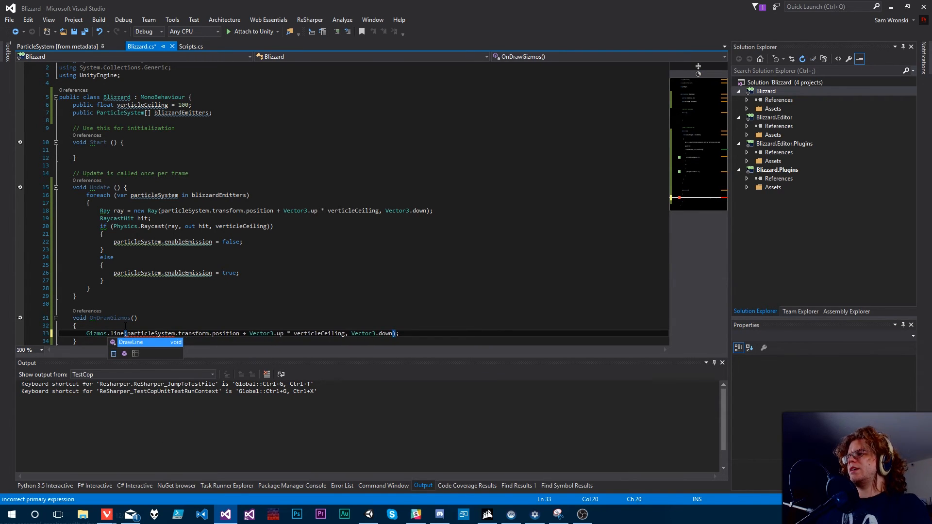
key(ctrl+s)
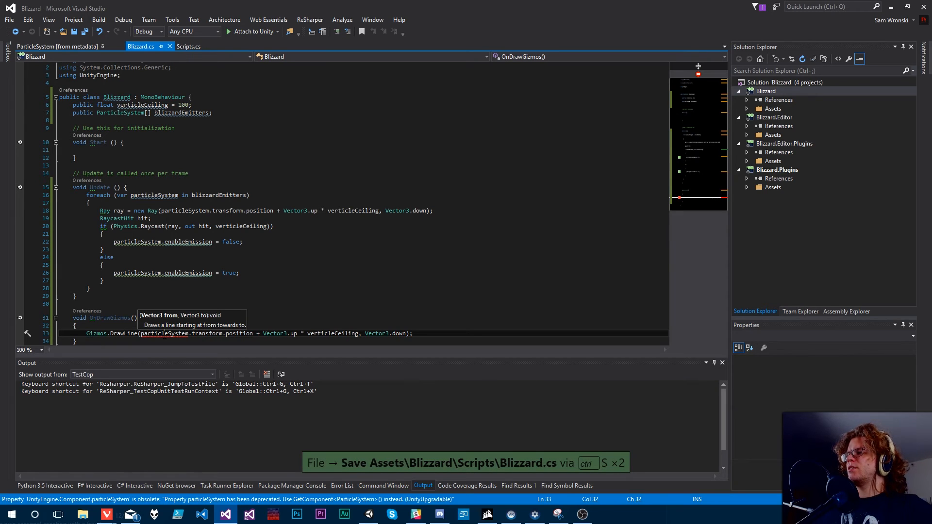
Step: Wrap the DrawLine call in a copy of Update's foreach (var particleSystem in blizzardEmitters) loop, close its braces and save
mouse_move(186, 334)
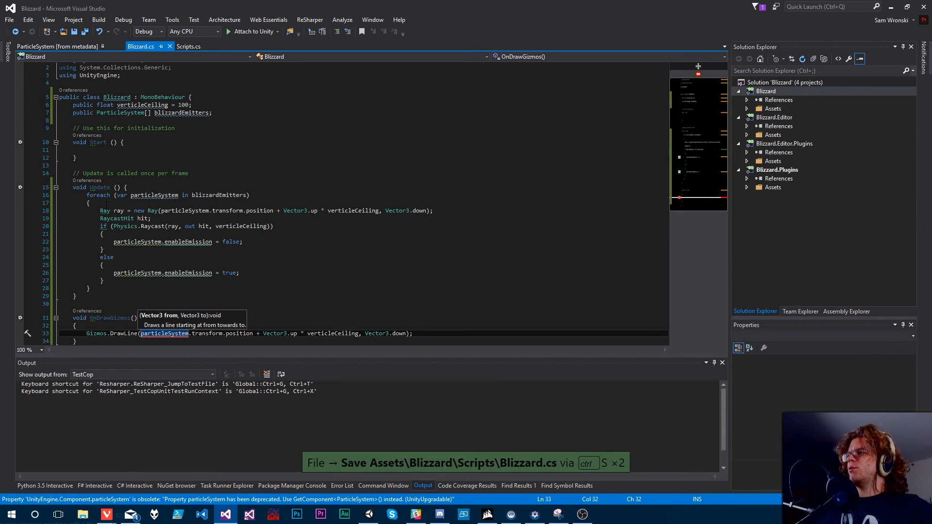
drag(106, 205, 59, 196)
key(ctrl+c)
click(110, 327)
key(Return)
key(ctrl+v)
key(ctrl+s)
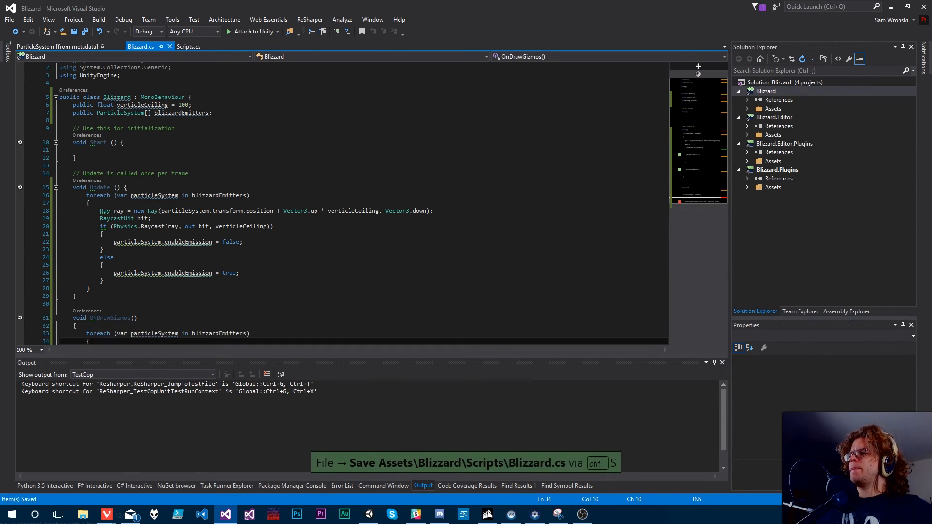
scroll(196, 310, down, 3)
click(456, 278)
key(Return)
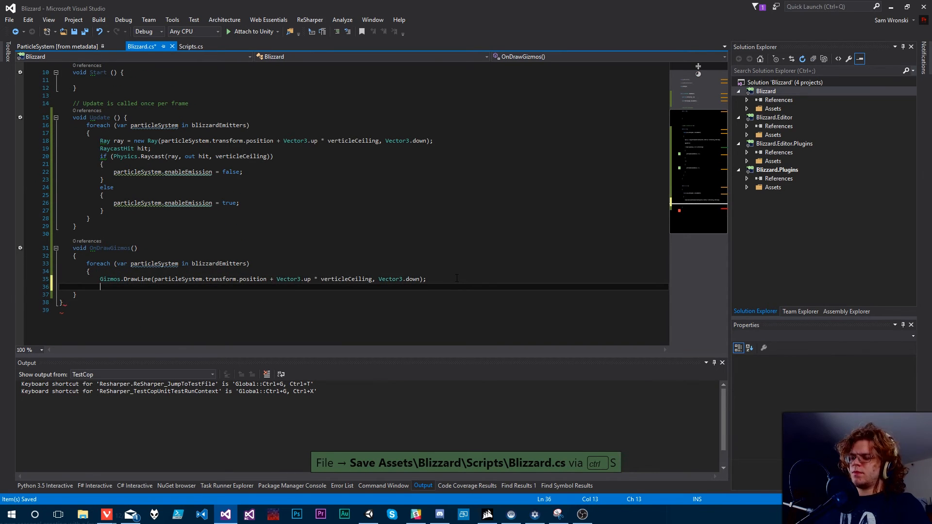
text(})
key(ctrl+s)
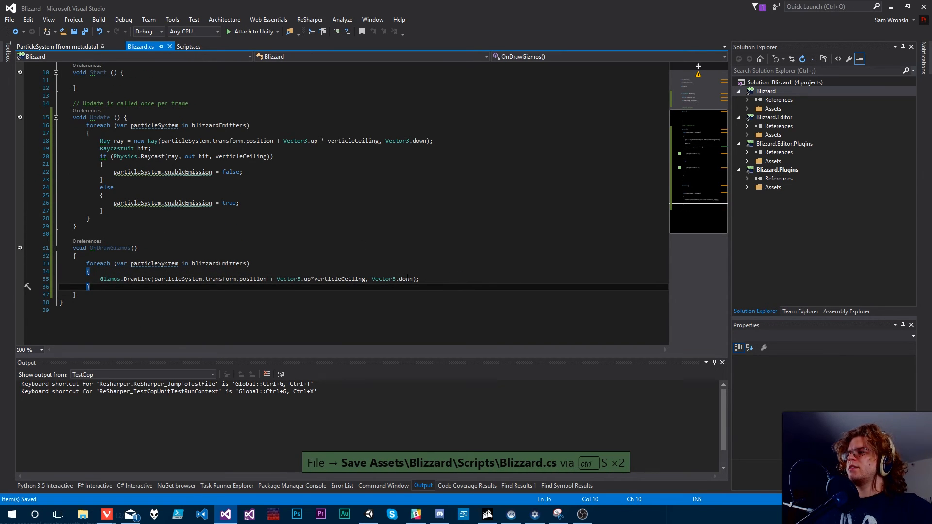
Step: Change the gizmo call inside the OnDrawGizmos loop from DrawLine to DrawRay and save
click(408, 278)
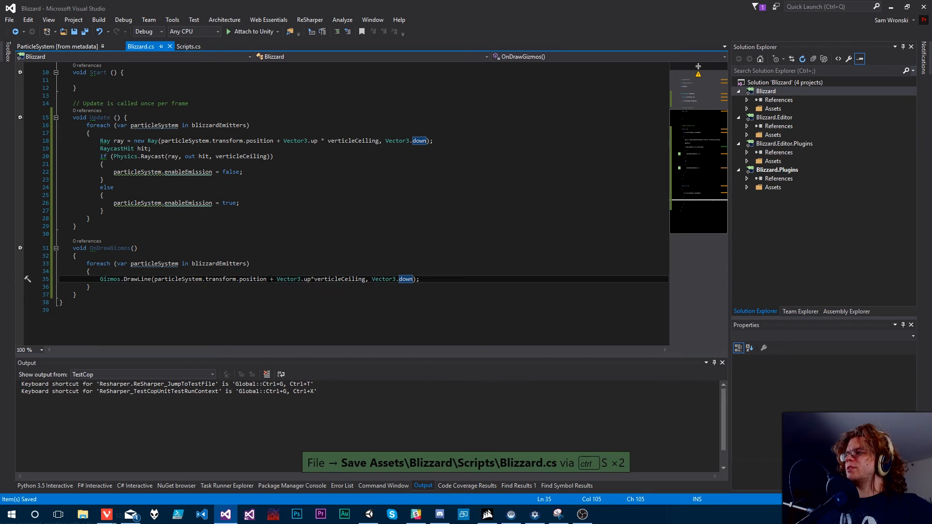
click(253, 279)
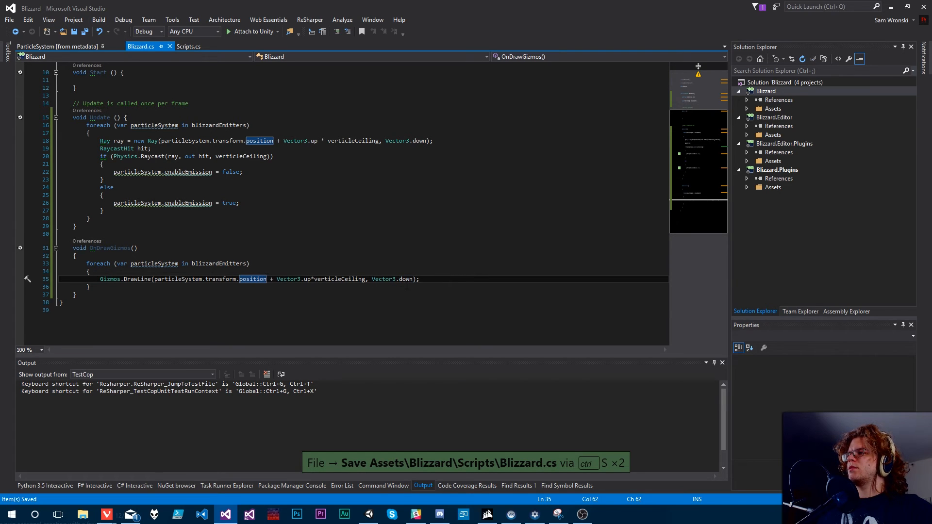
double_click(139, 279)
text(Dr)
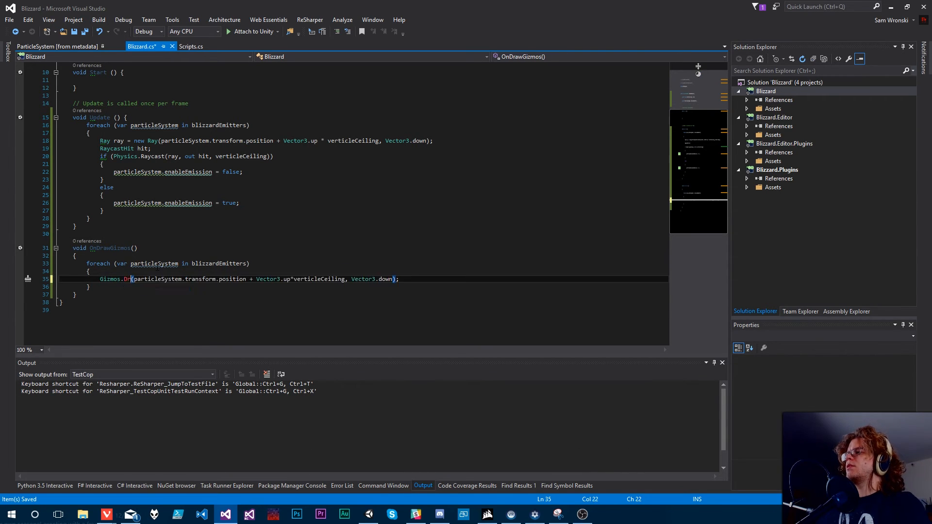
text(awRay()
key(ctrl+s)
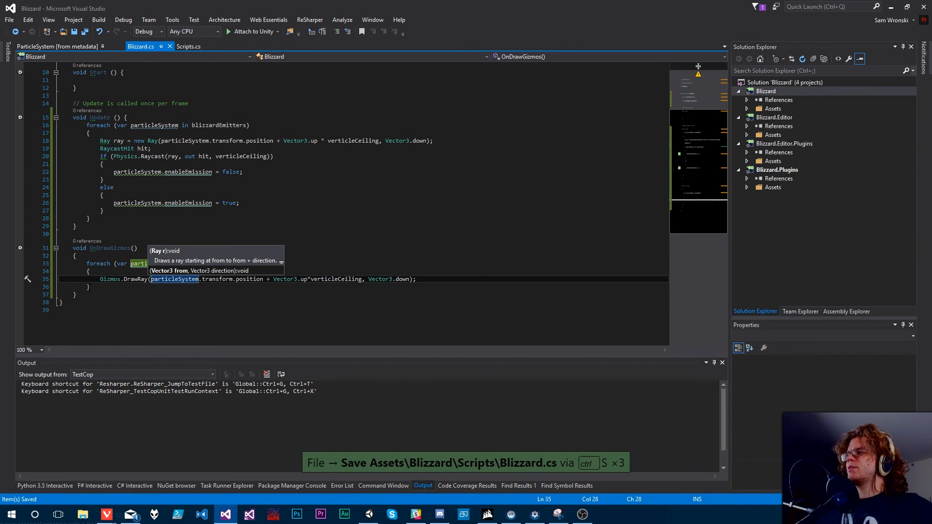
Step: Insert Gizmos.color = Color.red; before the foreach loop in OnDrawGizmos and save the script
click(100, 279)
drag(101, 281, 154, 284)
click(198, 255)
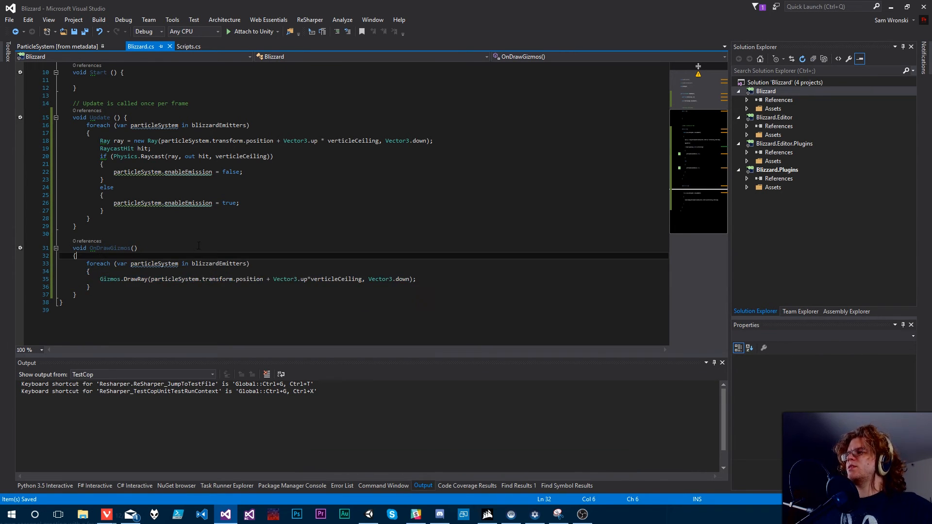
key(Return)
text(Gizmos.)
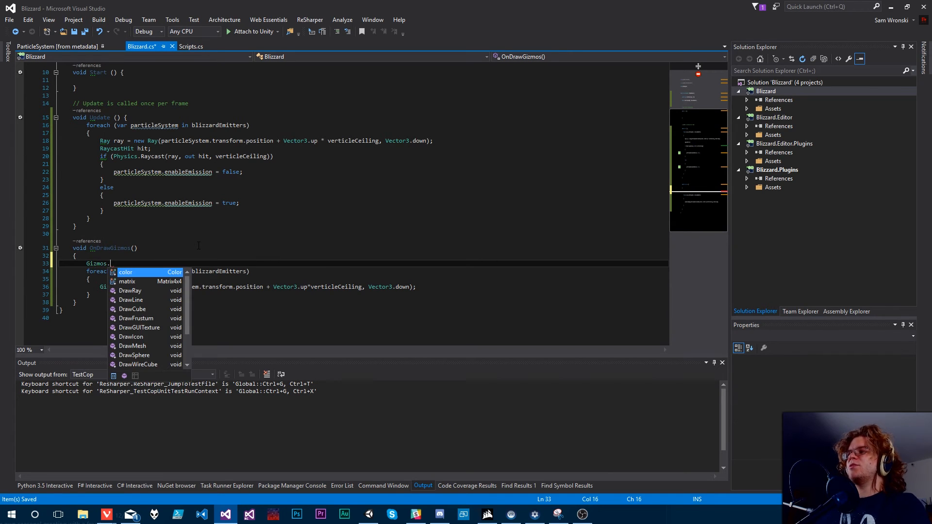
text(color = Colo)
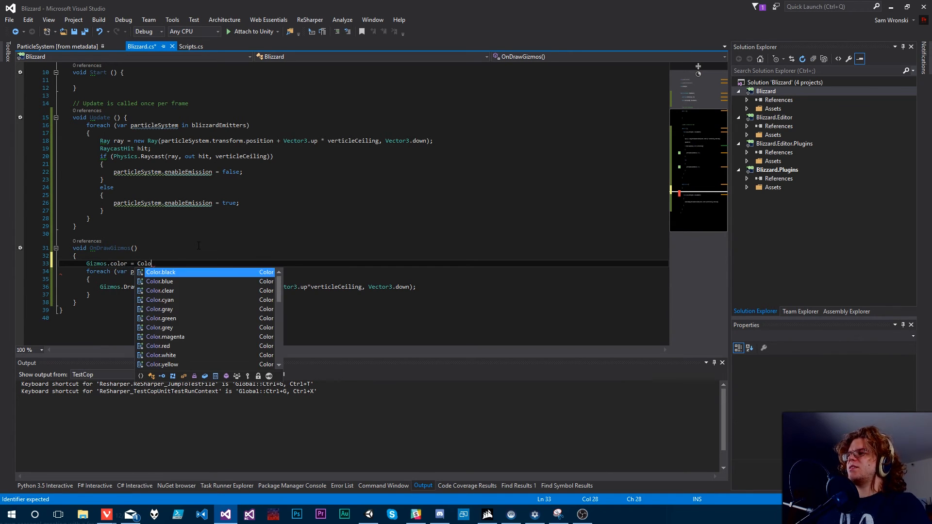
text(r.red;)
key(ctrl+s)
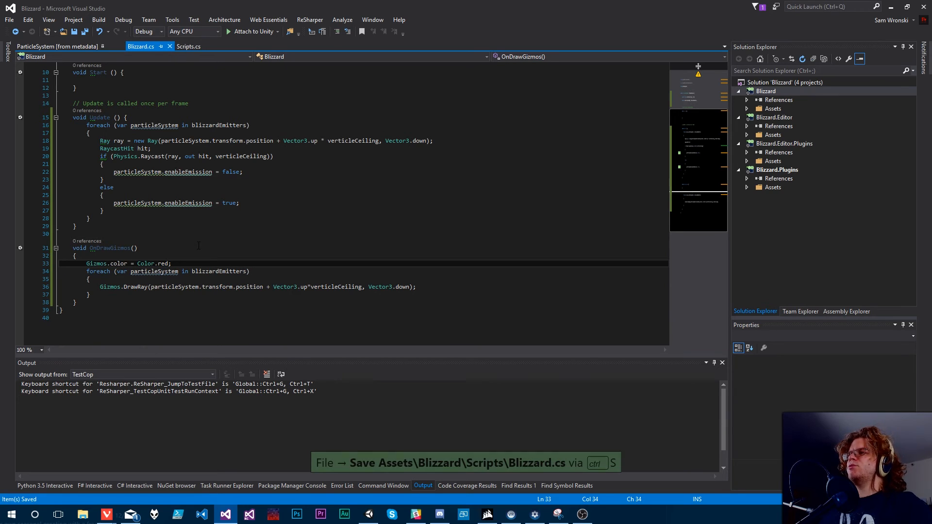
Step: Return to Unity, stop play mode, set Blizzard Emitters to size 4 and assign Particle System (1), (2) and (3) to Elements 1–3
scroll(273, 233, up, 3)
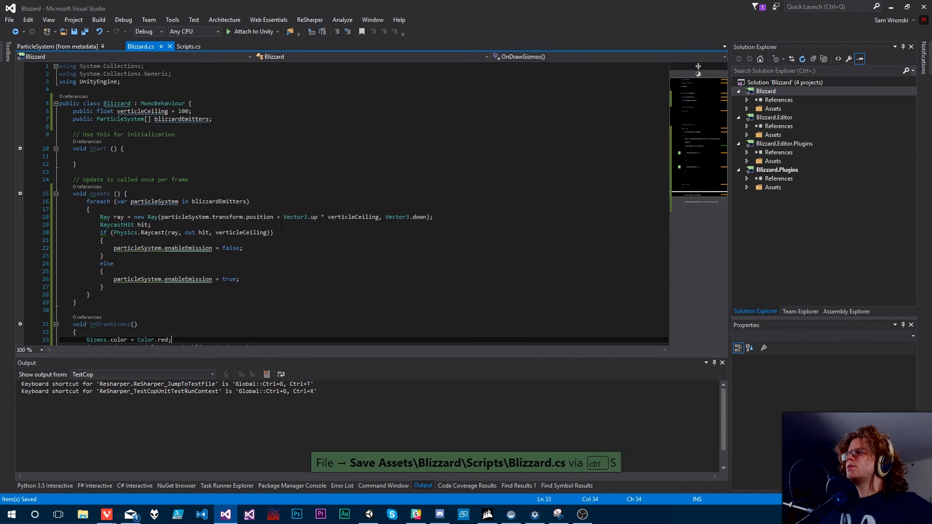
scroll(273, 233, down, 3)
click(367, 516)
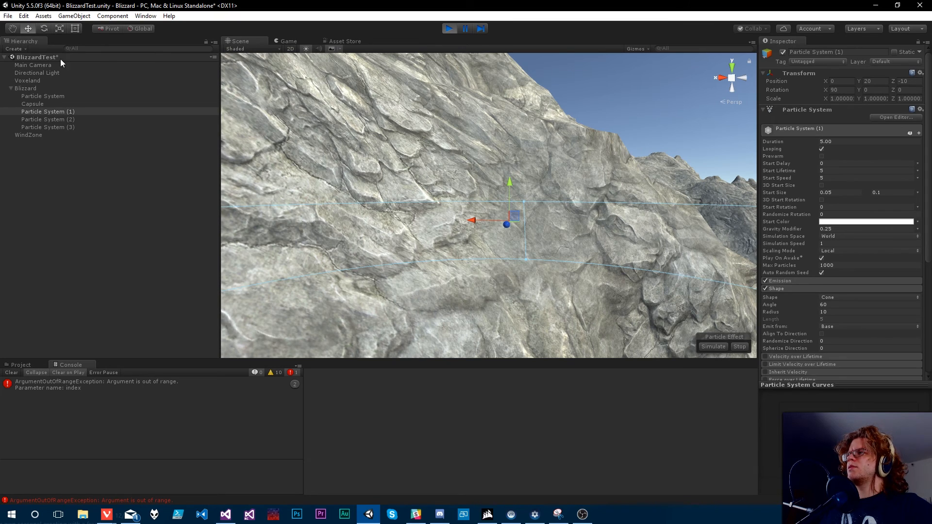
click(39, 88)
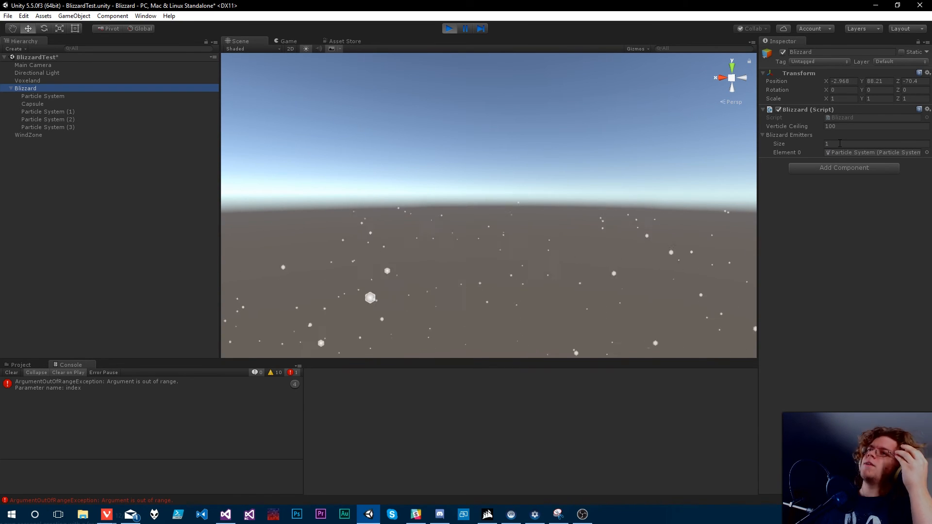
click(449, 29)
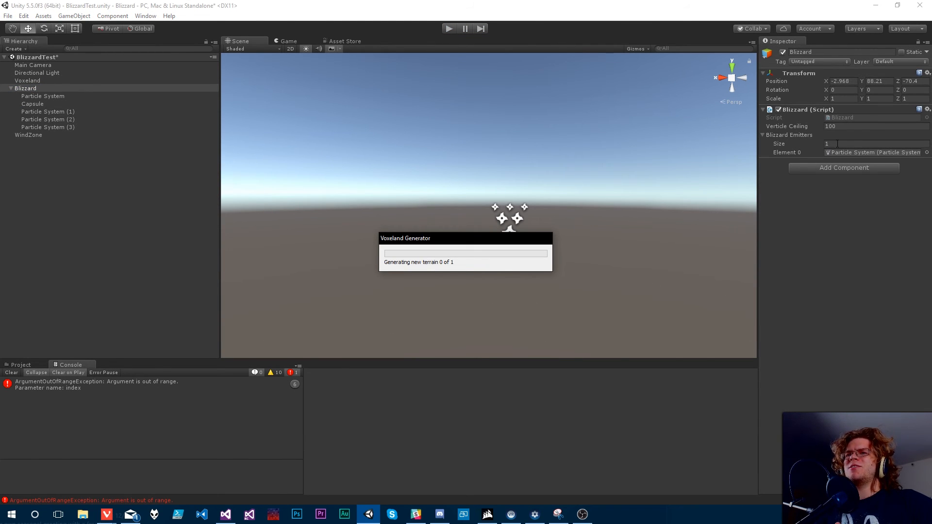
click(836, 143)
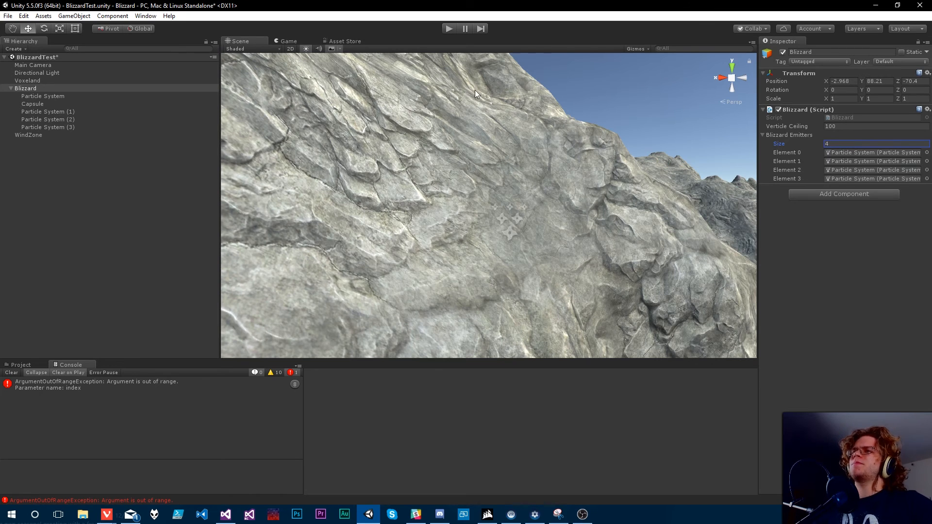
drag(780, 140, 852, 171)
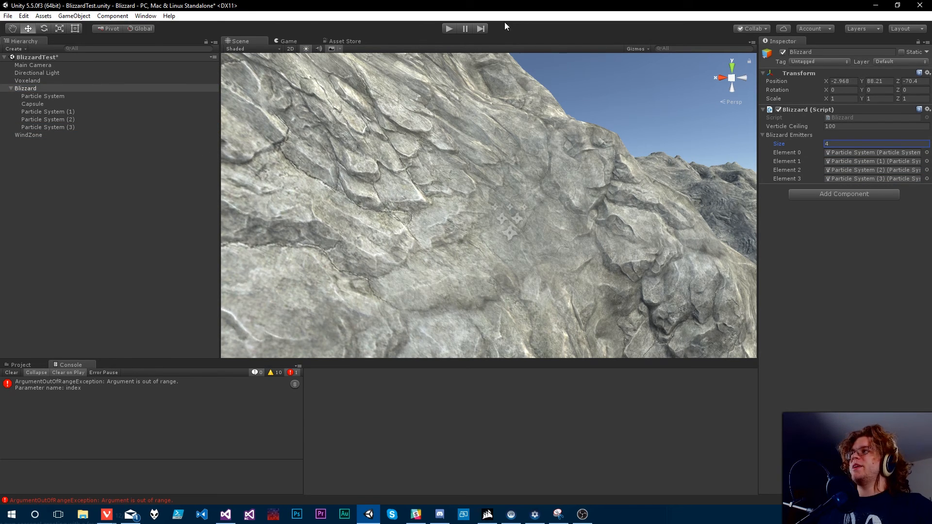
Step: Run the scene in play mode and examine the snowfall around the mountainside and cave entrance in the Scene view
click(449, 29)
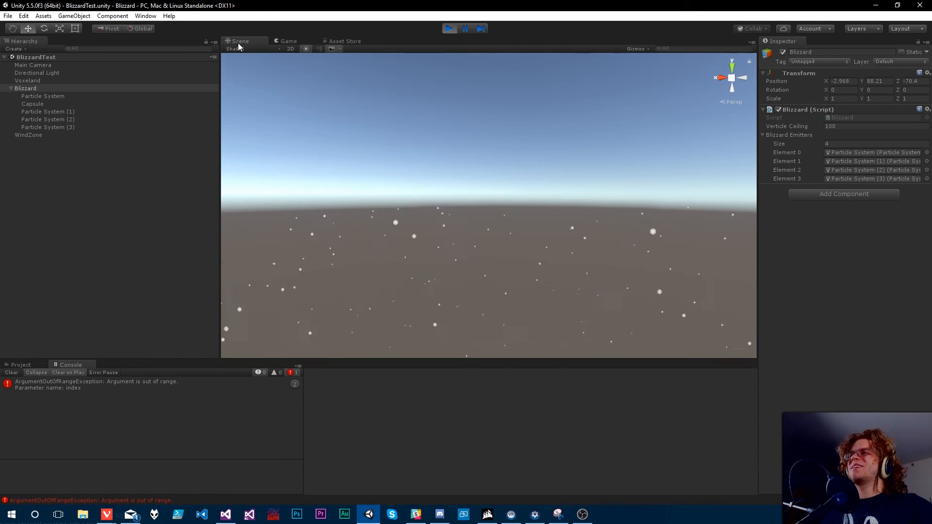
right_drag(500, 208, 552, 278)
key(w)
key(a)
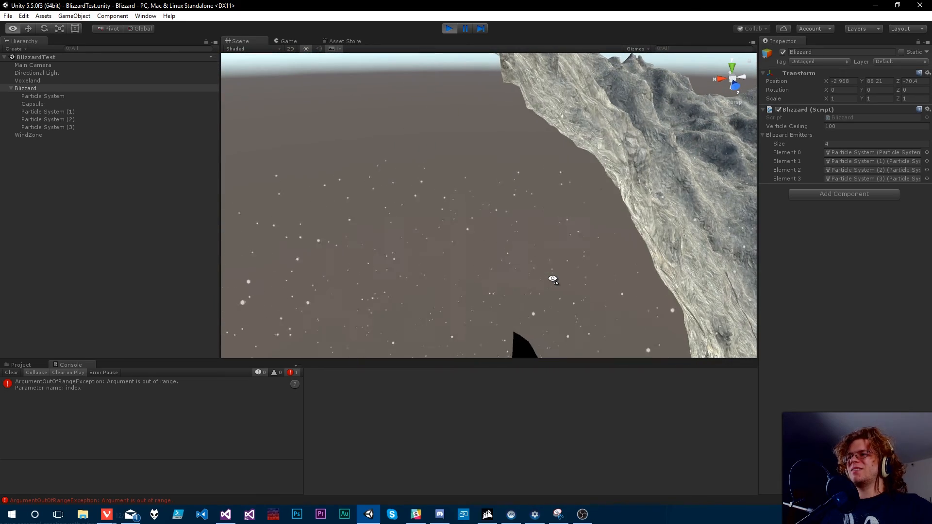
key(s)
key(w)
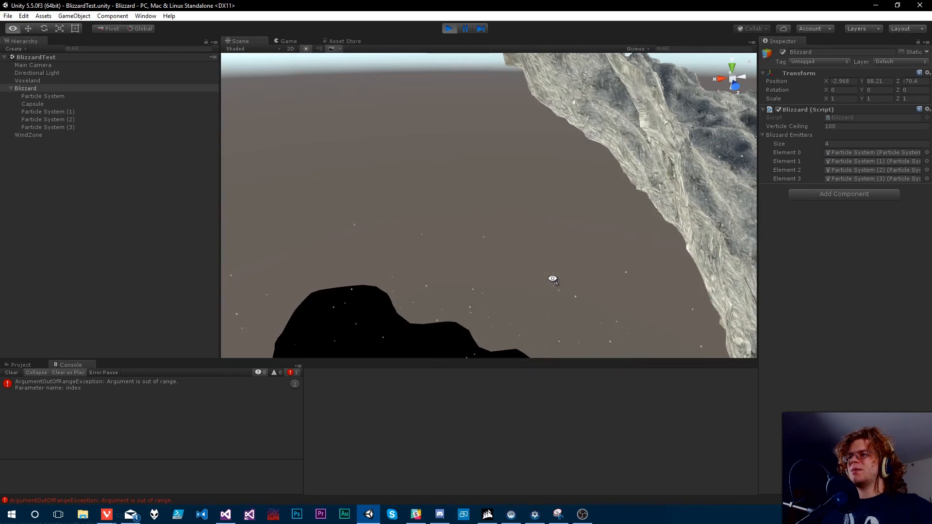
right_drag(552, 278, 591, 291)
right_drag(386, 267, 689, 213)
right_drag(789, 148, 453, 171)
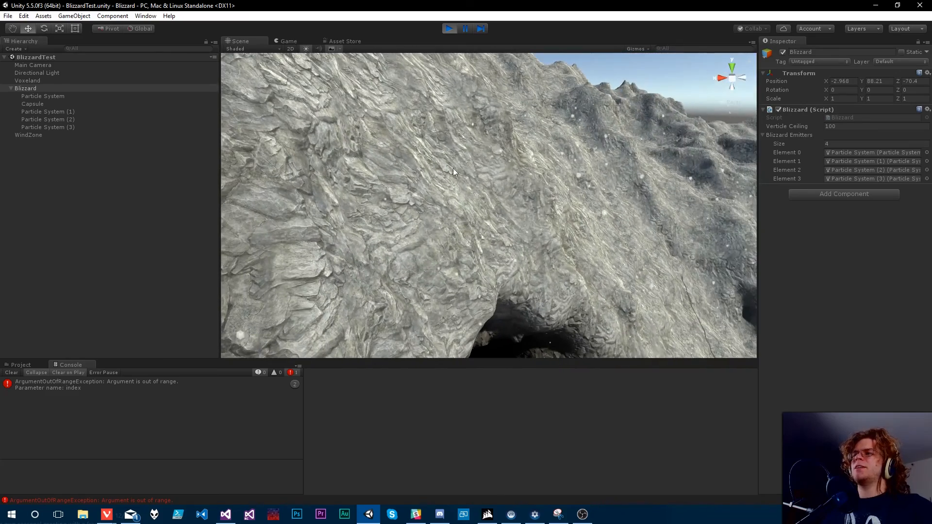
Step: Select Particle System and examine its emitter position and the snow around the capsule and inside the cave
click(46, 95)
right_drag(522, 175, 626, 176)
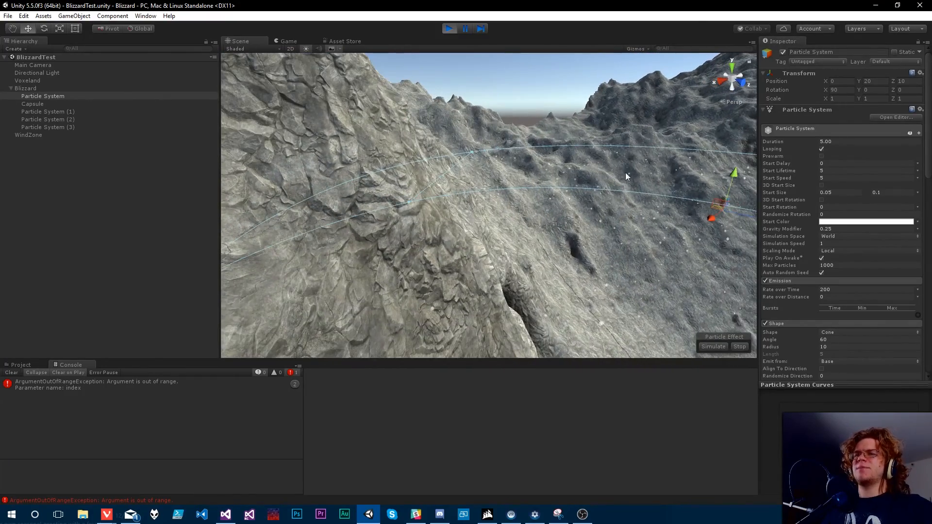
right_drag(542, 299, 765, 136)
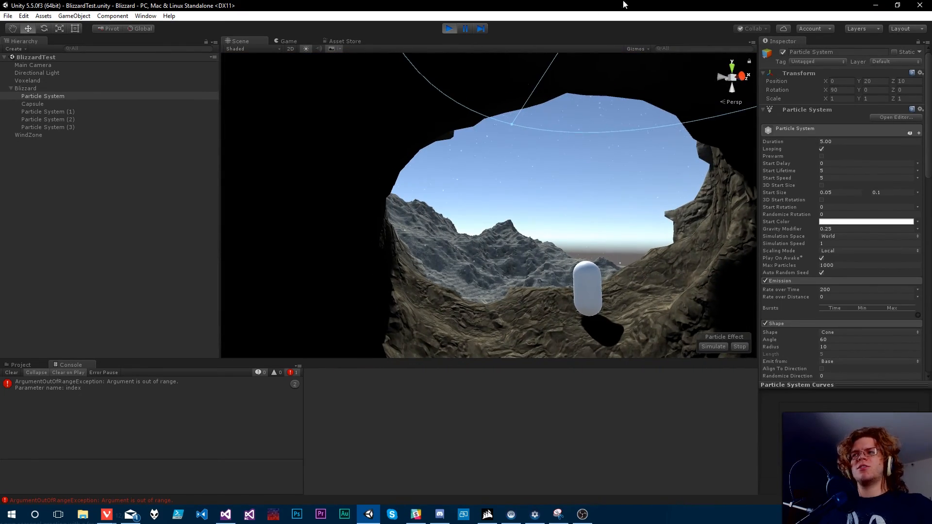
right_drag(582, 189, 515, 278)
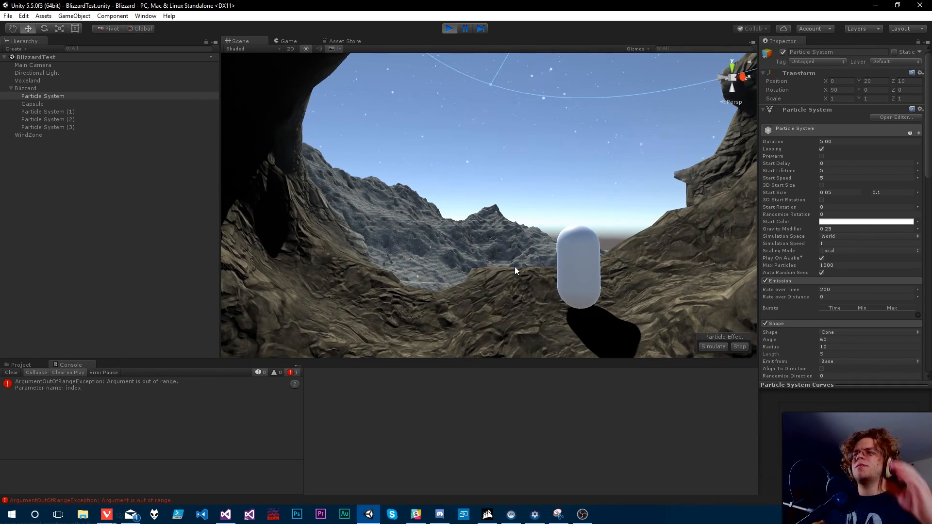
right_drag(444, 225, 781, 170)
right_drag(481, 244, 489, 262)
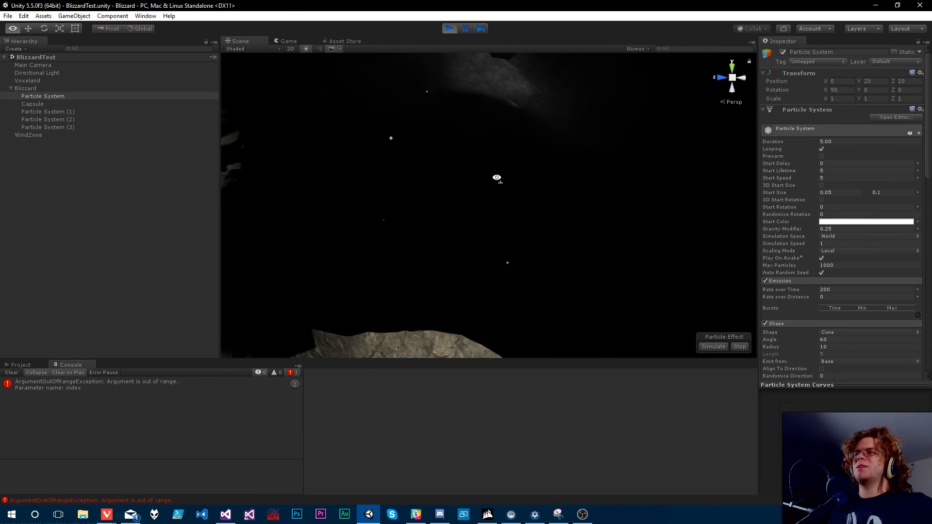
Step: Select the Capsule at the cave entrance and move it along the X axis to about X 23.15
right_drag(497, 178, 632, 305)
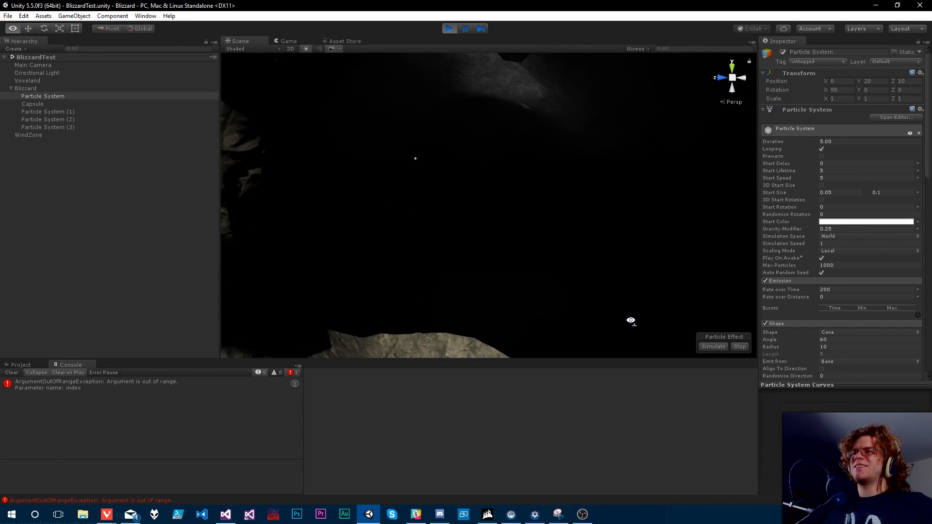
right_drag(554, 286, 873, 324)
key(w)
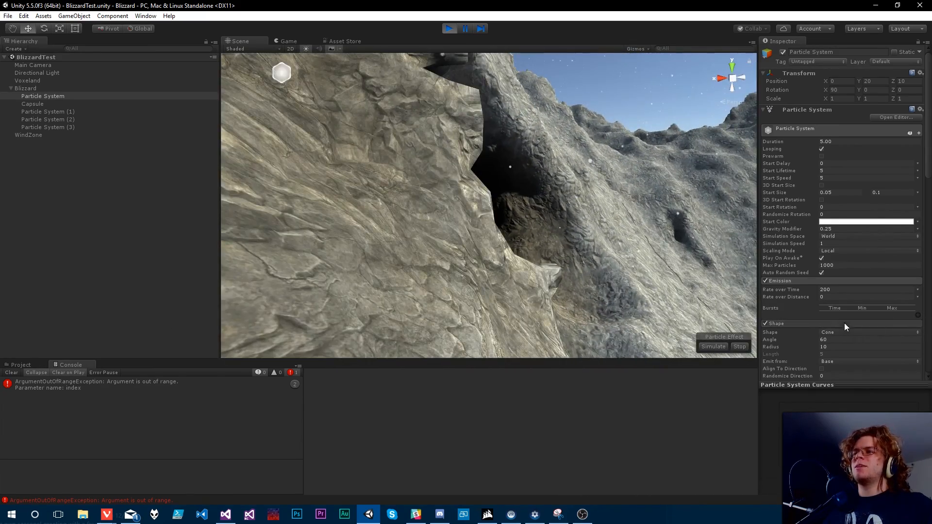
mouse_move(631, 311)
right_down()
mouse_move(747, 310)
mouse_move(767, 339)
mouse_move(601, 300)
mouse_move(640, 321)
right_up()
key(w)
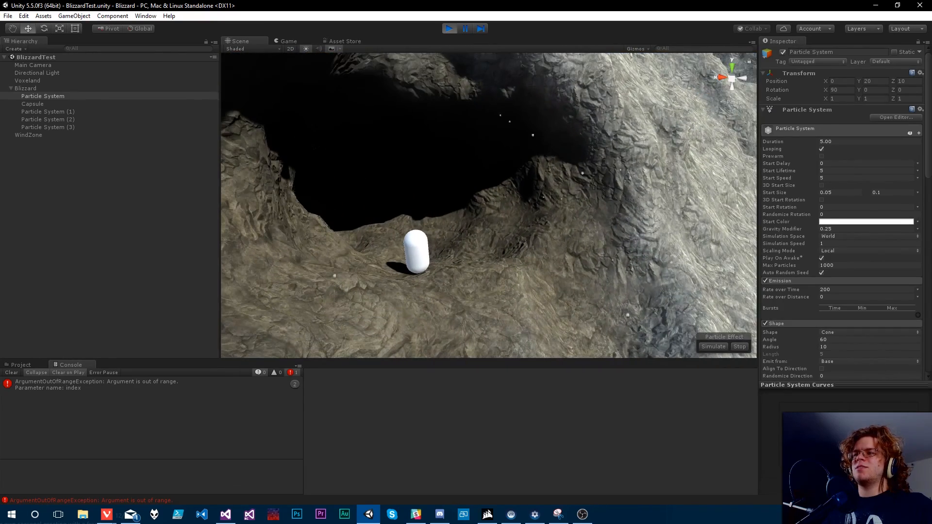
click(424, 249)
scroll(454, 267, down, 2)
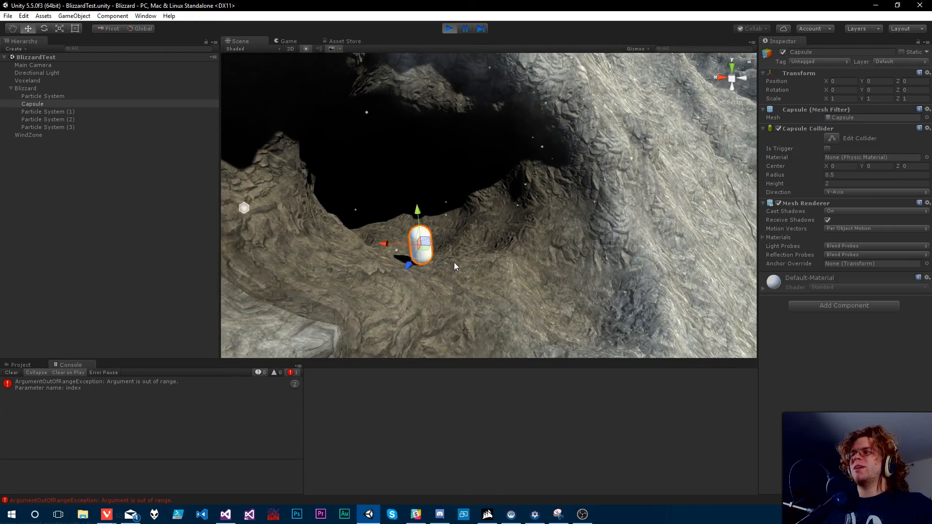
right_drag(699, 251, 525, 260)
drag(360, 228, 175, 217)
Step: Examine the snowfall over the valley, the mountainside and the cave around the moved Capsule in the Scene view
right_drag(464, 250, 825, 222)
key(w)
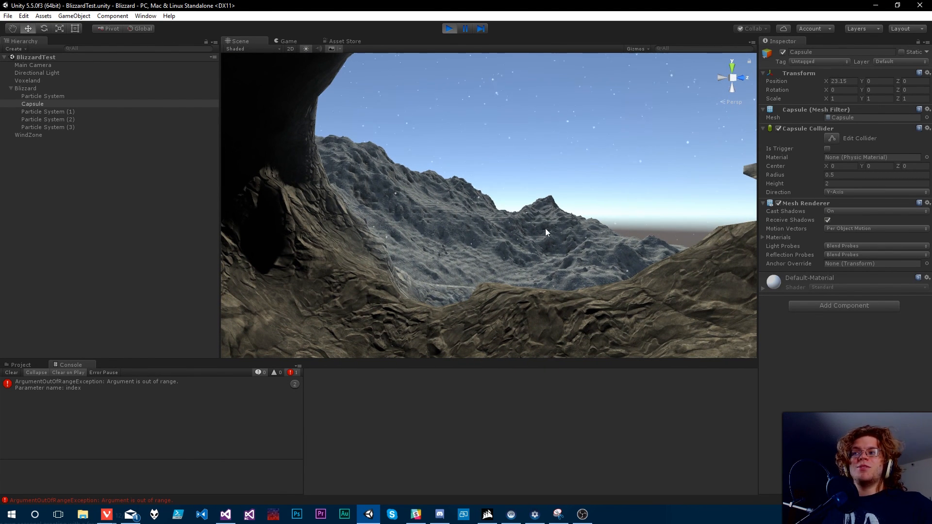
right_drag(511, 237, 580, 248)
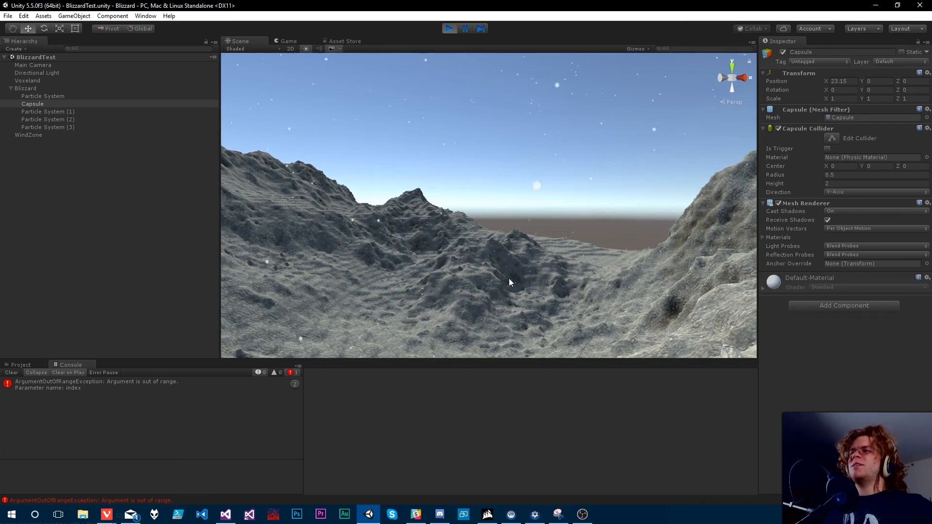
right_drag(452, 301, 797, 313)
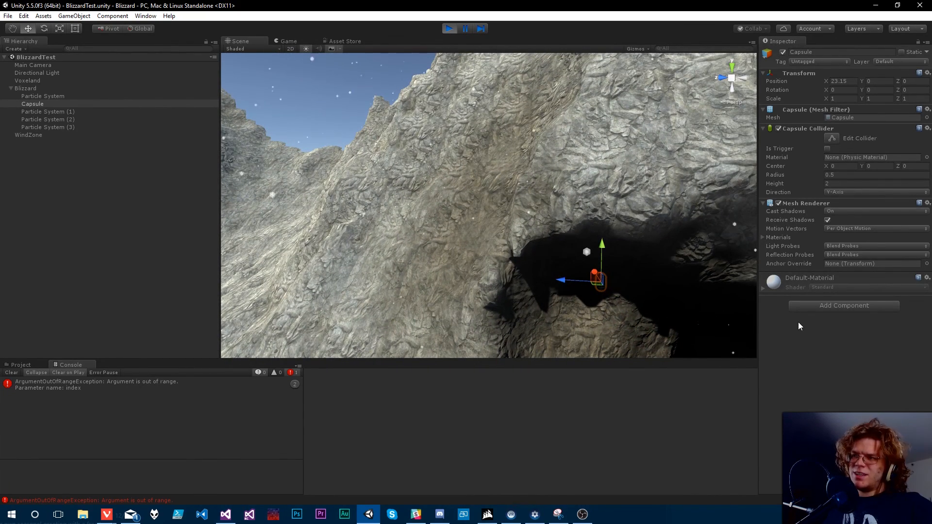